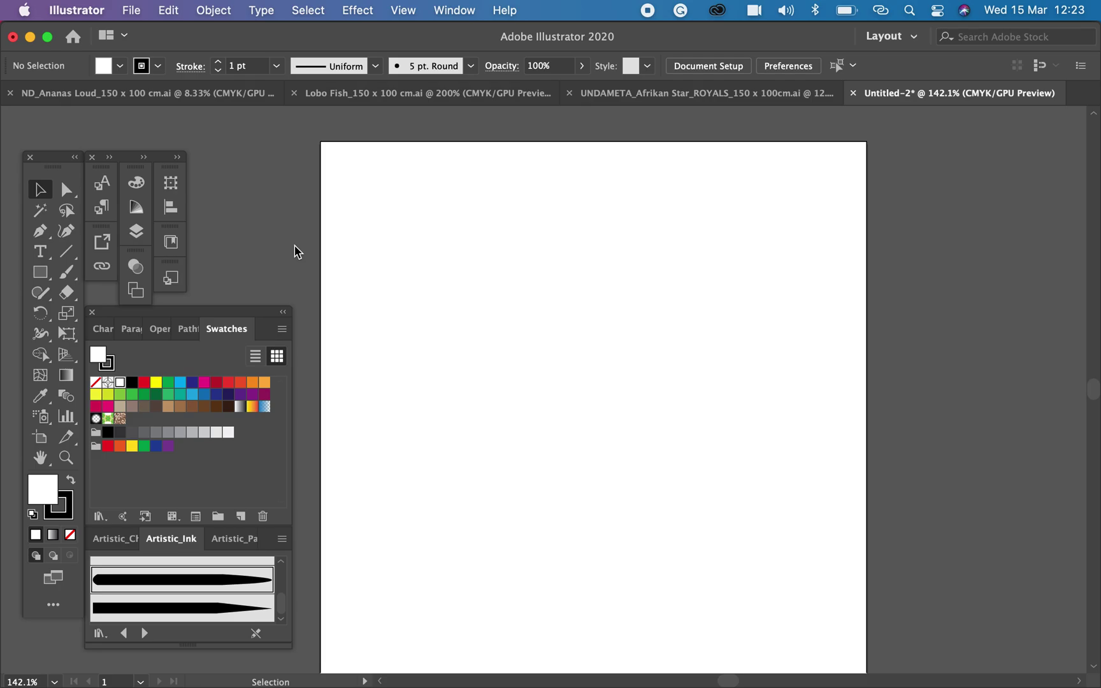
Place the linked image IMG_8679.JPG on the upper part of the artboard, about 6.8 by 5.1 cm
click(133, 10)
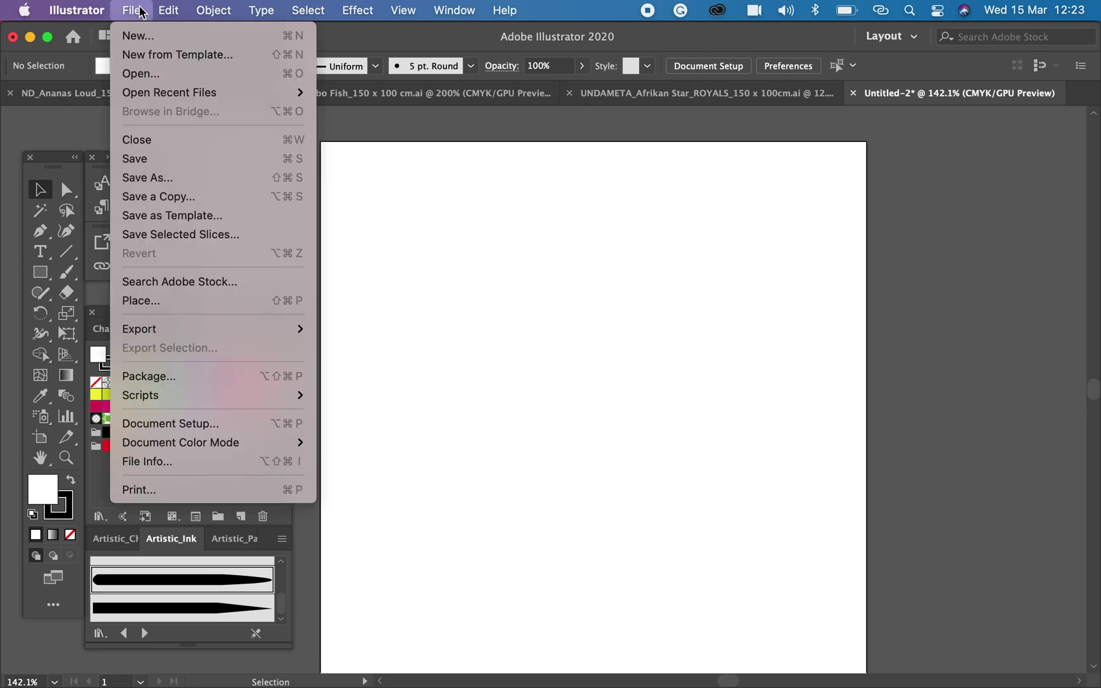
click(173, 300)
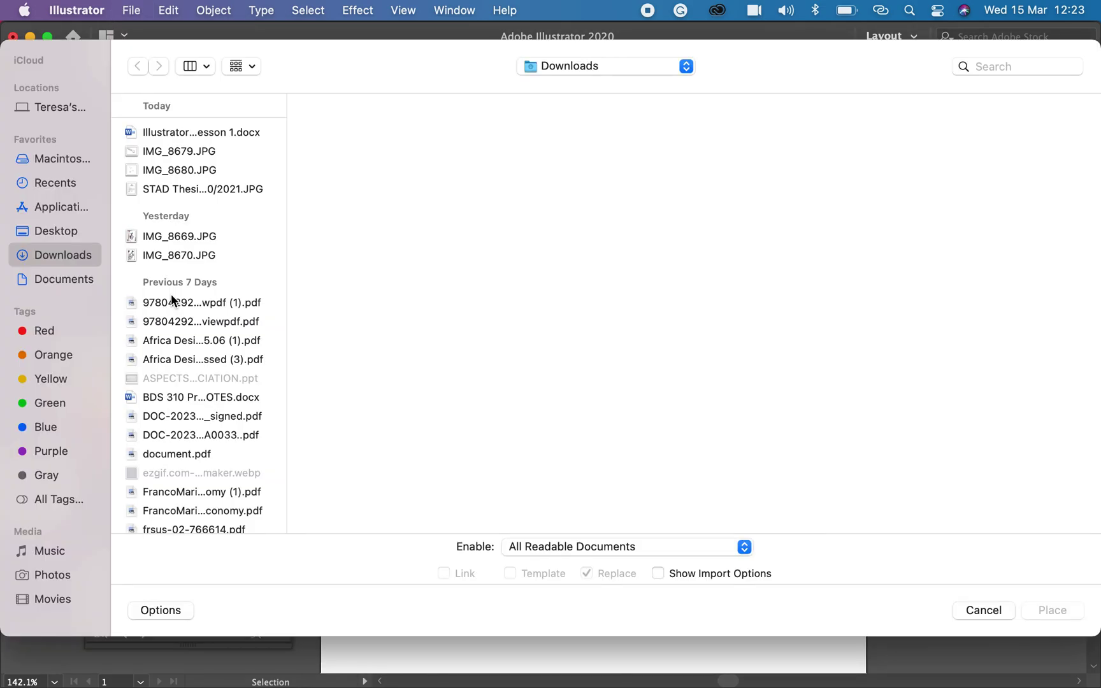
click(164, 151)
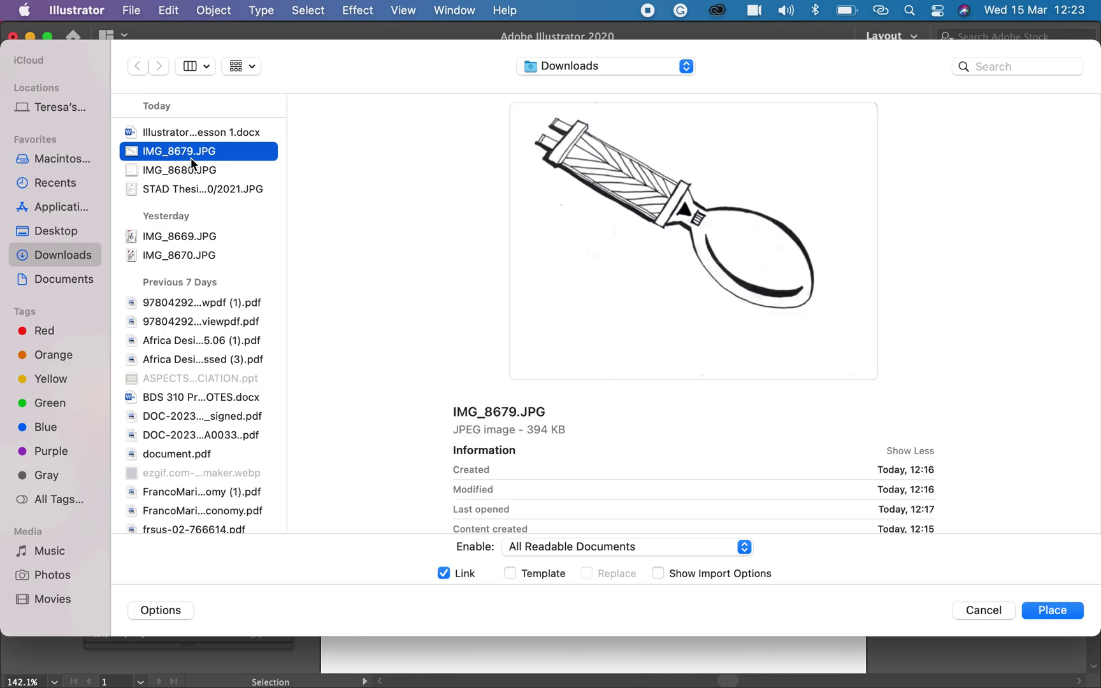
double_click(190, 157)
mouse_move(327, 146)
mouse_down()
mouse_move(583, 546)
mouse_move(706, 652)
mouse_up()
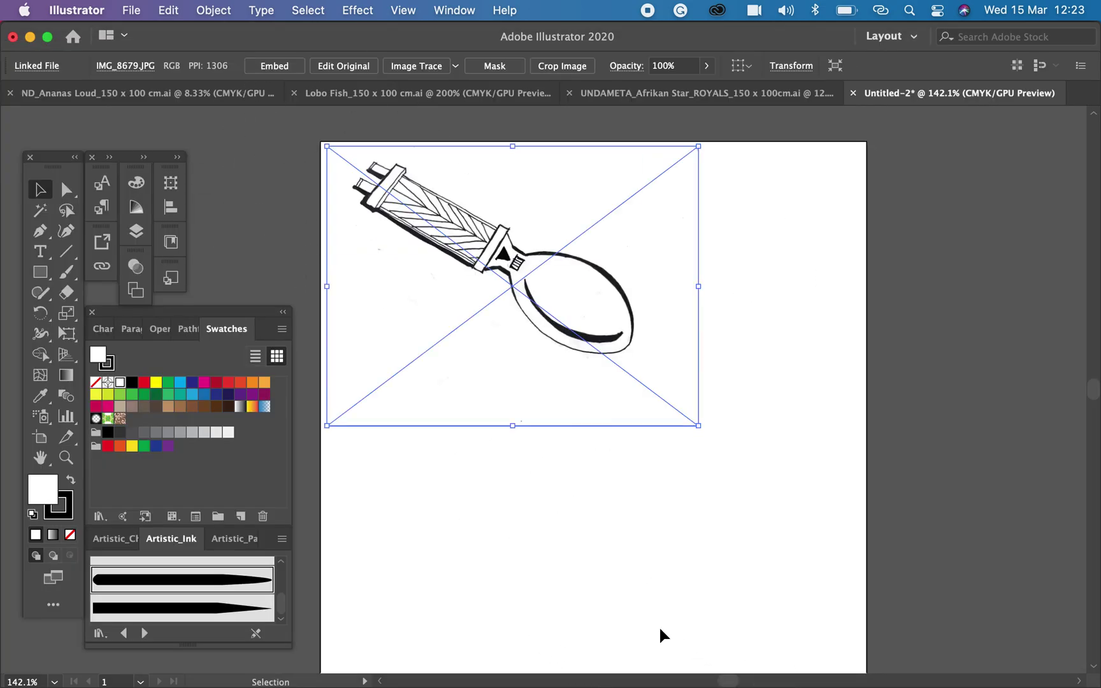
click(332, 128)
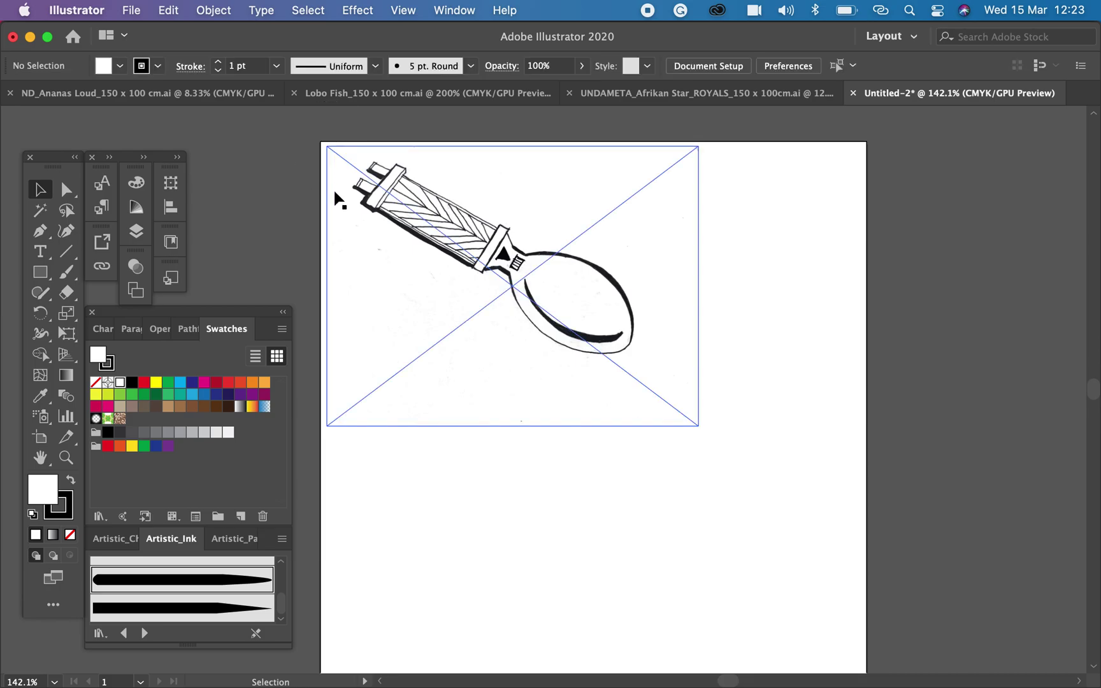
Place the linked image IMG_8680.JPG on the lower part of the artboard, overlapping the bottom of the spoon drawing
click(142, 11)
click(159, 307)
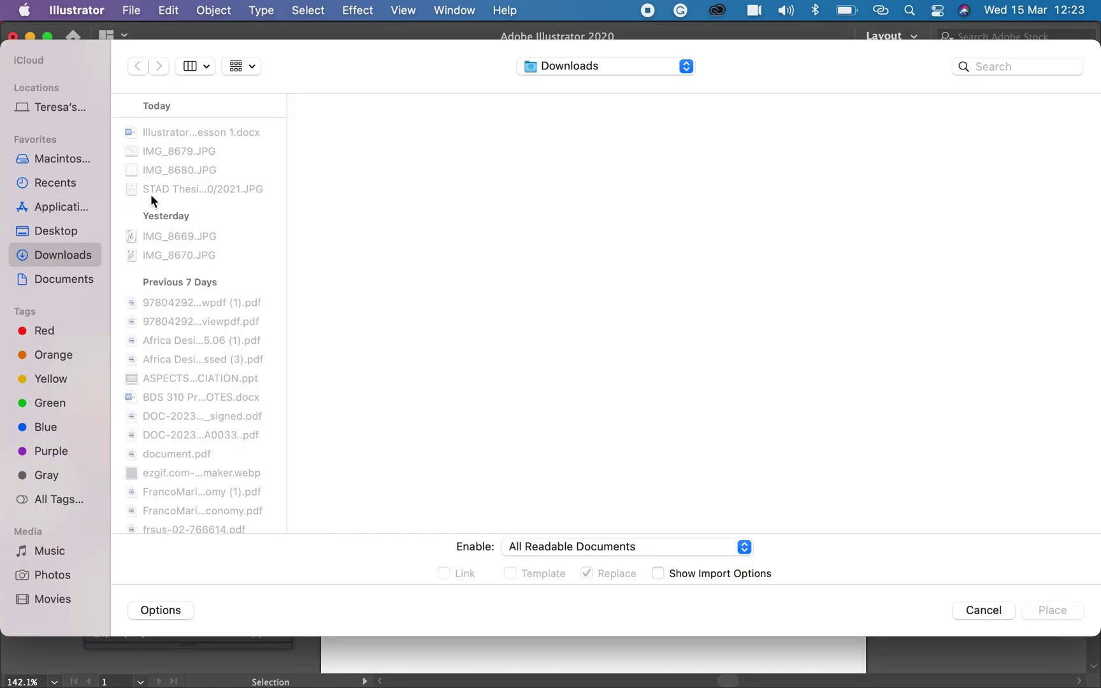
click(161, 171)
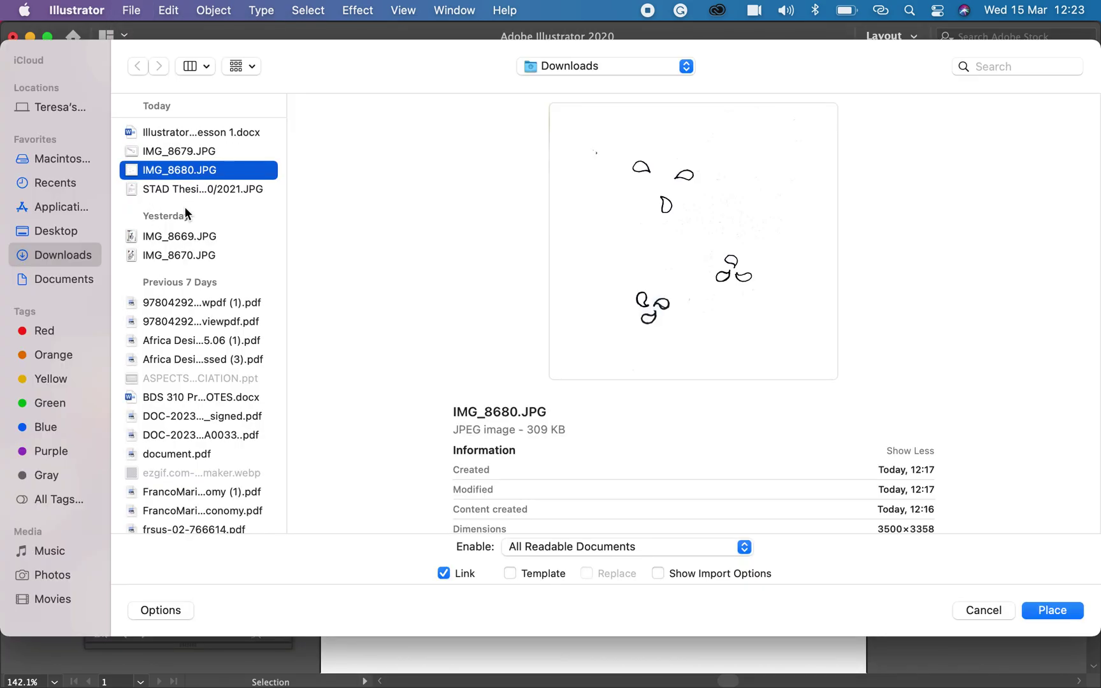
key(Return)
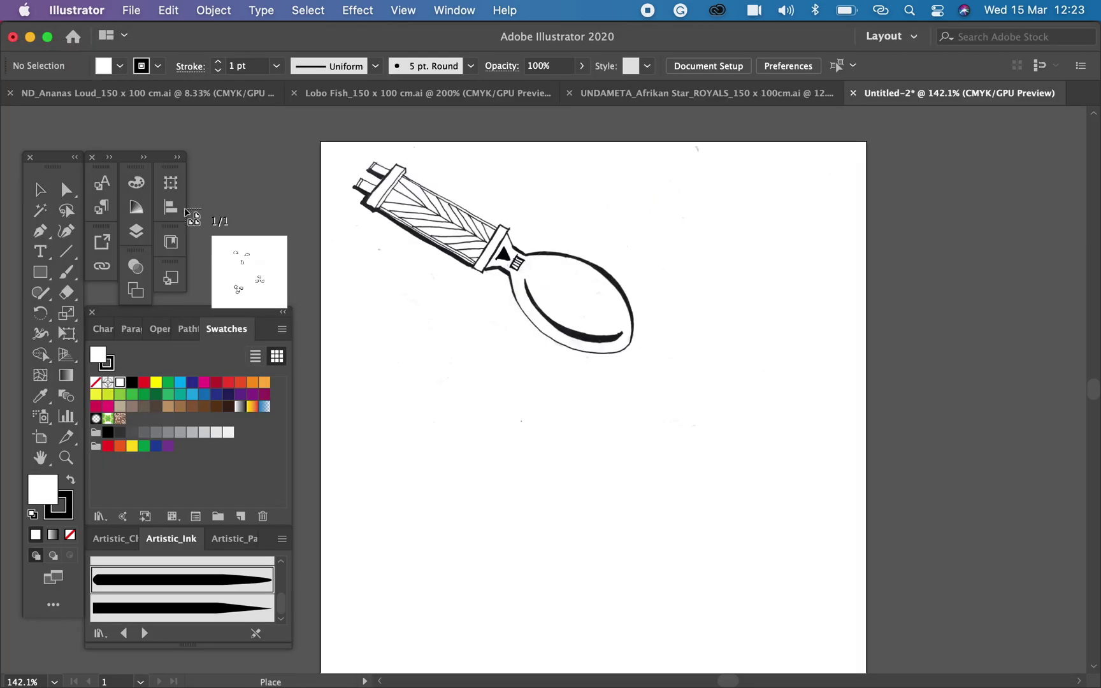
drag(338, 325, 665, 638)
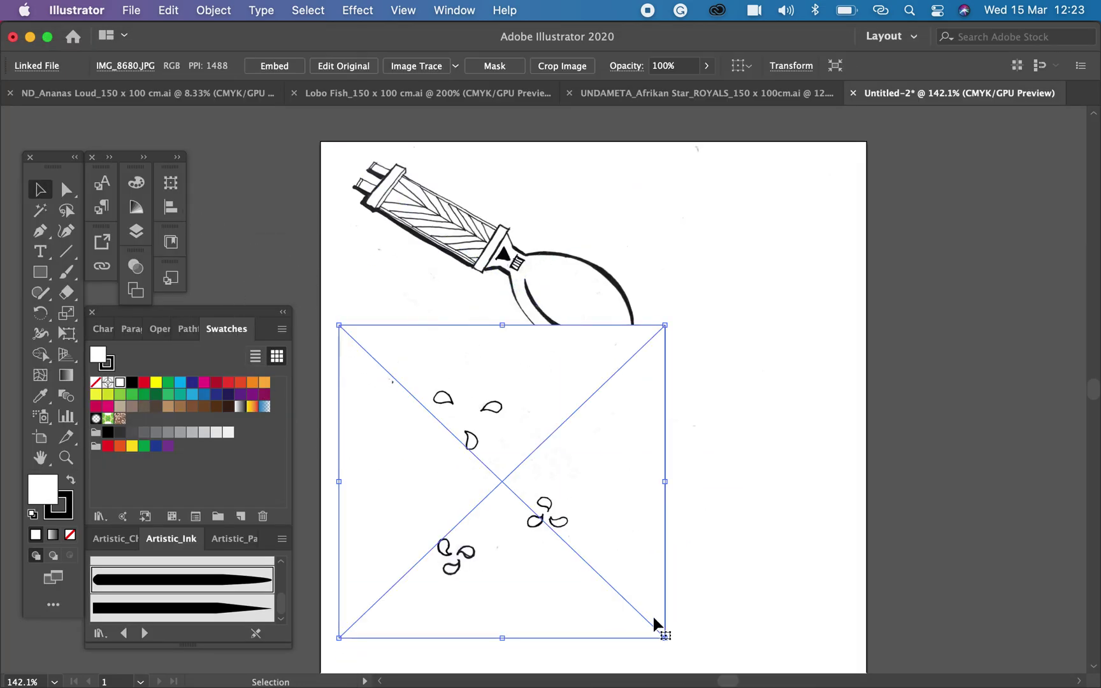
Draw a rectangle about 1.62 by 2.06 cm around the lower-left three-drop cluster and use it to clip the IMG_8680.JPG image
scroll(580, 497, down, 5)
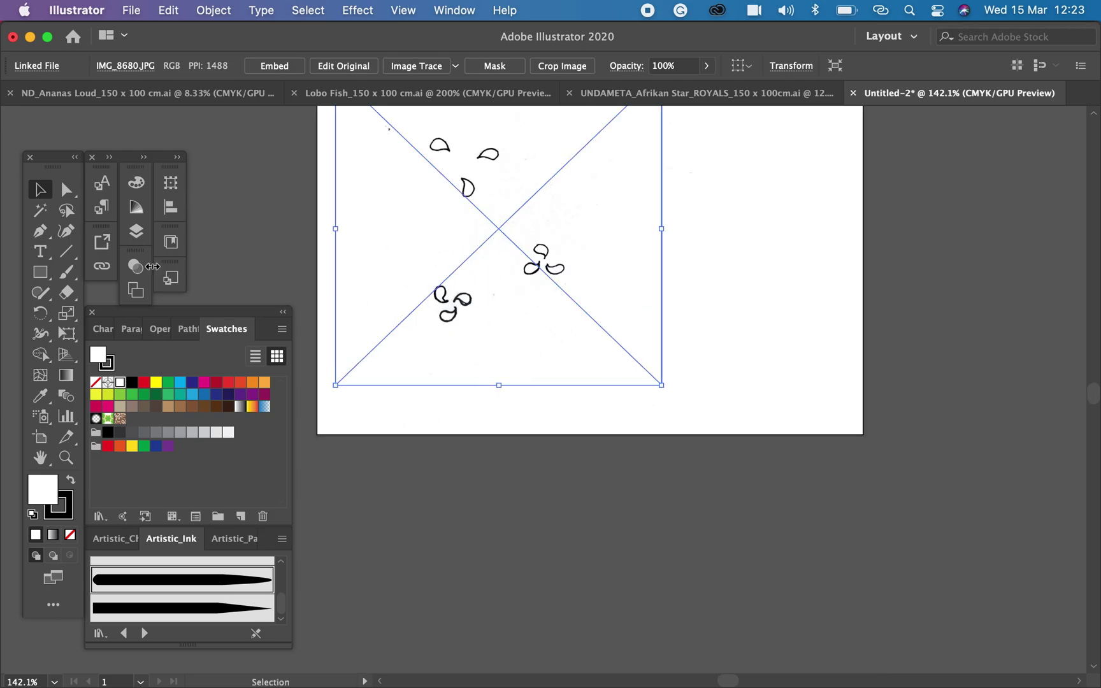
click(40, 273)
drag(403, 247, 491, 360)
click(40, 189)
shift+click(476, 210)
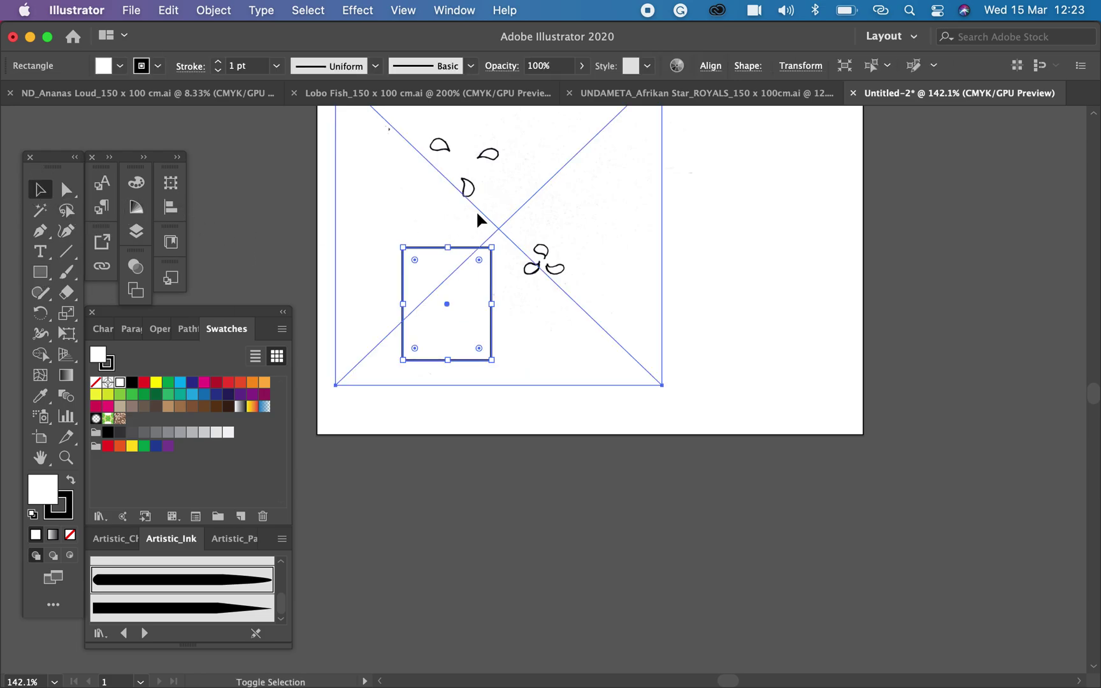
key(super+7)
Move the clipped three-drop motif to the blank area to the right of the spoon drawing
scroll(516, 255, up, 10)
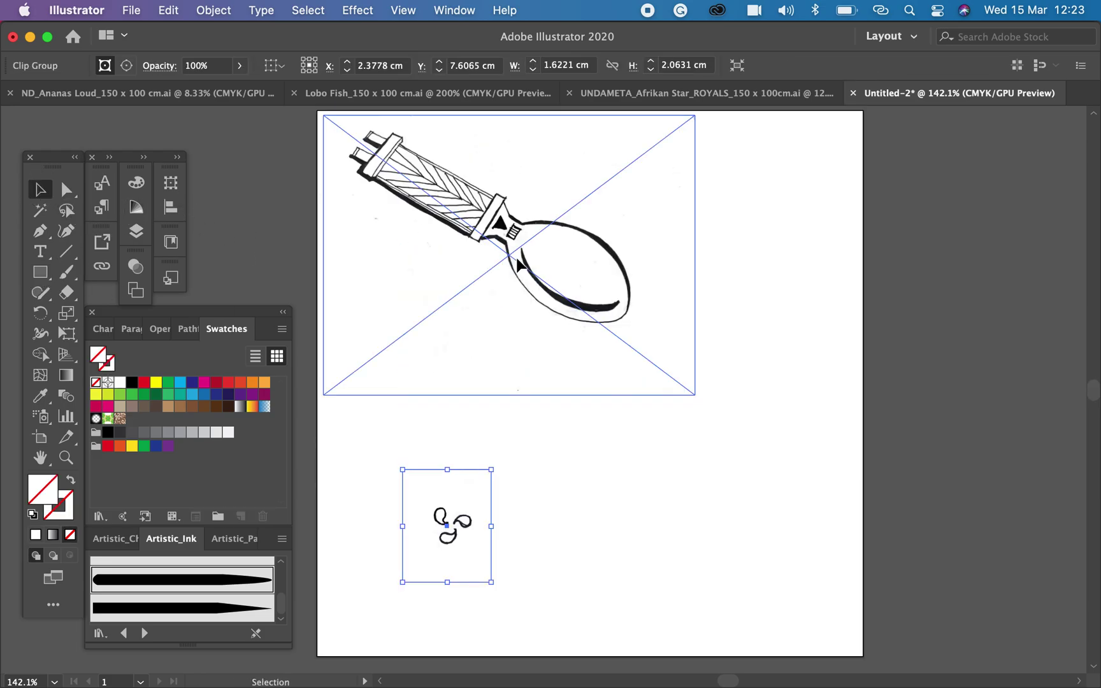
drag(479, 603, 801, 304)
click(712, 167)
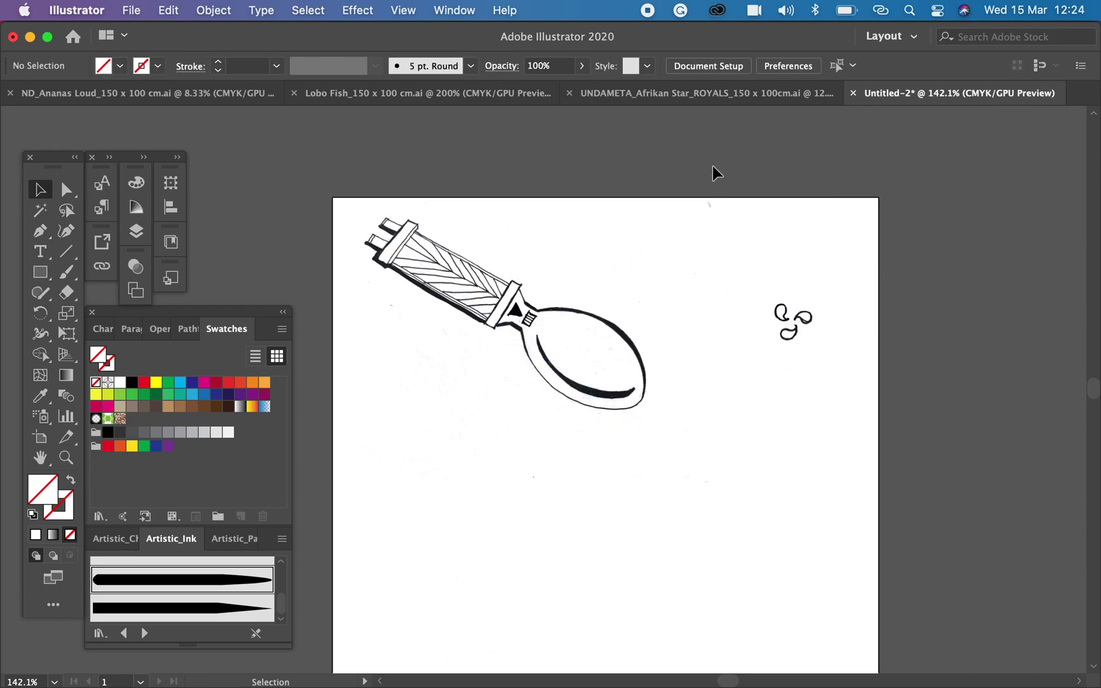
Image-trace the spoon drawing with the default preset and expand the result into paths
click(472, 255)
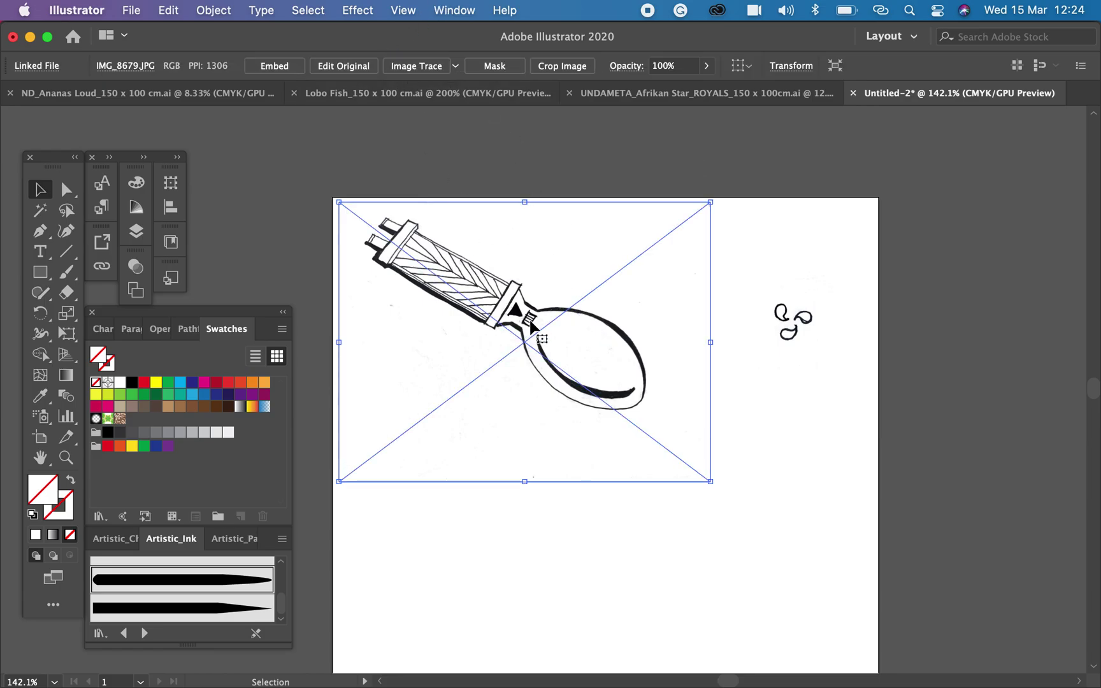
key(super+=)
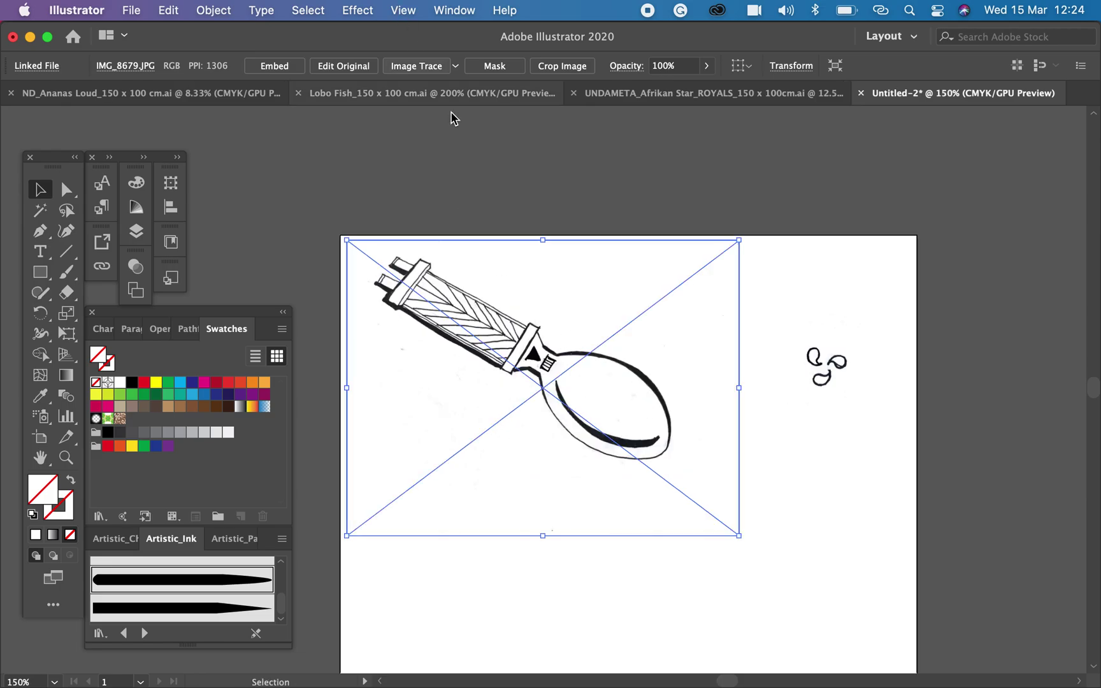
click(427, 67)
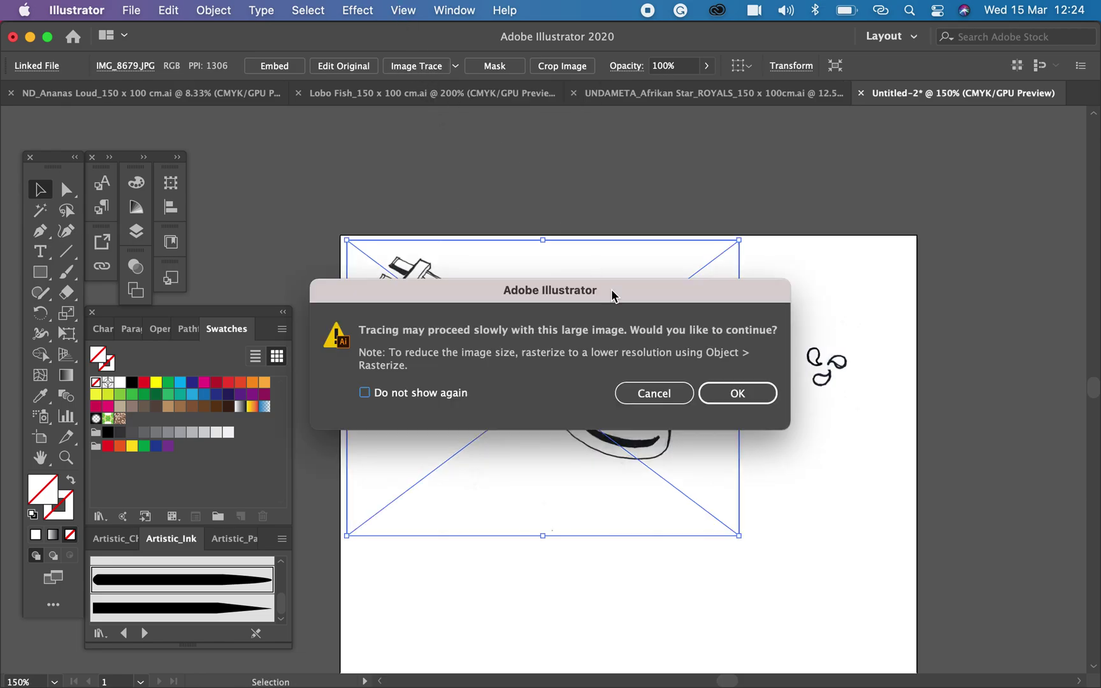
click(759, 394)
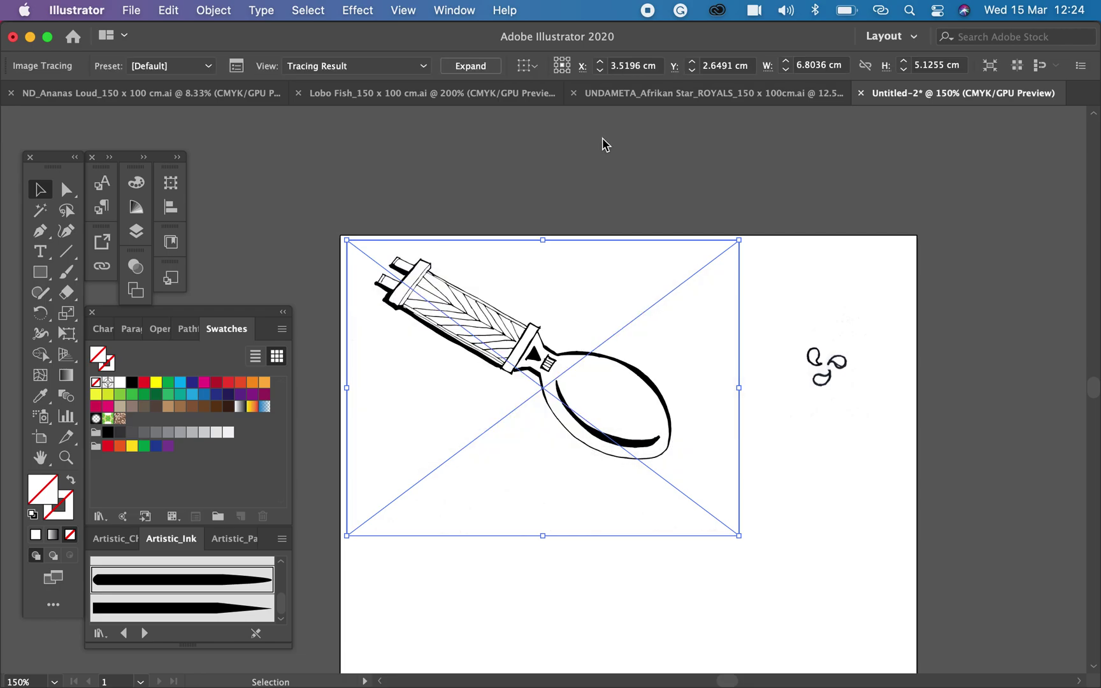
click(478, 66)
Delete the white background shape behind the traced spoon
click(71, 190)
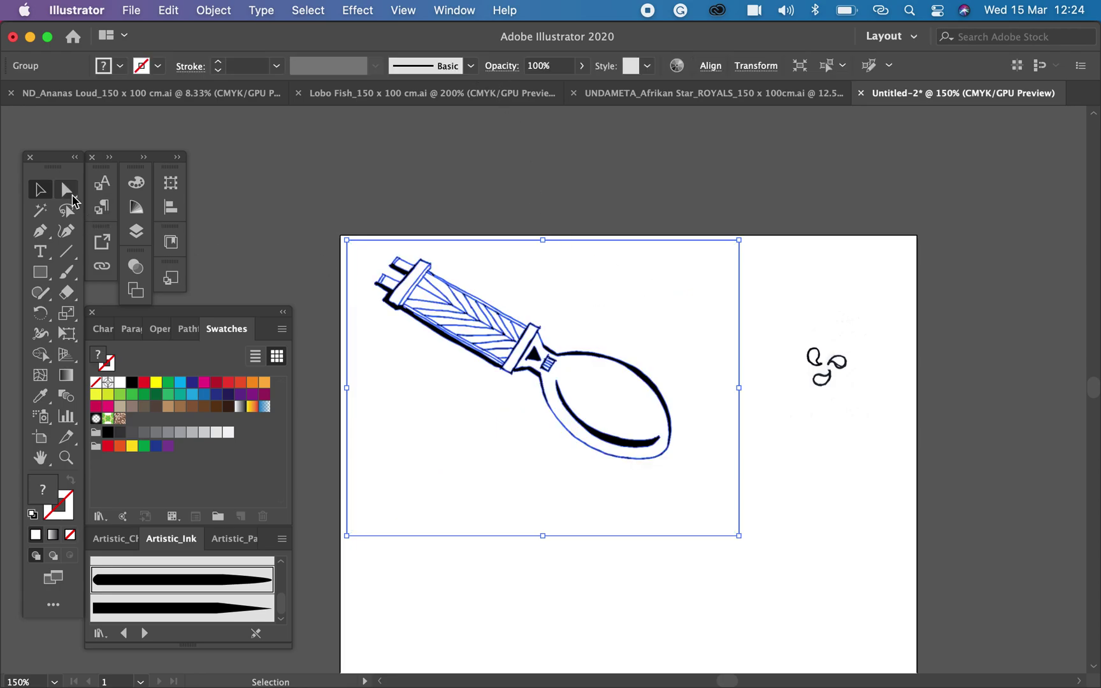
click(517, 223)
click(530, 269)
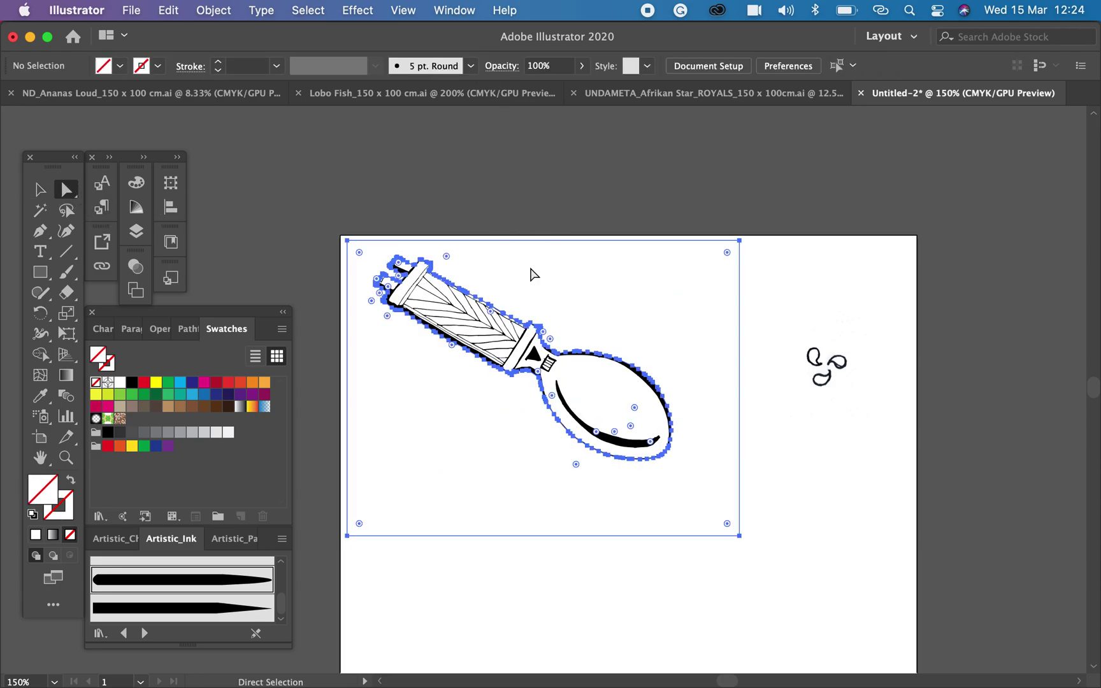
key(Delete)
Image-trace the clipped three-drop motif image and expand the result into paths
key(space)
drag(771, 337, 531, 302)
click(608, 334)
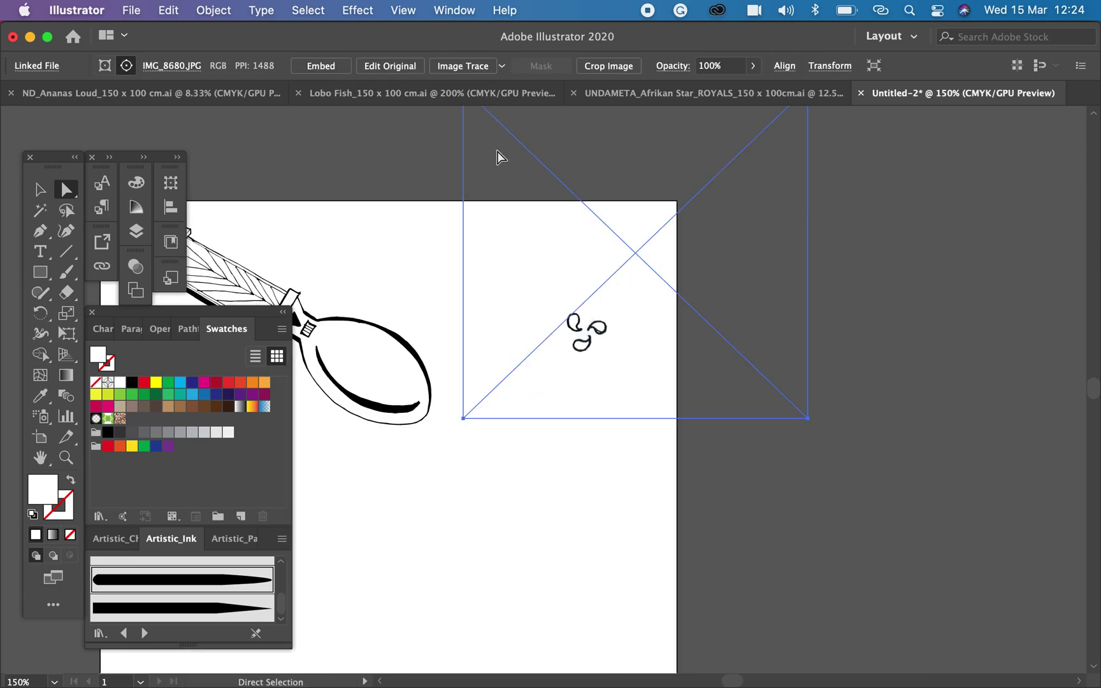
click(463, 67)
click(737, 394)
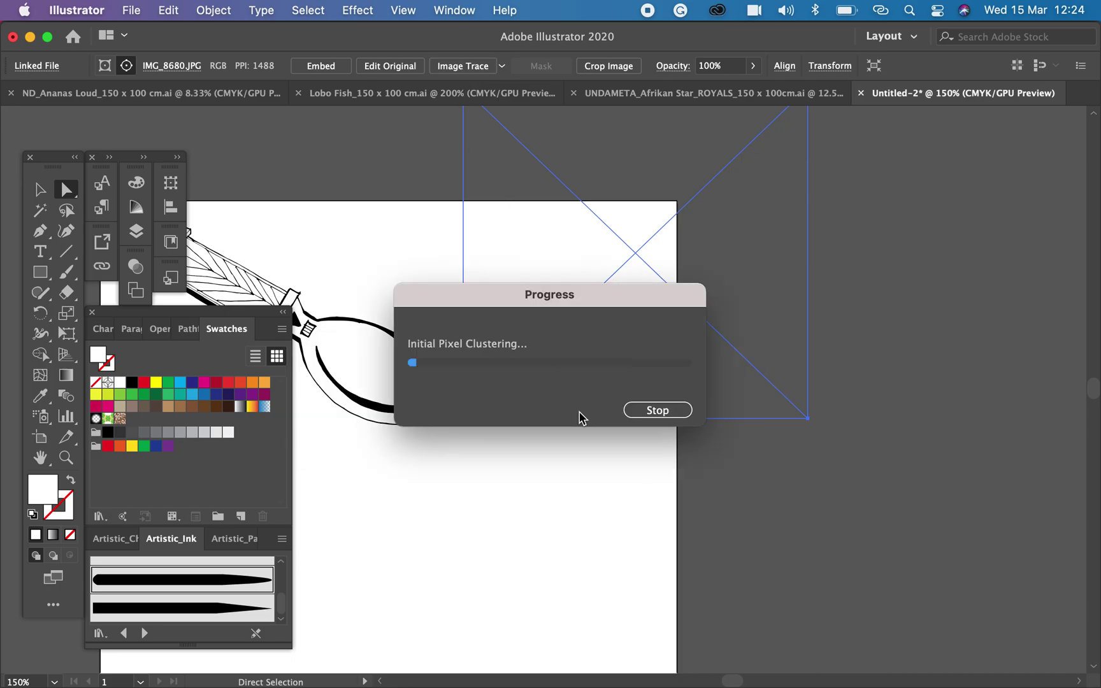
click(517, 67)
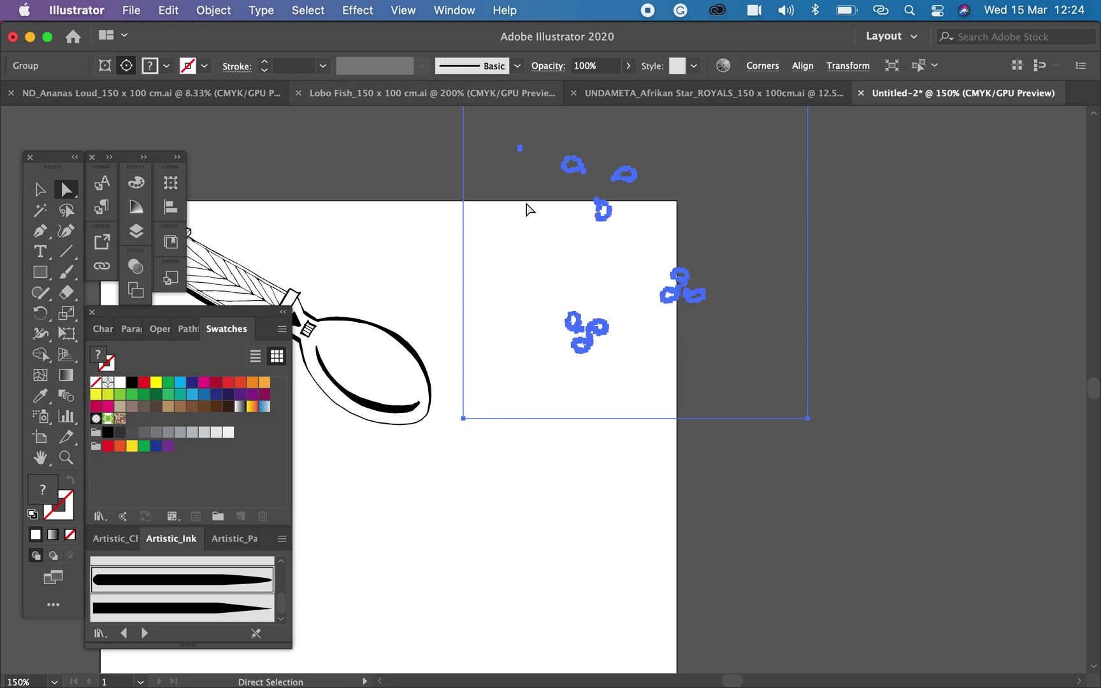
Delete the traced background and every drop shape outside the lower-left three-drop cluster
click(400, 170)
drag(403, 127, 806, 282)
key(Delete)
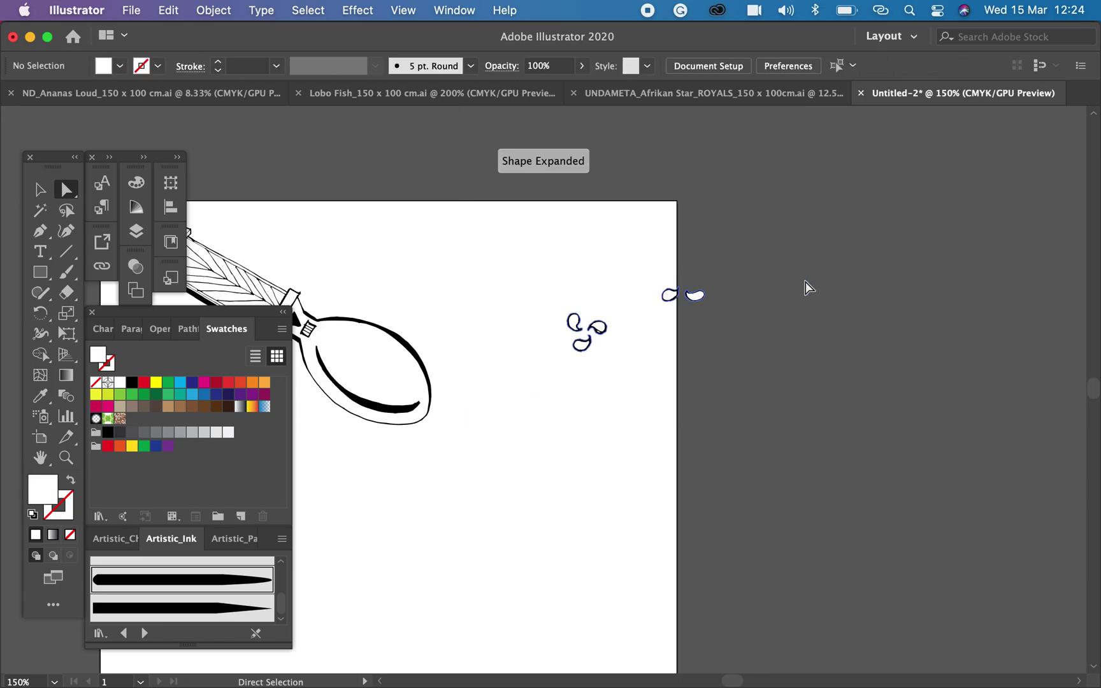
key(Delete)
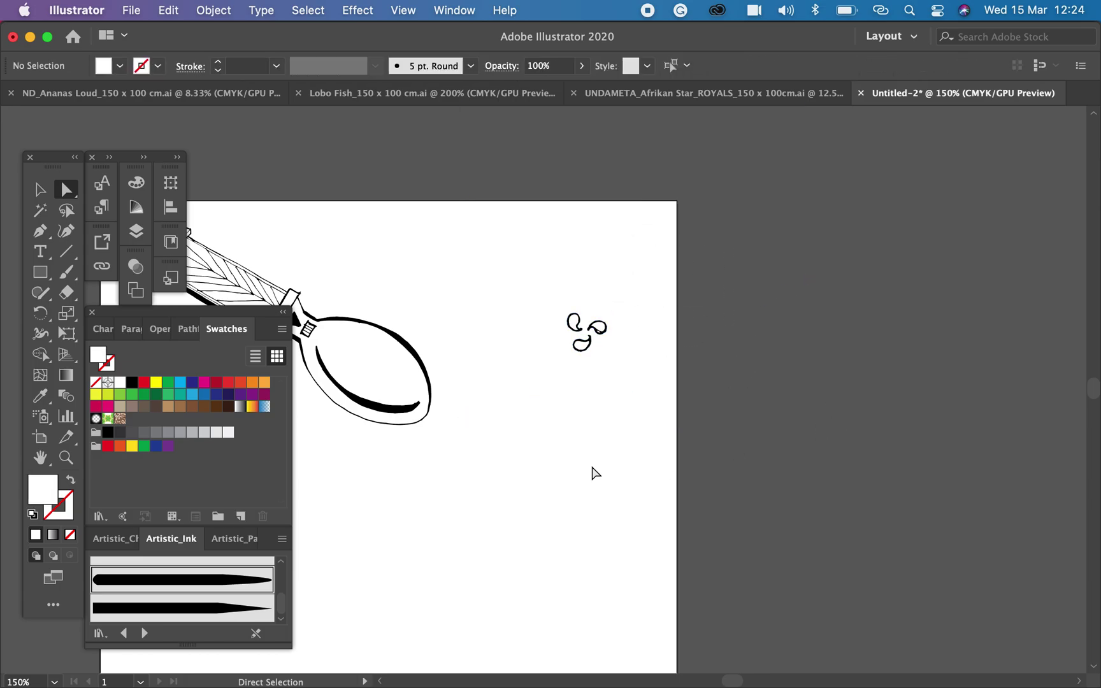
Inspect the traced spoon and the three-drop motif up close for the quality of their outlines
click(48, 191)
key(super+equal)
key(super+equal)
key(super+equal)
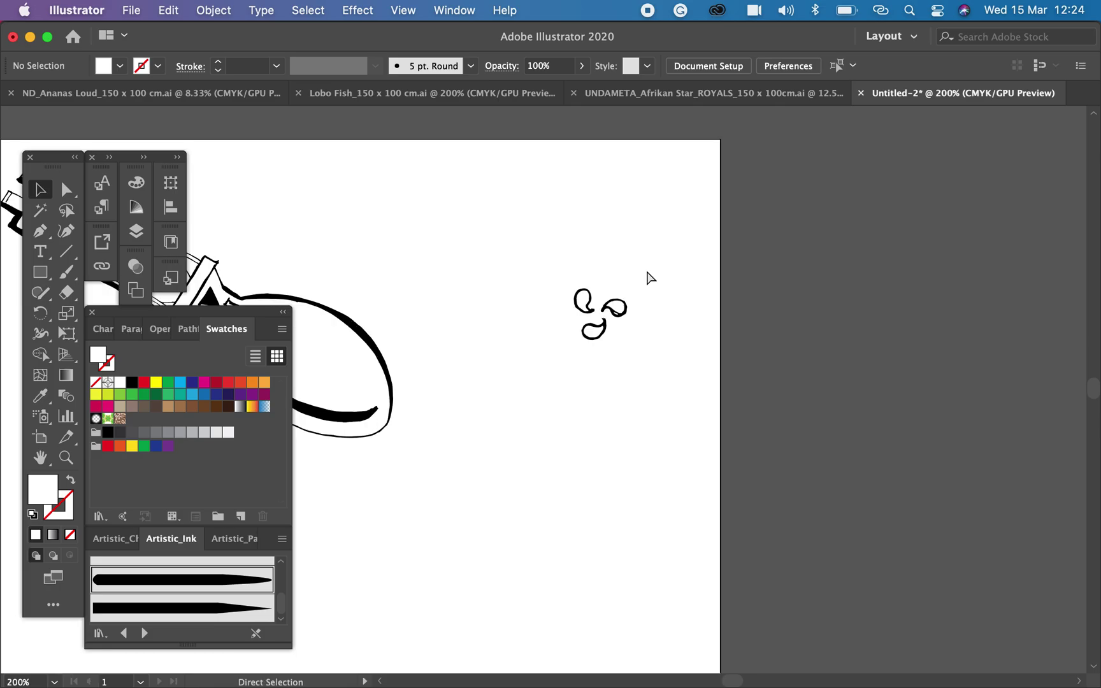
drag(499, 287, 920, 355)
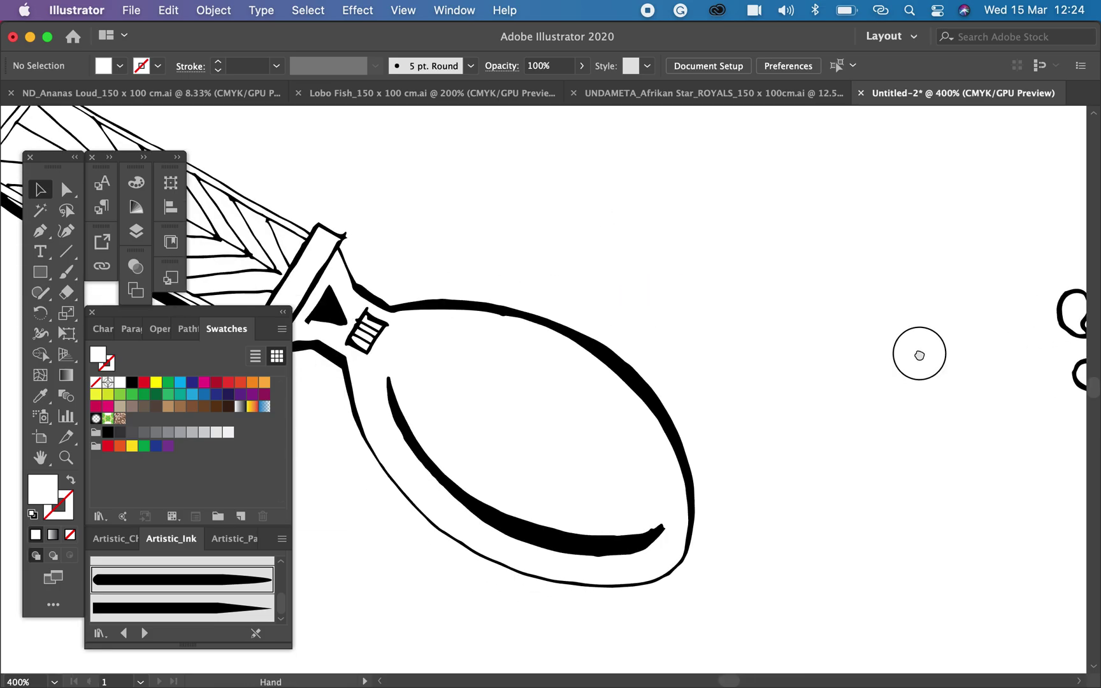
drag(492, 366, 777, 350)
drag(586, 229, 730, 452)
drag(672, 359, 542, 278)
drag(996, 434, 504, 306)
drag(880, 352, 689, 368)
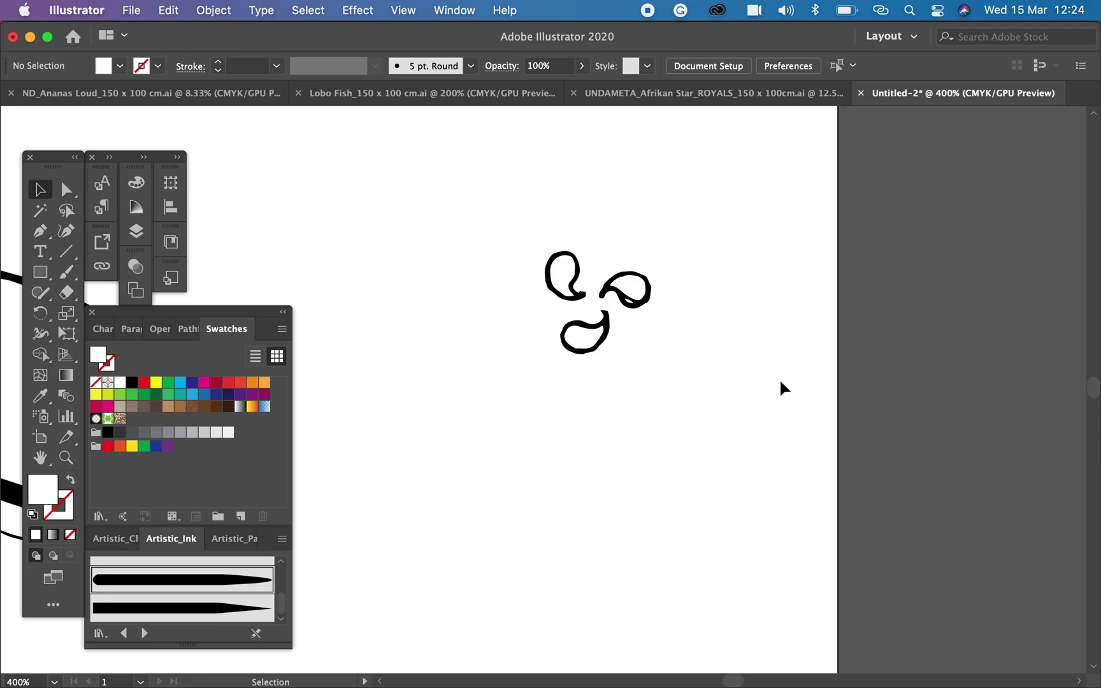
Release the clipping mask on the traced three-drop motif
key(super+equal)
key(super+equal)
key(super+equal)
drag(740, 246, 633, 502)
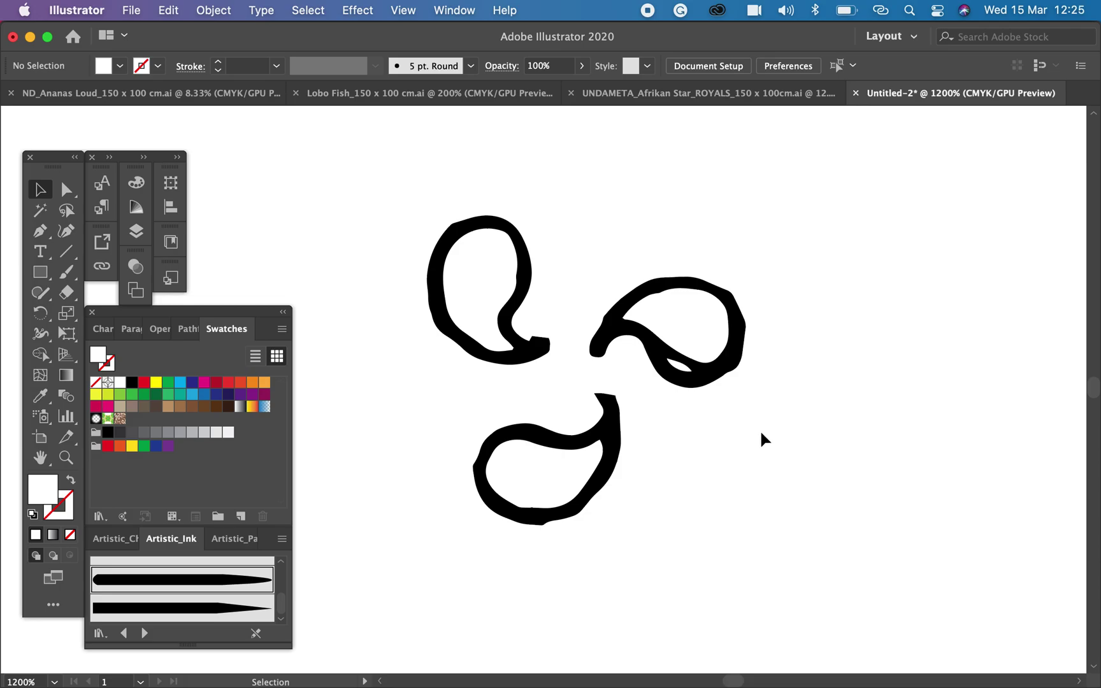
click(662, 352)
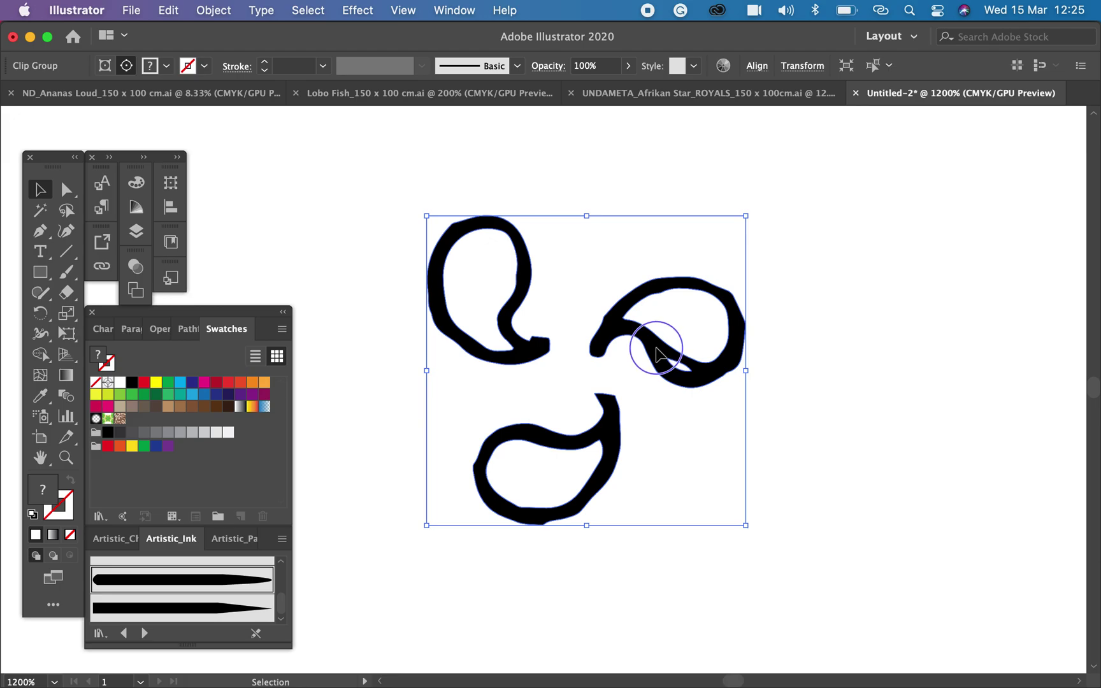
right_click(660, 352)
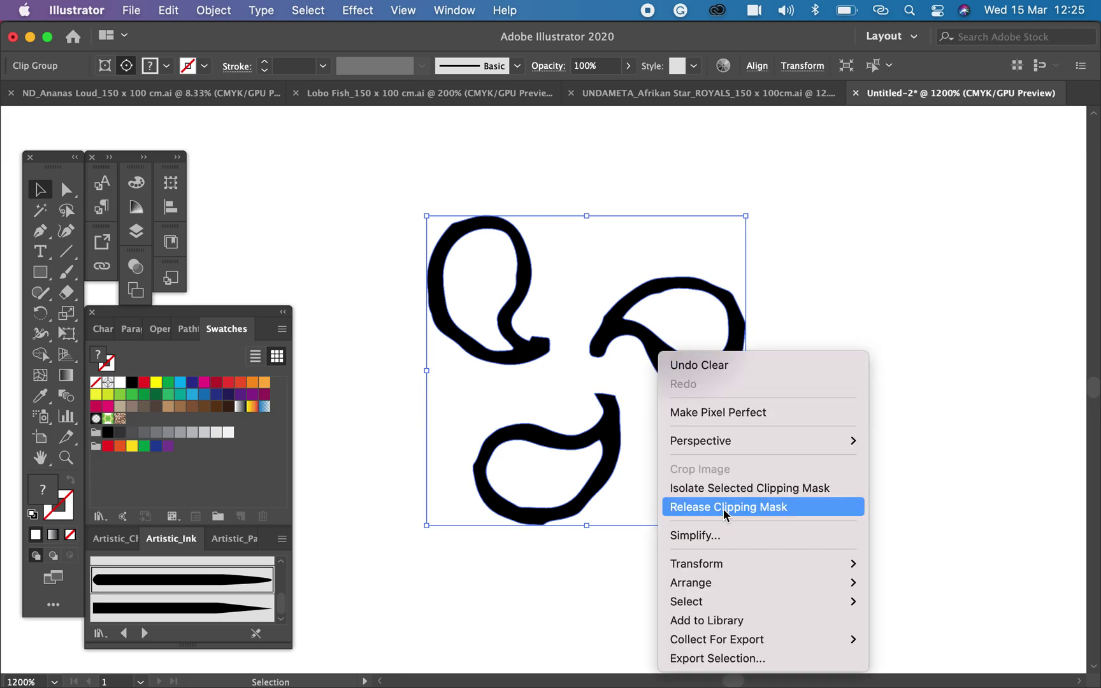
click(721, 507)
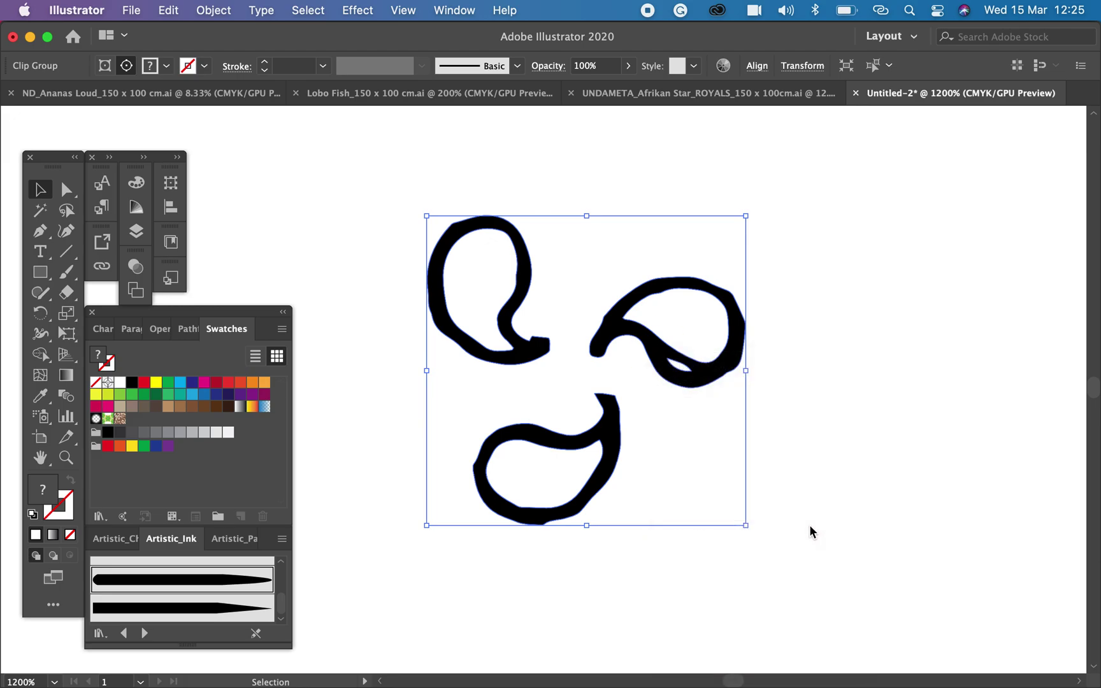
click(797, 275)
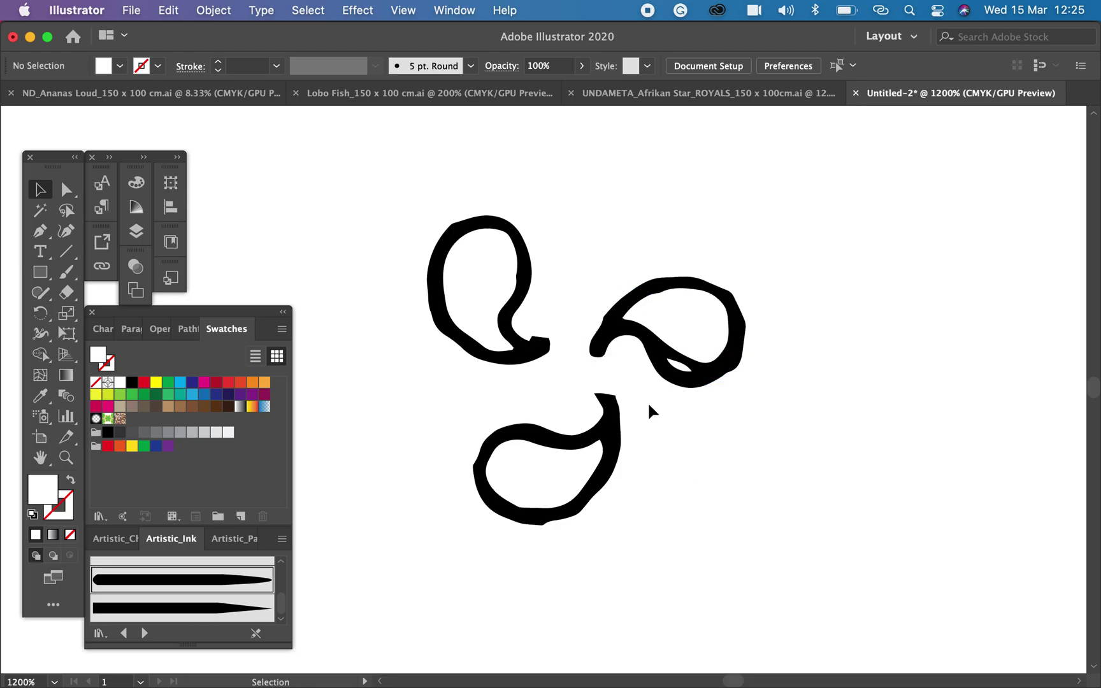
Ungroup the traced shapes of the three-drop motif
click(679, 366)
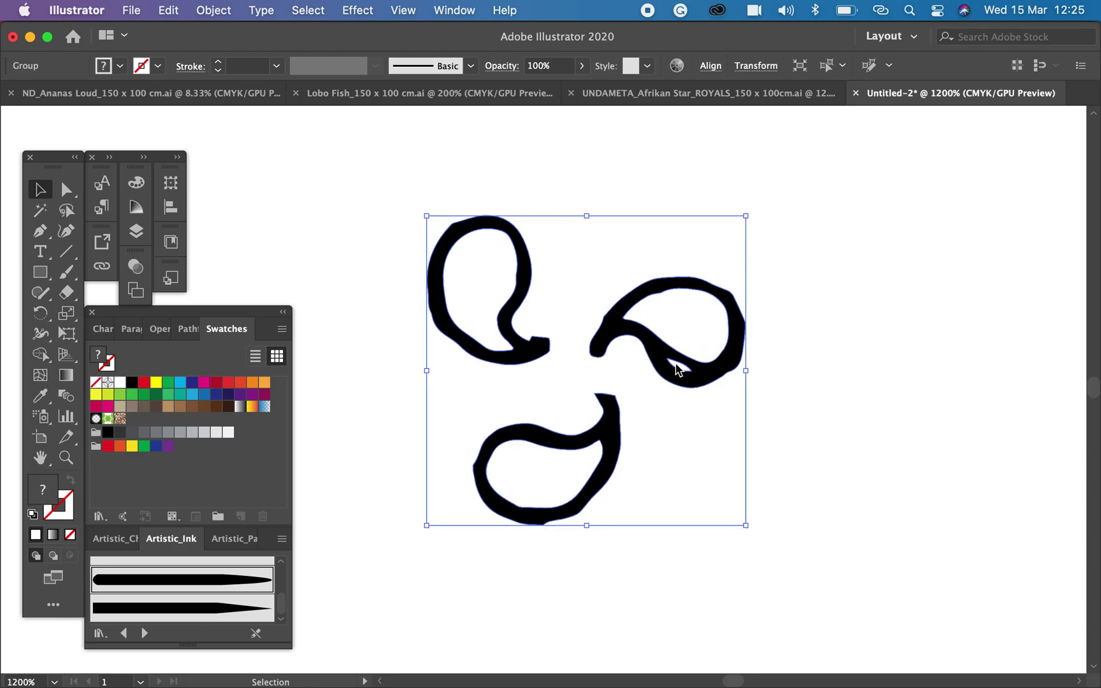
right_click(677, 368)
click(739, 519)
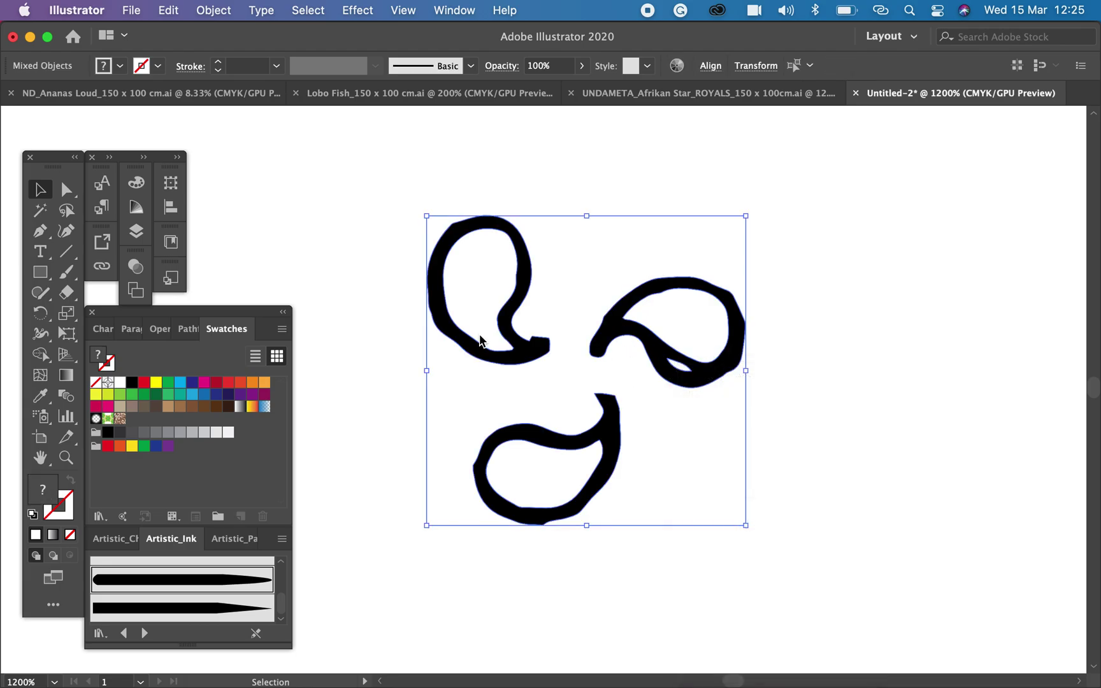
click(488, 167)
Fill the small white sliver inside the right-hand drop's thick outline with the black sampled from that outline
click(636, 324)
drag(592, 238, 773, 380)
click(786, 381)
click(680, 364)
click(41, 395)
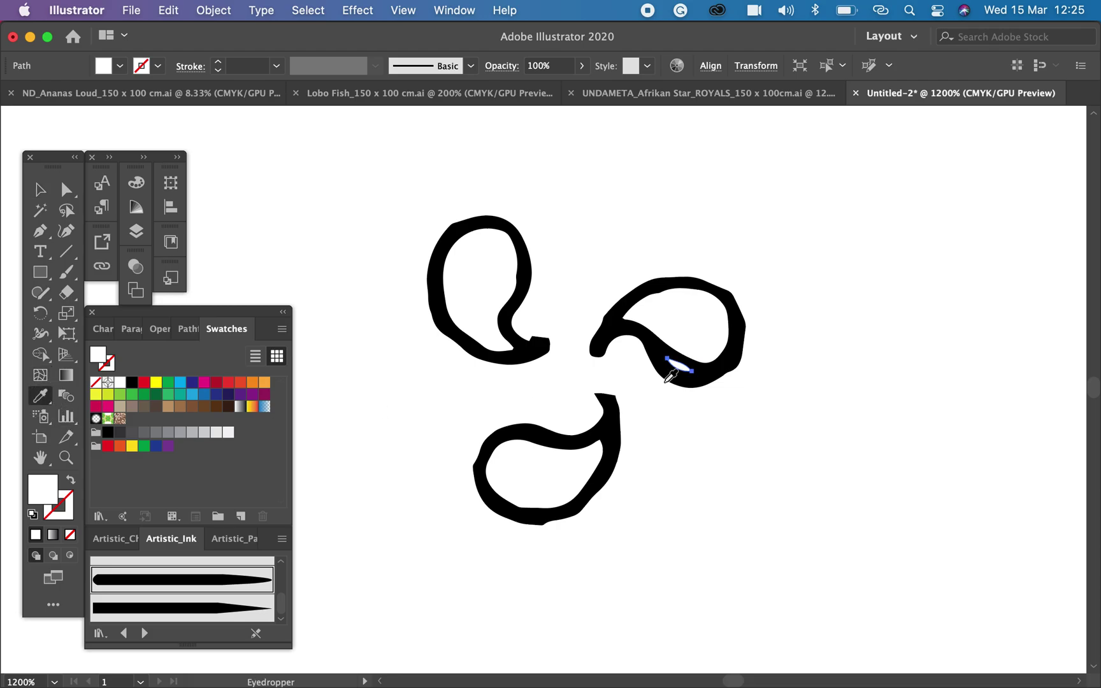
click(665, 365)
click(40, 190)
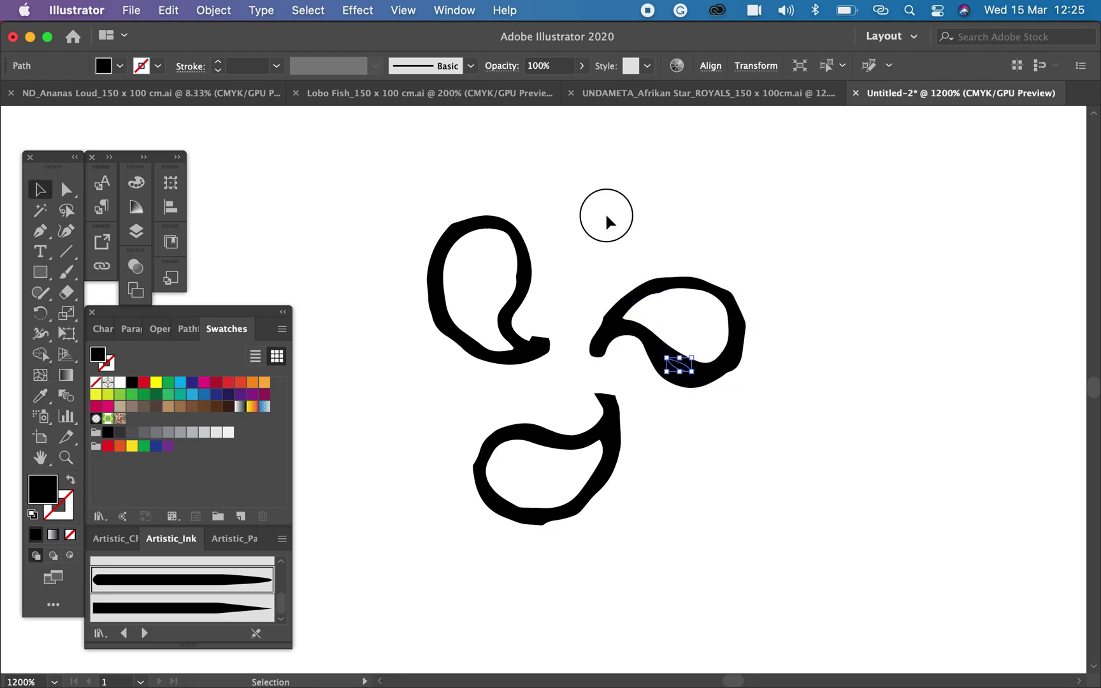
click(653, 236)
drag(604, 226, 828, 382)
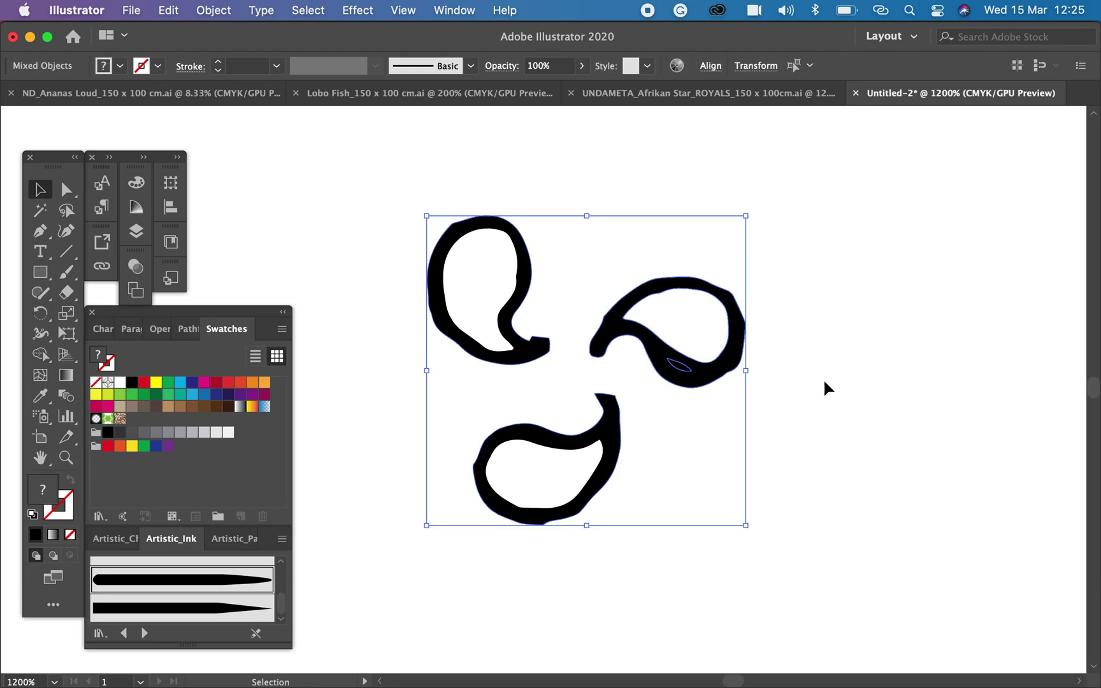
right_click(611, 310)
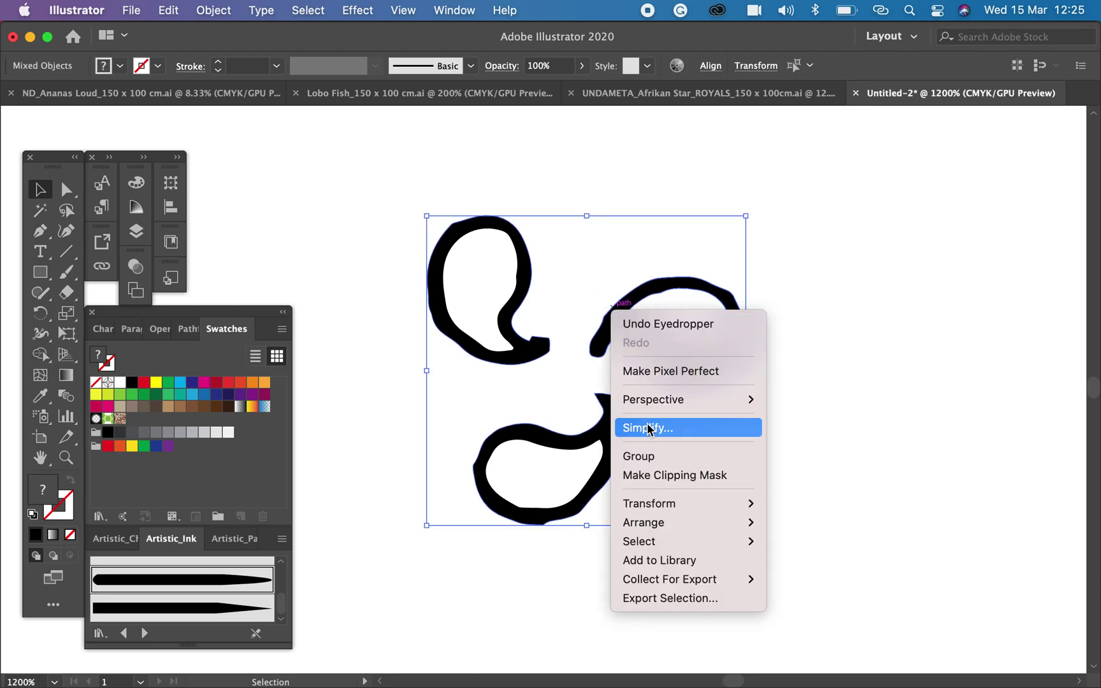
click(571, 231)
click(67, 189)
click(622, 167)
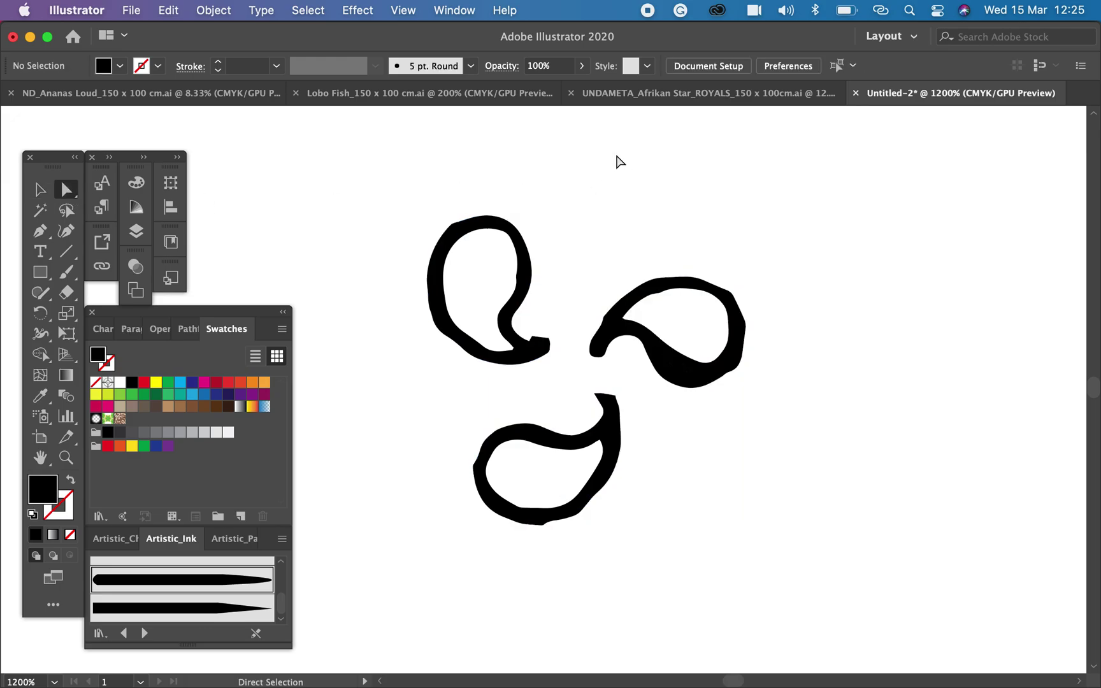
Try deleting the upper-left and lower drops, and undo both deletions
drag(399, 169, 569, 376)
key(Delete)
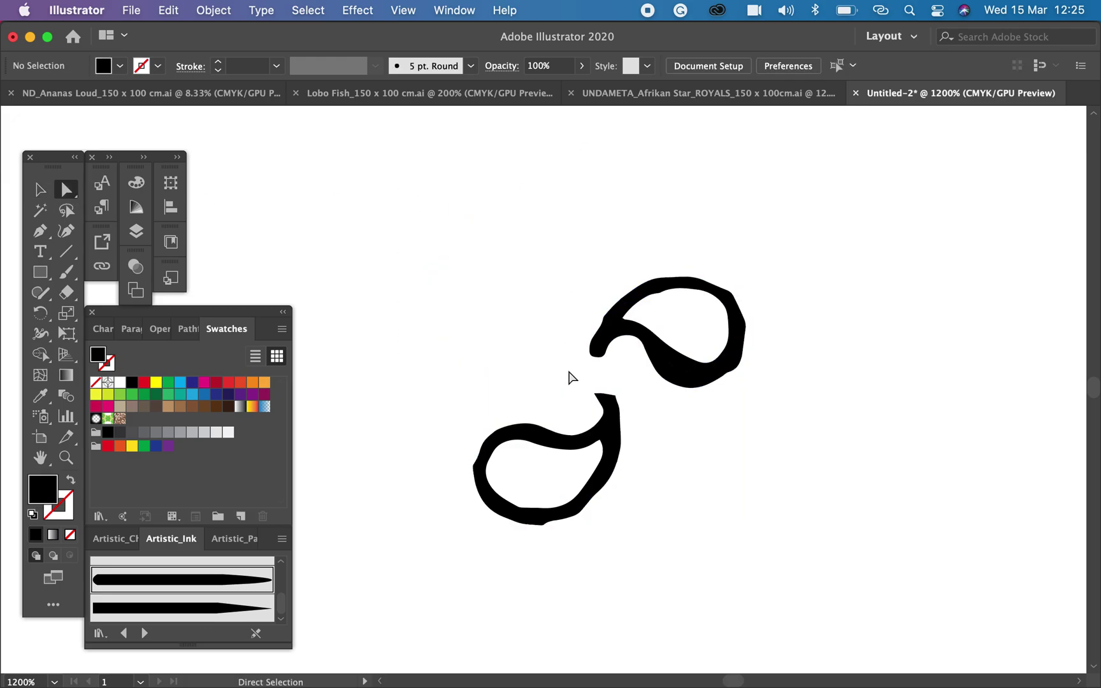
drag(443, 370, 633, 543)
key(Delete)
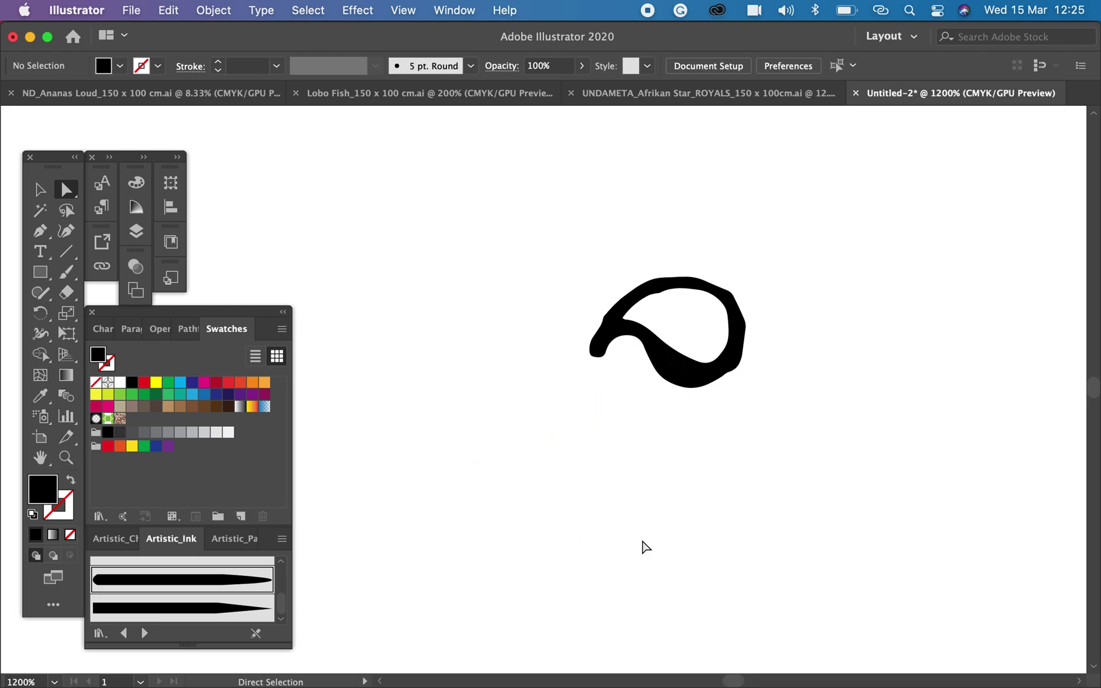
key(super+z)
key(super+z)
Fill the upper-left and lower drops with the red-orange swatch to mark them as placement guides
click(39, 189)
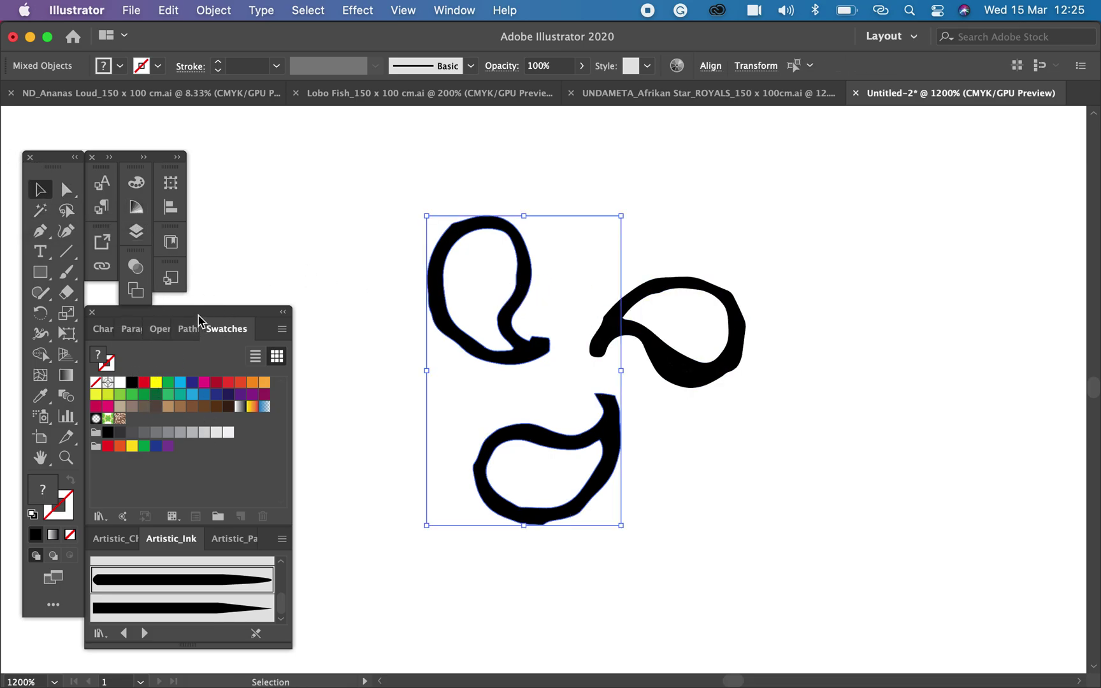
click(241, 381)
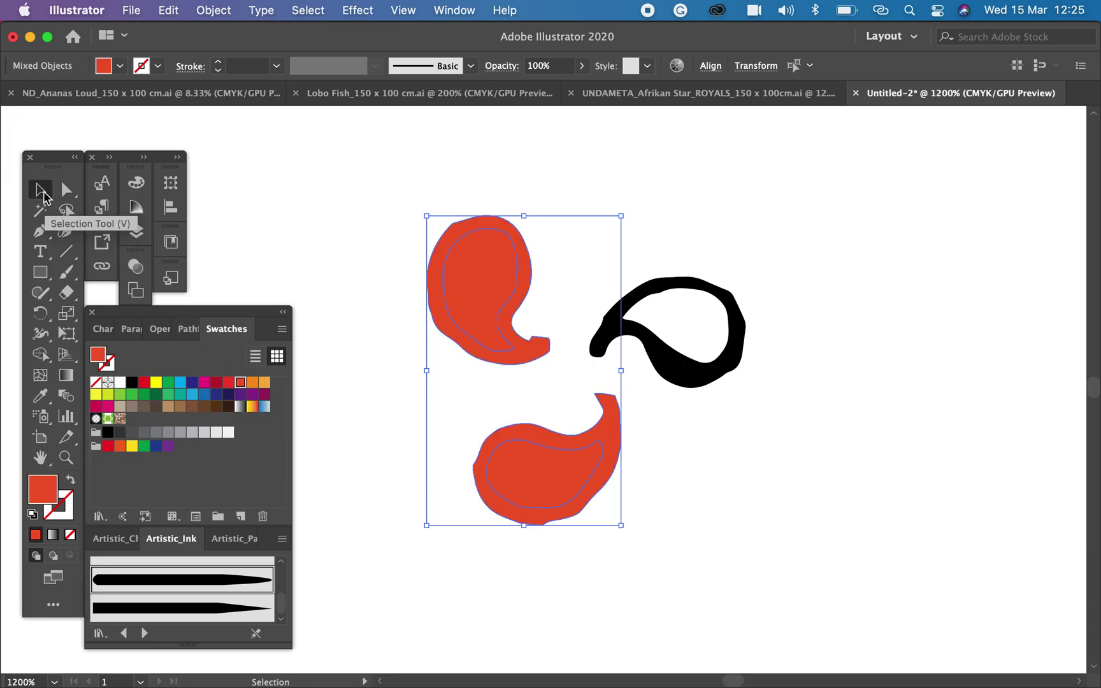
key(super+2)
Duplicate the black right-hand drop, and rotate and place the copy over the red upper-left drop
drag(608, 238, 670, 366)
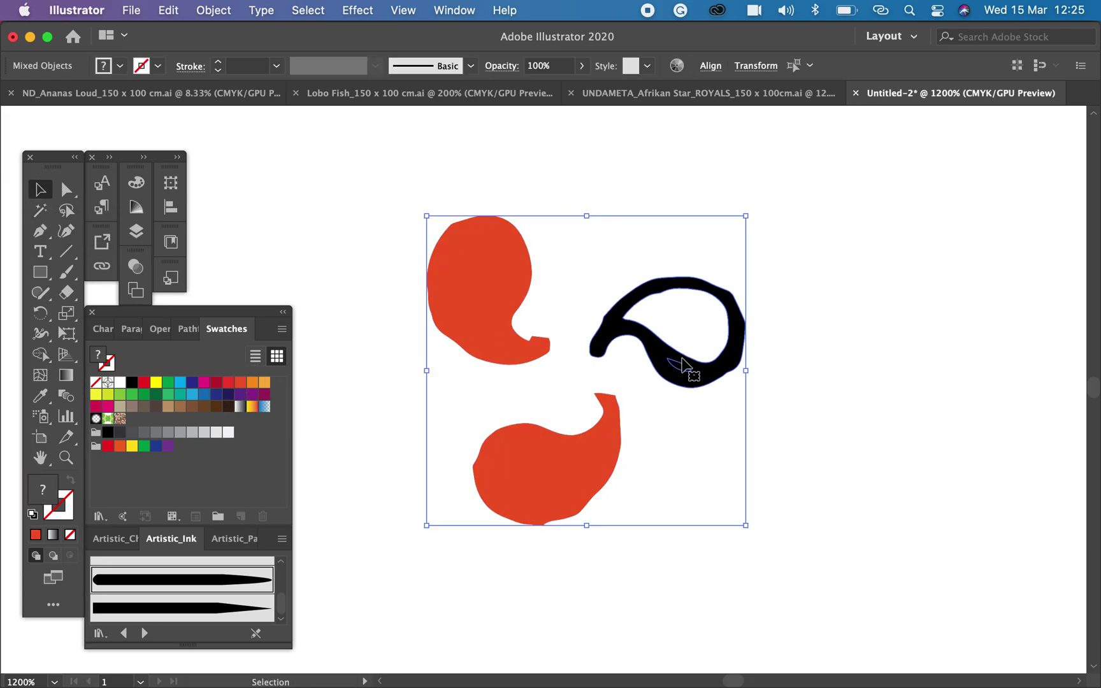
click(66, 189)
drag(569, 229, 744, 389)
click(41, 189)
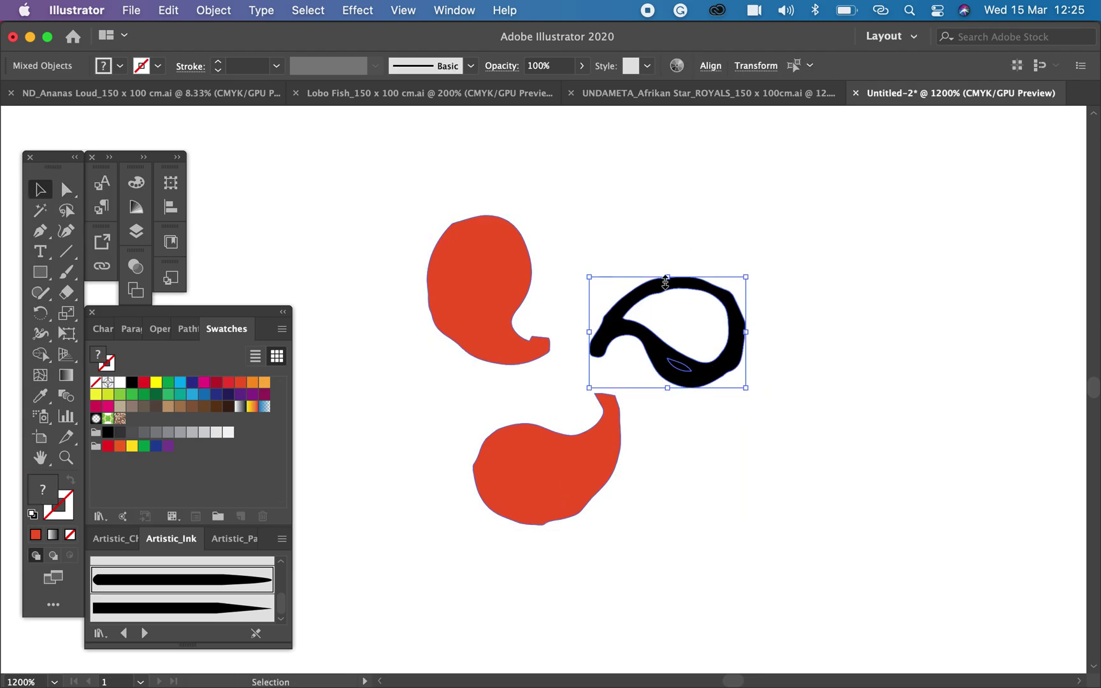
key(super+c)
key(super+v)
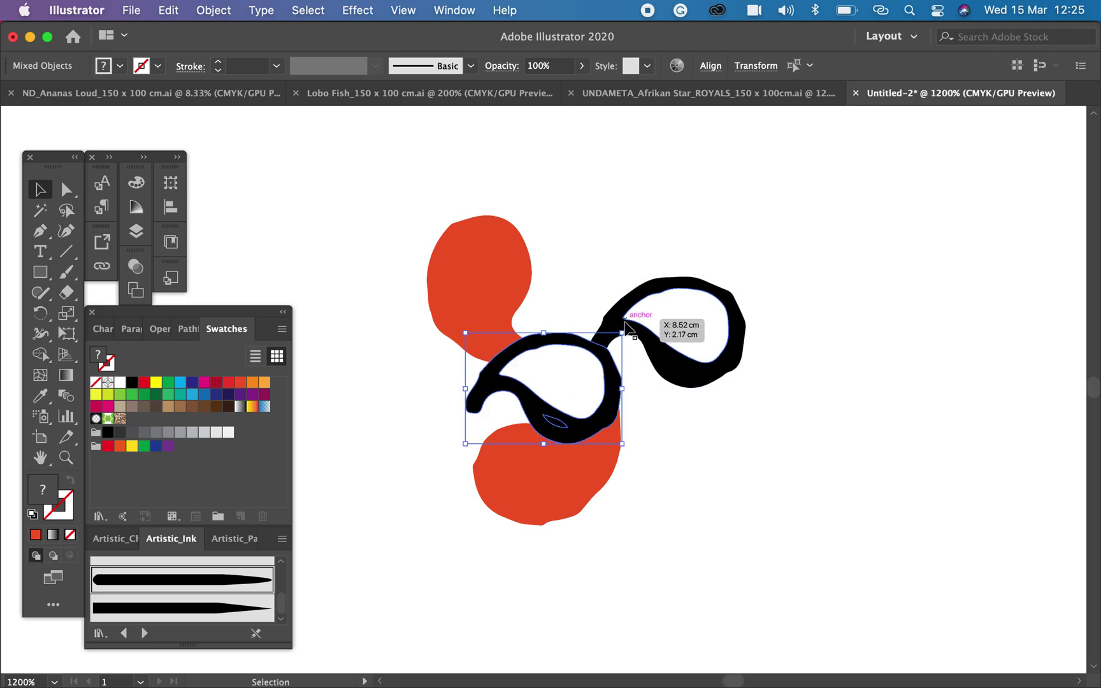
drag(626, 328, 399, 289)
drag(580, 386, 513, 278)
Rotate and place another copy of the drop over the red lower drop, and adjust the upper-left copy's position
key(super+c)
key(super+v)
drag(600, 305, 421, 381)
drag(604, 413, 590, 441)
drag(484, 365, 510, 364)
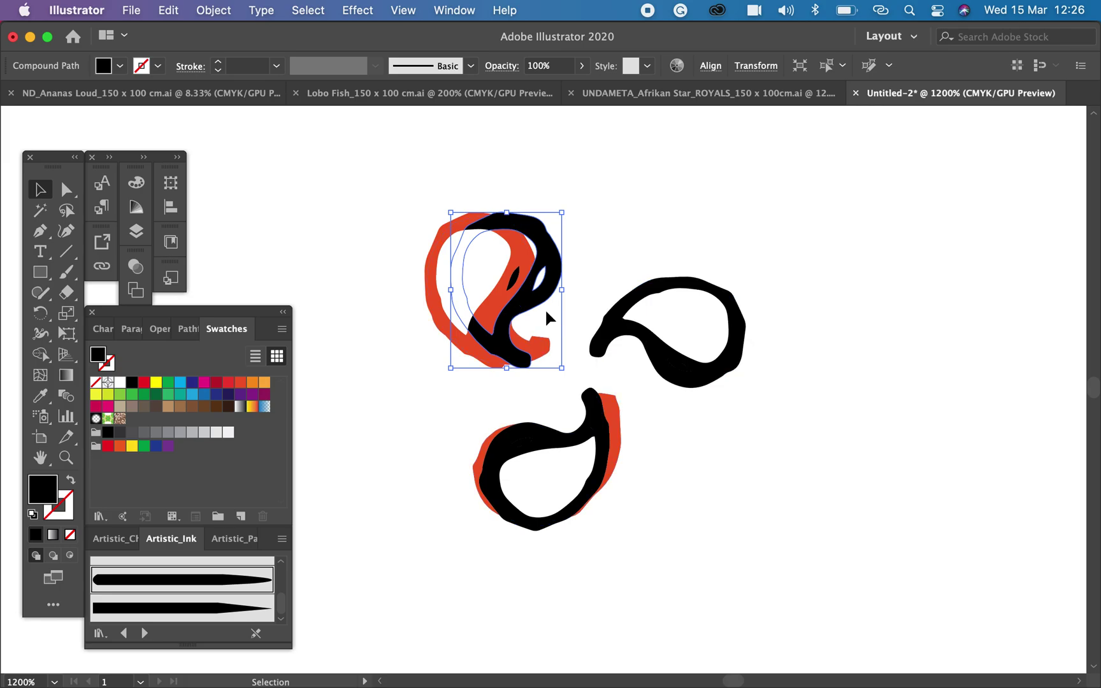
Move the three matching black drops together to the empty area right of the red shapes
shift+click(611, 338)
shift+click(572, 439)
drag(743, 390, 991, 369)
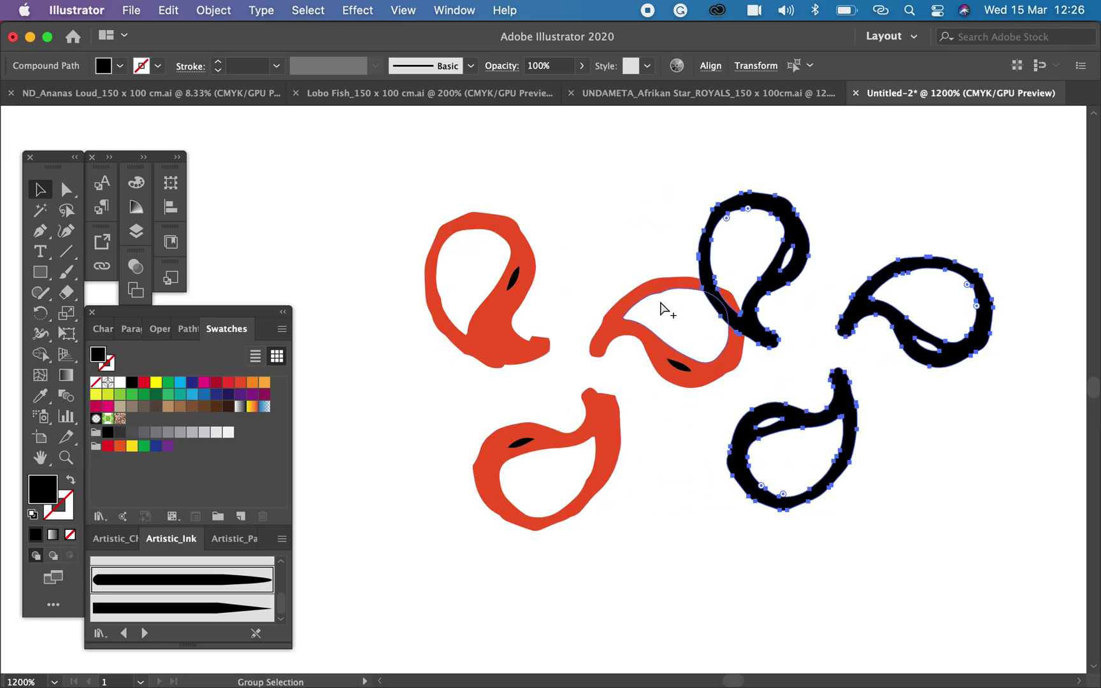
Delete the leftover red drops and remaining fragments of the original motif
click(422, 161)
drag(584, 438, 679, 524)
key(Delete)
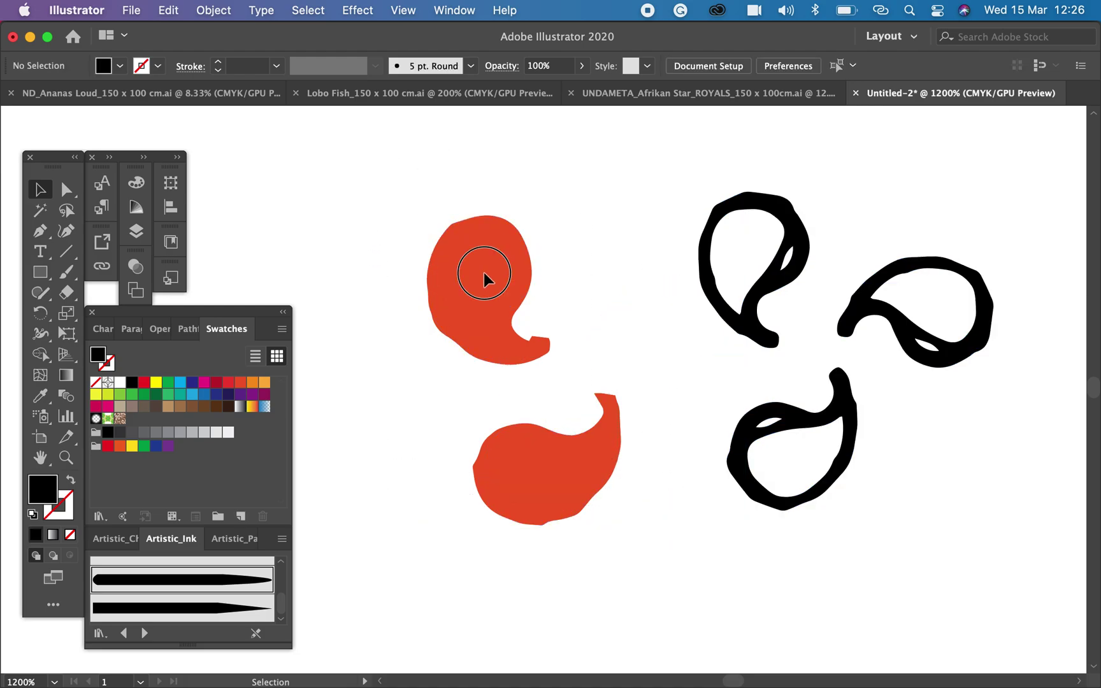
click(483, 279)
key(Delete)
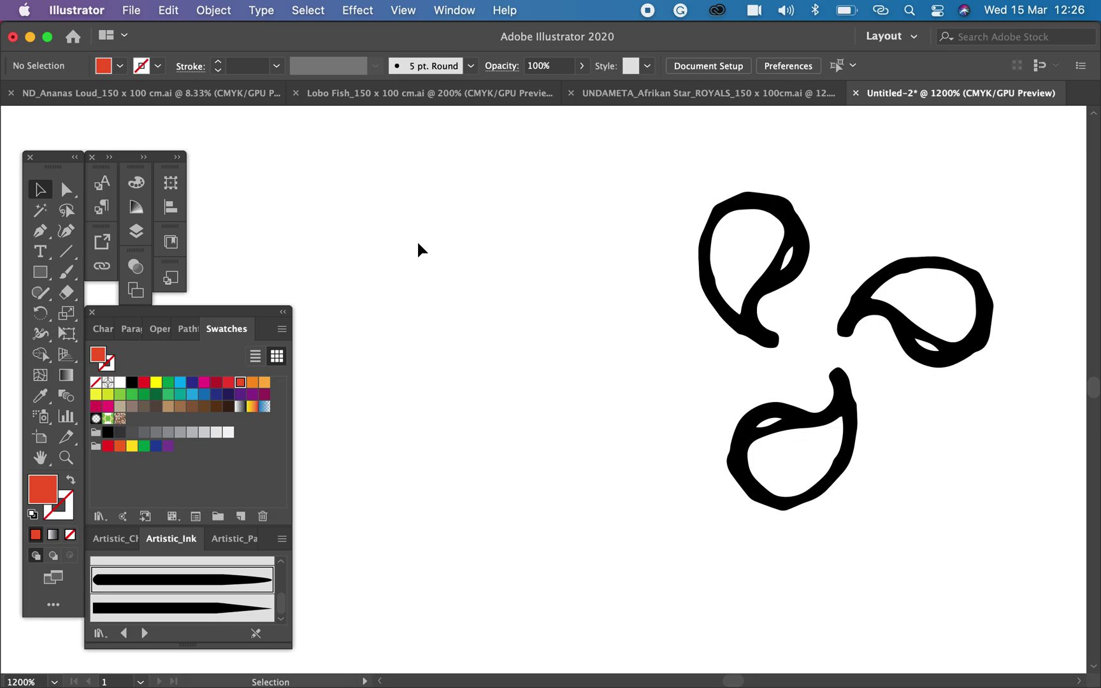
Fill the white slivers in the thick outlines of all three drops with black sampled from the outline
key(super+minus)
key(super+minus)
key(super+minus)
key(super+plus)
key(super+plus)
key(super+plus)
key(super+plus)
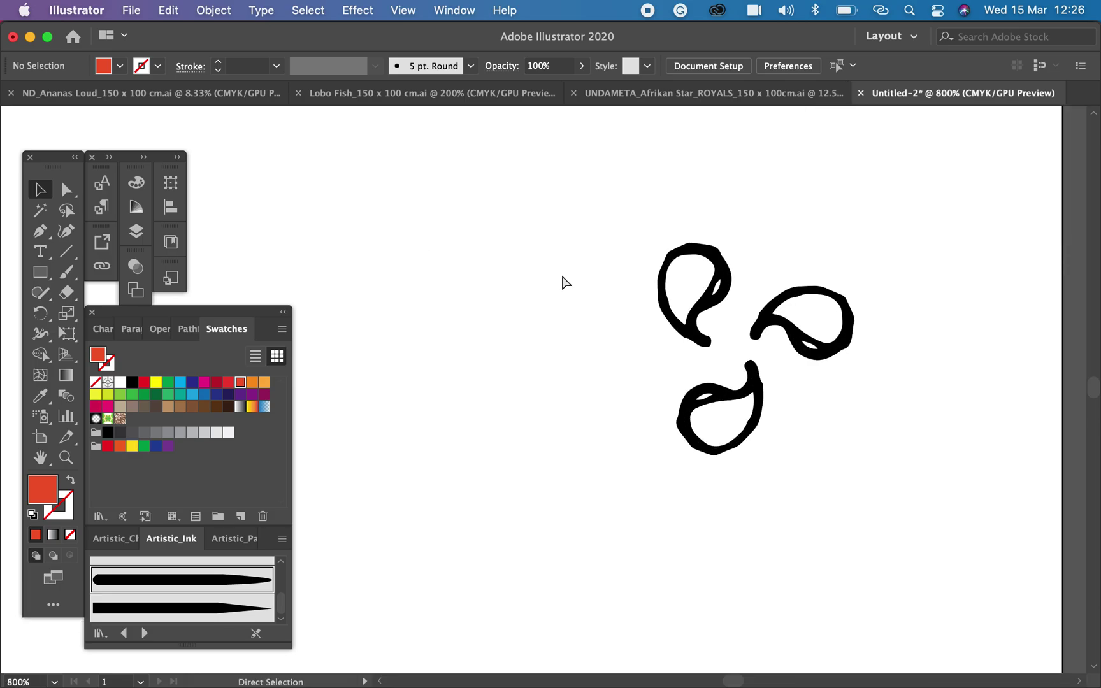
drag(849, 277, 424, 374)
key(a)
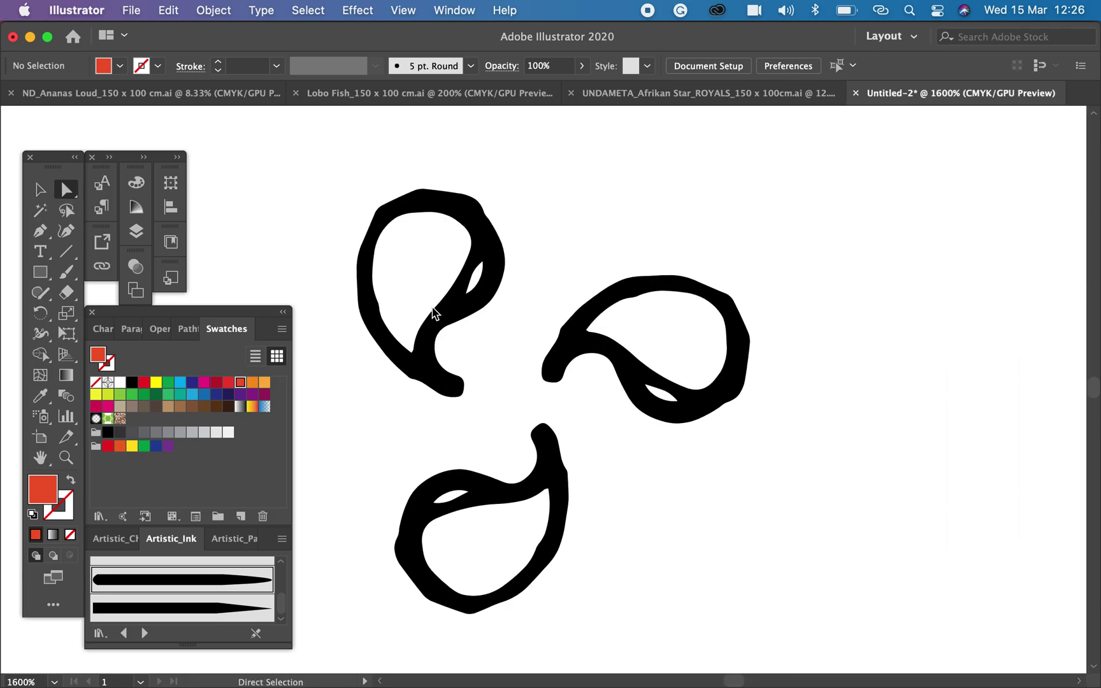
click(482, 276)
shift+click(665, 402)
shift+click(454, 499)
click(40, 396)
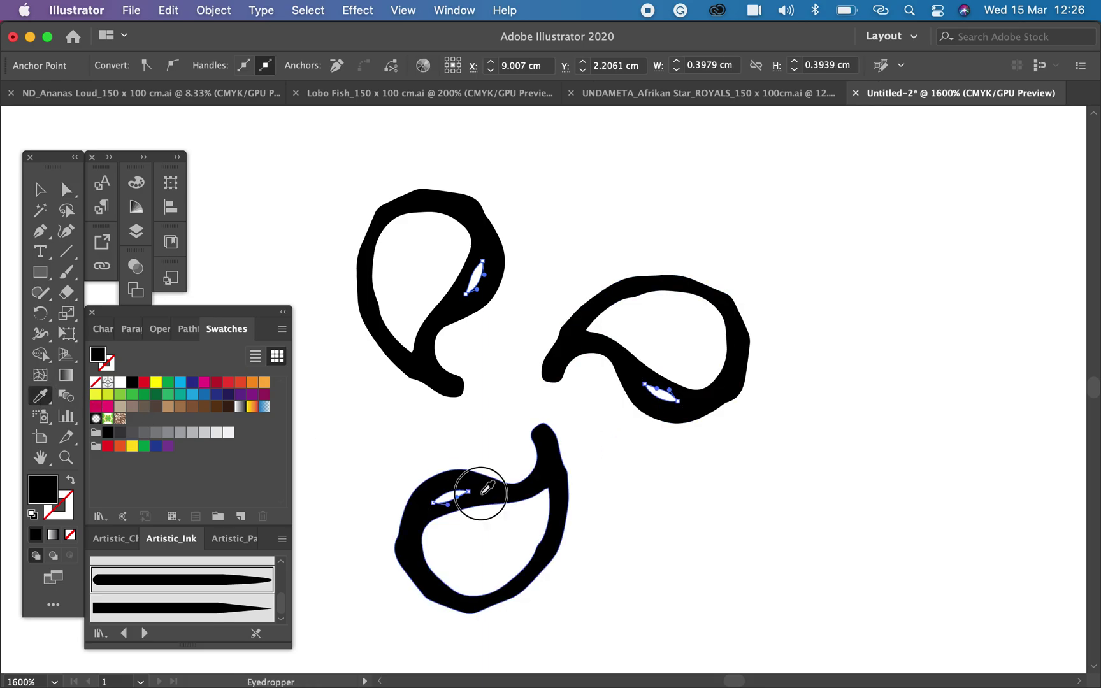
click(478, 255)
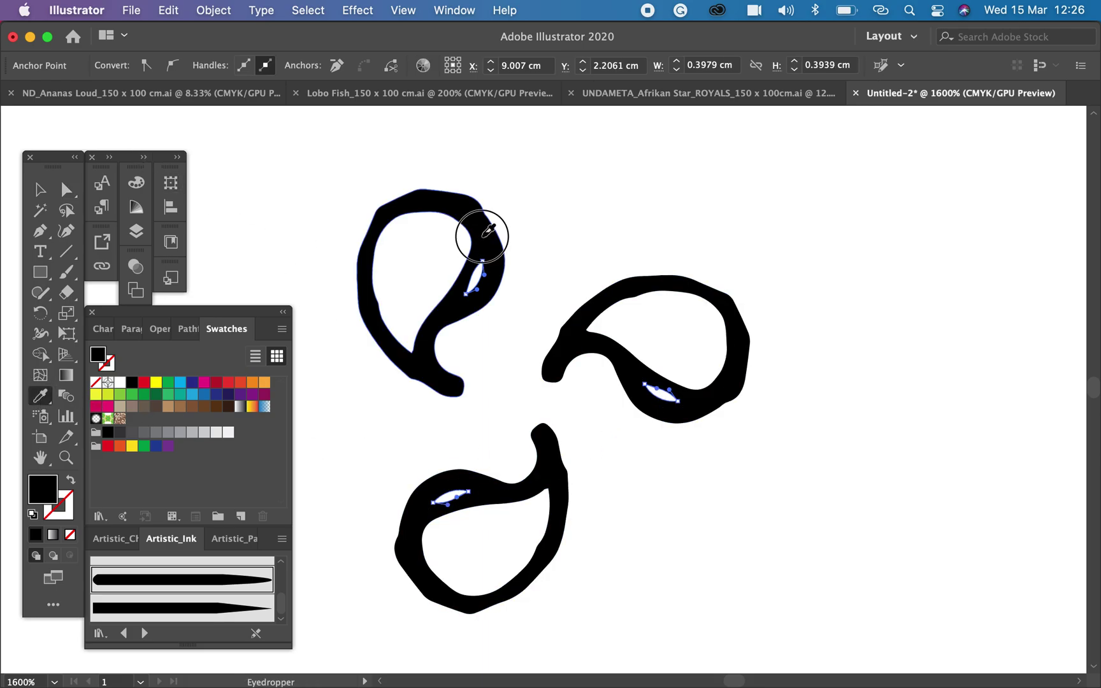
key(super+shift+a)
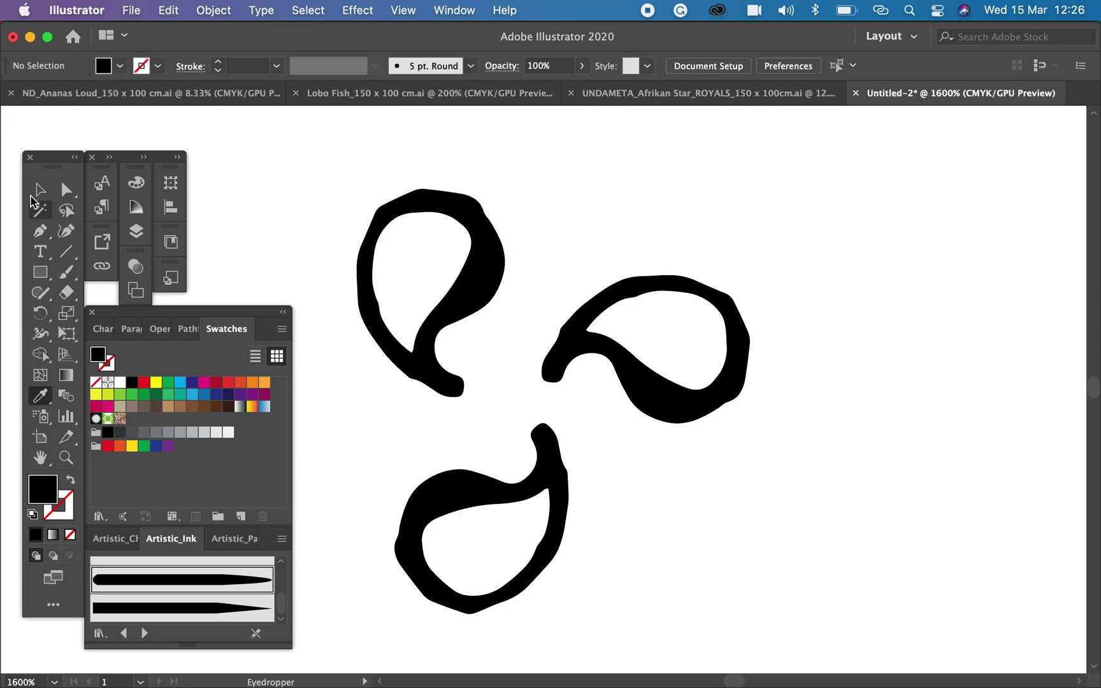
Group the three finished drops and move the group off the artboard, beyond its right edge
key(v)
key(super+minus)
key(super+minus)
key(super+minus)
key(super+minus)
drag(469, 334, 653, 495)
key(a)
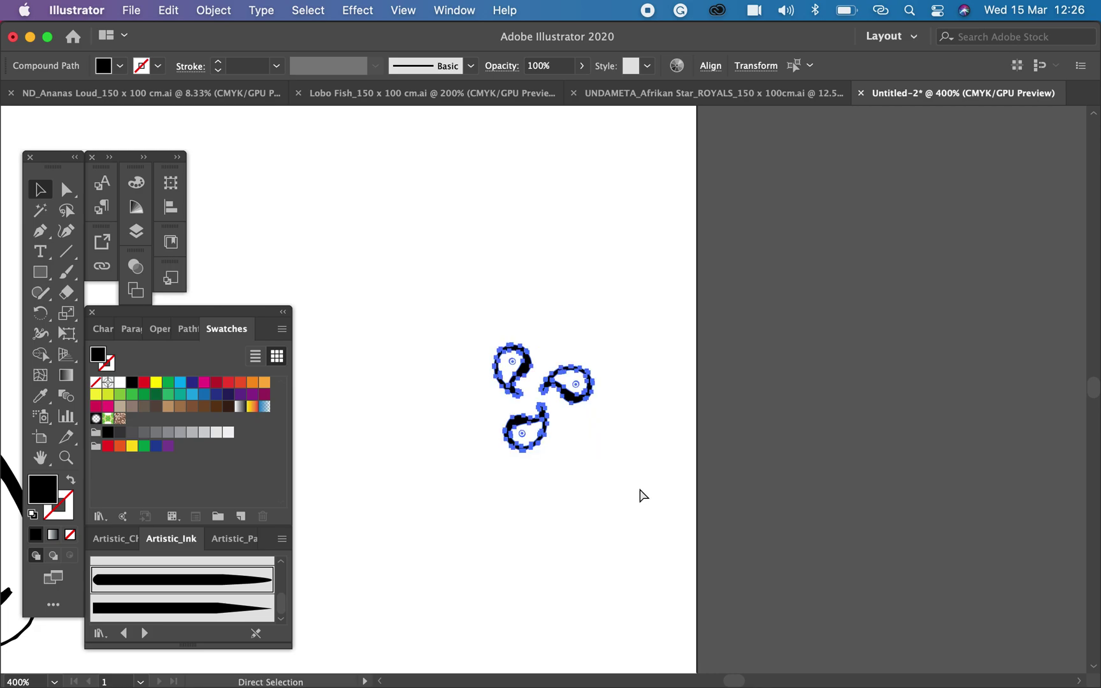
key(super+g)
key(v)
drag(871, 288, 871, 290)
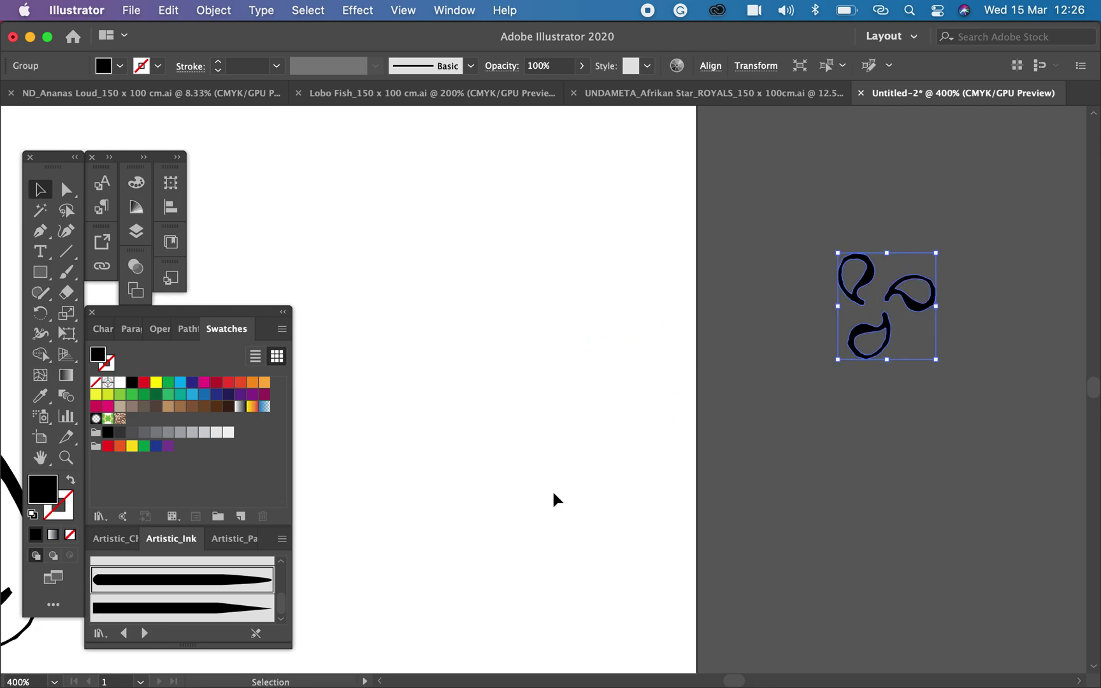
Smooth the bump on the inner edge of the spoon bowl's upper outline by deleting its surplus anchor points
drag(475, 172, 787, 301)
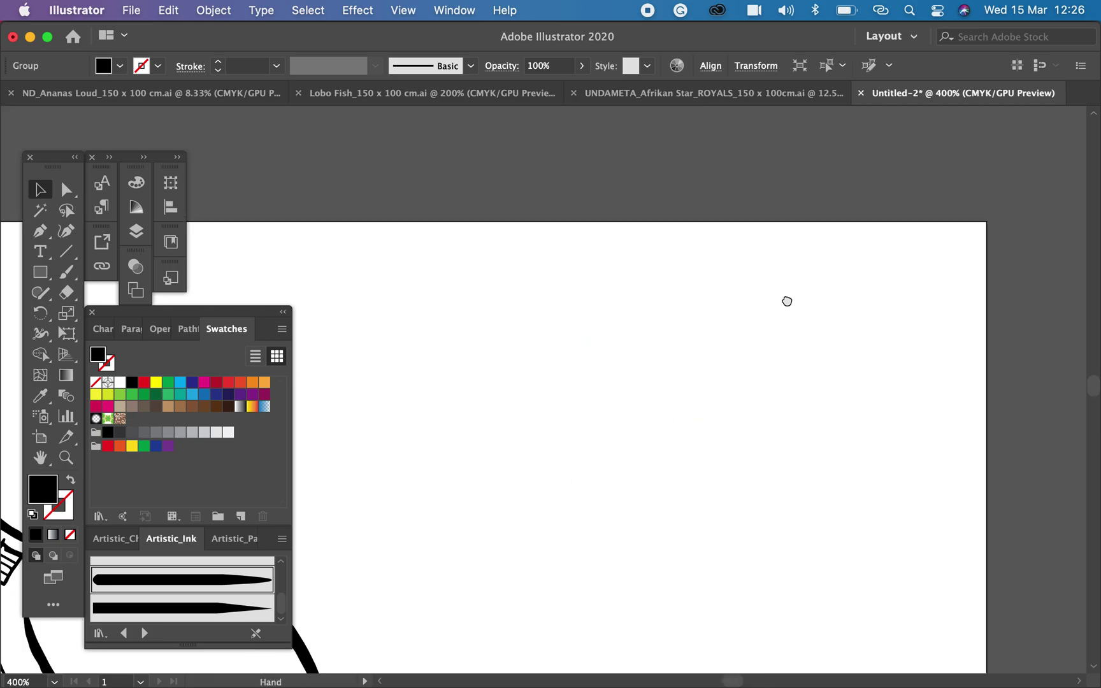
drag(399, 497, 812, 317)
key(super+minus)
key(super+minus)
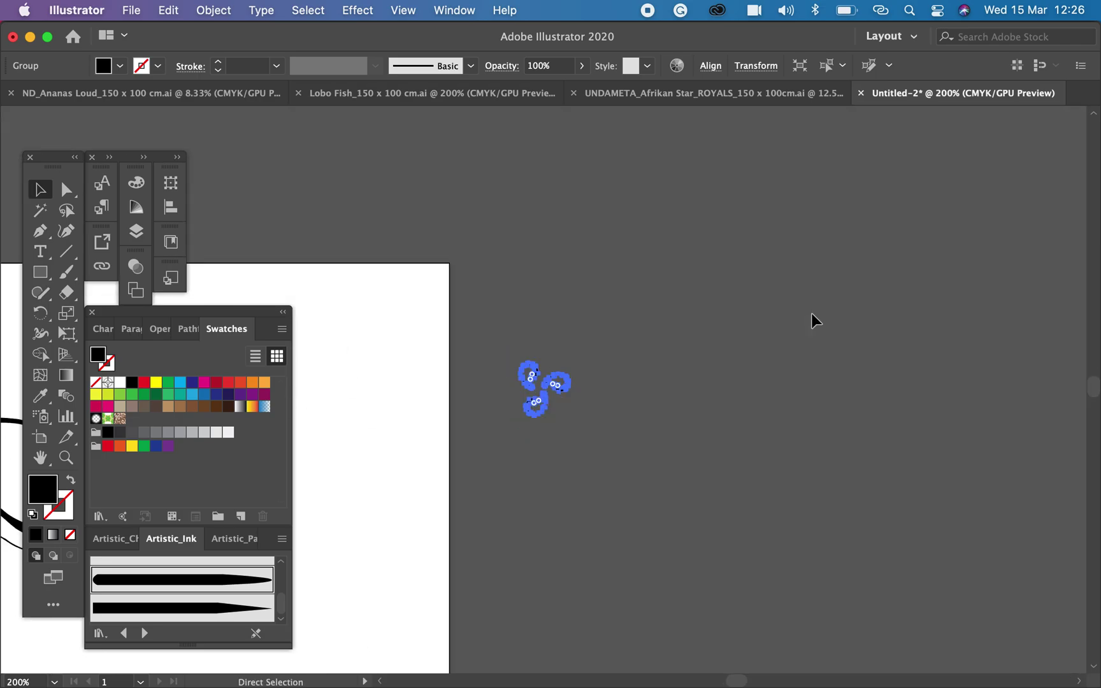
drag(306, 337, 909, 287)
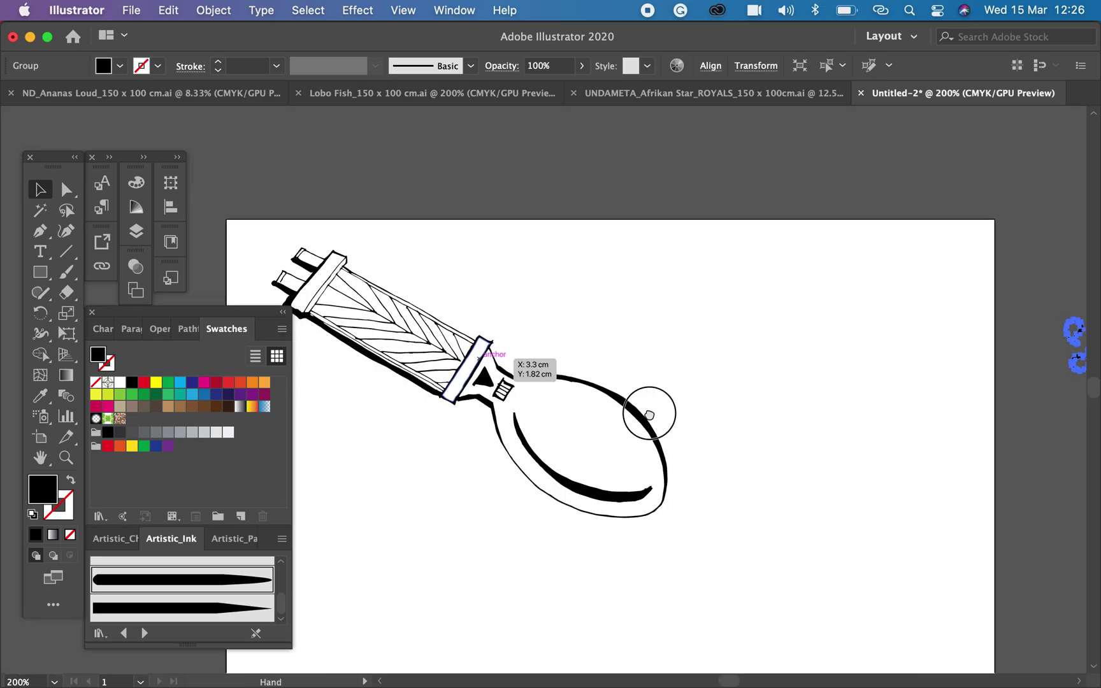
drag(649, 413, 749, 408)
click(622, 436)
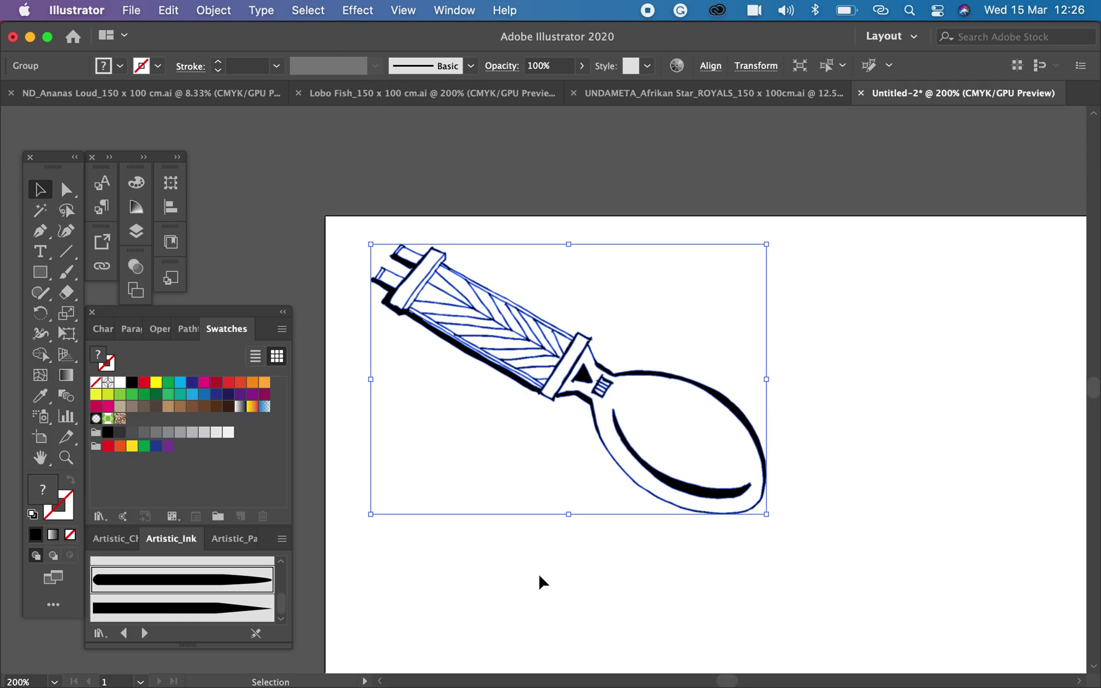
key(super+plus)
key(super+plus)
key(super+plus)
key(super+plus)
drag(733, 476, 467, 290)
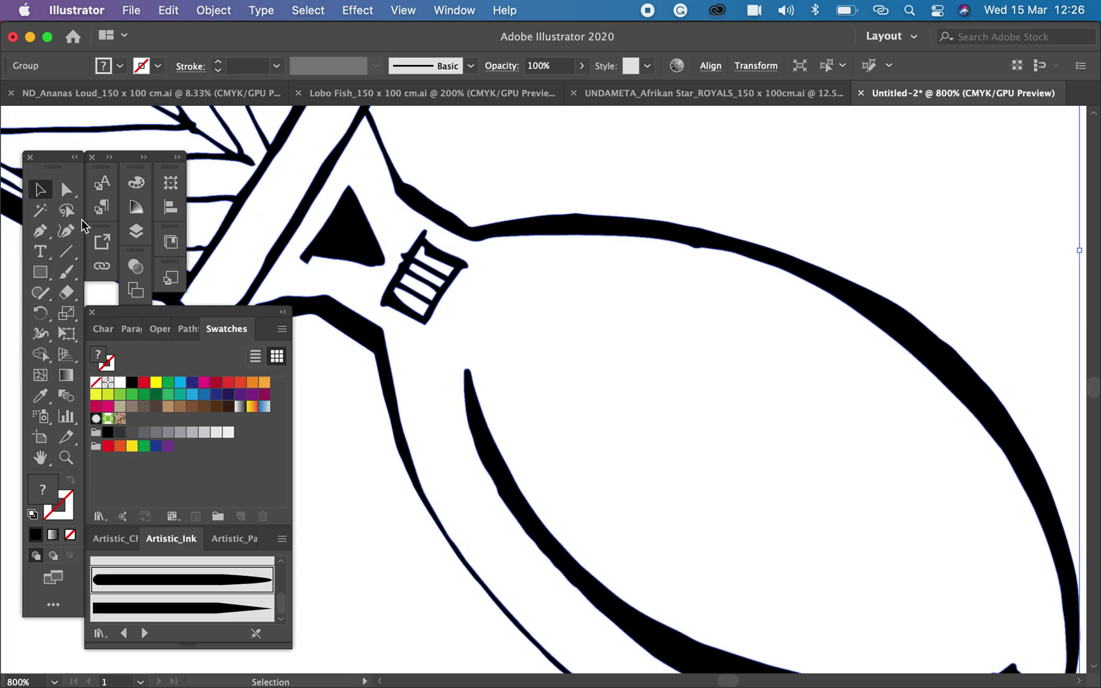
click(66, 190)
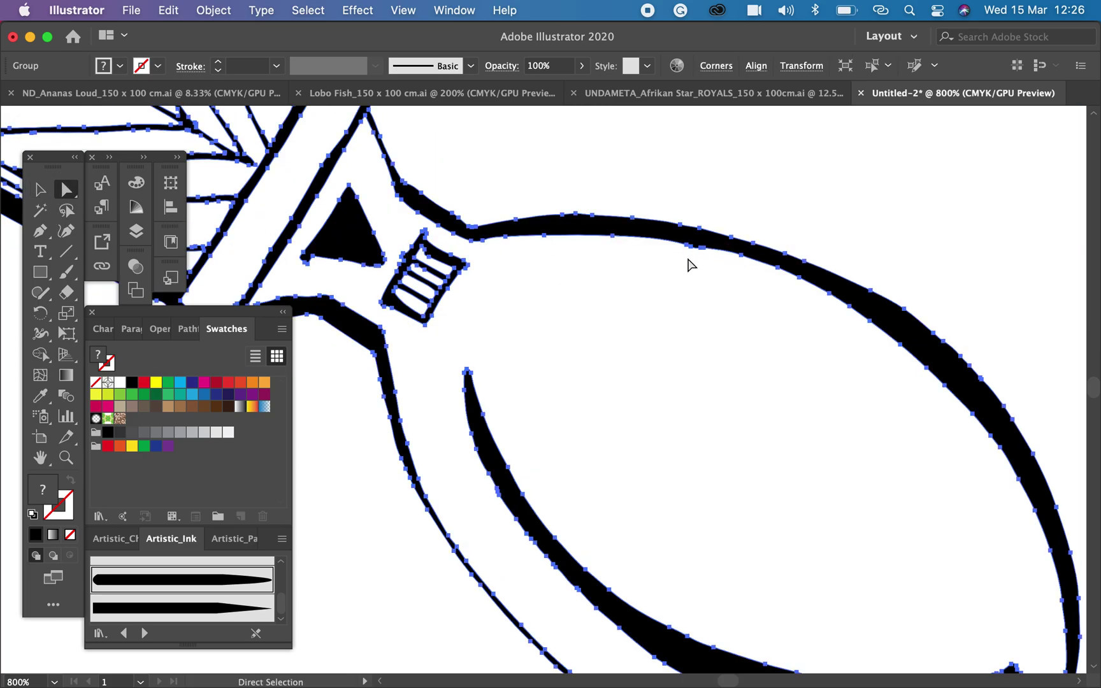
drag(39, 230, 85, 273)
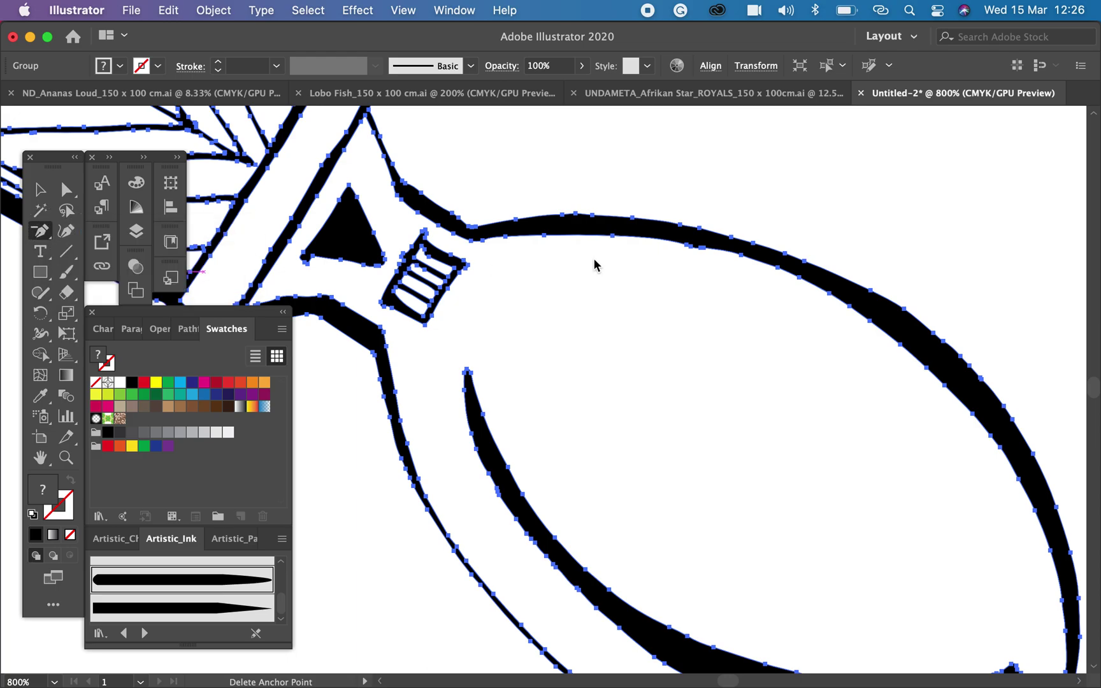
click(685, 245)
click(703, 247)
click(692, 246)
click(692, 247)
key(super+equal)
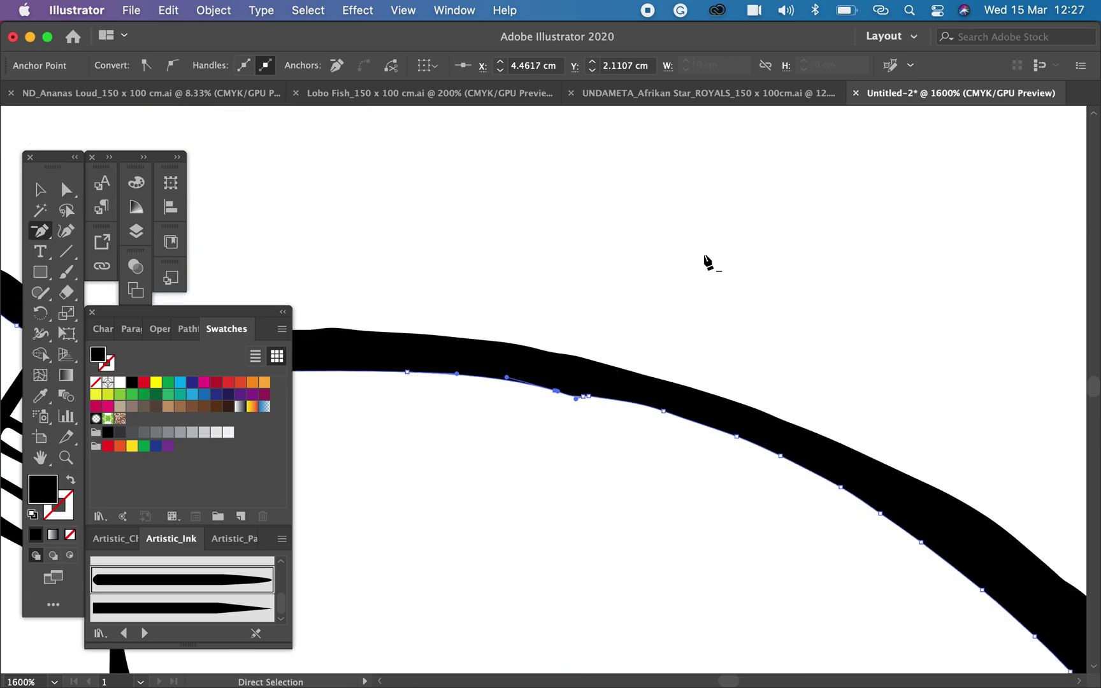
click(590, 395)
click(584, 396)
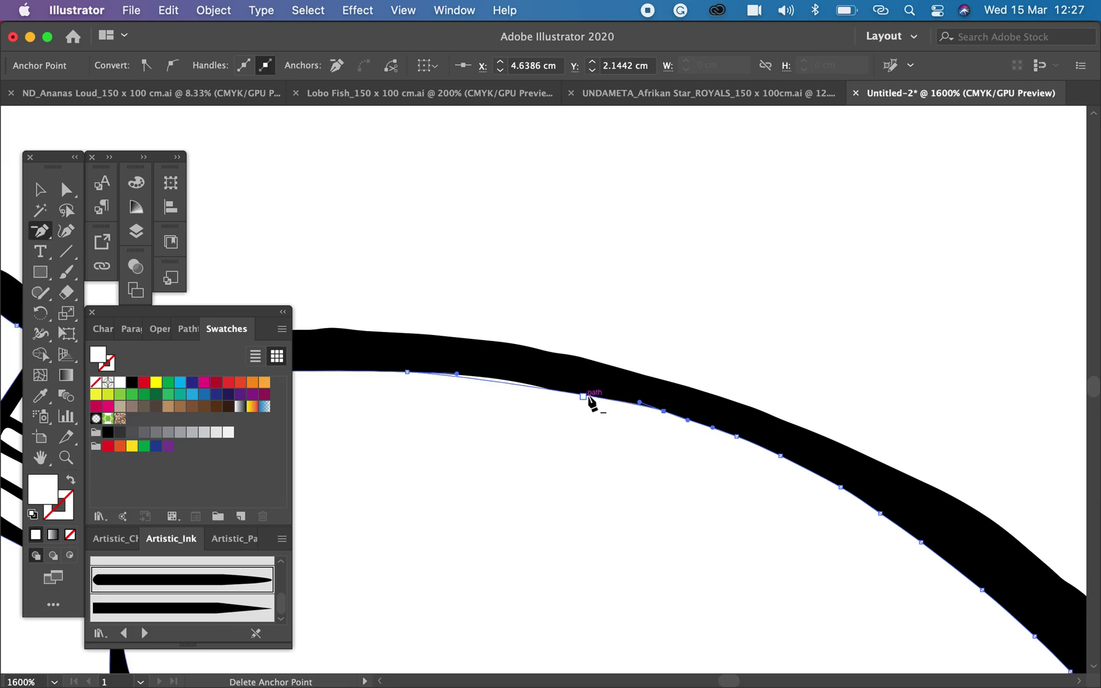
key(v)
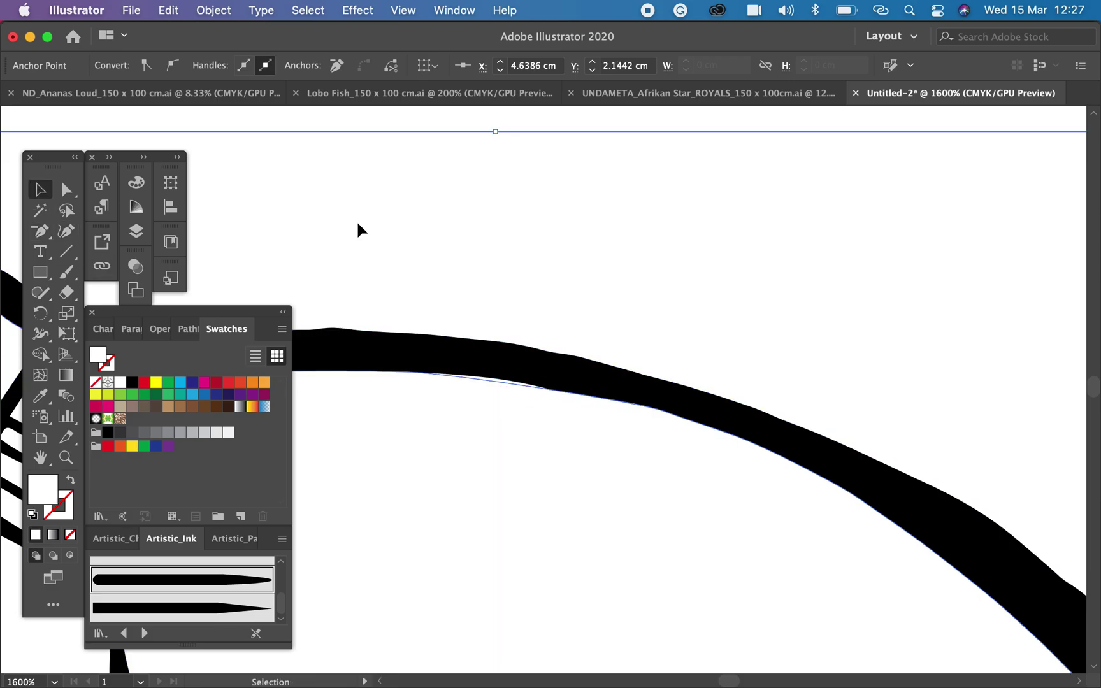
click(504, 232)
Clean up the ragged tip of the crescent shading stroke inside the spoon bowl by deleting its surplus anchor points
key(super+minus)
key(super+minus)
key(super+minus)
key(super+minus)
key(space)
drag(718, 473, 924, 256)
click(870, 402)
key(super+plus)
key(super+plus)
key(super+plus)
key(space)
drag(921, 501, 566, 387)
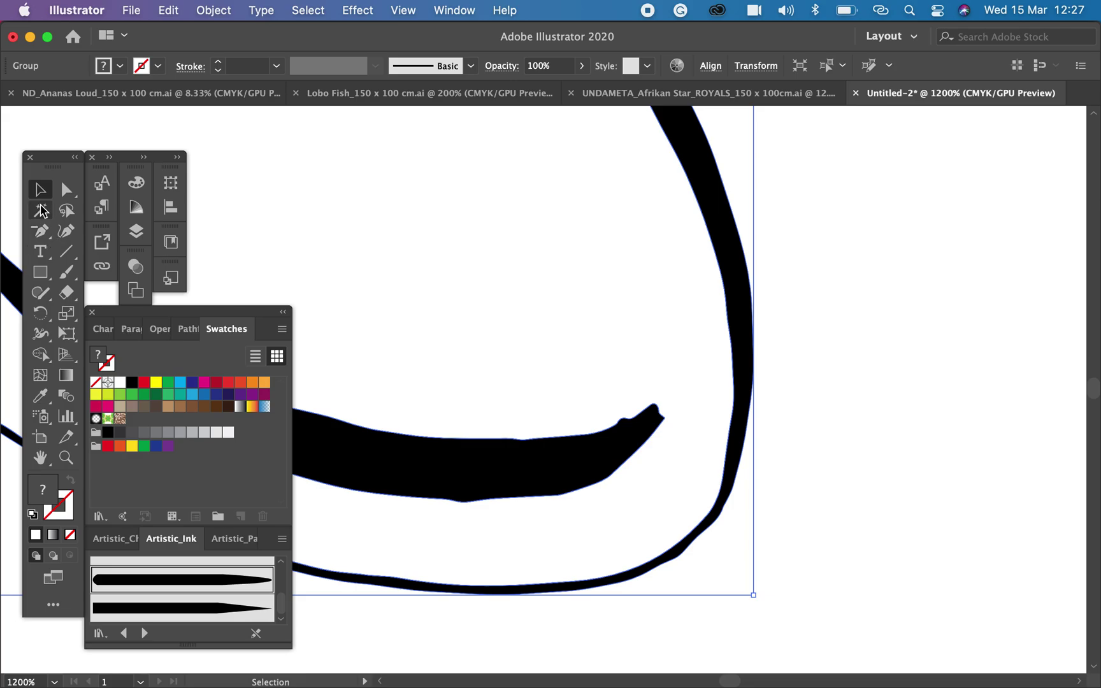
click(66, 190)
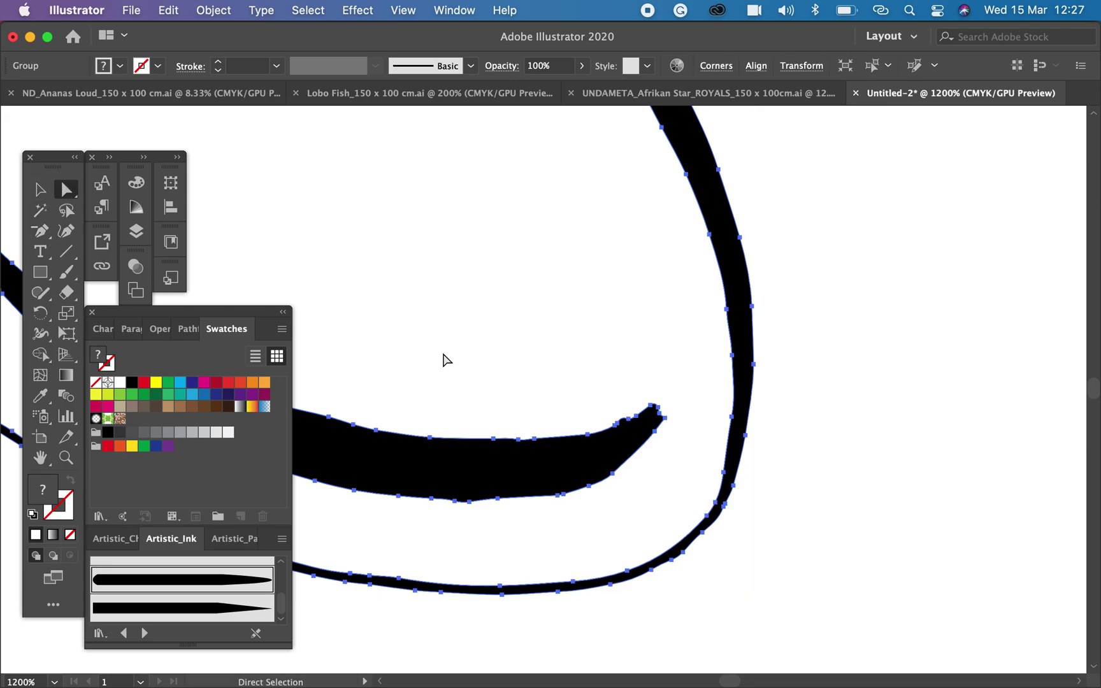
click(41, 230)
click(629, 418)
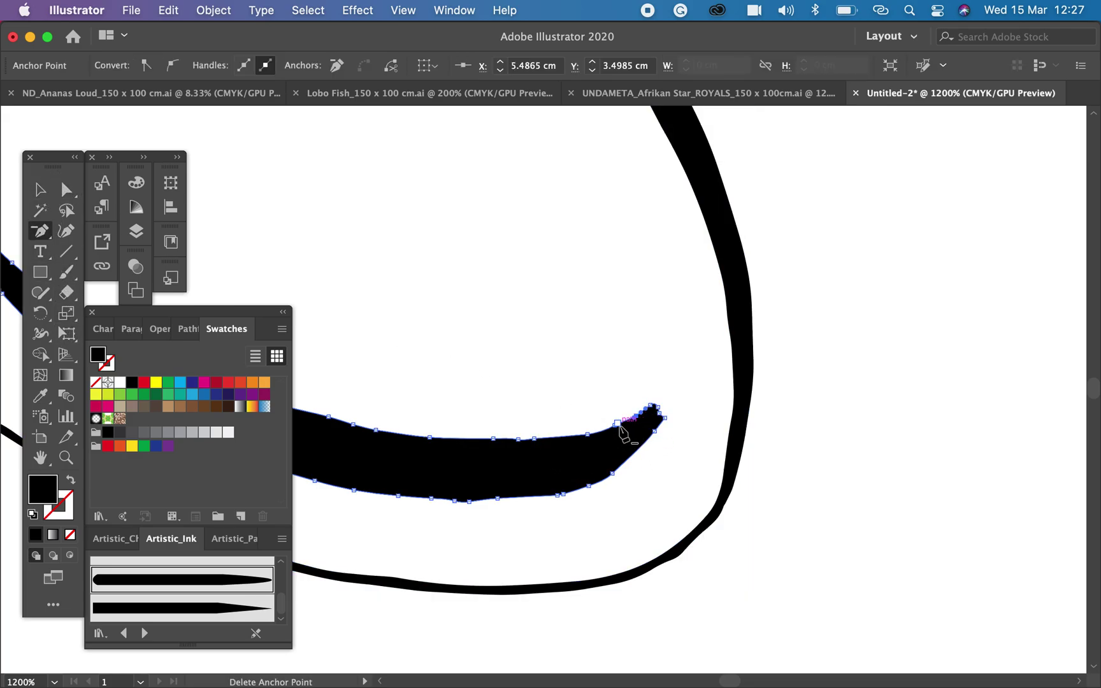
click(660, 415)
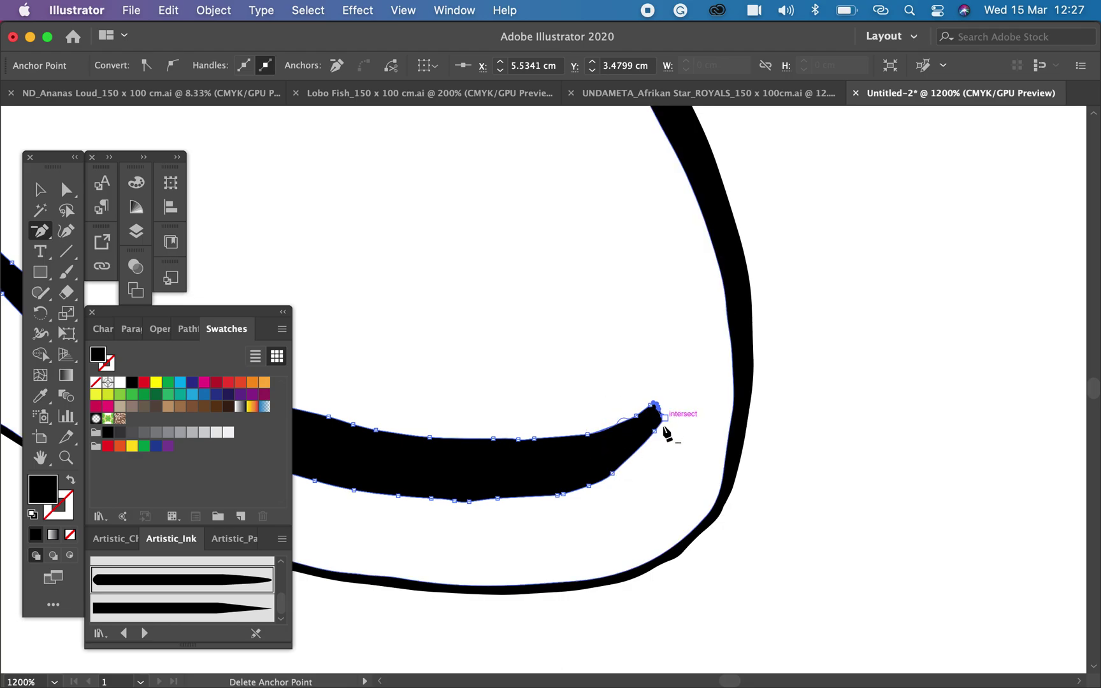
click(663, 417)
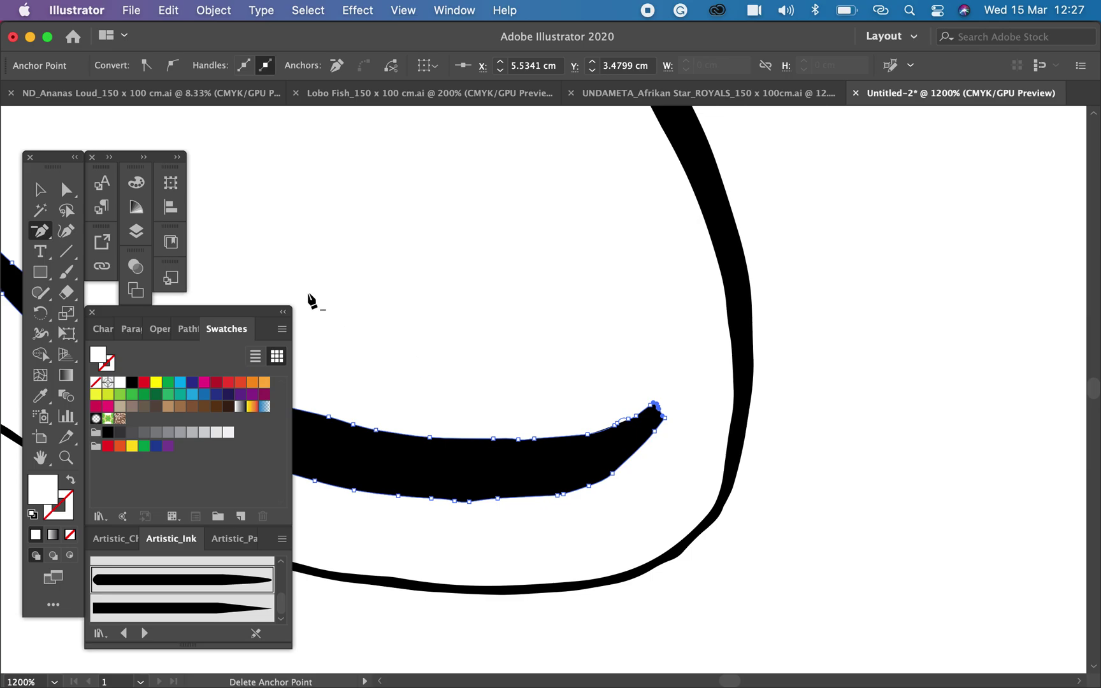
click(652, 405)
key(v)
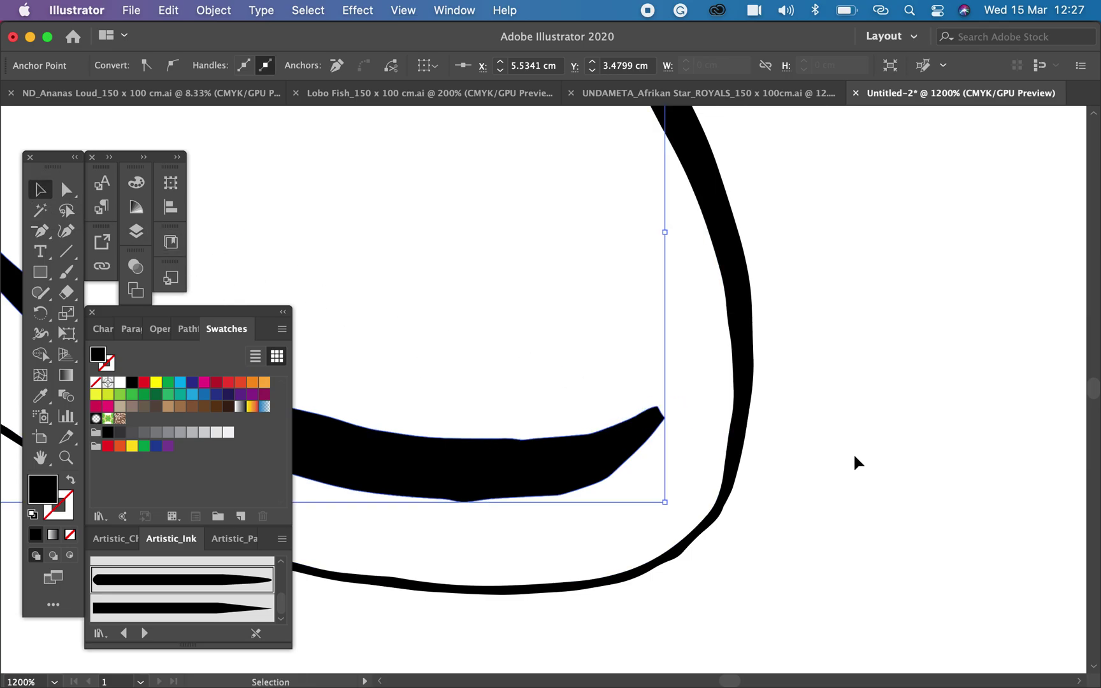
Straighten the upper edge of the small striped block at the spoon's neck by deleting anchor points along it
key(super+minus)
key(super+minus)
key(super+minus)
key(space)
drag(555, 306, 845, 362)
drag(479, 290, 660, 438)
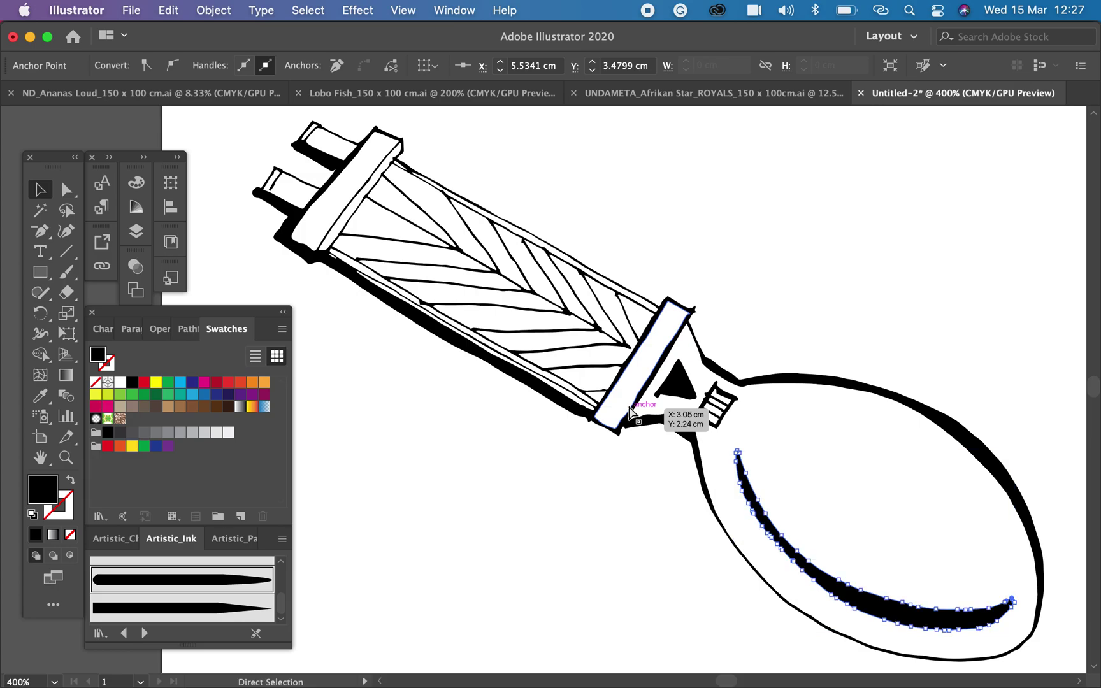
key(super+plus)
key(super+plus)
key(super+plus)
key(space)
drag(576, 340, 723, 489)
click(720, 483)
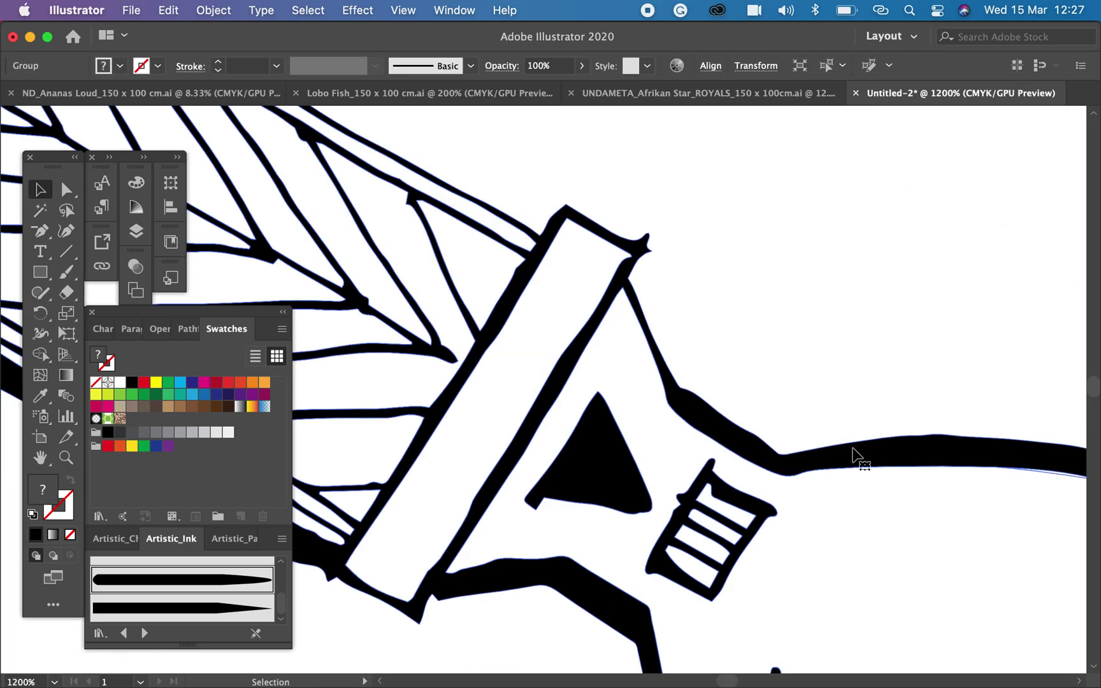
key(a)
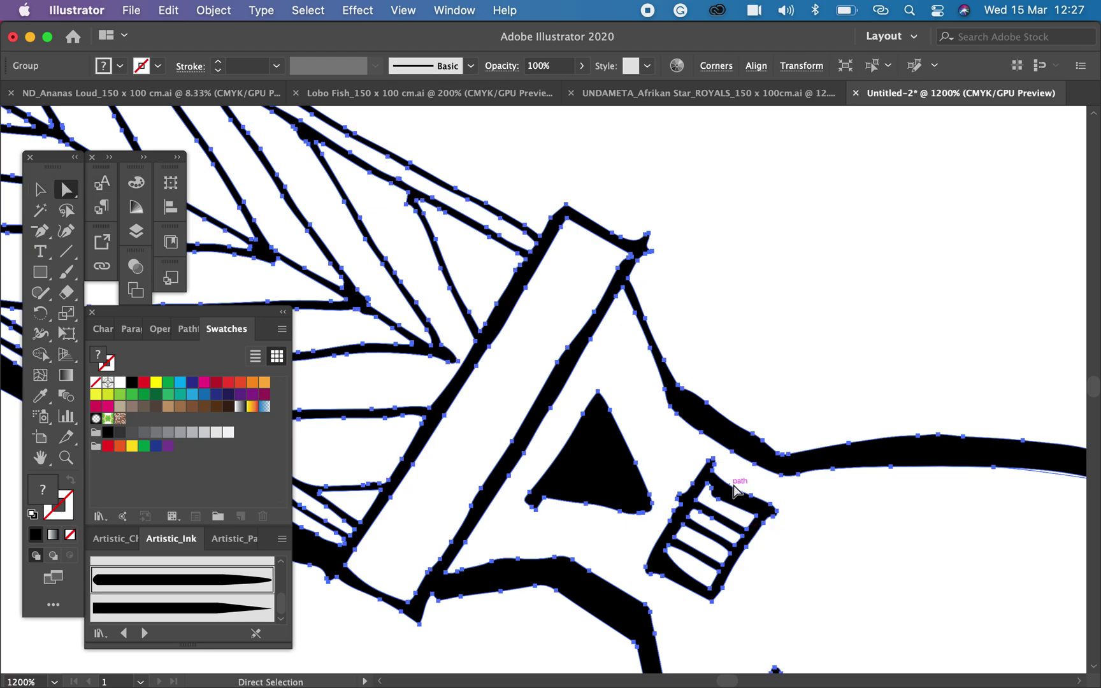
click(713, 460)
key(super+equal)
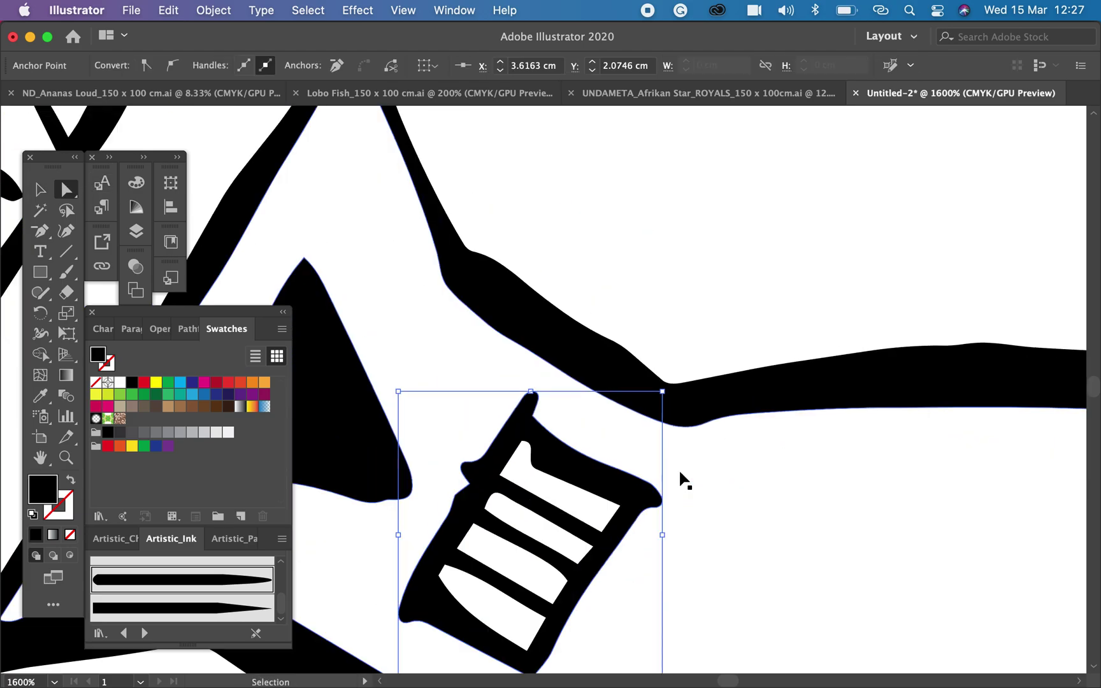
click(40, 231)
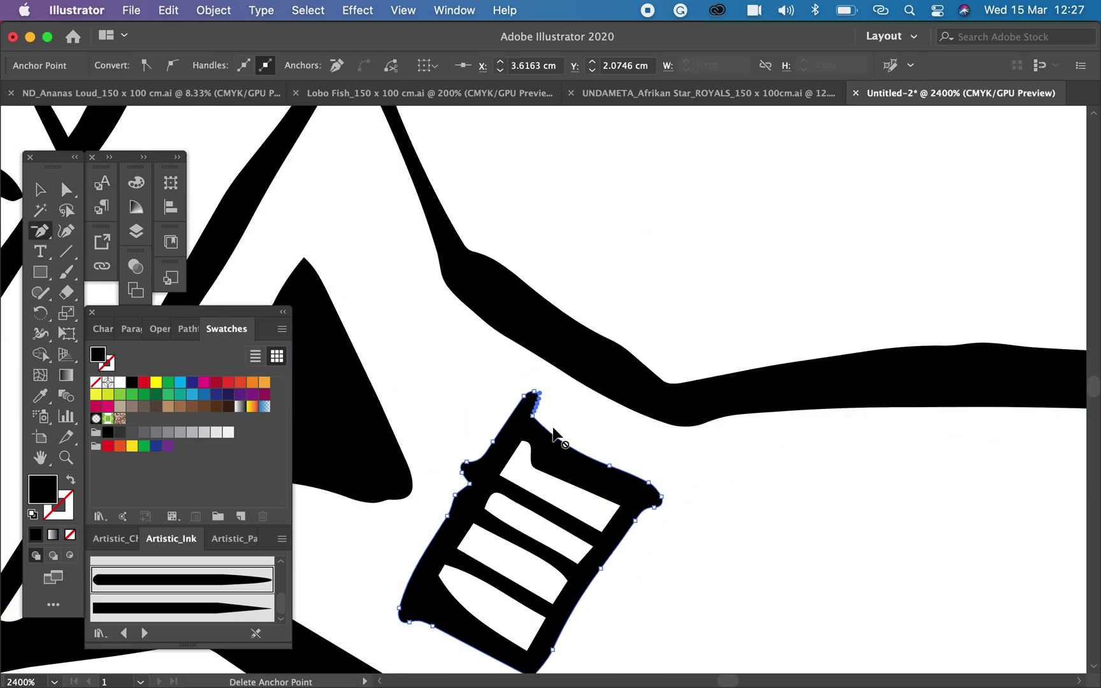
click(531, 418)
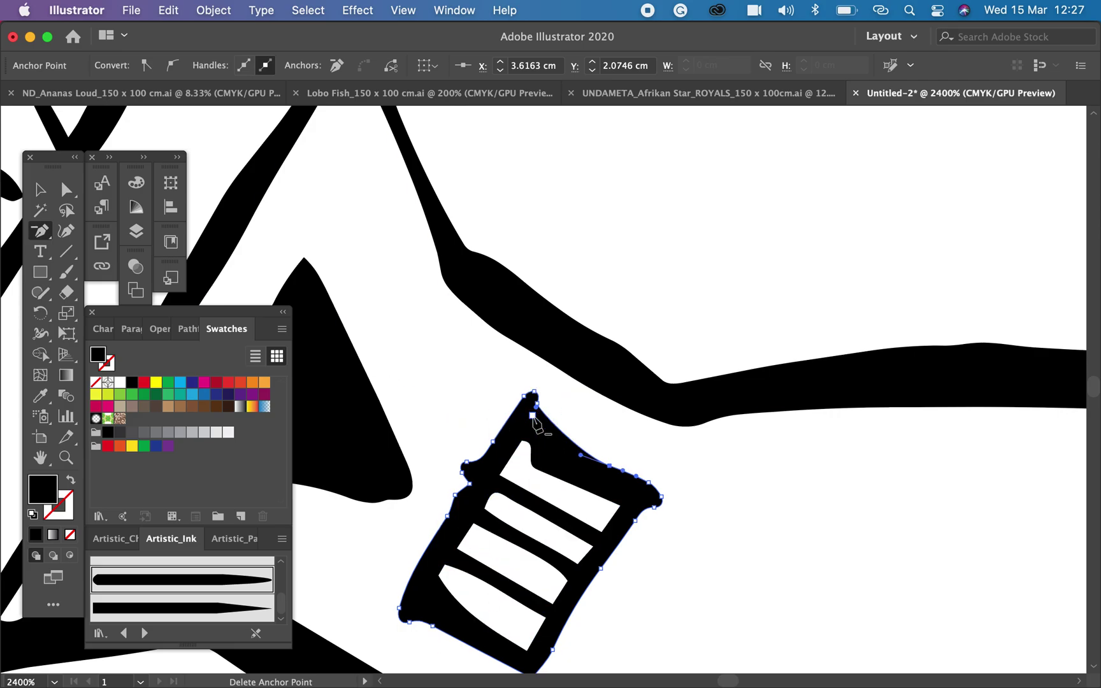
click(610, 467)
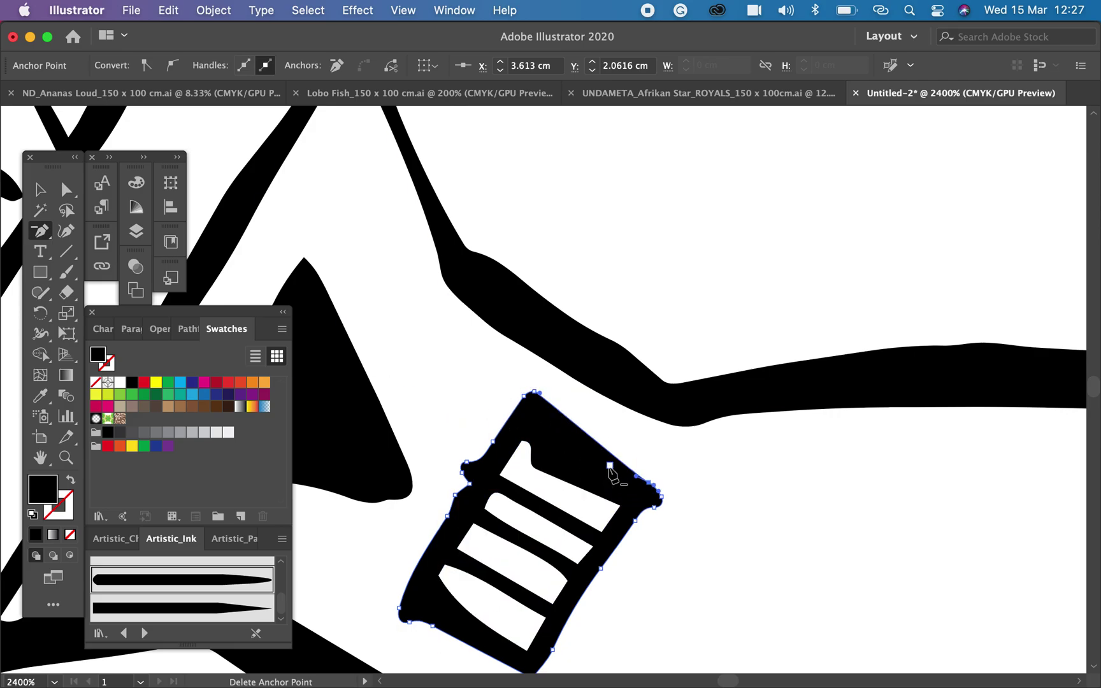
Delete the uneven topmost white stripe inside the neck block
click(67, 189)
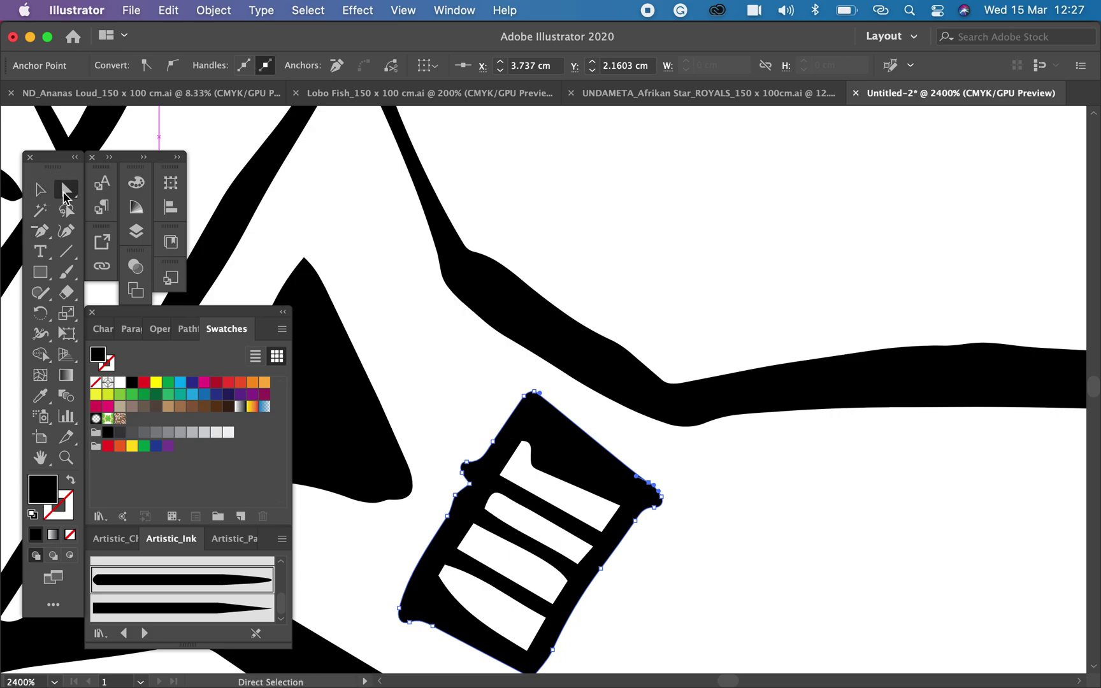
click(547, 496)
key(super+shift+a)
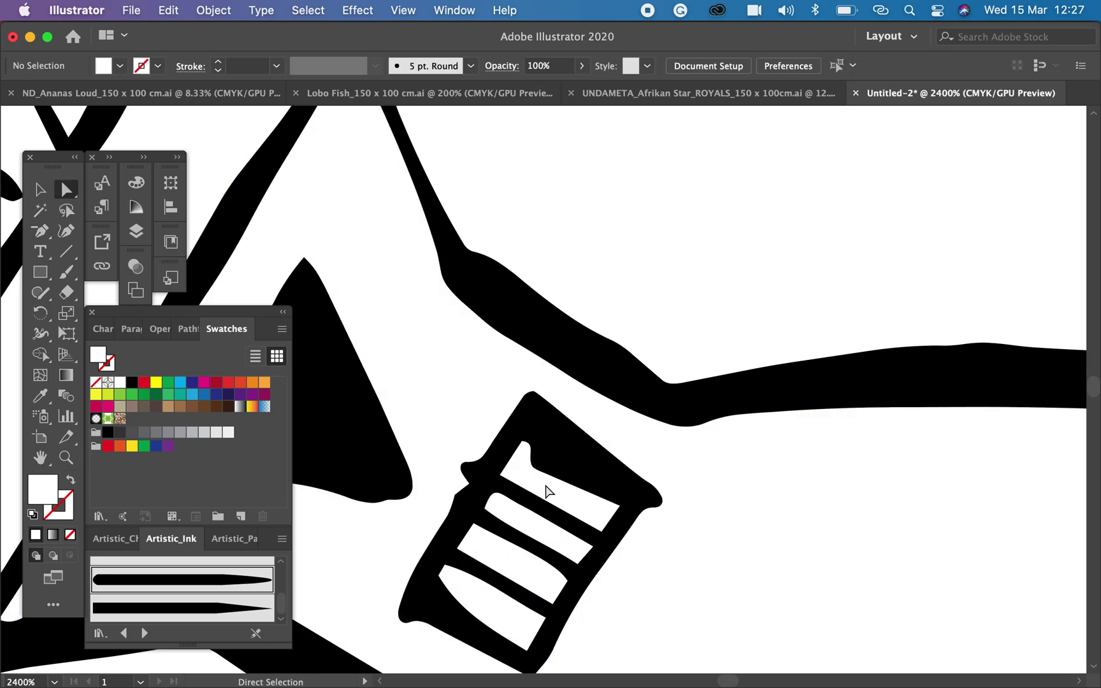
click(560, 484)
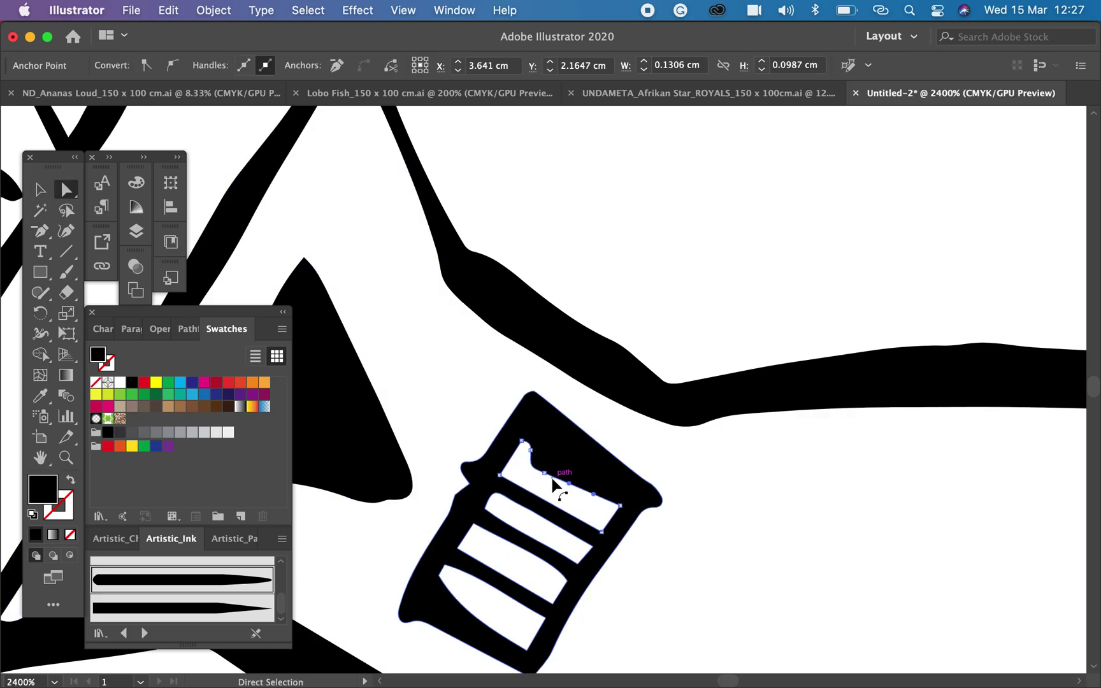
key(BackSpace)
Ungroup the traced spoon artwork so its parts can be selected separately
key(v)
click(529, 569)
right_click(527, 569)
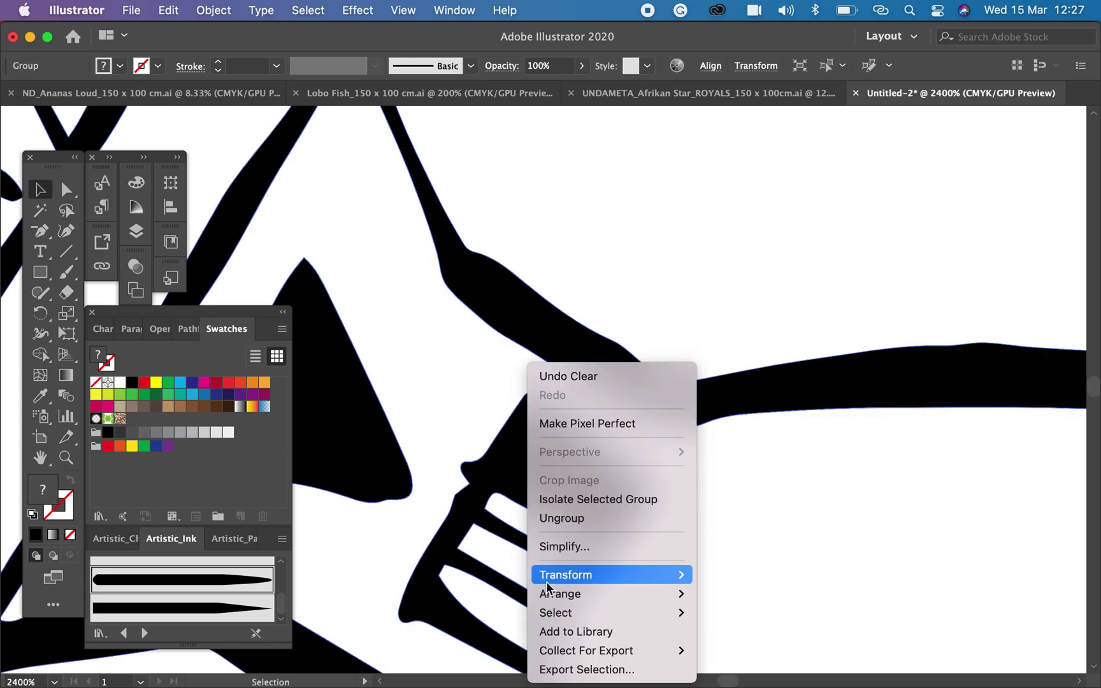
click(572, 517)
click(690, 472)
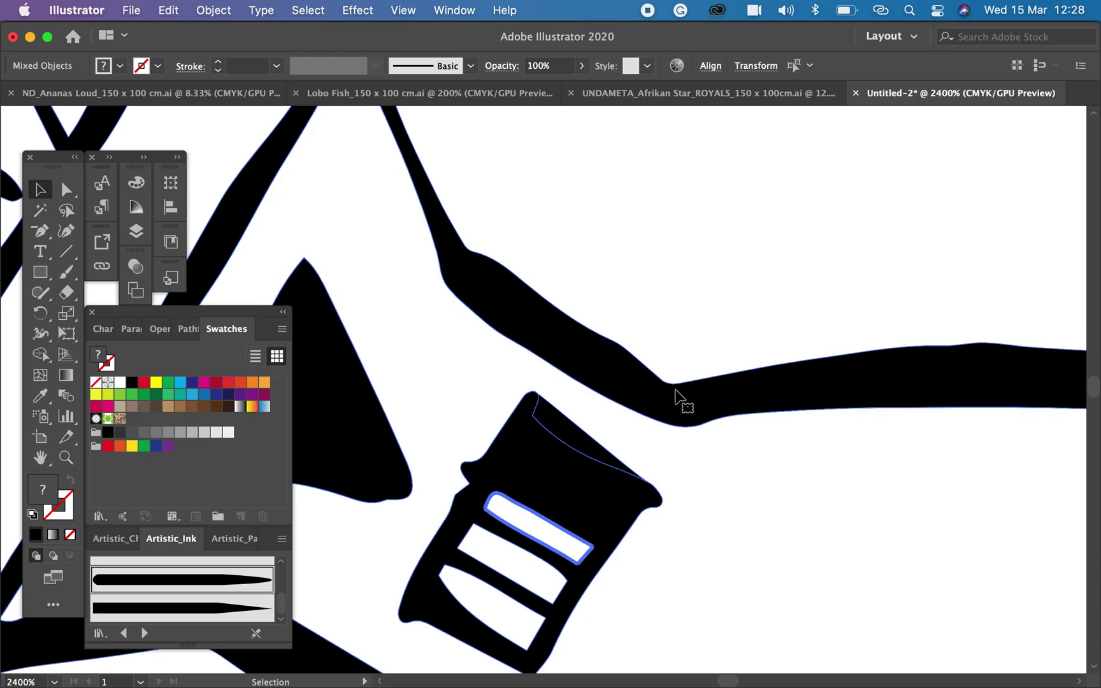
Duplicate the block's two upper white stripes into the emptied area, rotate the copies half a turn, and scale and position them to fit
click(543, 547)
shift+click(514, 578)
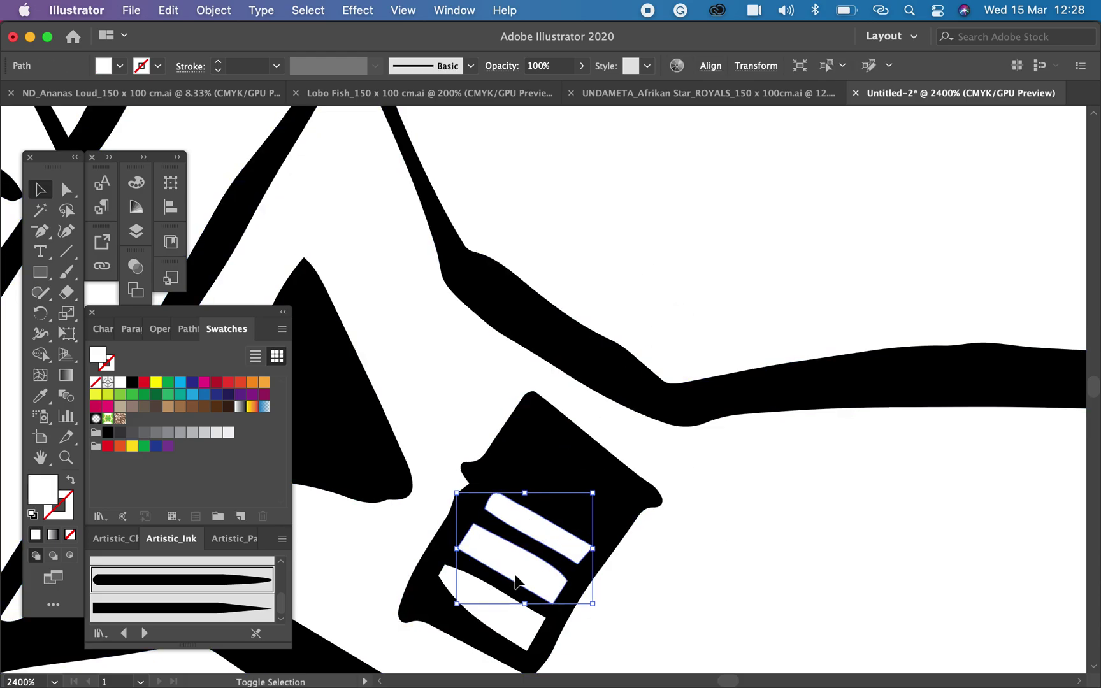
drag(520, 576, 548, 497)
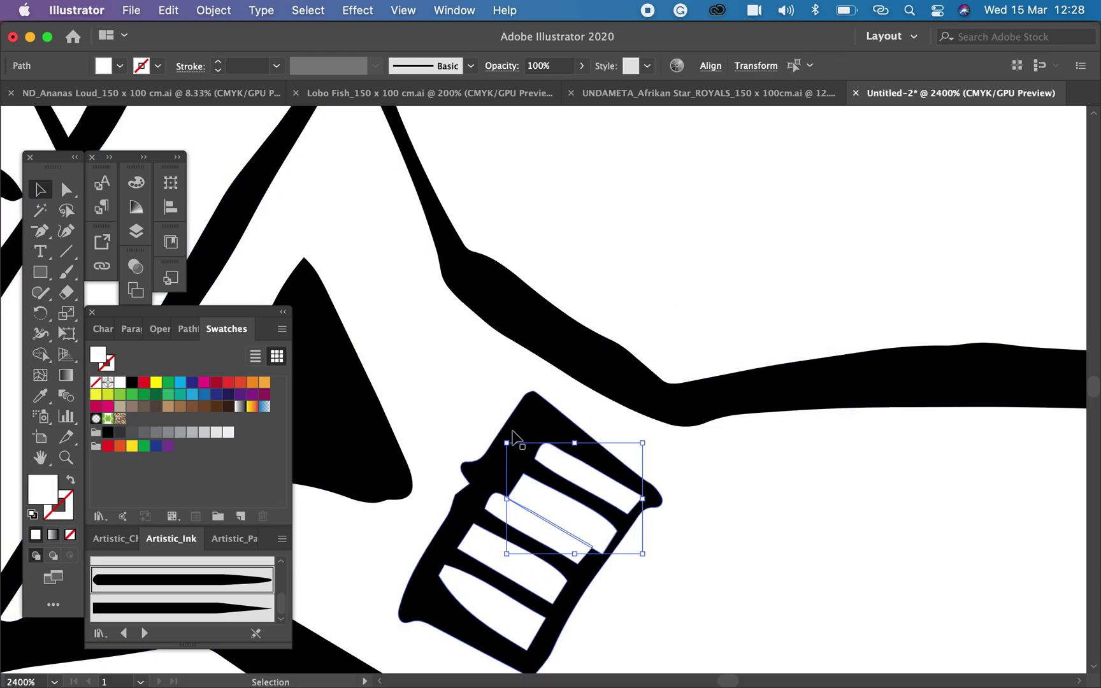
drag(505, 436, 641, 584)
drag(590, 499, 572, 451)
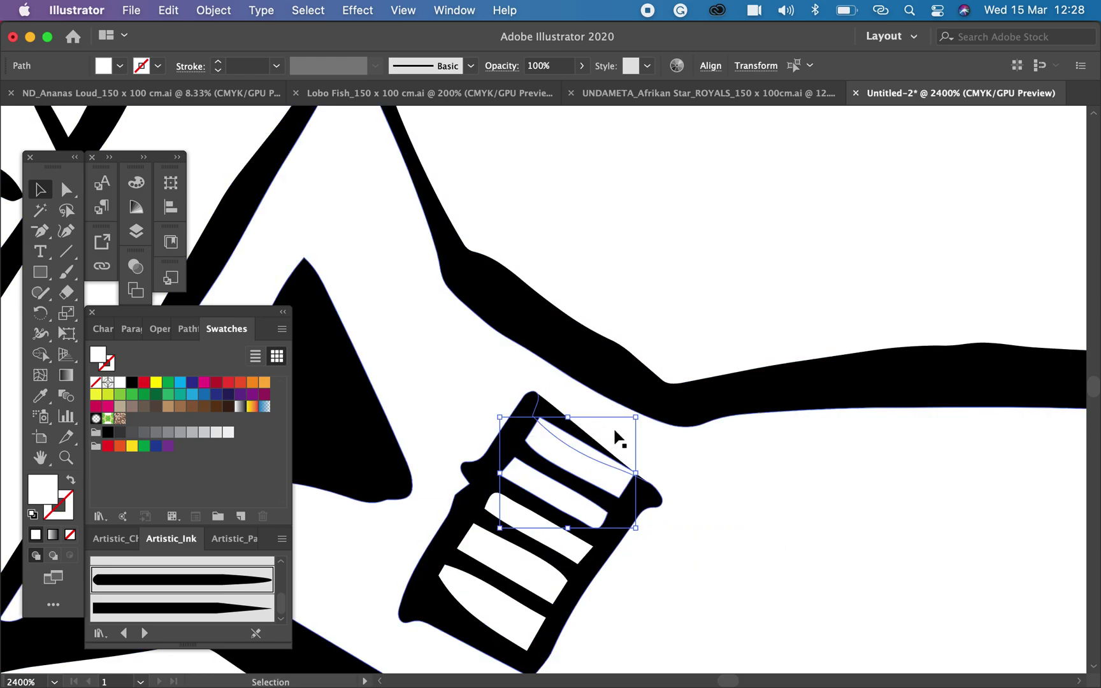
drag(636, 417, 627, 421)
drag(580, 508, 590, 514)
Draw a straight-sided triangle with the Pen tool over the rough black triangle beside the striped block, and fill it dark blue
key(super+a)
key(super+8)
key(super+minus)
key(super+minus)
key(super+minus)
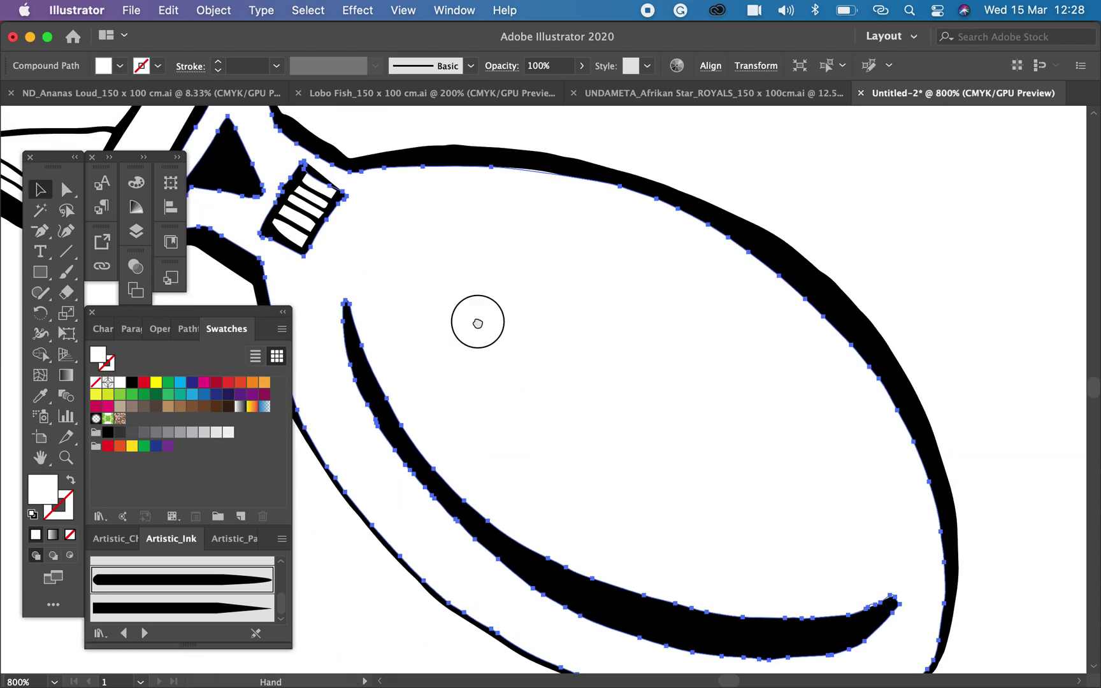
drag(257, 194, 682, 399)
key(super+plus)
key(super+plus)
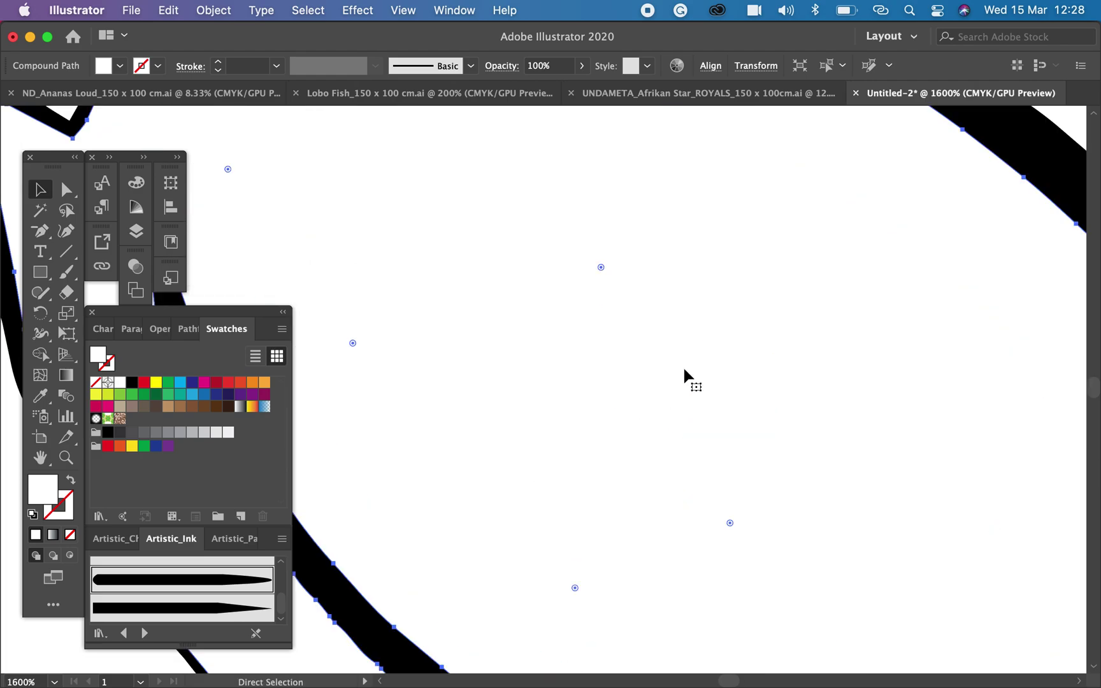
drag(551, 273, 870, 539)
drag(337, 191, 893, 589)
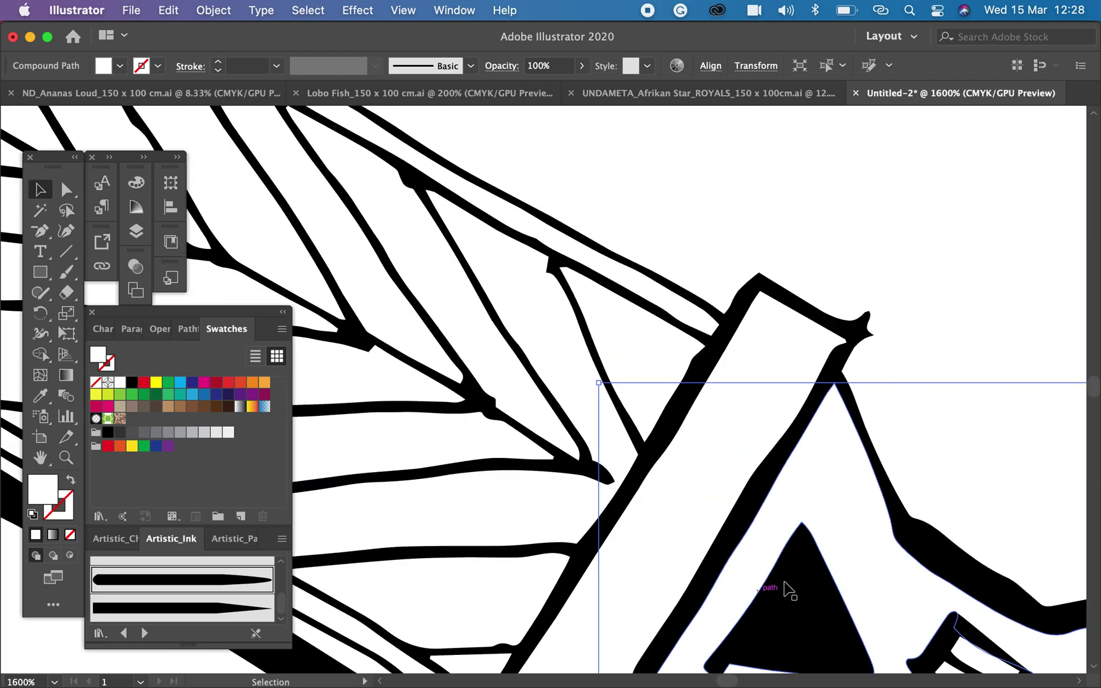
click(66, 190)
scroll(843, 470, down, 5)
scroll(843, 470, right, 3)
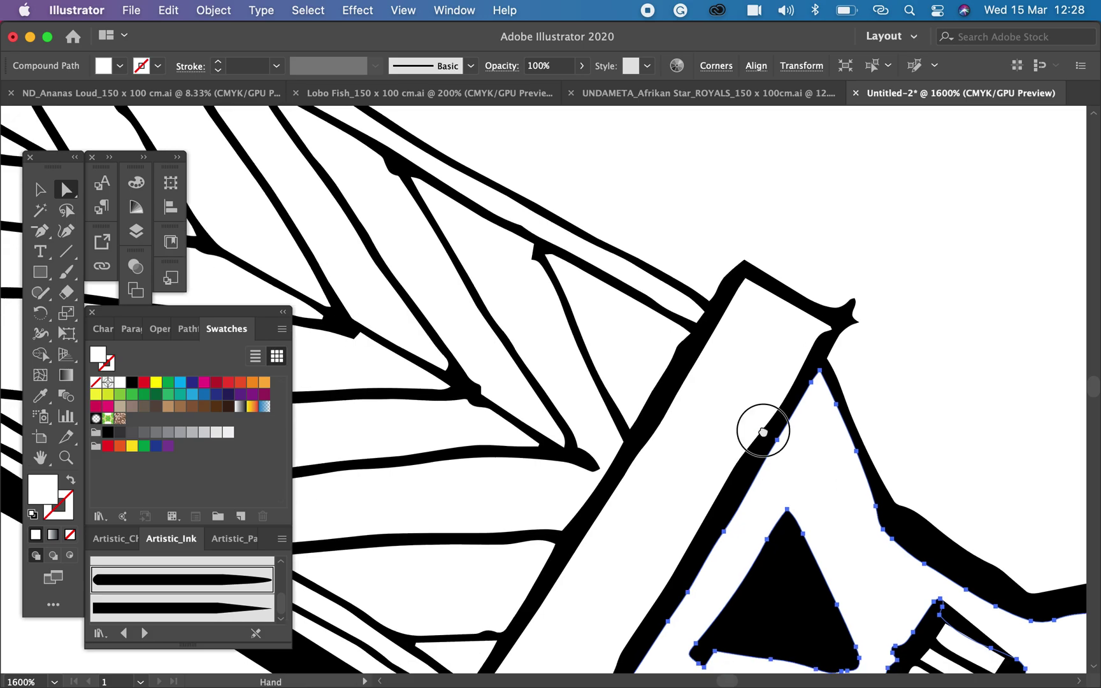
click(339, 376)
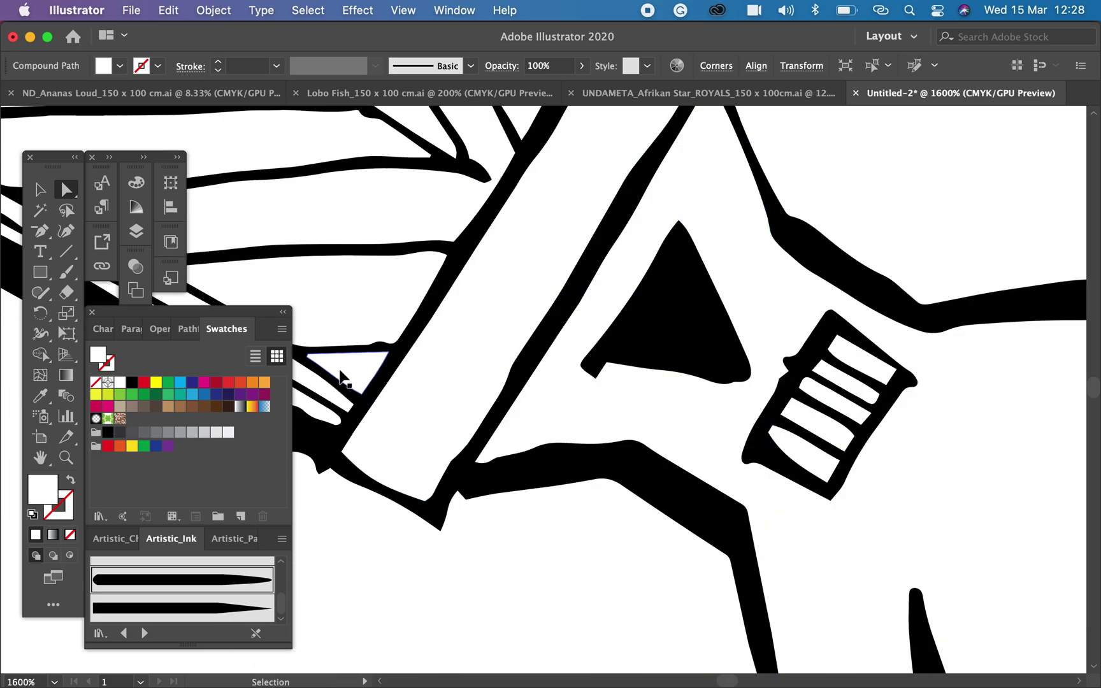
click(46, 237)
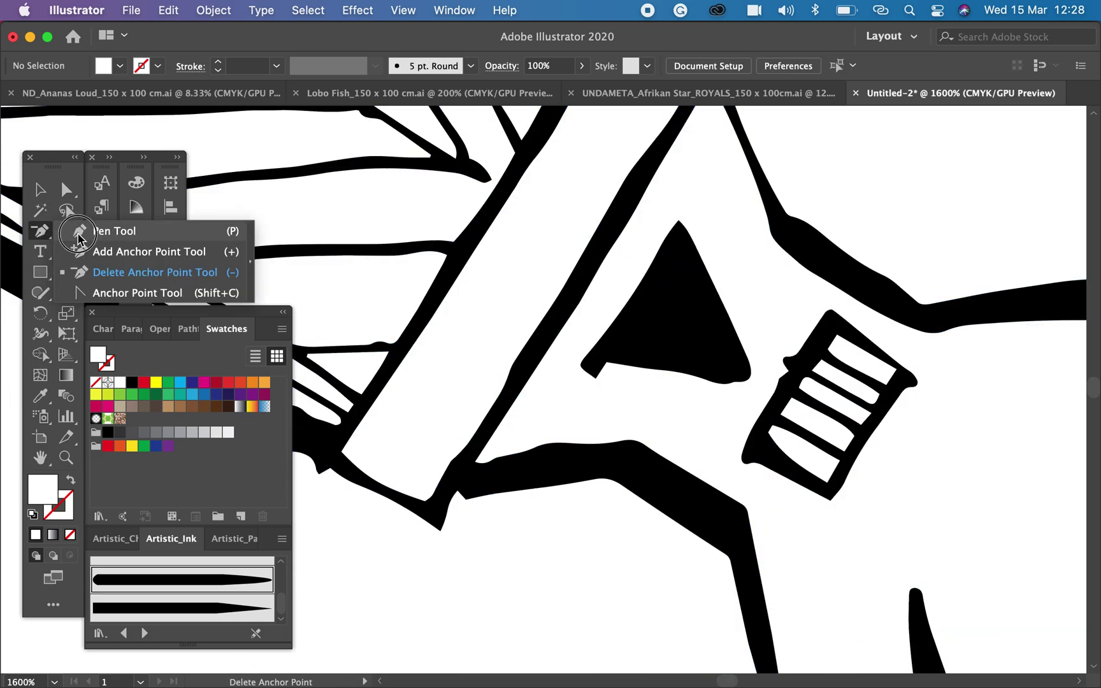
click(145, 226)
click(587, 353)
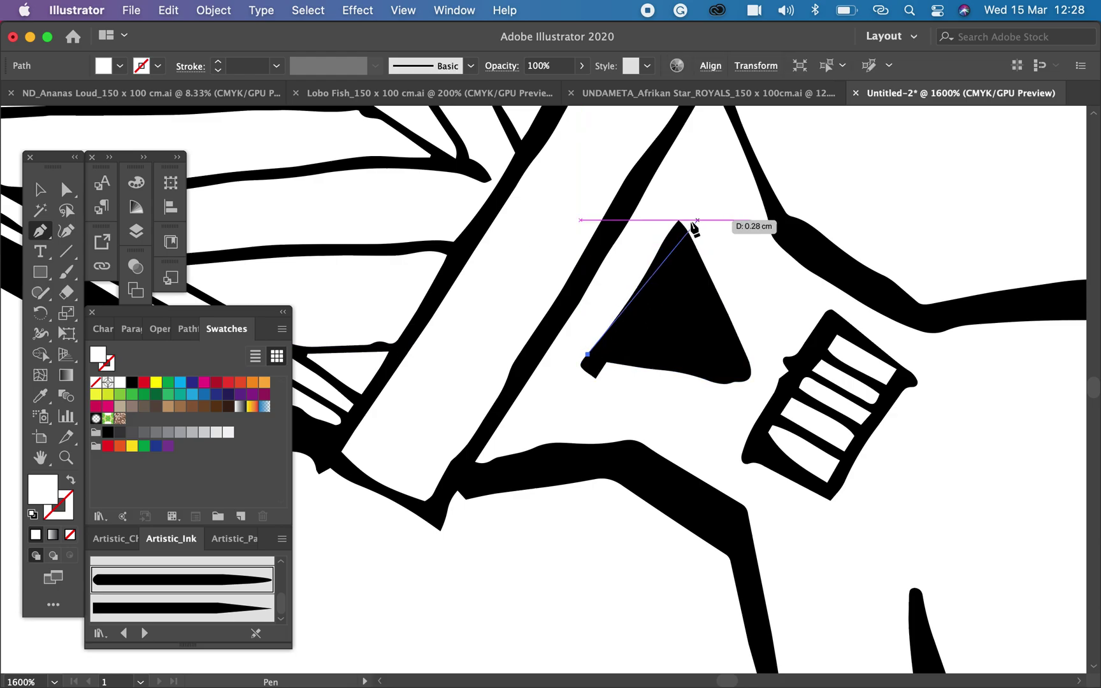
click(678, 221)
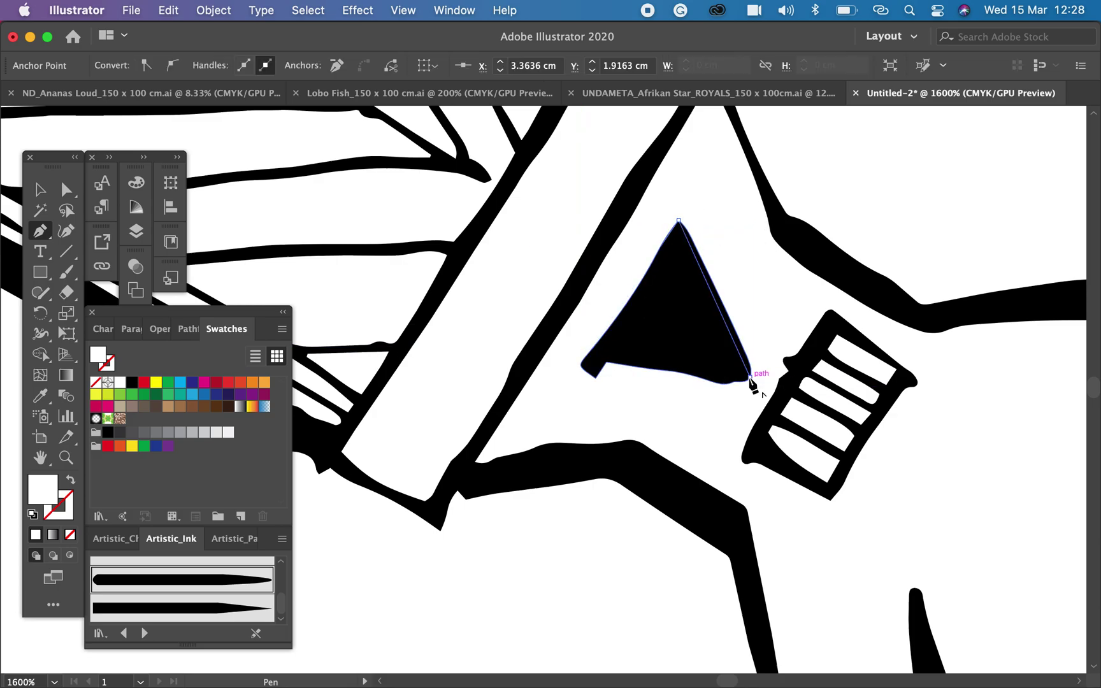
click(750, 377)
click(587, 354)
click(42, 191)
click(134, 384)
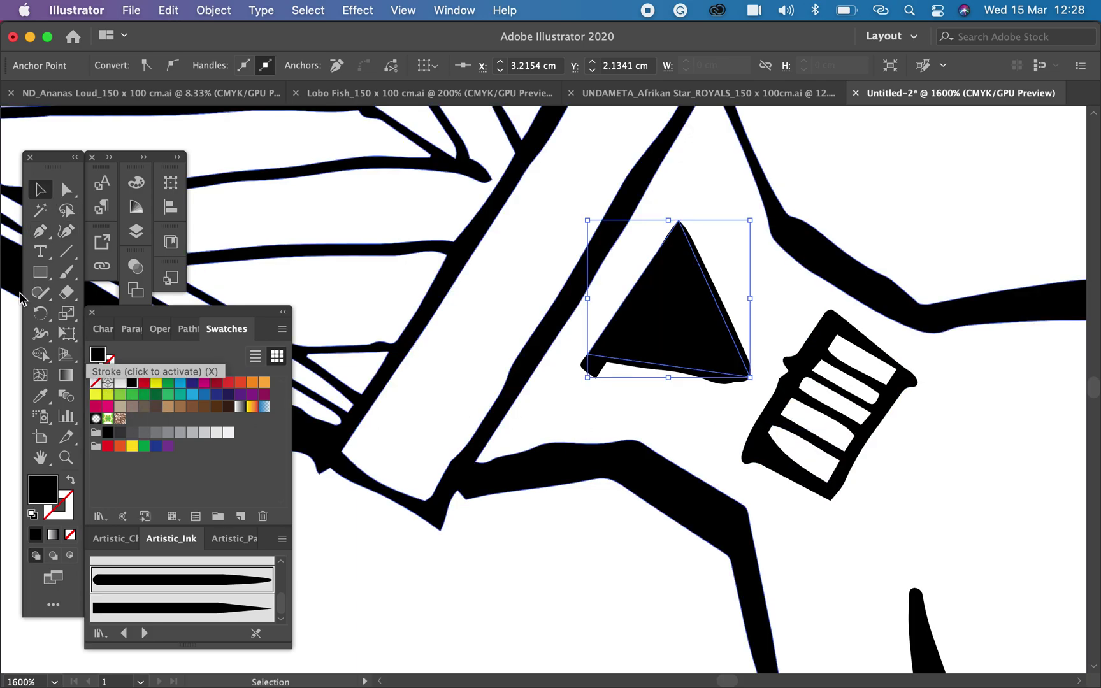
click(193, 384)
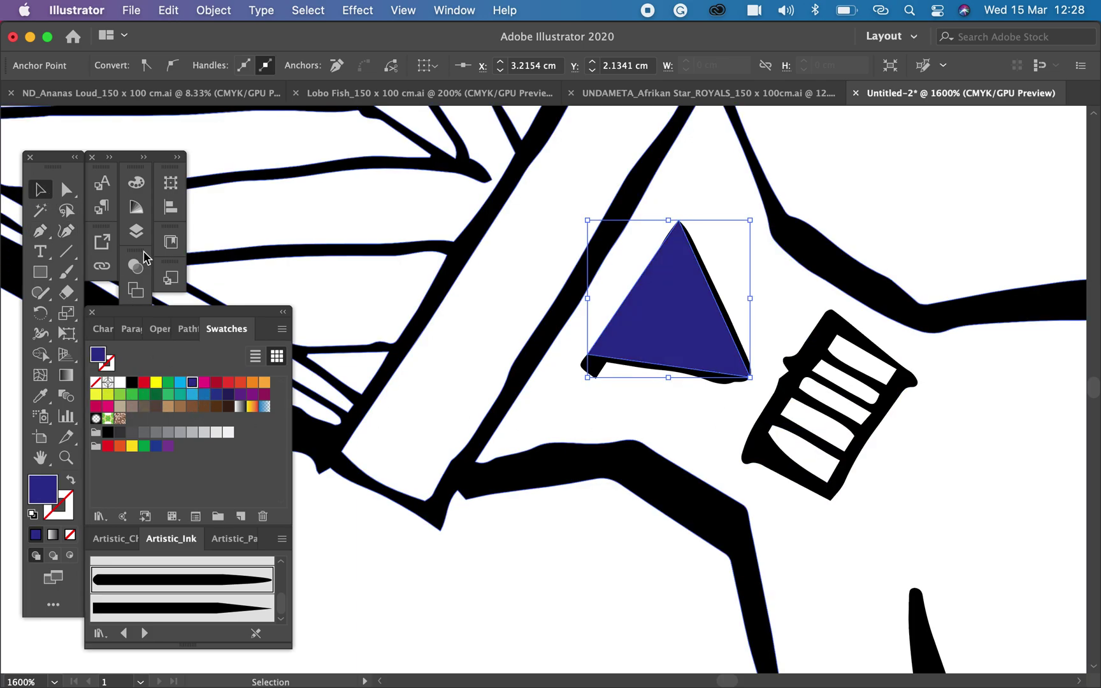
Delete the rough traced triangle underneath the blue one
key(super+shift+a)
key(super+a)
click(66, 190)
click(677, 401)
click(593, 376)
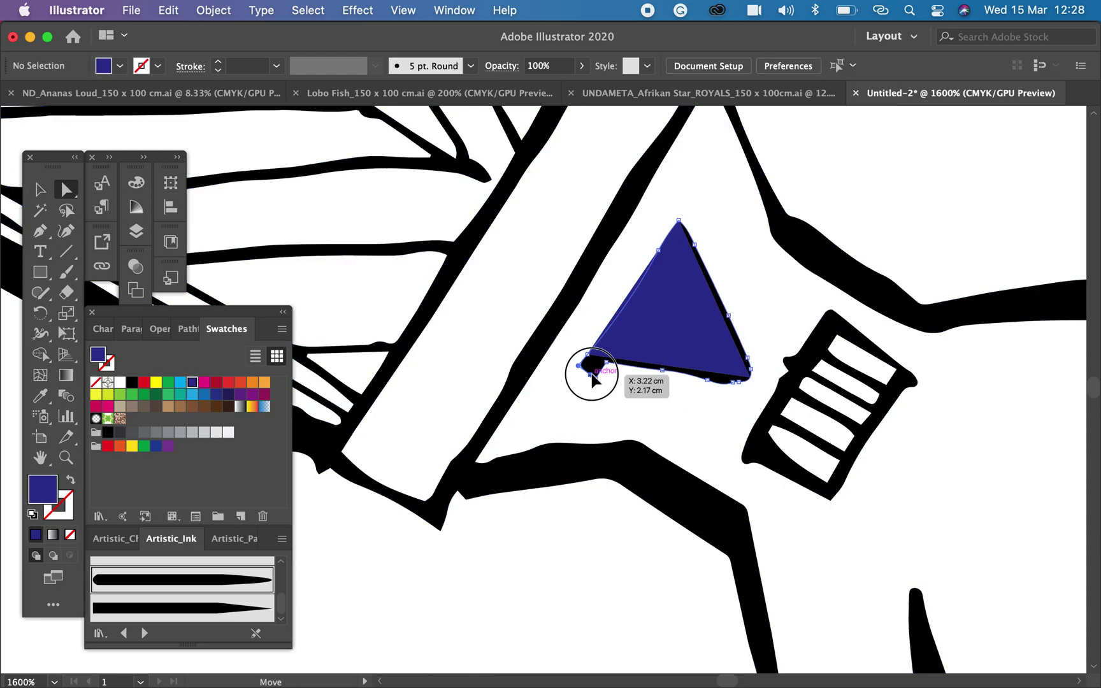
key(Delete)
key(Delete)
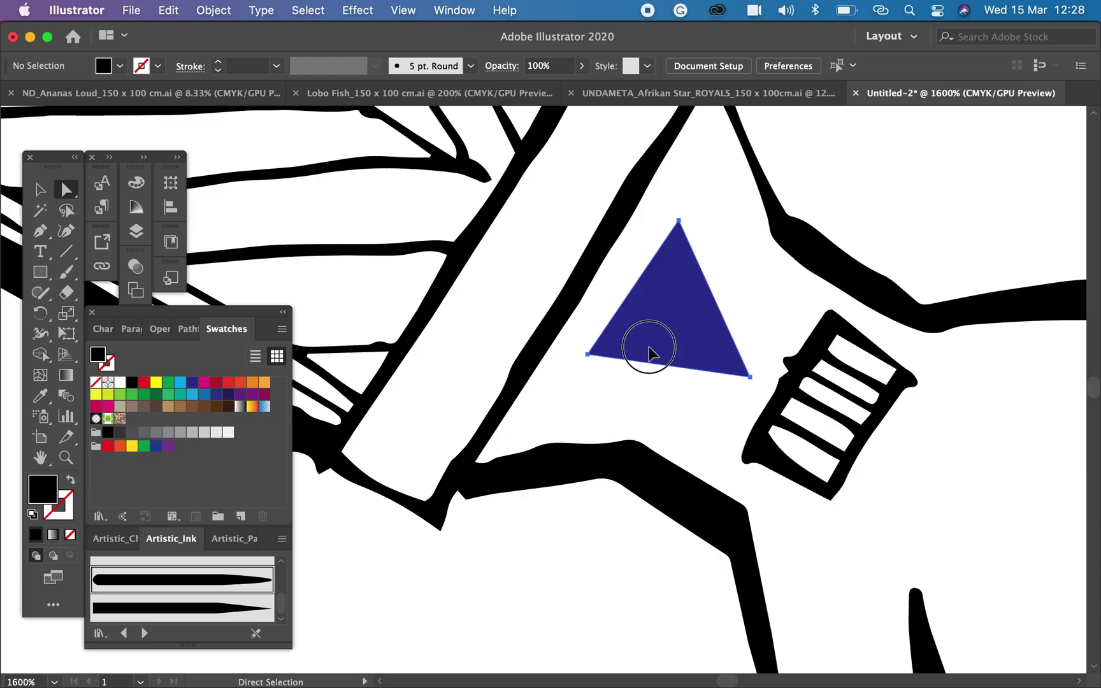
Recolor the blue triangle black by sampling the spoon's outline with the Eyedropper
click(644, 344)
click(38, 395)
click(499, 470)
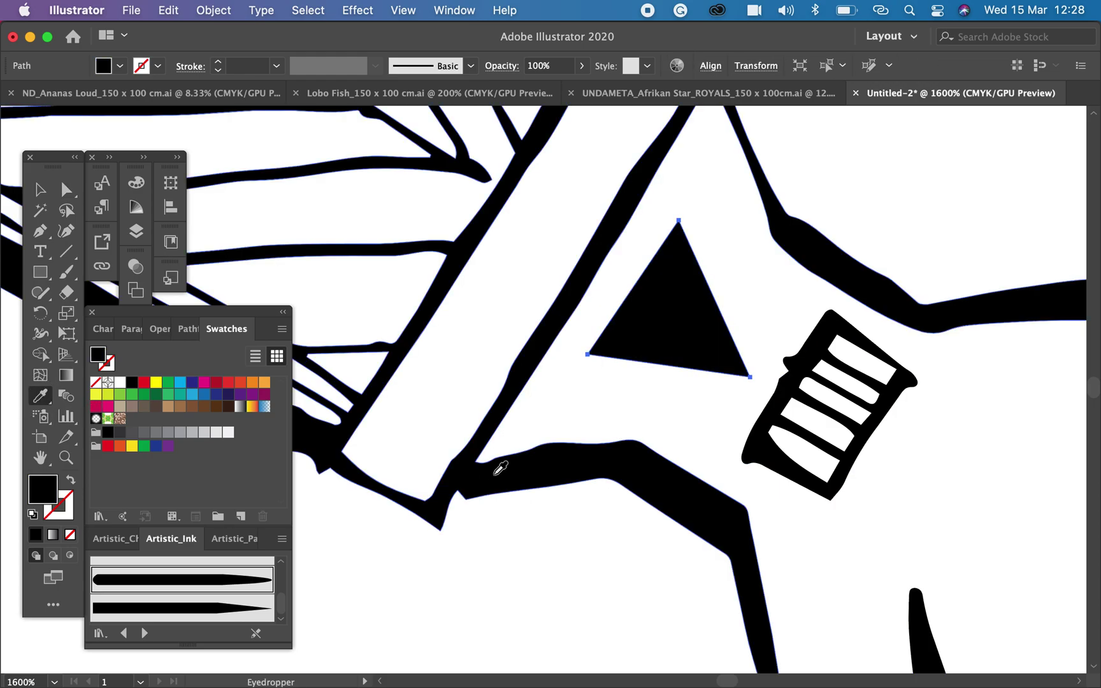
scroll(498, 482, down, 5)
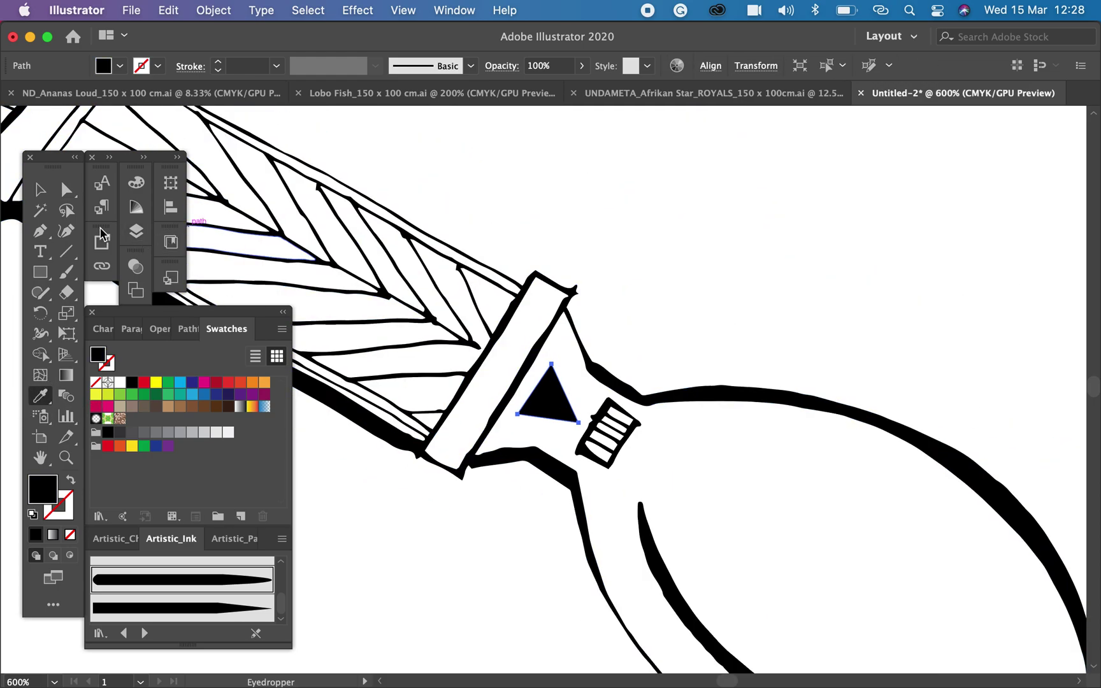
Select all parts of the spoon drawing and move them off the artboard to its left side
click(40, 190)
drag(456, 343, 715, 351)
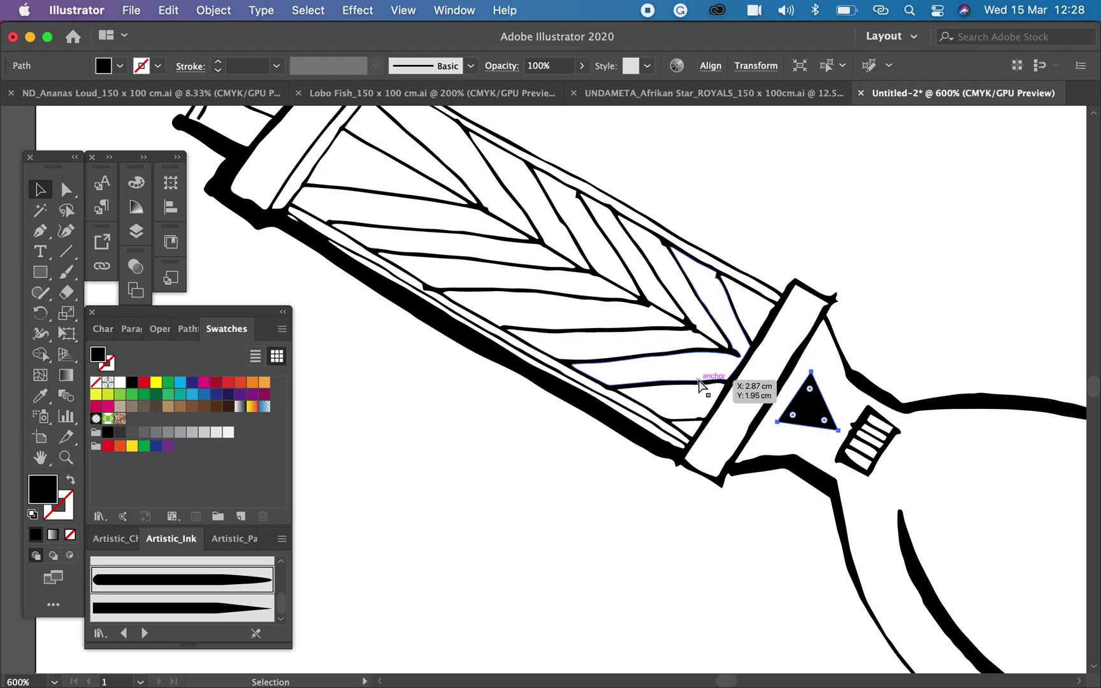
key(super+minus)
key(super+minus)
key(super+minus)
click(435, 226)
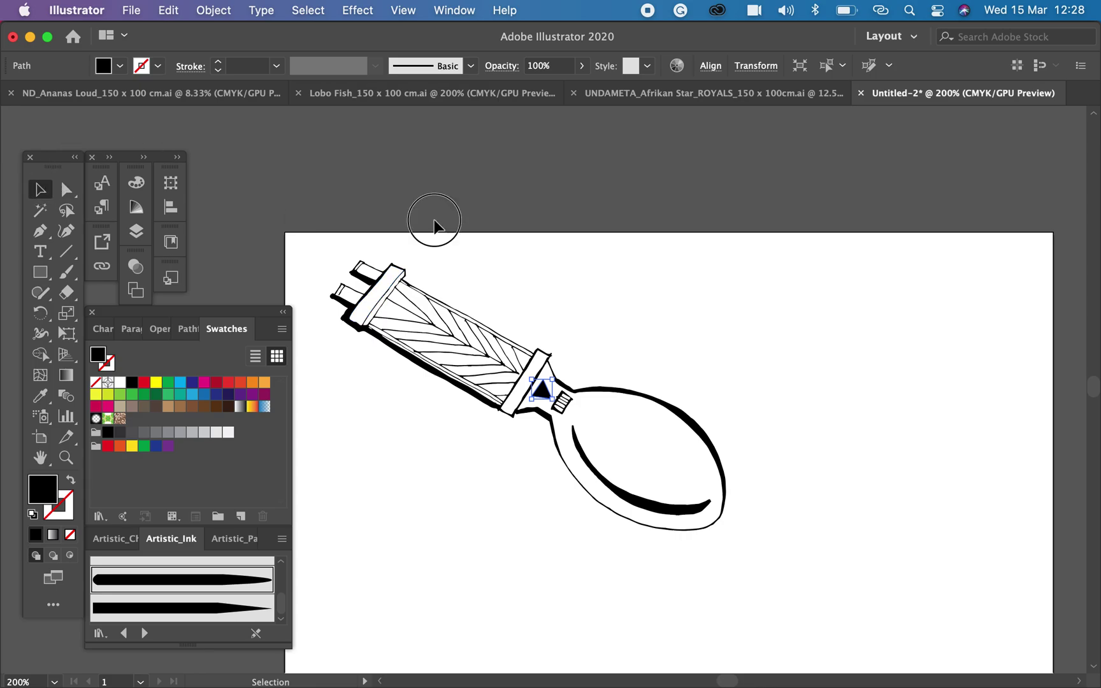
mouse_move(285, 238)
mouse_down()
mouse_move(774, 565)
mouse_move(810, 560)
mouse_up()
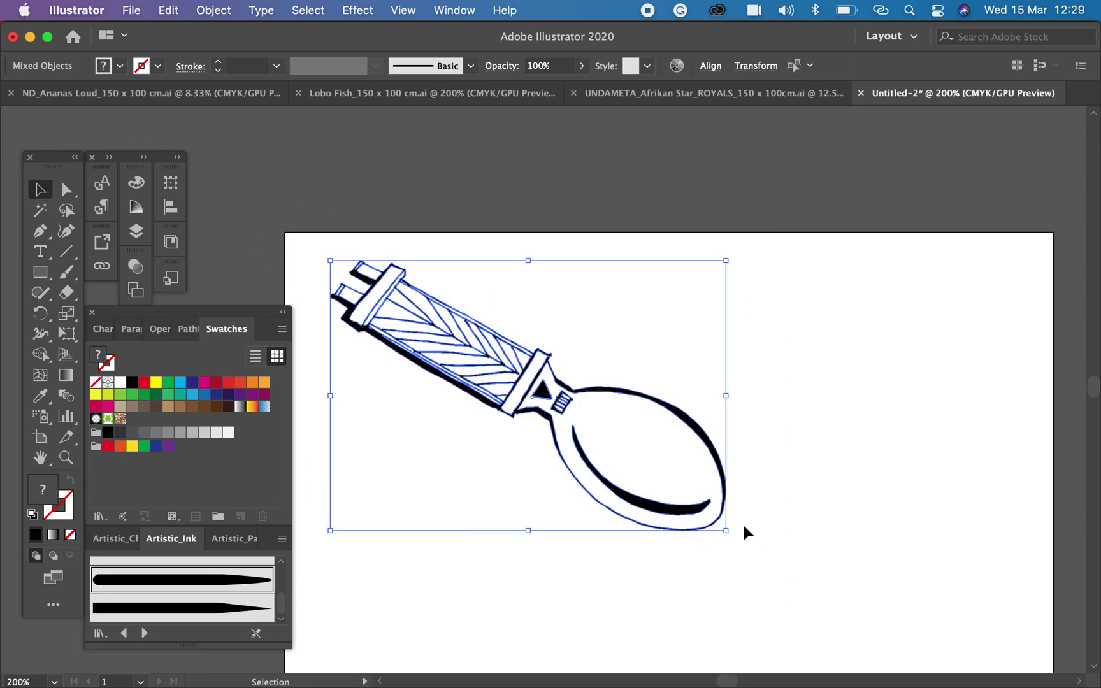
scroll(721, 448, right, 3)
scroll(722, 448, left, 2)
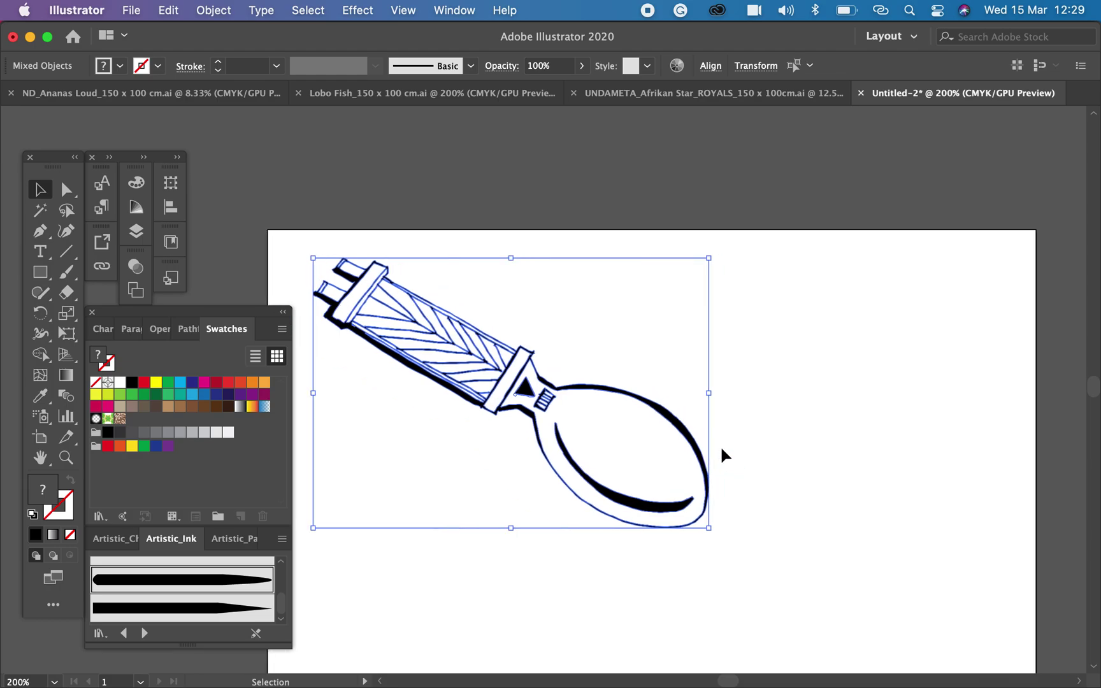
key(super+minus)
drag(559, 354, 445, 295)
drag(834, 441, 530, 313)
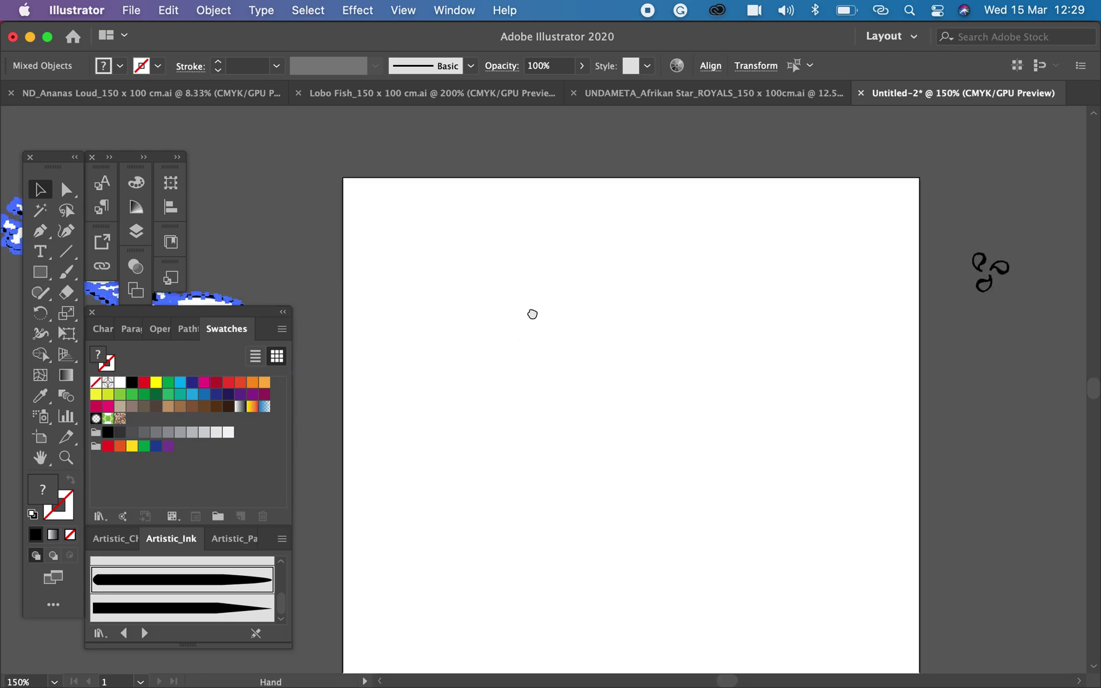
Group the three drops of the motif and move the group onto the artboard near its upper-left corner
scroll(822, 235, right, 5)
drag(819, 232, 889, 315)
key(super+g)
drag(802, 327, 1006, 413)
drag(1052, 372, 460, 325)
key(super+equal)
key(super+equal)
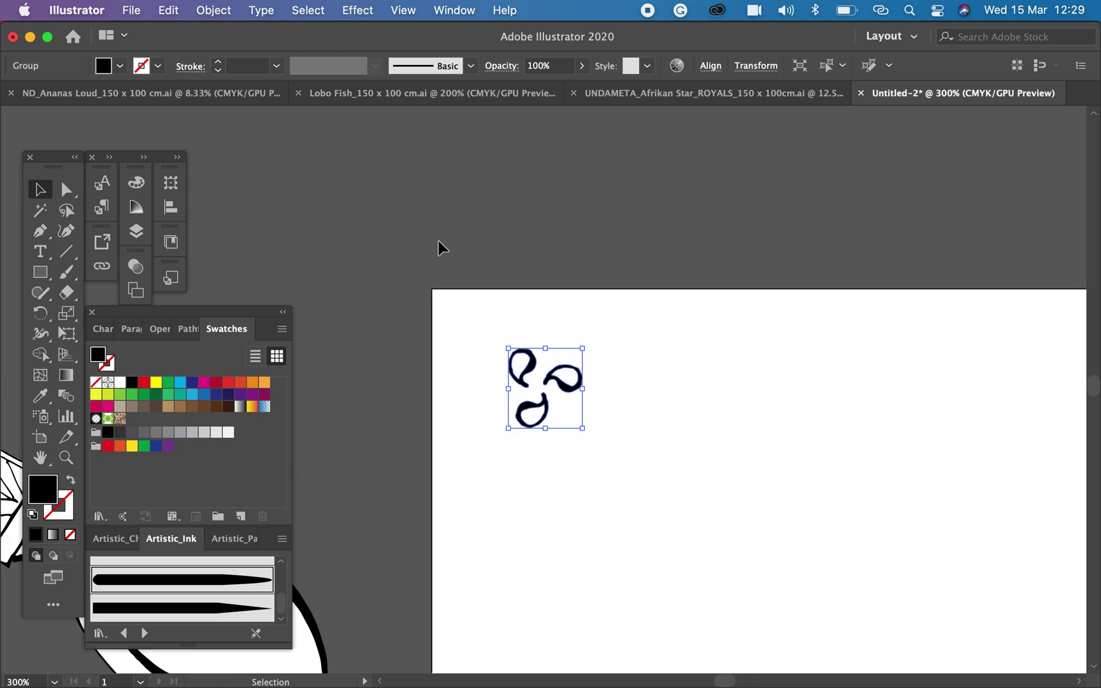
Scale the drop motif down proportionally and tuck it into the artboard's upper-left corner
drag(584, 429, 557, 420)
key(super+minus)
key(super+minus)
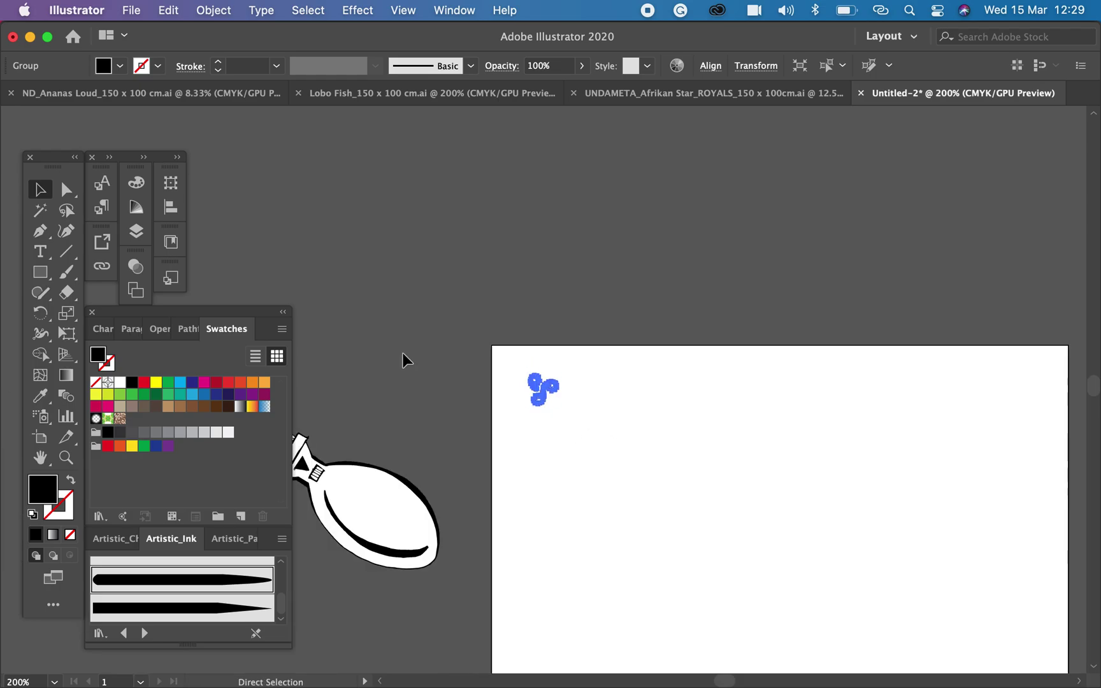
drag(553, 389, 524, 384)
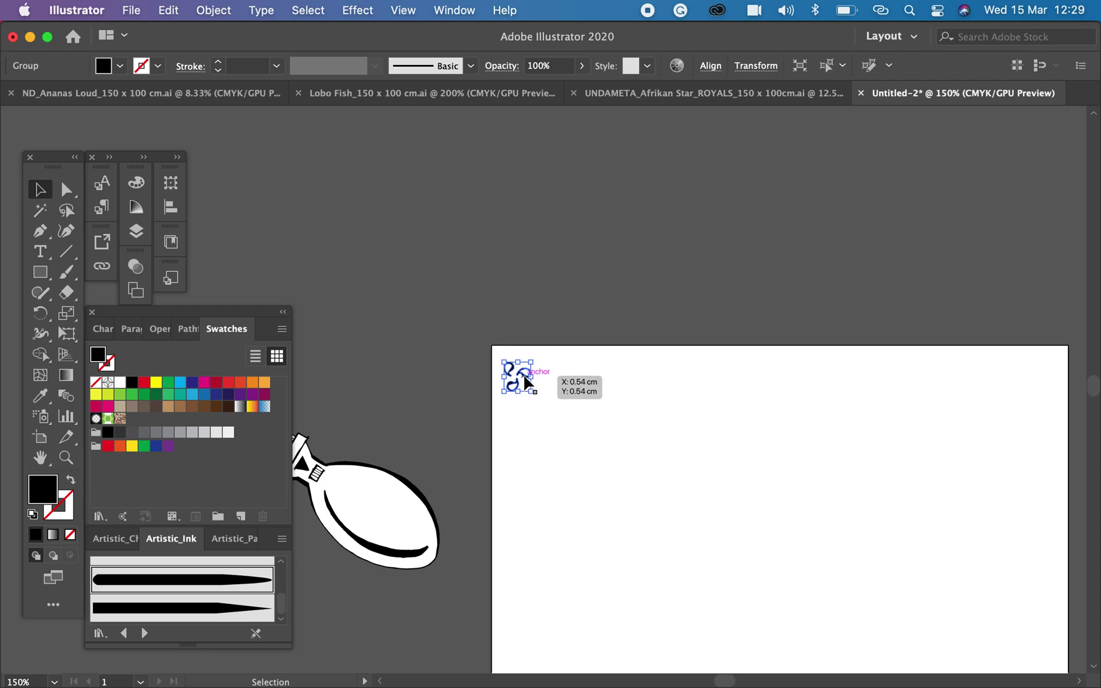
Duplicate the motif a short distance to its right and repeat the copy until 14 motifs span the artboard's width
drag(526, 382, 565, 386)
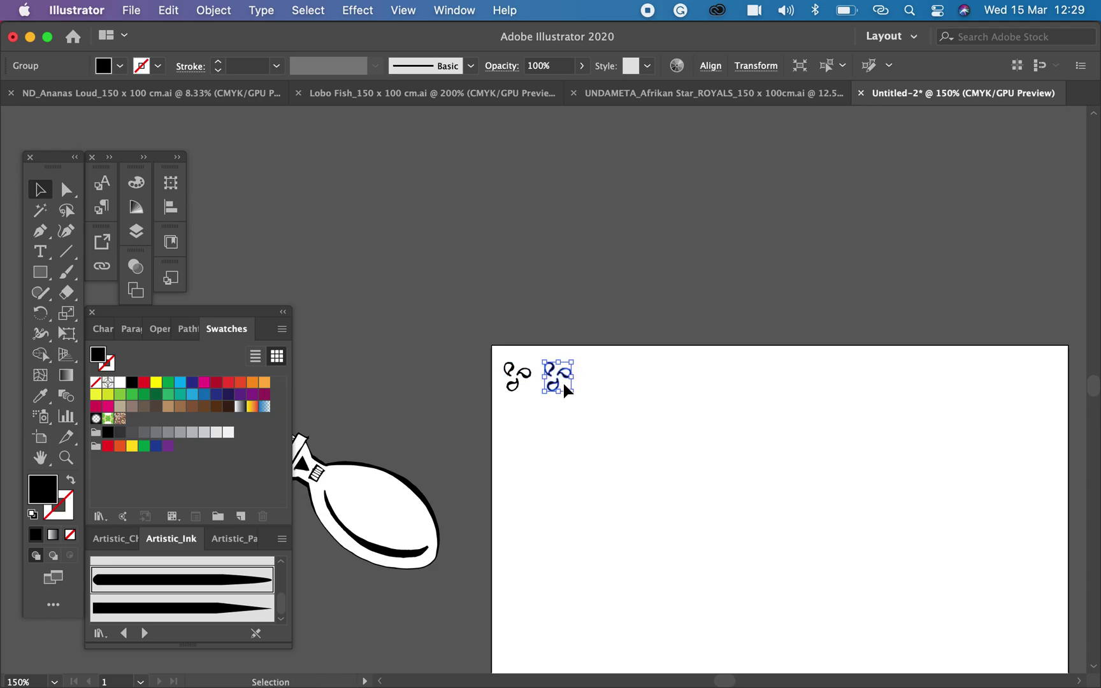
key(super+d)
key(super+d)
key(super+d)
key(super+d)
key(super+d)
key(super+d)
key(super+d)
key(super+d)
key(super+d)
key(super+d)
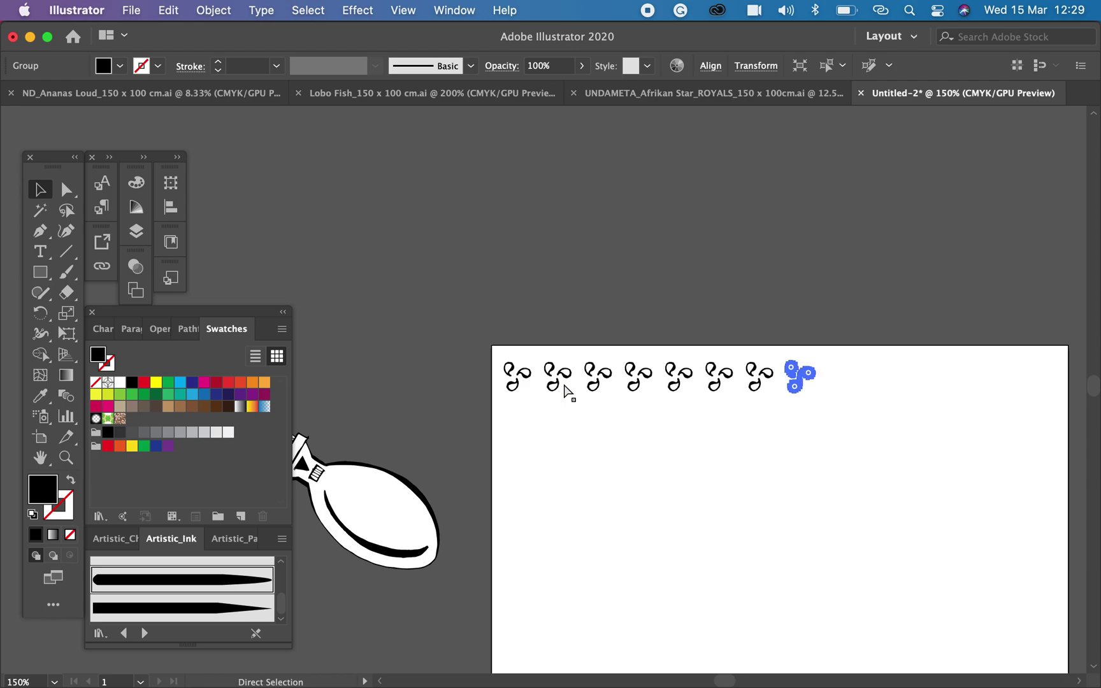
key(super+d)
key(super+d)
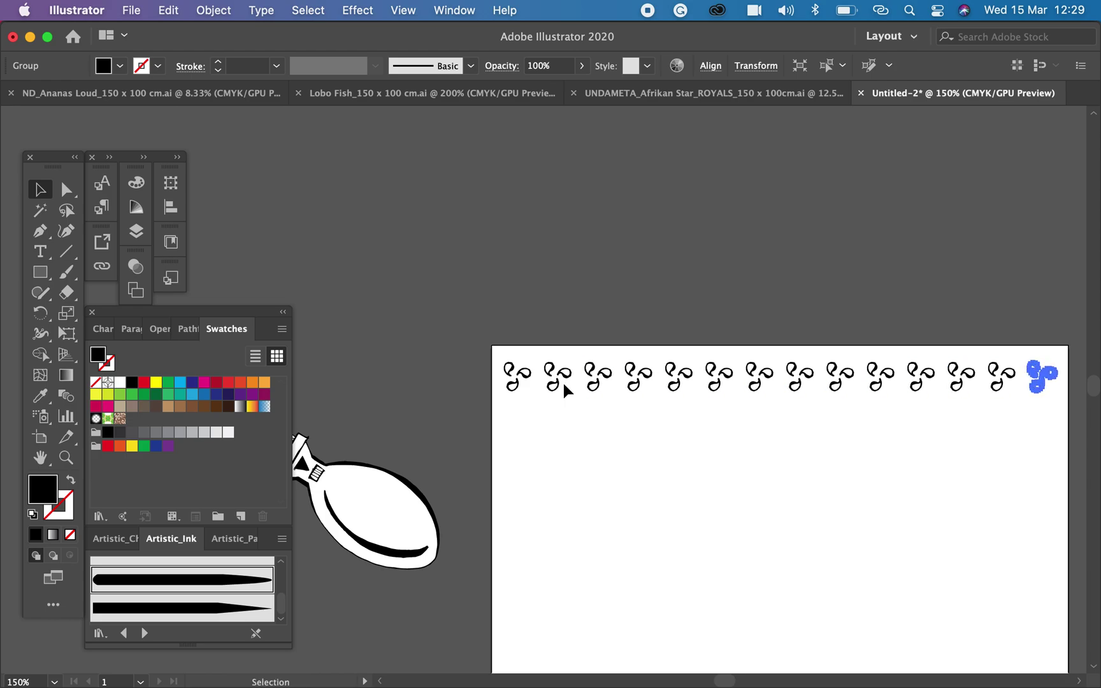
key(super+equal)
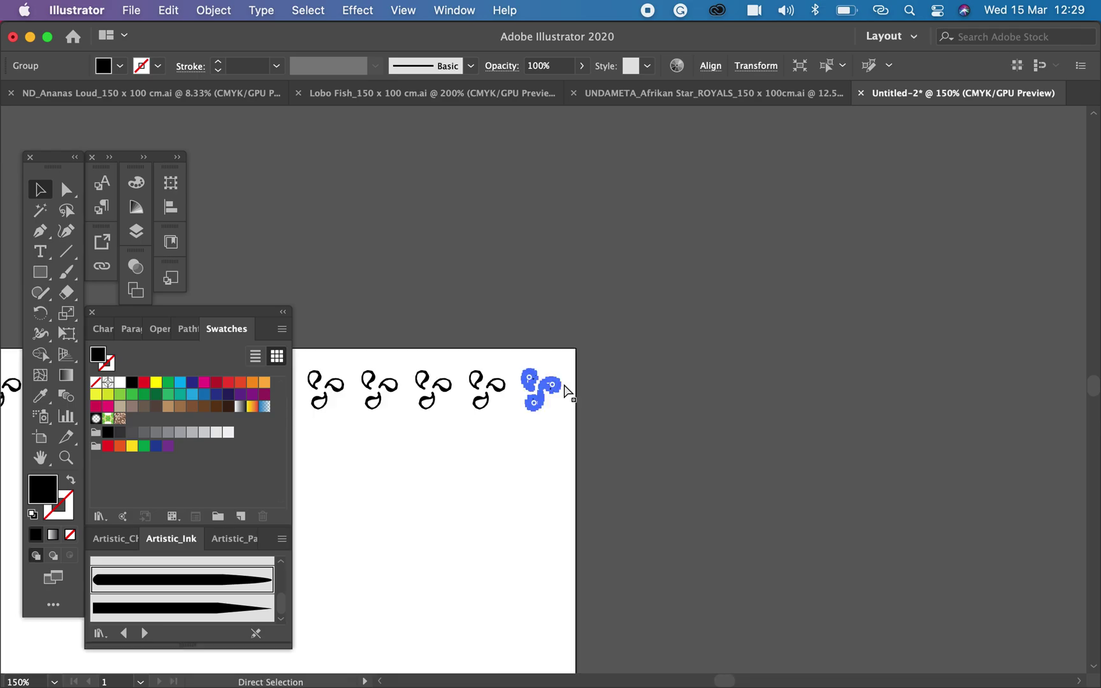
Select the whole row of motifs and duplicate it straight down to form a second row just below
drag(357, 440, 739, 361)
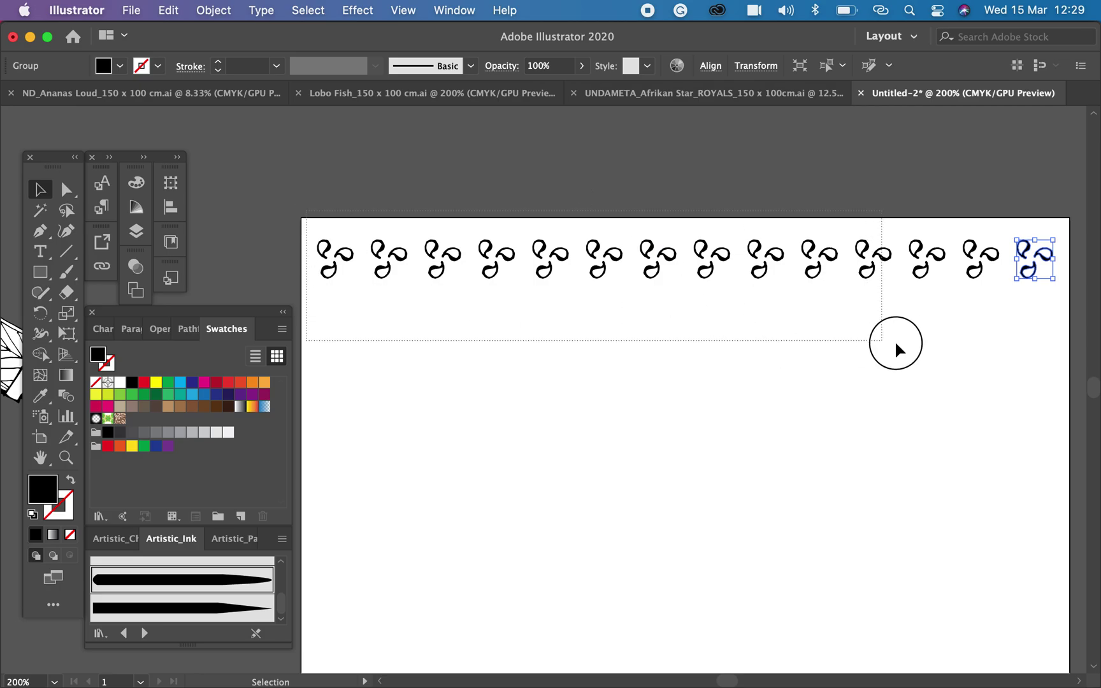
key(super+a)
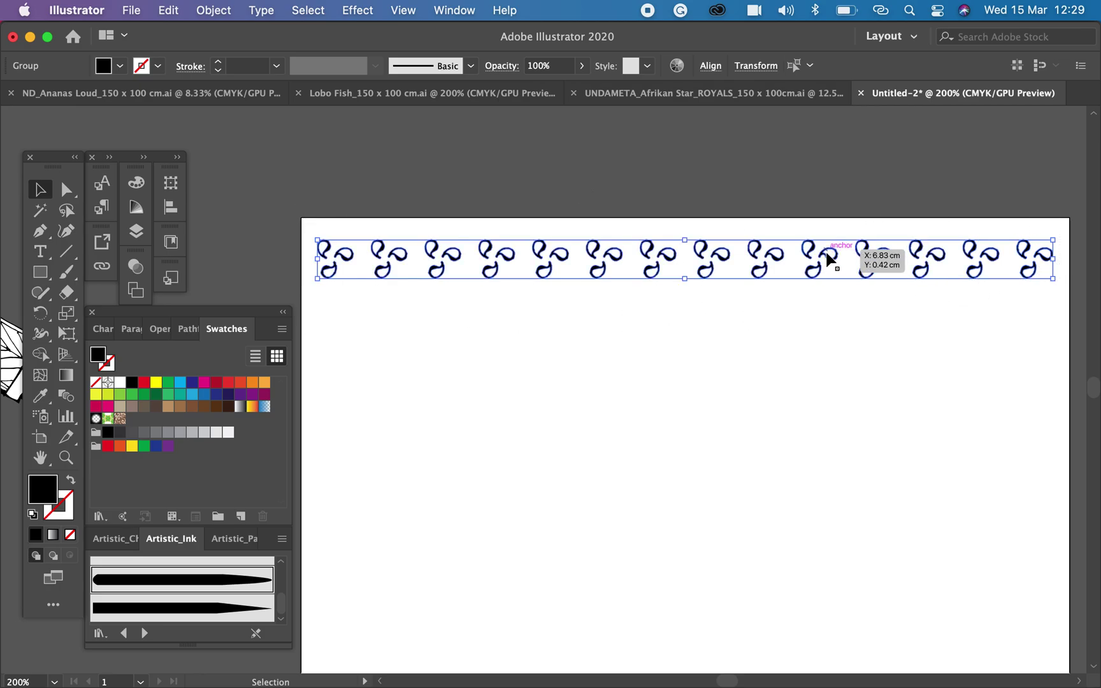
drag(828, 255, 828, 266)
drag(828, 302, 829, 313)
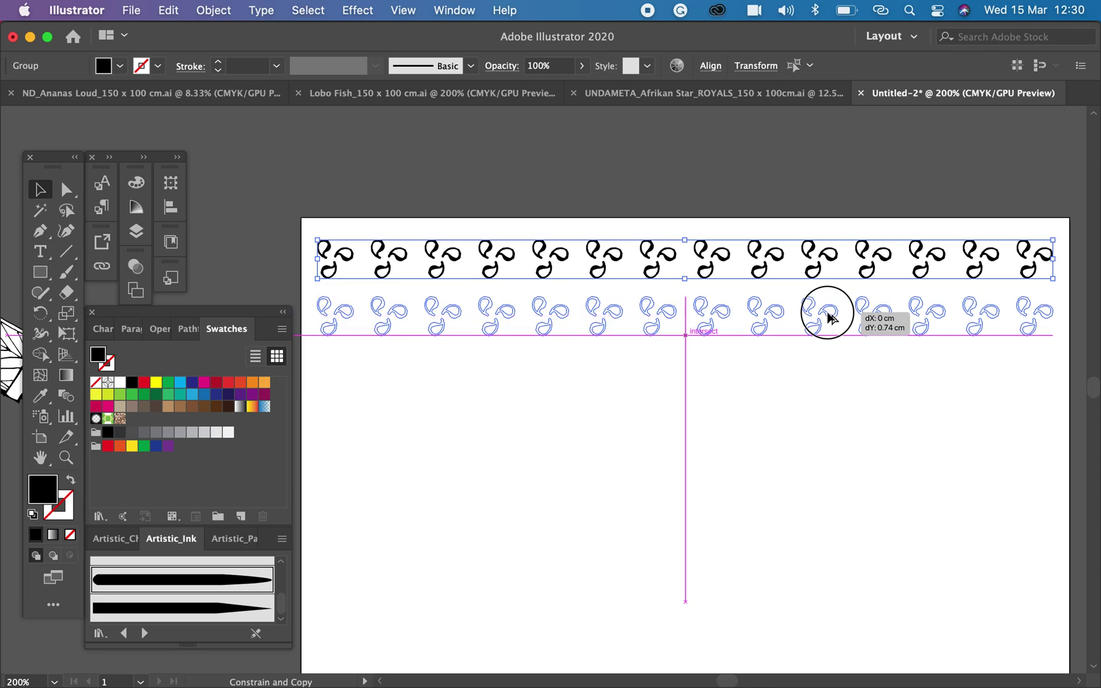
drag(829, 317, 830, 316)
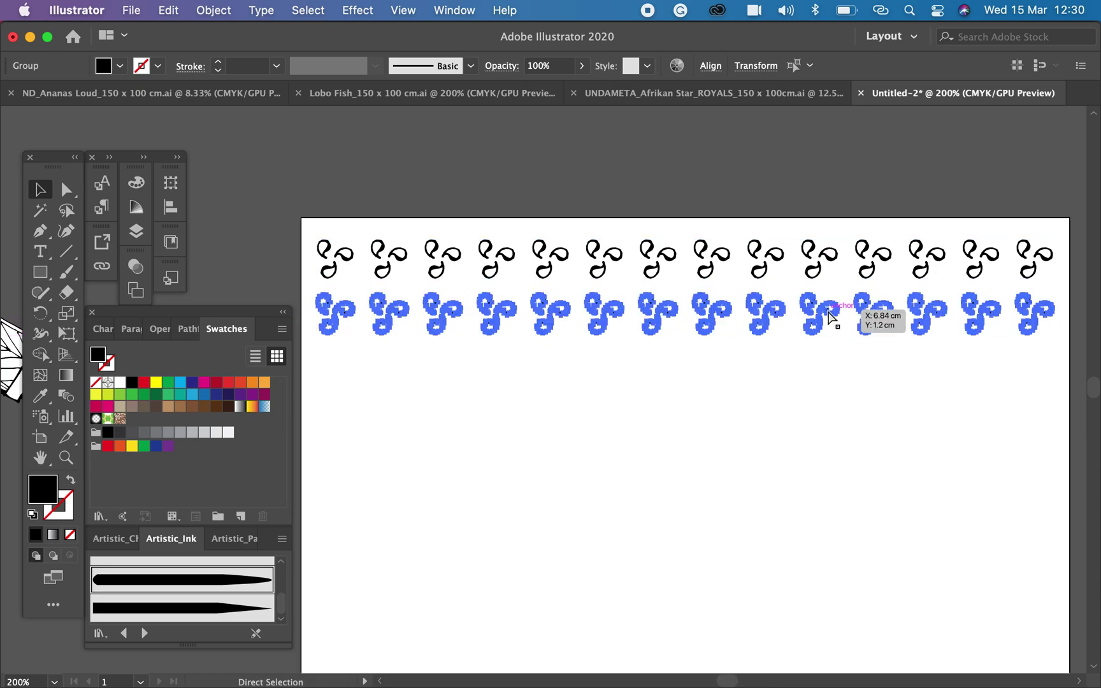
Repeat the row copy at the same spacing until 14 rows reach the artboard's lower edge
key(super+d)
key(super+d)
key(super+d)
key(super+d)
key(super+d)
key(super+d)
key(super+shift+a)
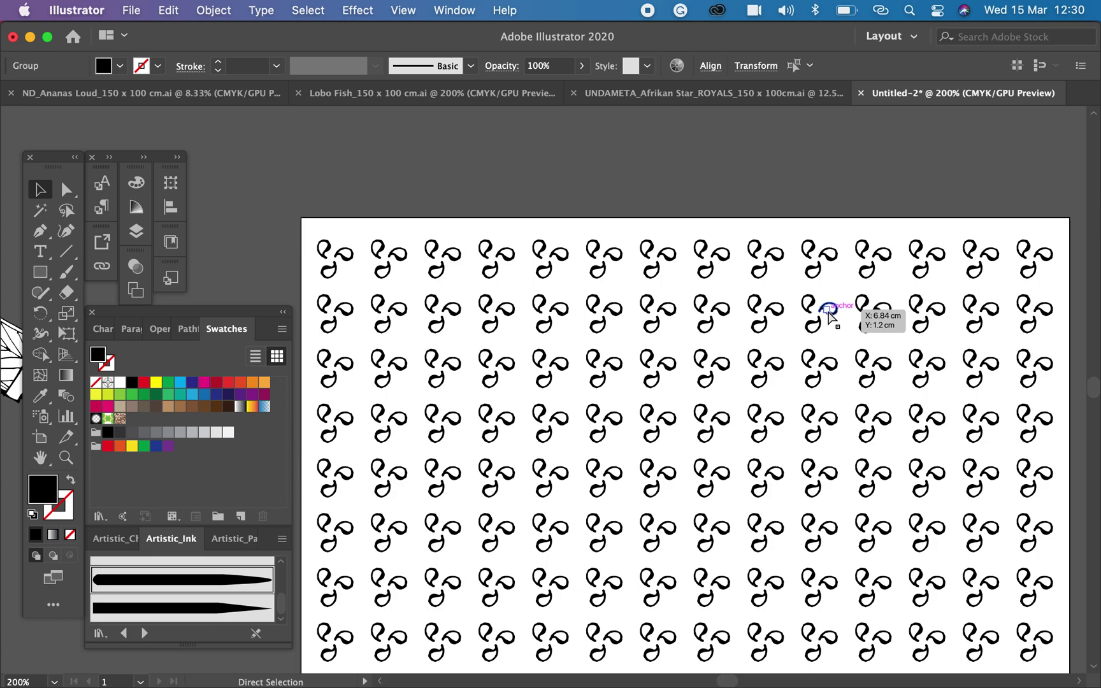
scroll(828, 312, down, 10)
key(super+d)
key(super+d)
key(super+d)
key(super+minus)
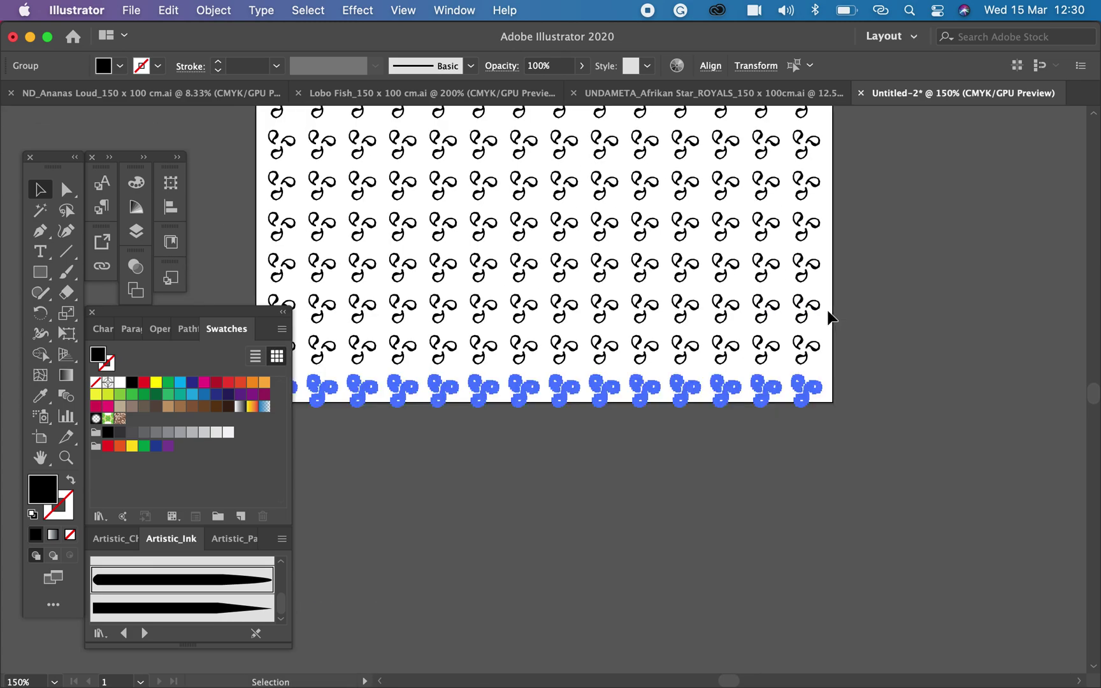
Enlarge the full motif grid slightly, centre it so it fills the artboard, and group it
key(space)
drag(709, 256, 809, 445)
key(super+minus)
key(space)
drag(655, 254, 673, 380)
drag(364, 150, 781, 529)
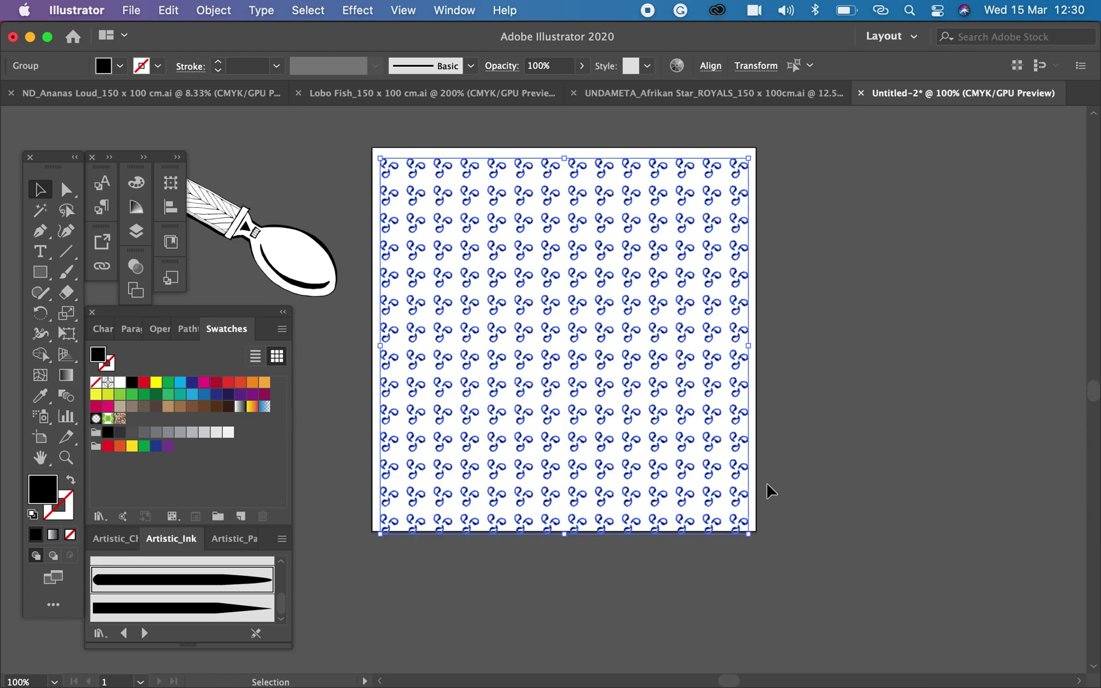
drag(749, 160, 757, 150)
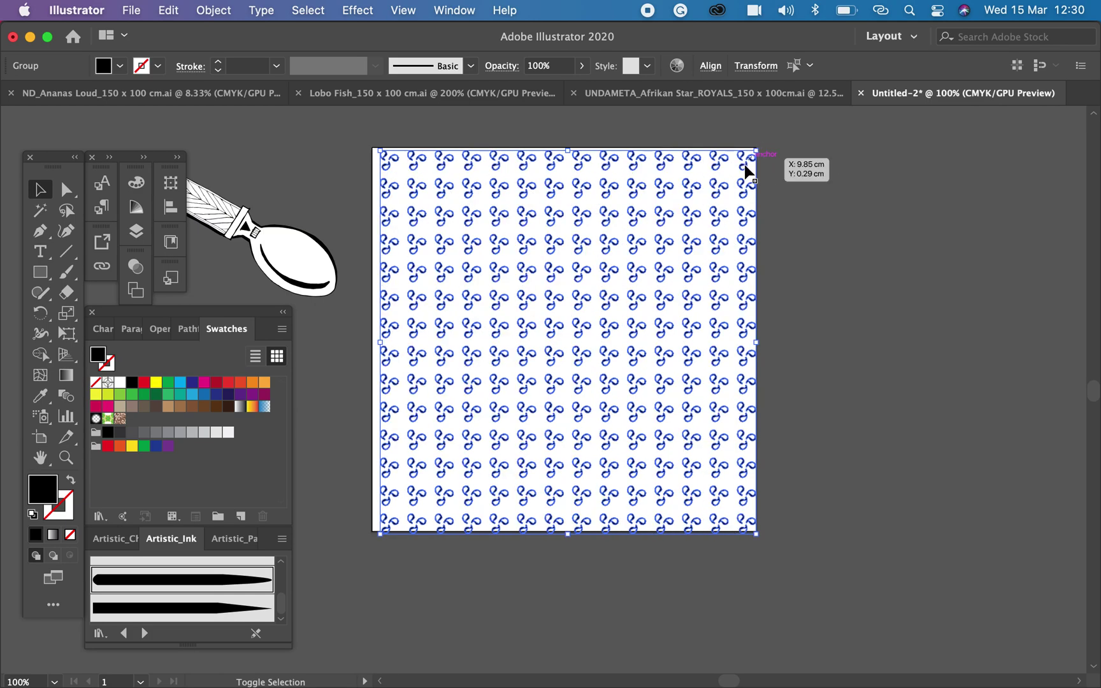
drag(635, 168, 640, 161)
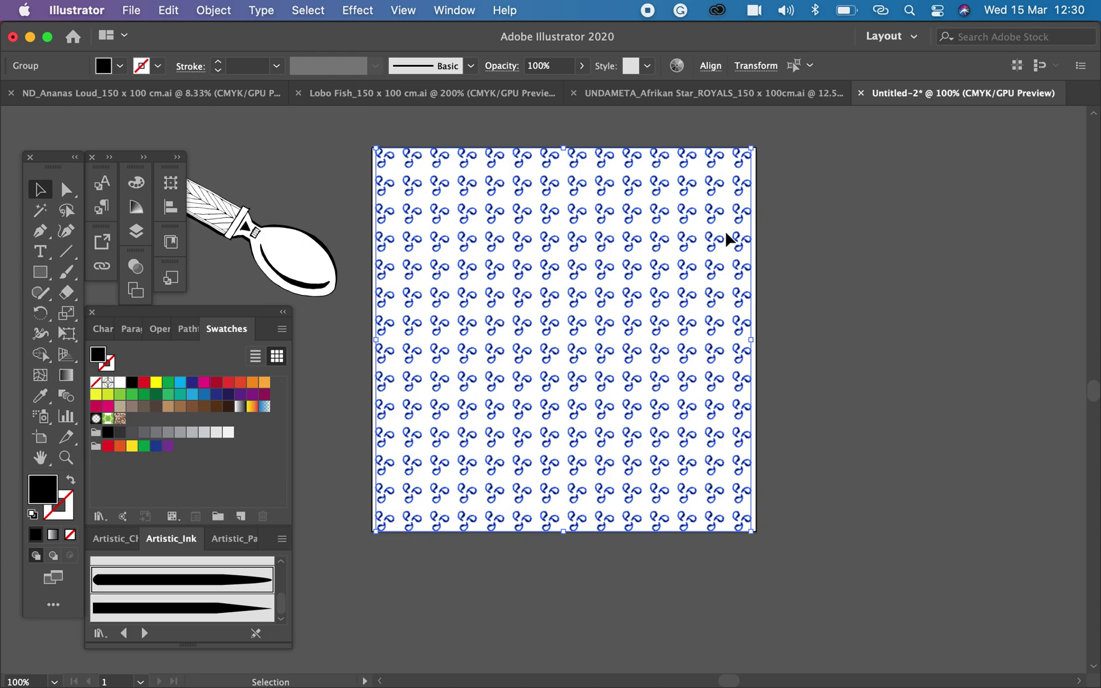
key(super+g)
click(797, 346)
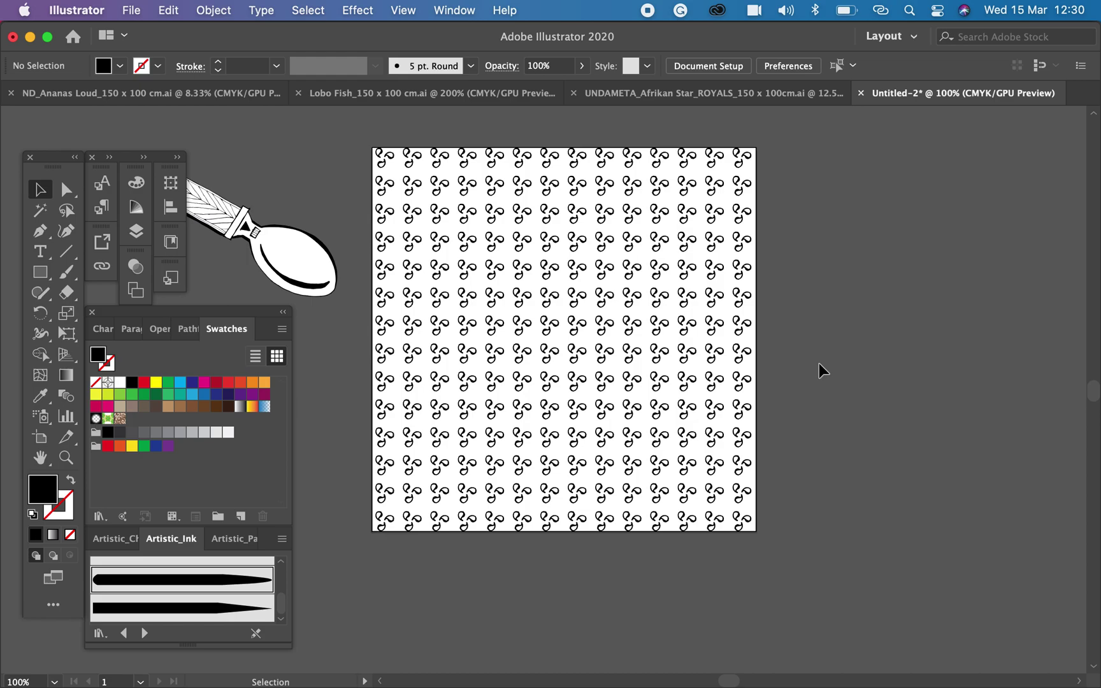
Set the opacity of the grouped motif pattern to 10% and deselect it
key(super+equal)
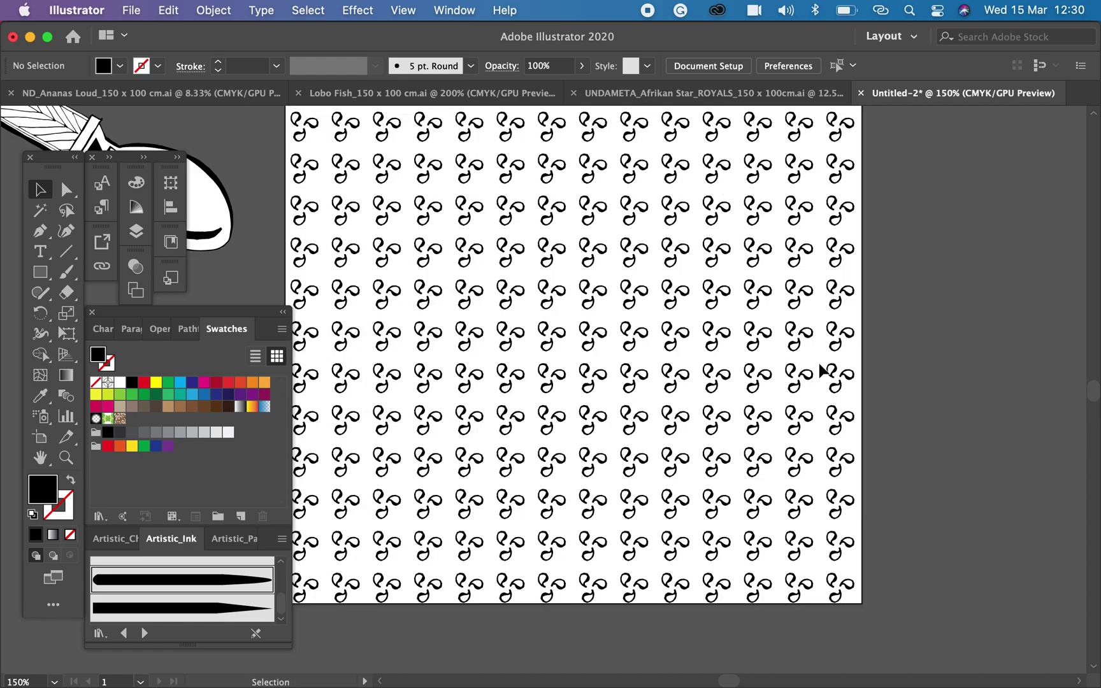
click(672, 263)
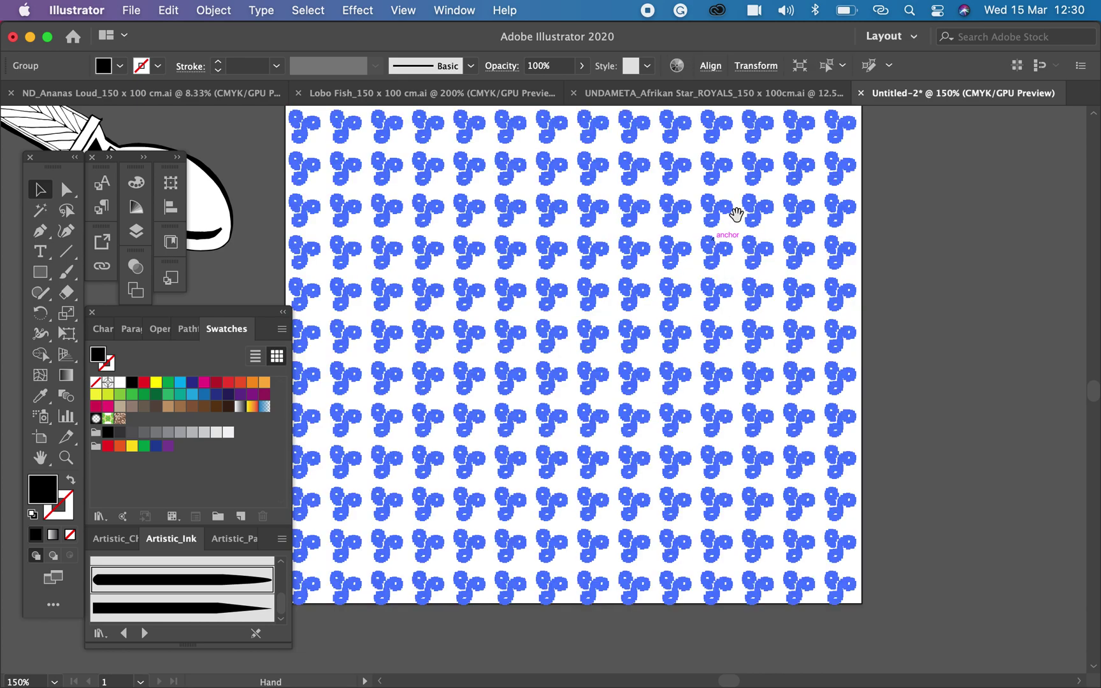
scroll(708, 363, up, 3)
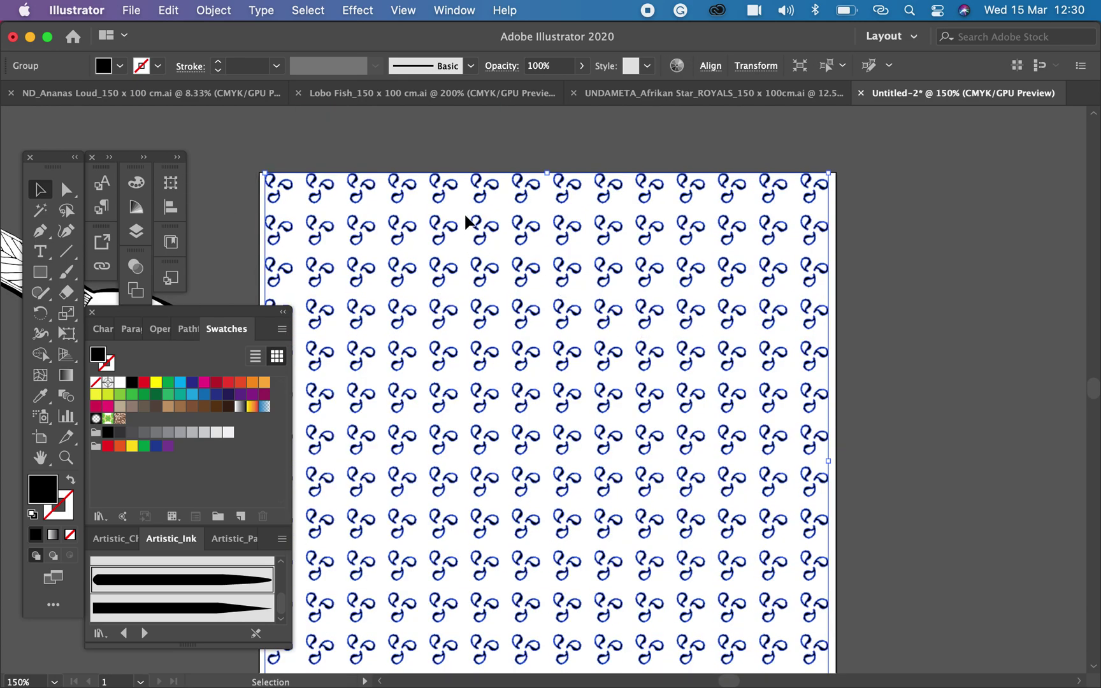
drag(501, 193, 683, 224)
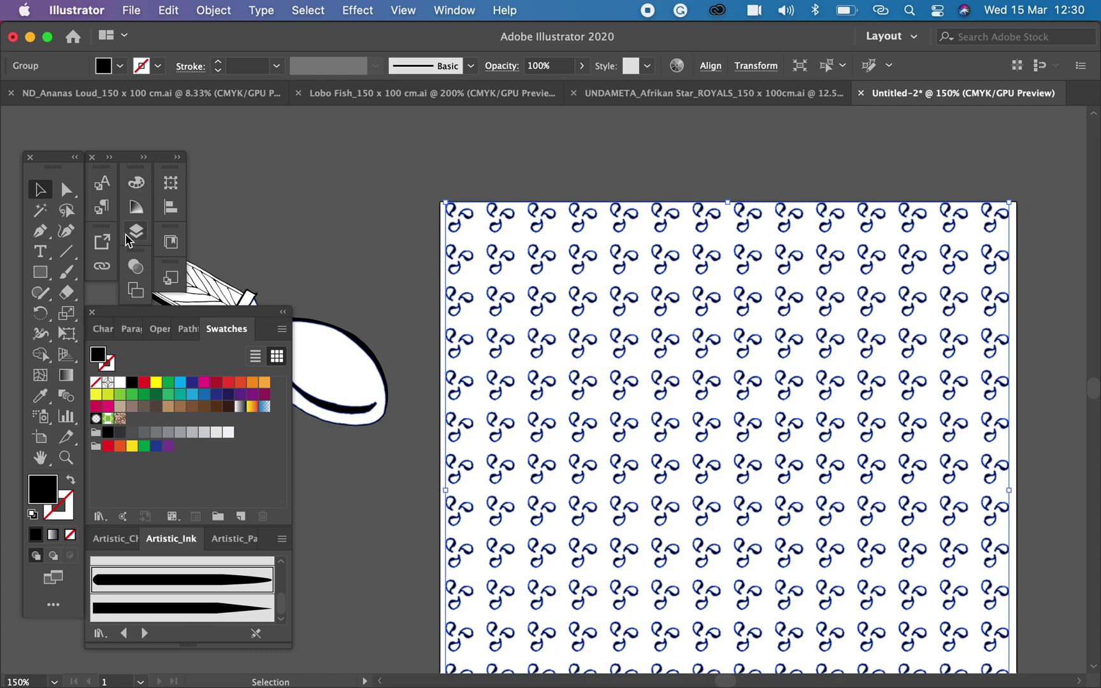
click(136, 267)
click(291, 283)
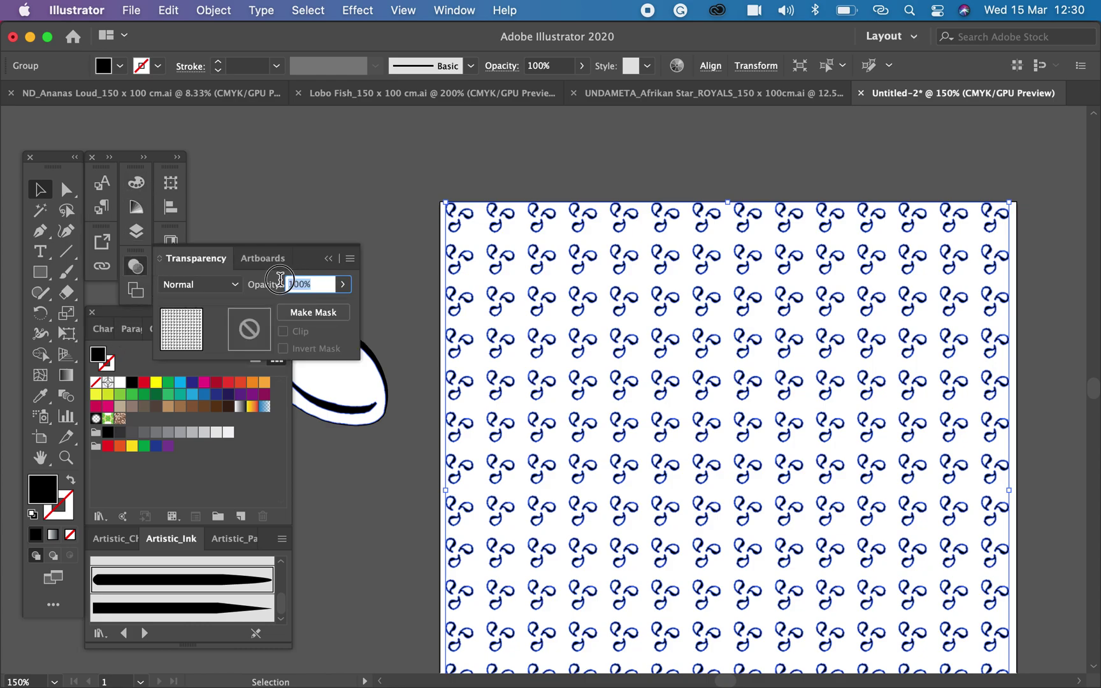
text(10)
key(Return)
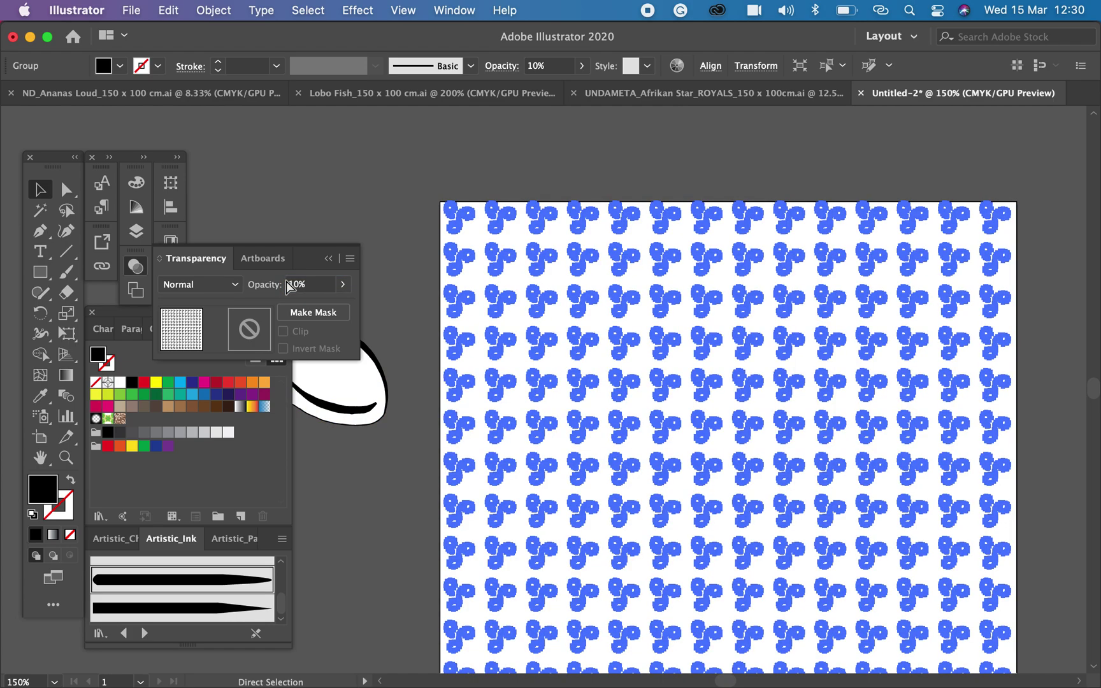
key(super+shift+a)
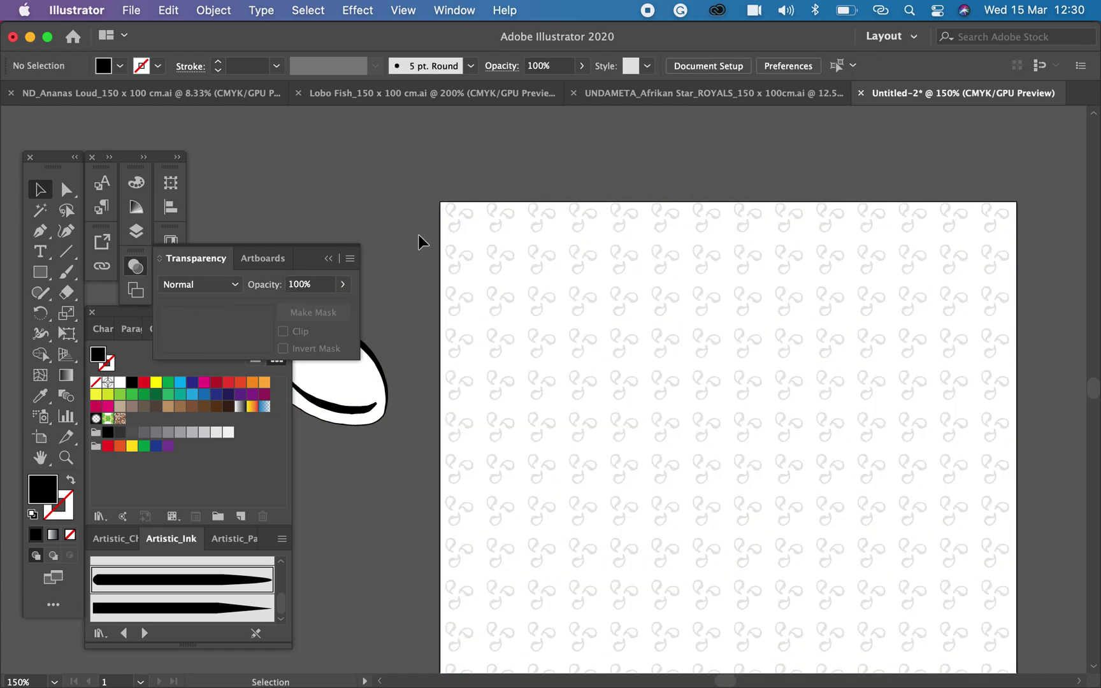
Select all parts of the spoon beside the artboard and group them
drag(607, 410, 645, 357)
drag(401, 297, 868, 325)
key(super+z)
drag(549, 311, 1083, 372)
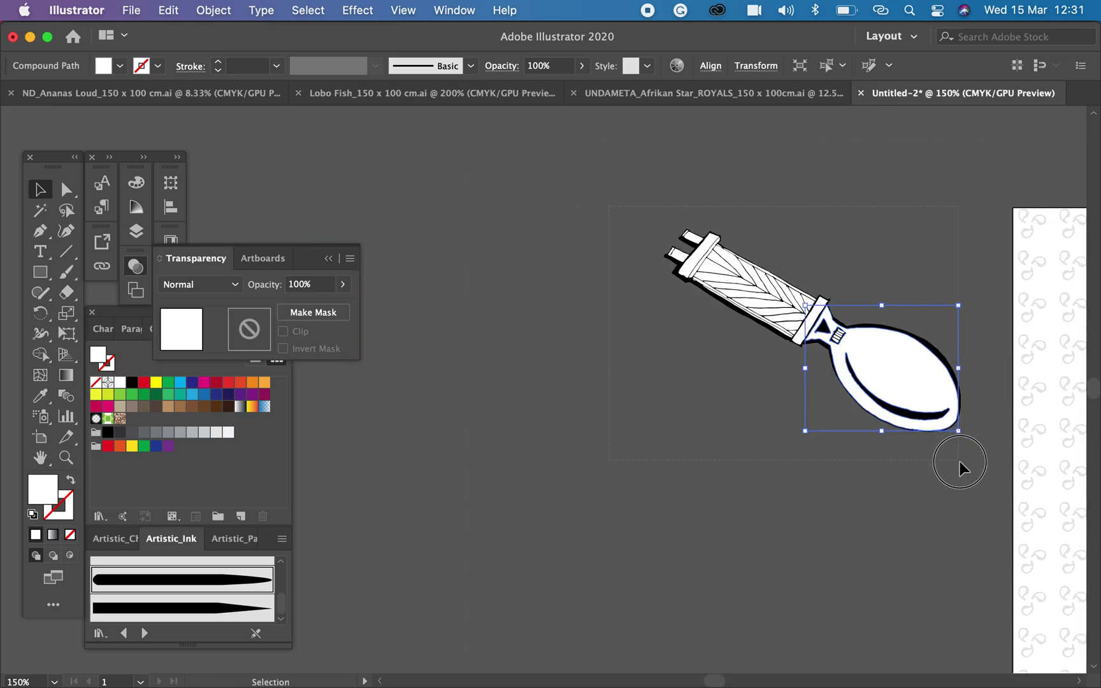
key(super+a)
key(a)
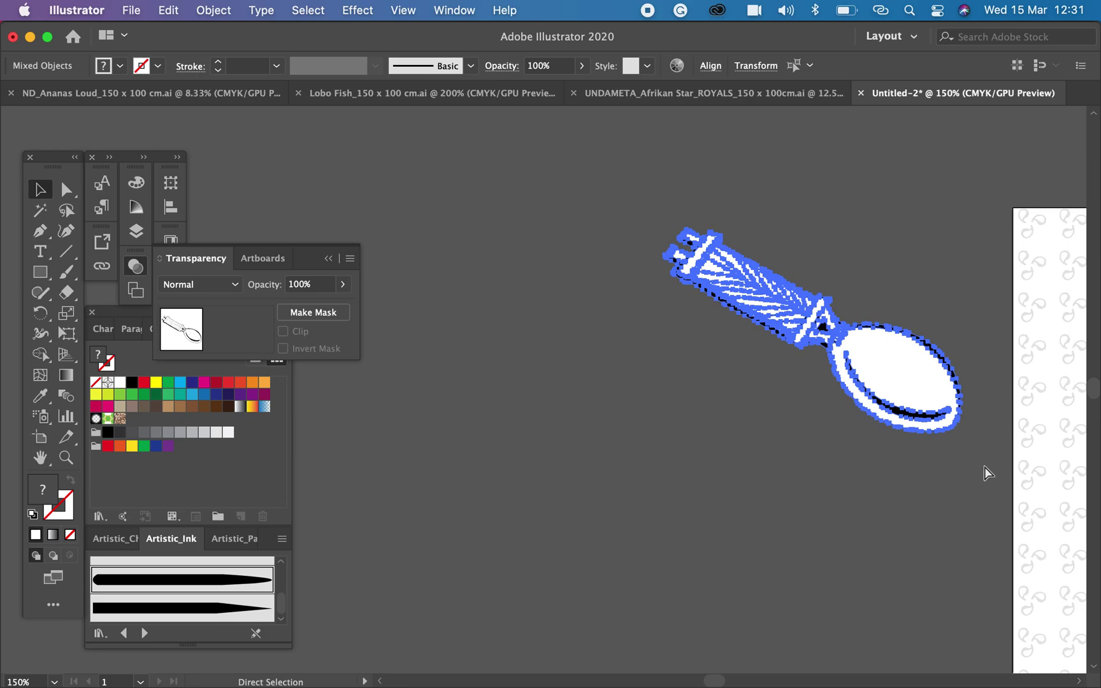
key(super+g)
key(v)
key(space)
drag(965, 410, 528, 395)
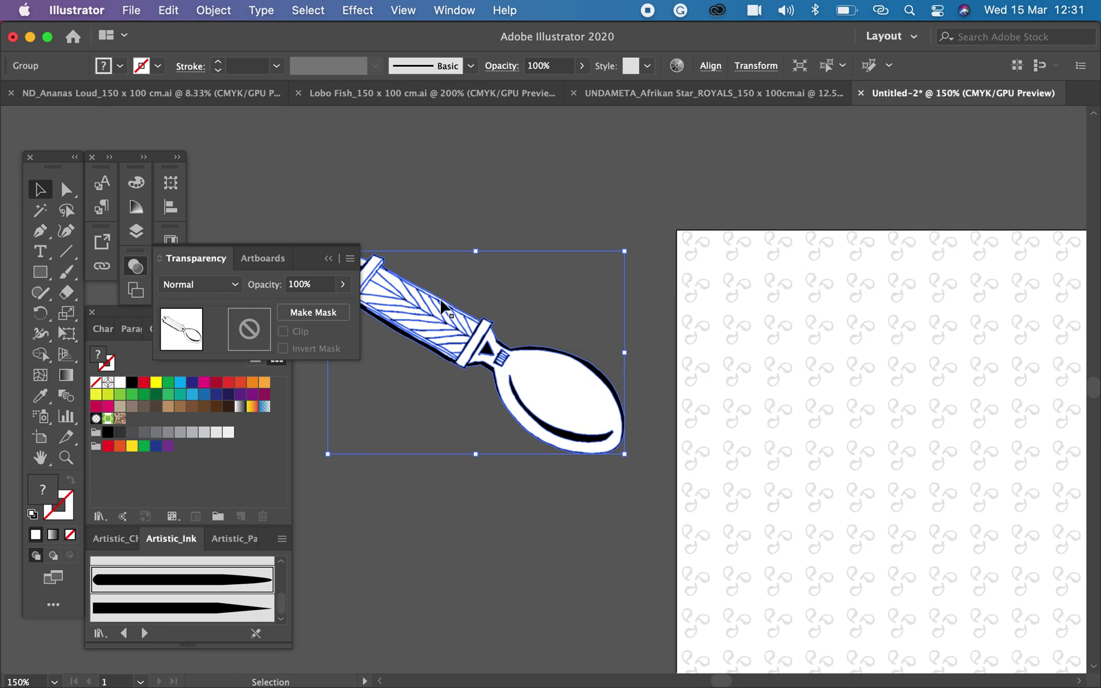
Scale the spoon group to about six motif columns wide and place it over the pattern in the artboard's upper-left corner
drag(623, 251, 525, 320)
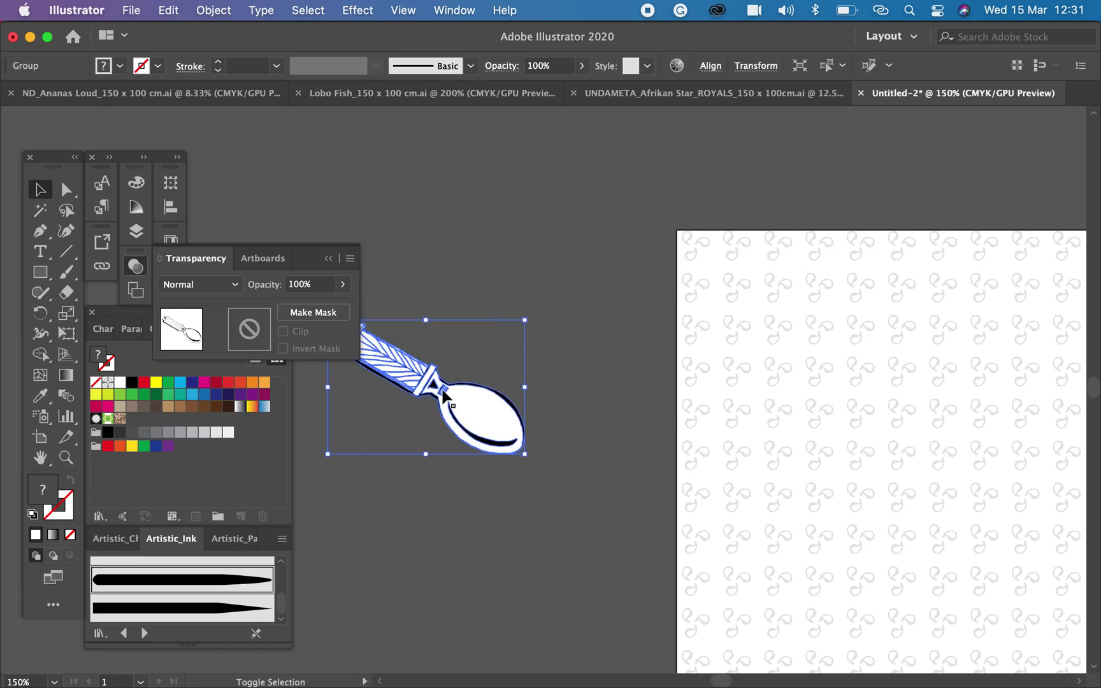
drag(450, 383, 823, 322)
key(space)
drag(808, 423, 520, 241)
key(super+plus)
key(space)
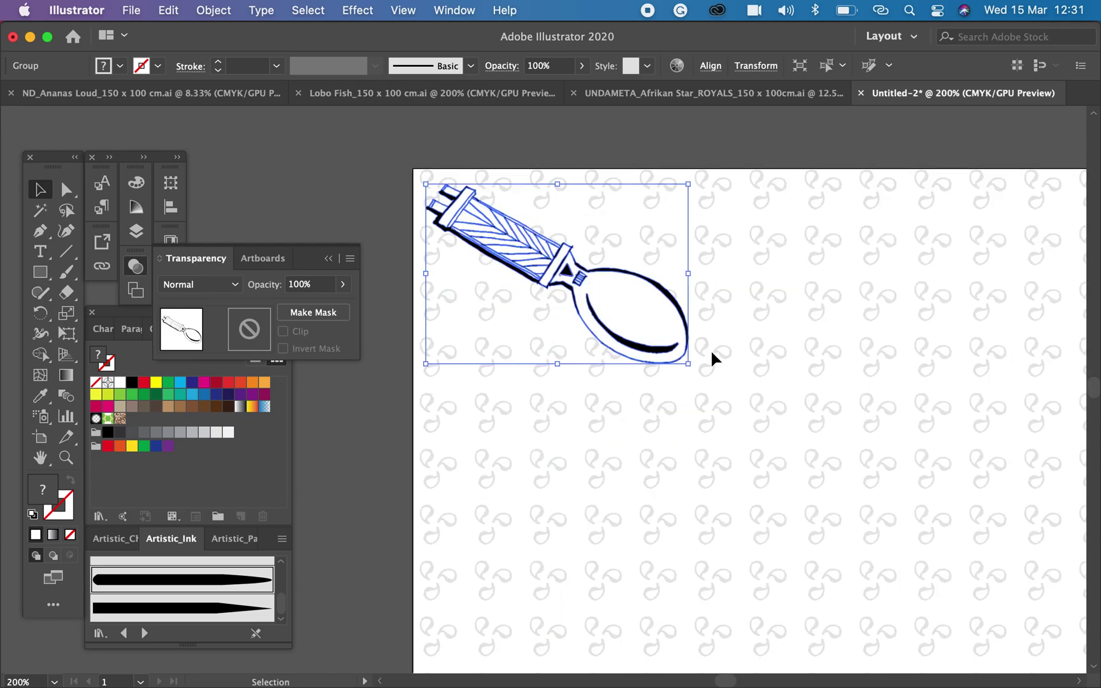
drag(695, 369, 734, 383)
key(space)
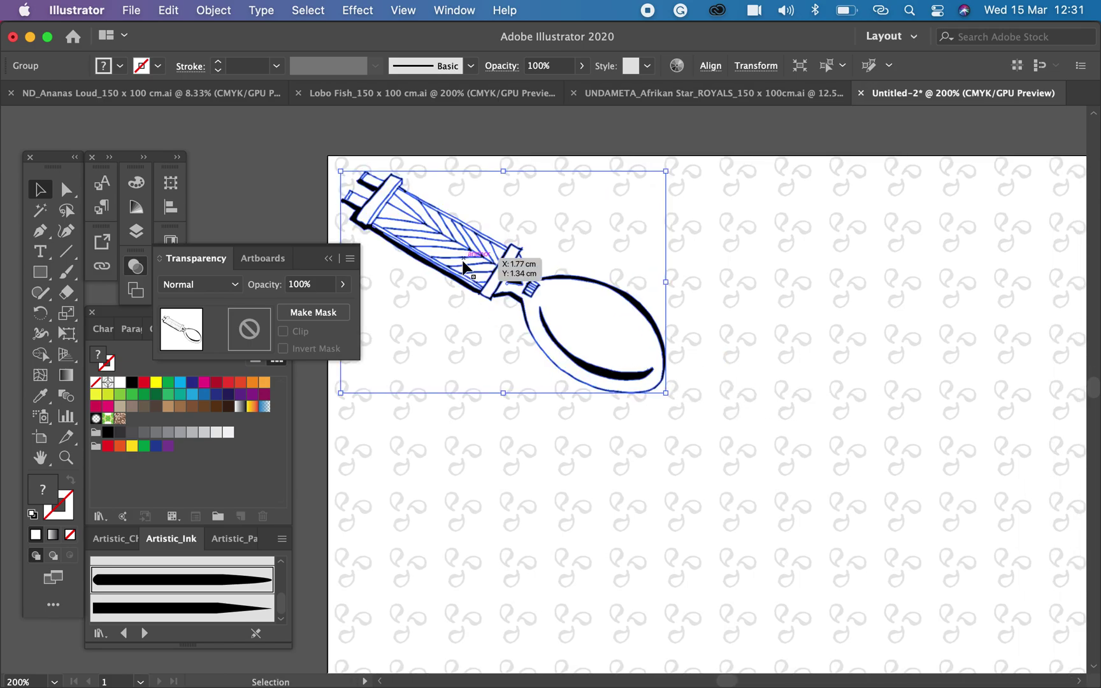
Duplicate the spoon beside the original, reflect the copy across the vertical axis, and leave a small gap between the two bowls
drag(463, 258, 786, 259)
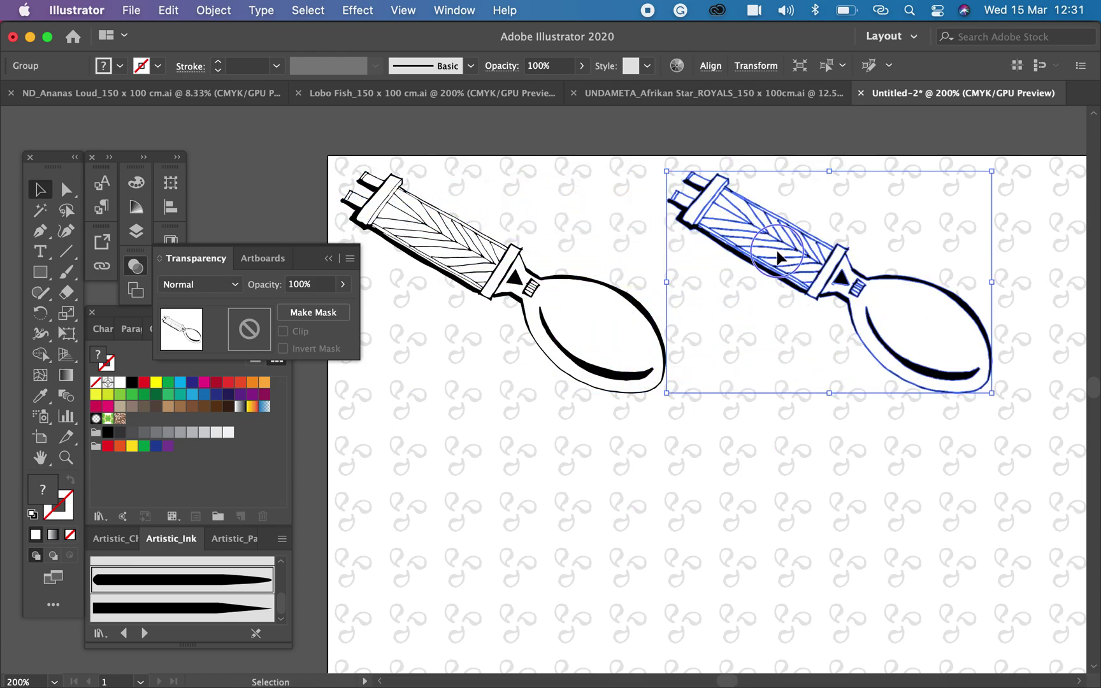
right_click(777, 255)
mouse_move(845, 470)
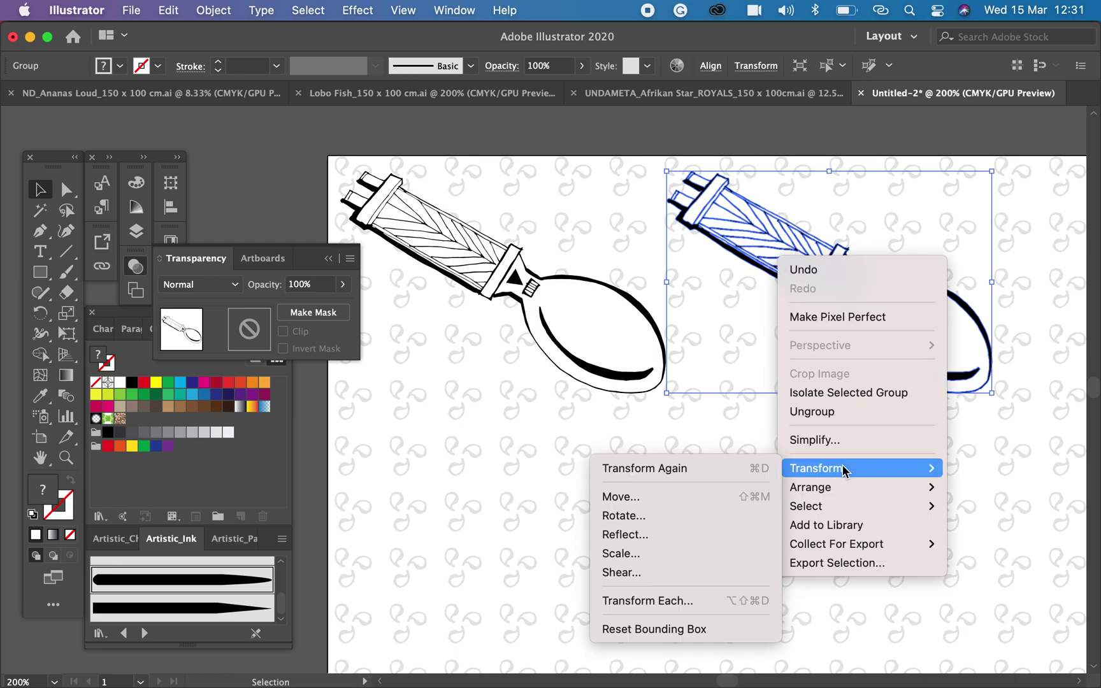
click(644, 535)
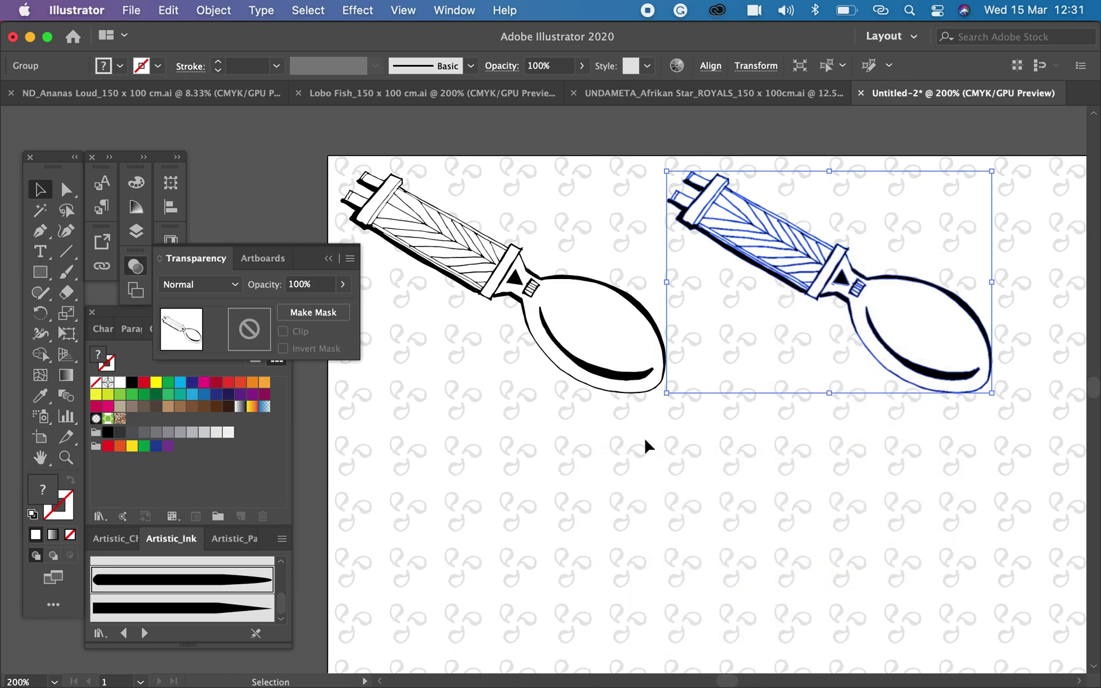
click(733, 454)
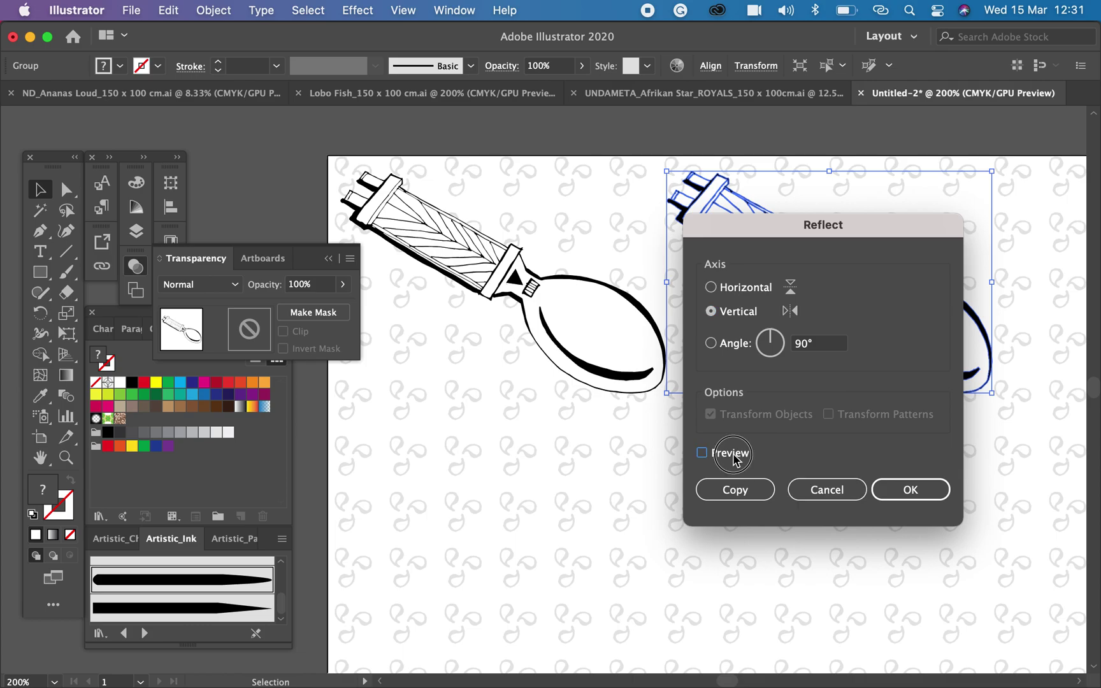
click(880, 499)
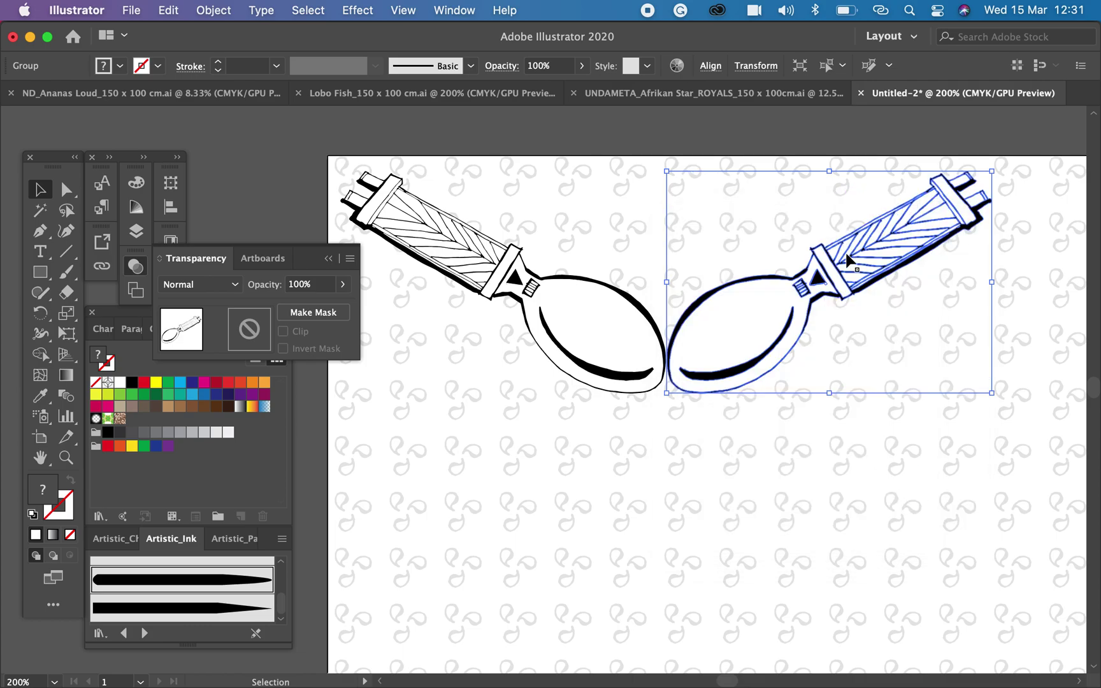
drag(828, 268, 847, 266)
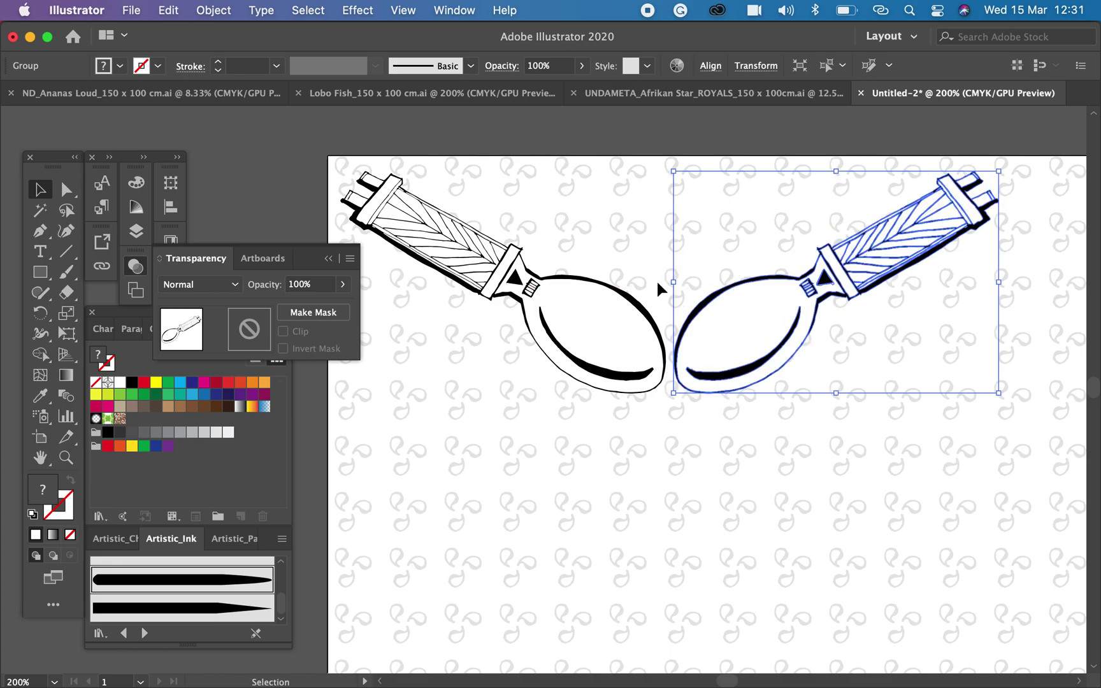
Select both spoons and place a copy of the pair directly below them
shift+click(590, 280)
key(super+minus)
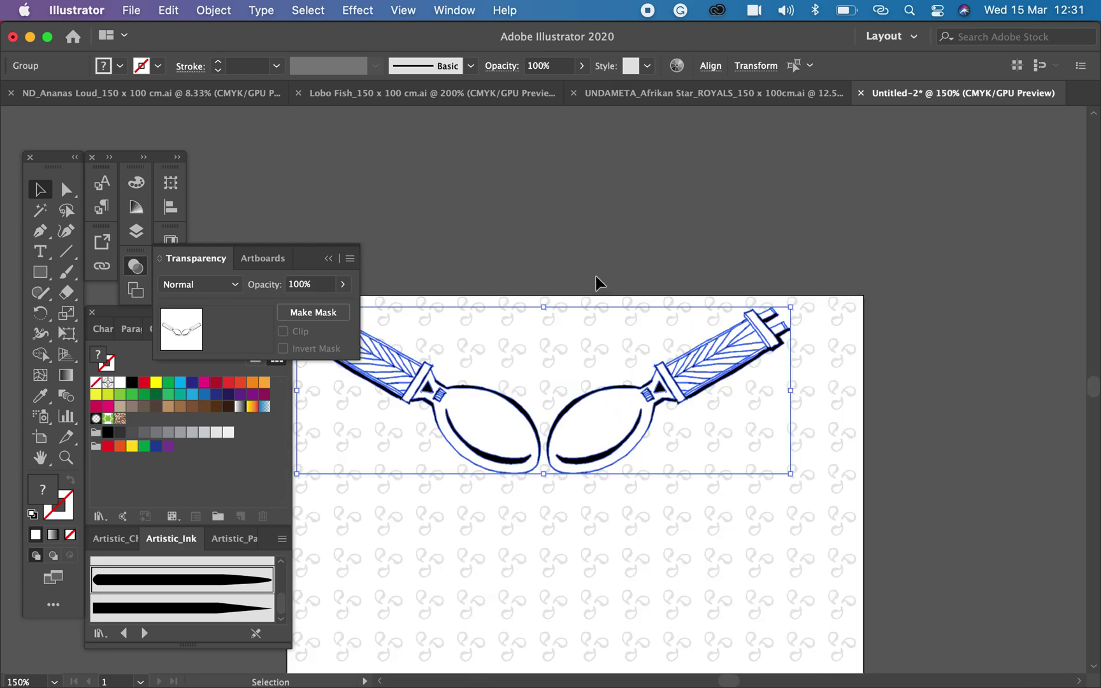
scroll(645, 341, down, 5)
scroll(646, 341, left, 3)
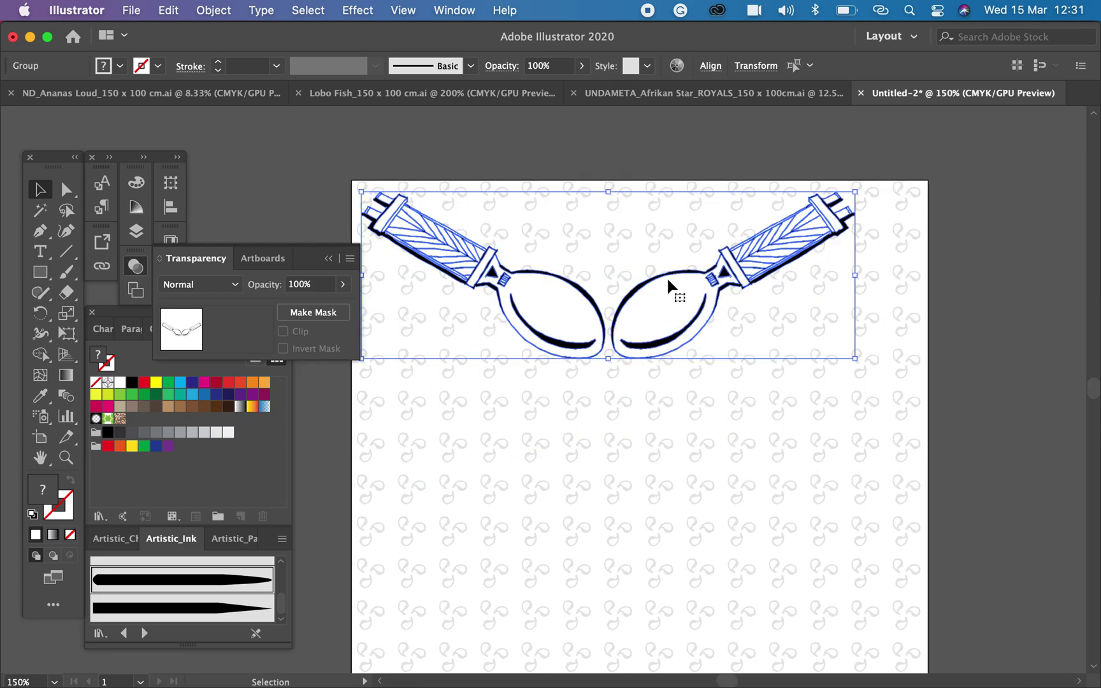
drag(673, 280, 671, 447)
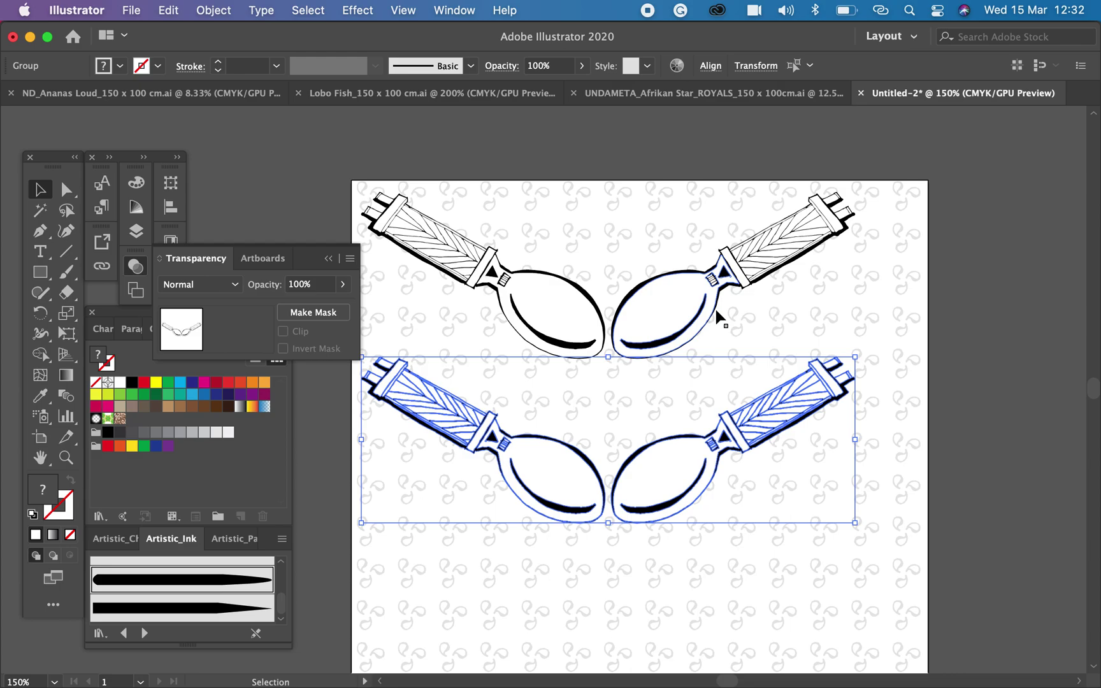
key(super+g)
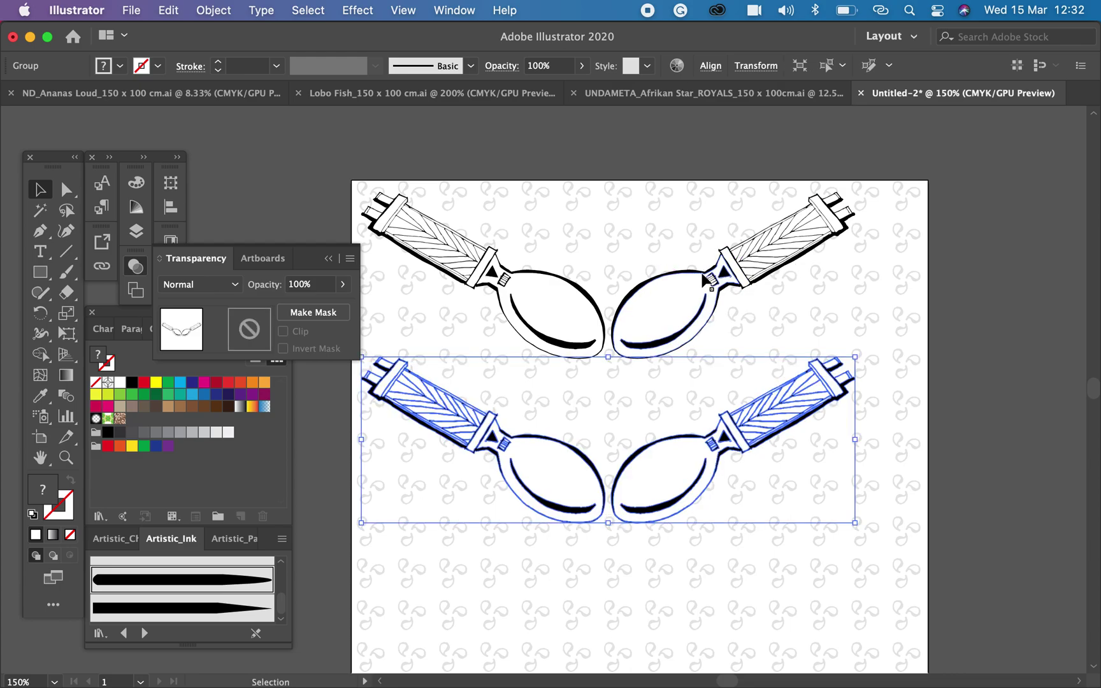
Flip the upper spoon pair vertically so its handles meet those of the lower pair in a diamond arrangement
click(706, 280)
shift+click(500, 265)
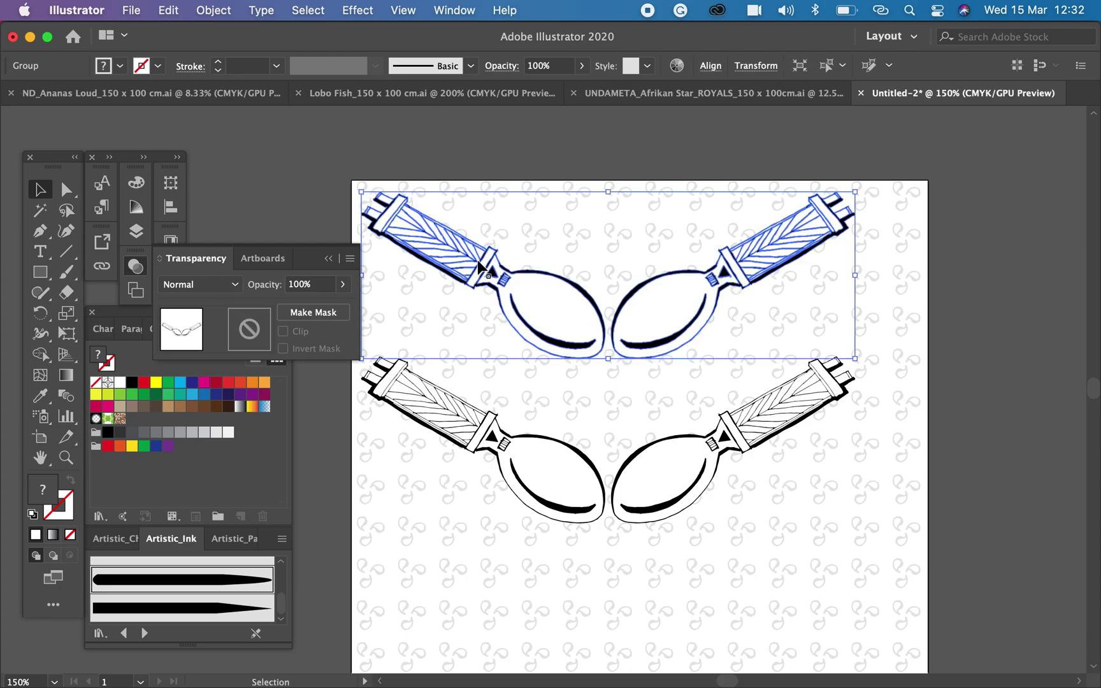
drag(354, 184, 860, 367)
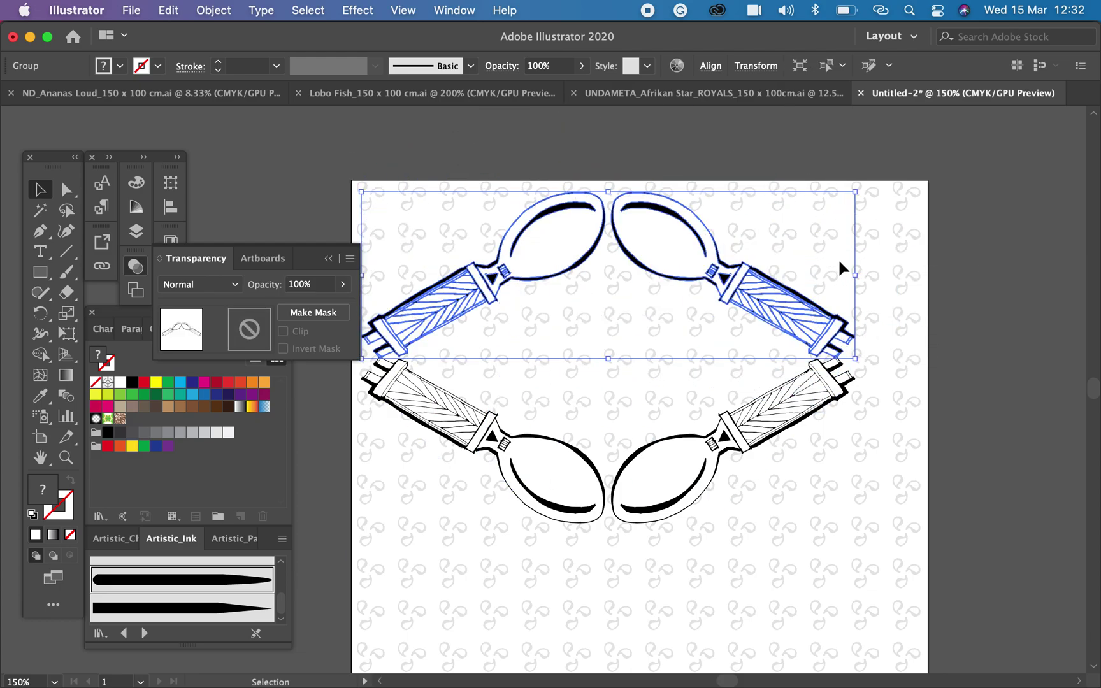
Enlarge all four spoons together to nearly the artboard's width and align them with its top edge
shift+click(762, 450)
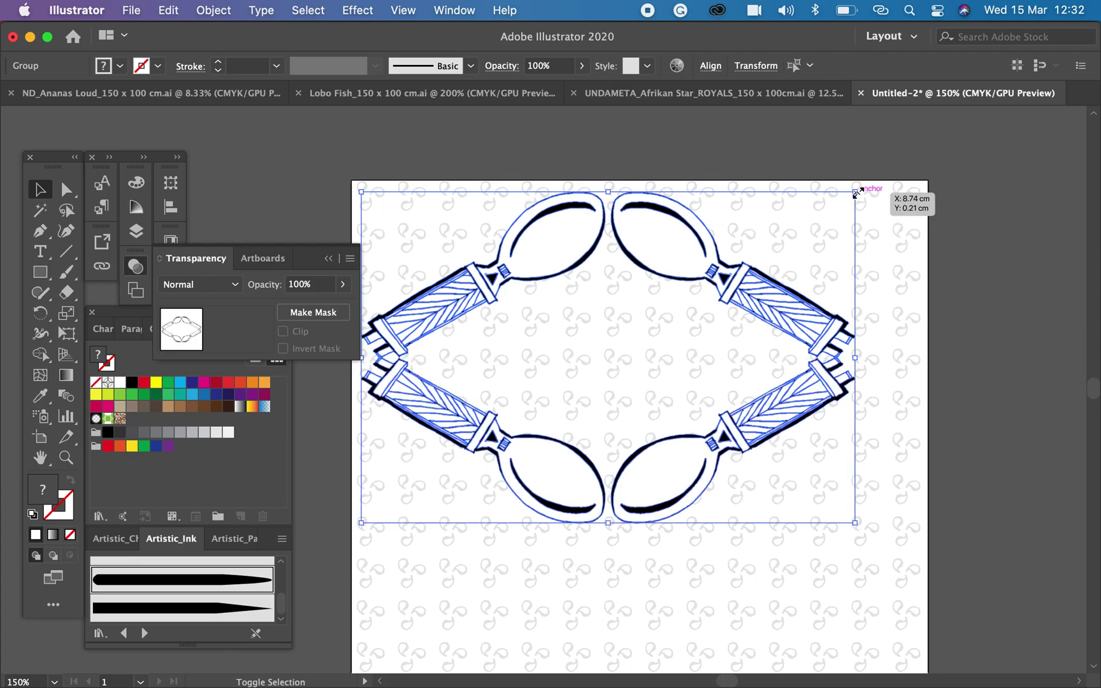
drag(856, 190, 873, 179)
key(space)
drag(737, 413, 725, 344)
drag(832, 407, 895, 448)
key(space)
drag(613, 269, 632, 430)
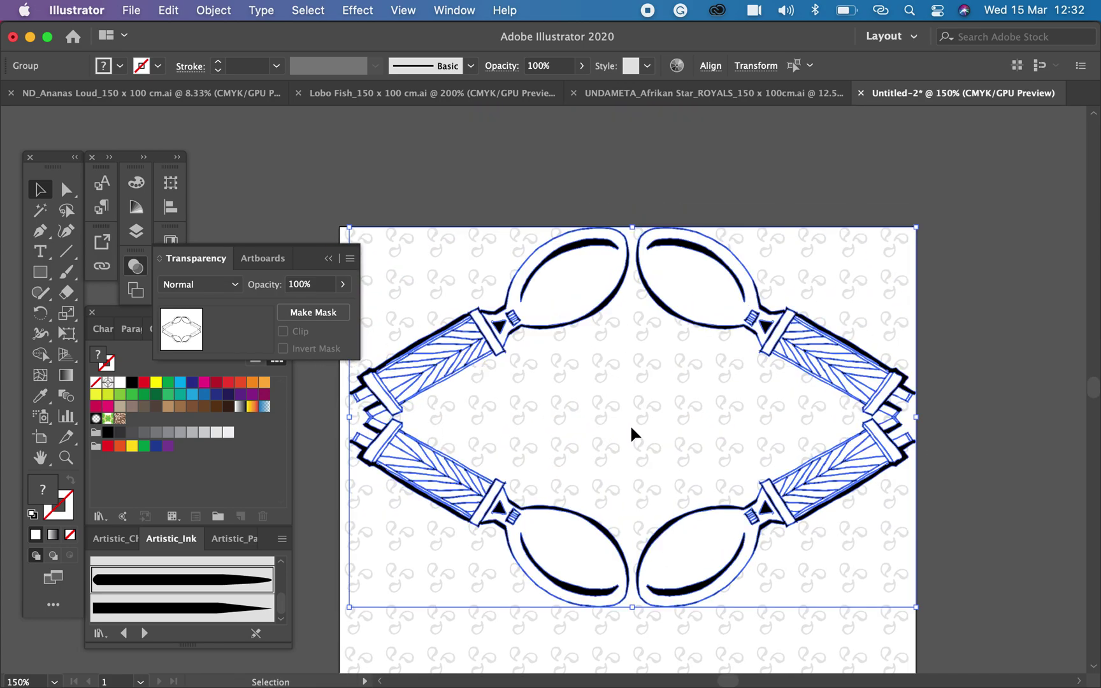
Try repeating the four-spoon diamond downward in evenly spaced copies past the artboard's lower edge
key(space)
drag(643, 443, 607, 521)
key(super+minus)
key(super+minus)
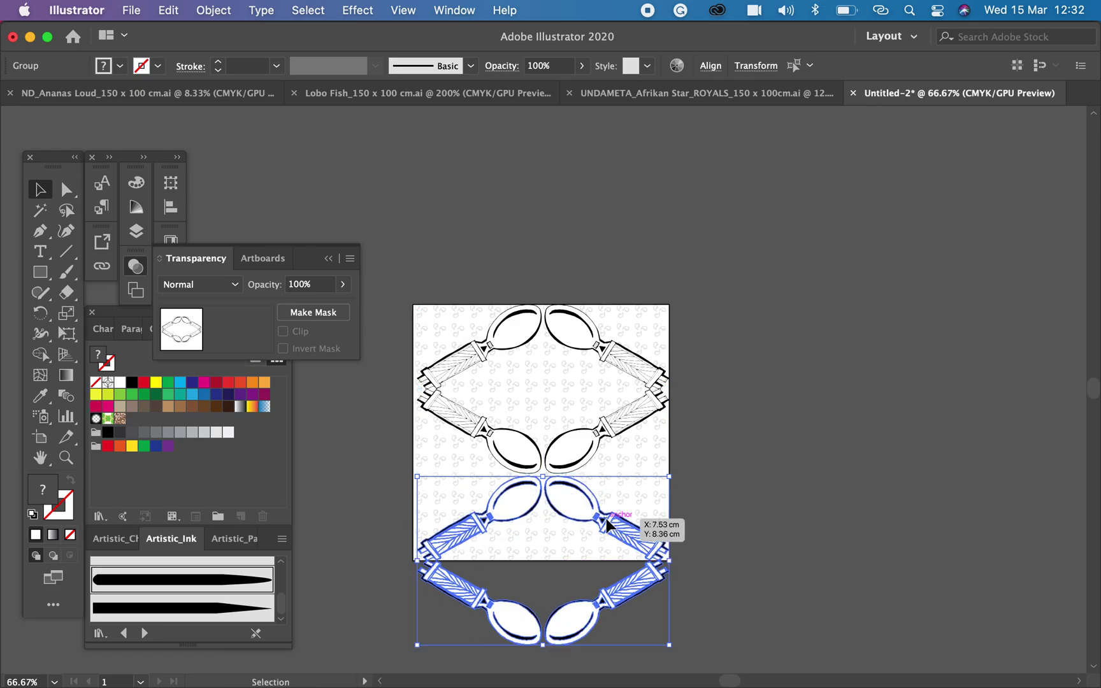
key(super+d)
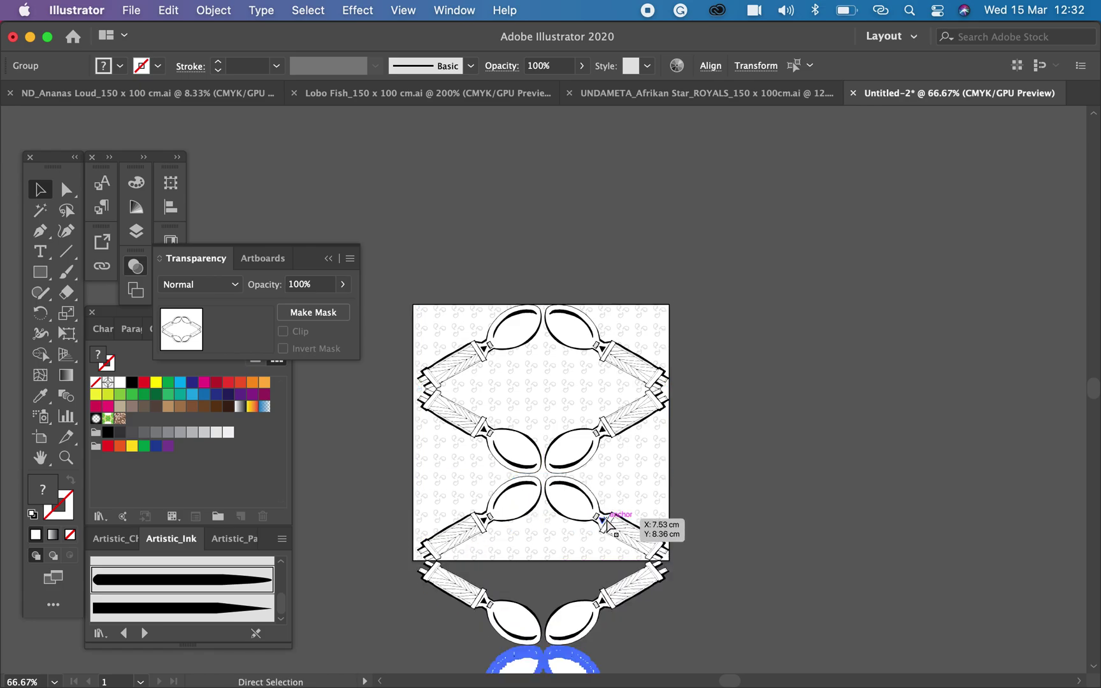
scroll(615, 526, down, 5)
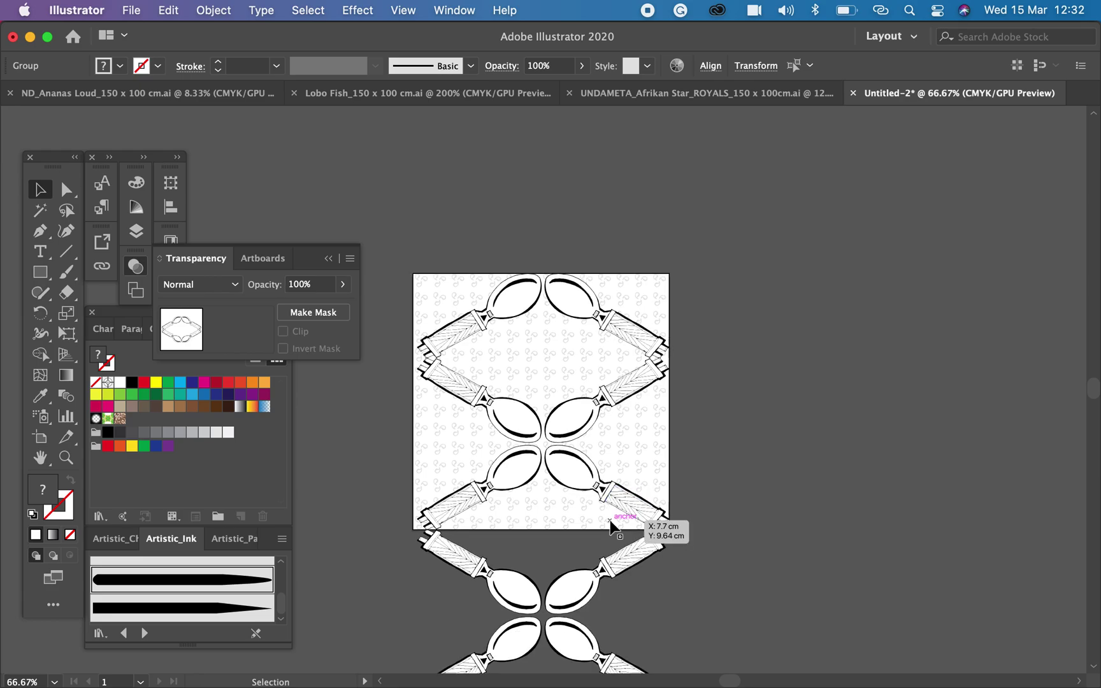
scroll(610, 524, down, 1)
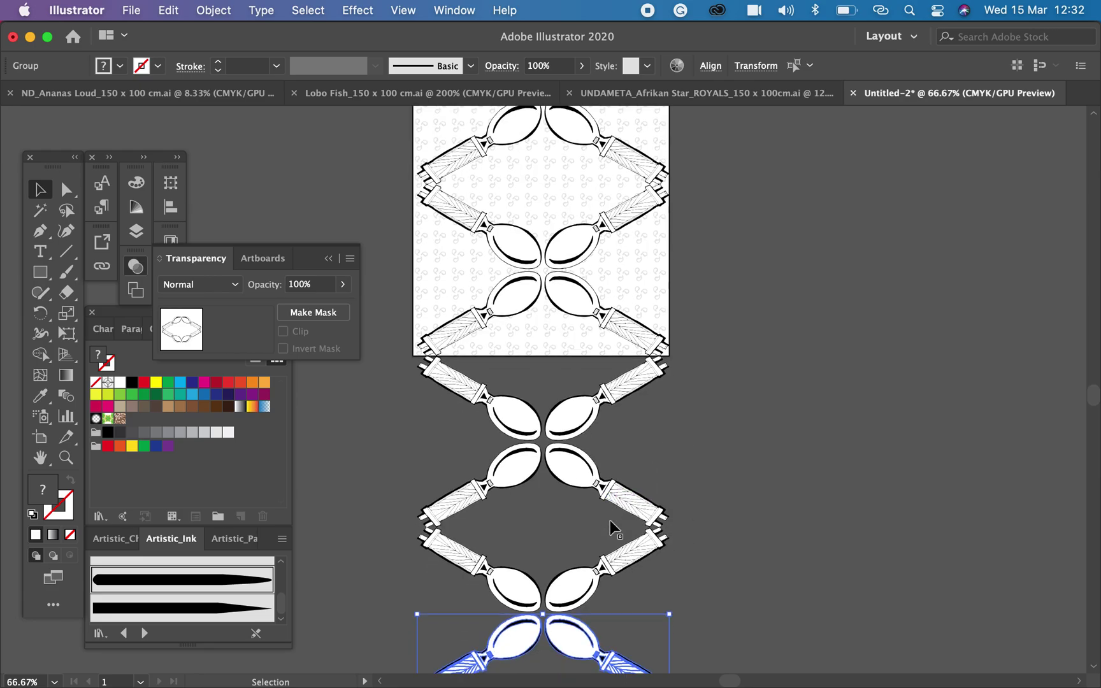
Undo the repeated copies below the first four-spoon diamond and clear the selection
key(super+z)
key(super+z)
key(super+z)
drag(529, 265, 698, 459)
key(super+equal)
key(super+equal)
key(super+equal)
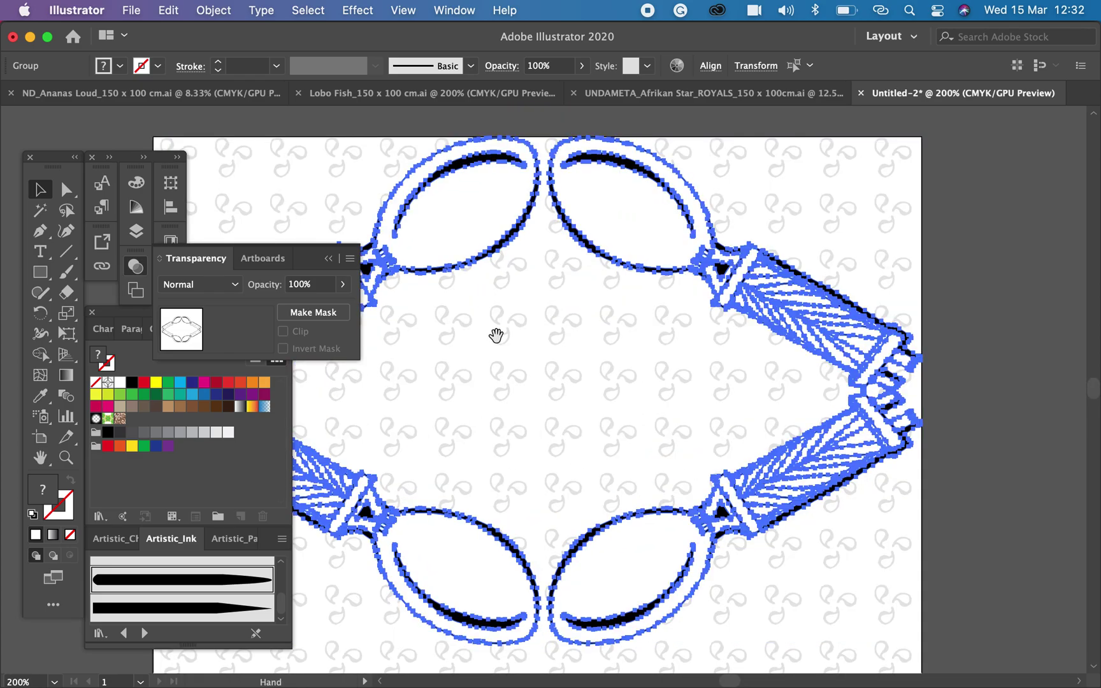
drag(505, 346, 742, 386)
drag(507, 423, 641, 432)
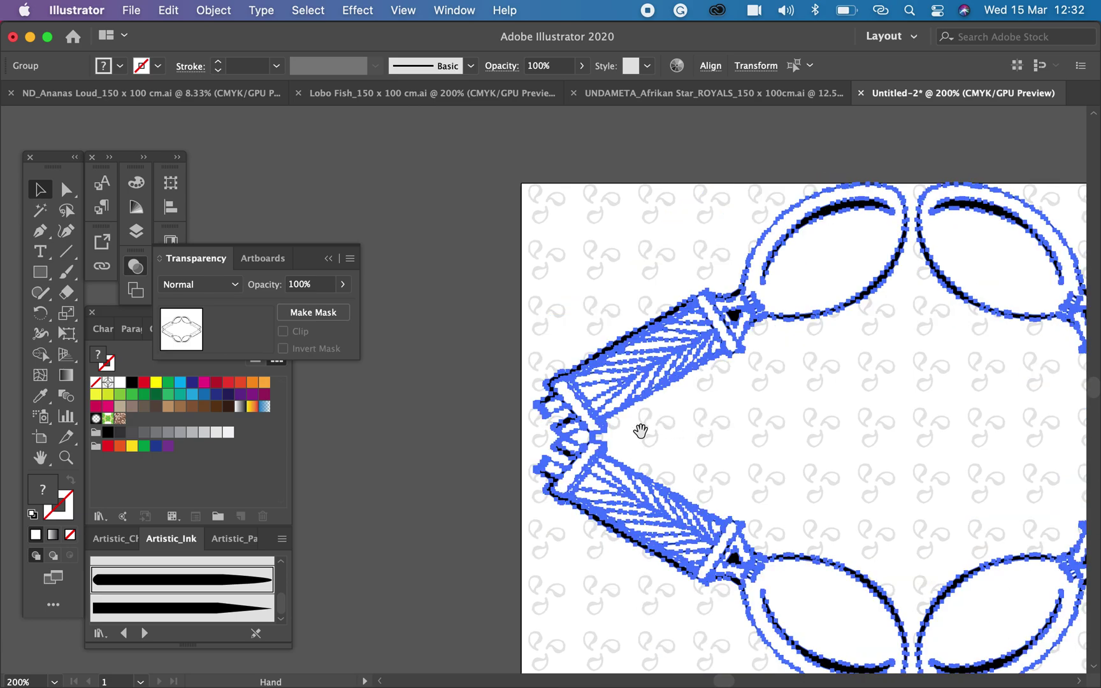
click(410, 427)
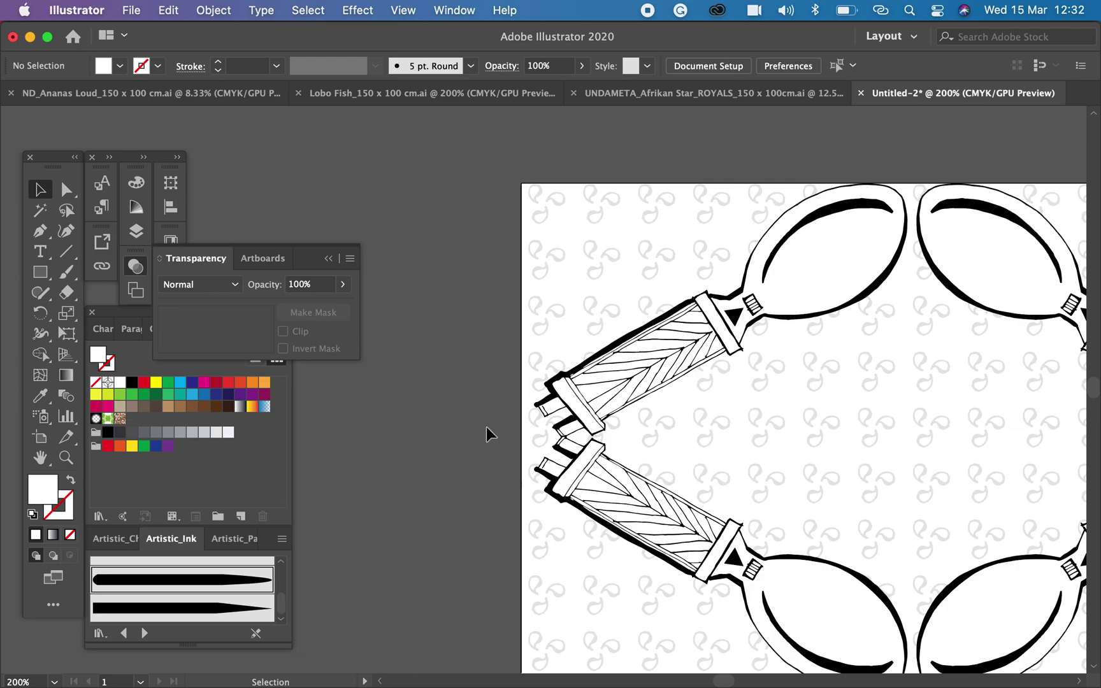
Draw a small white square outside the artboard, beside its upper-left corner
scroll(487, 428, right, 5)
scroll(487, 426, down, 2)
scroll(487, 425, down, 1)
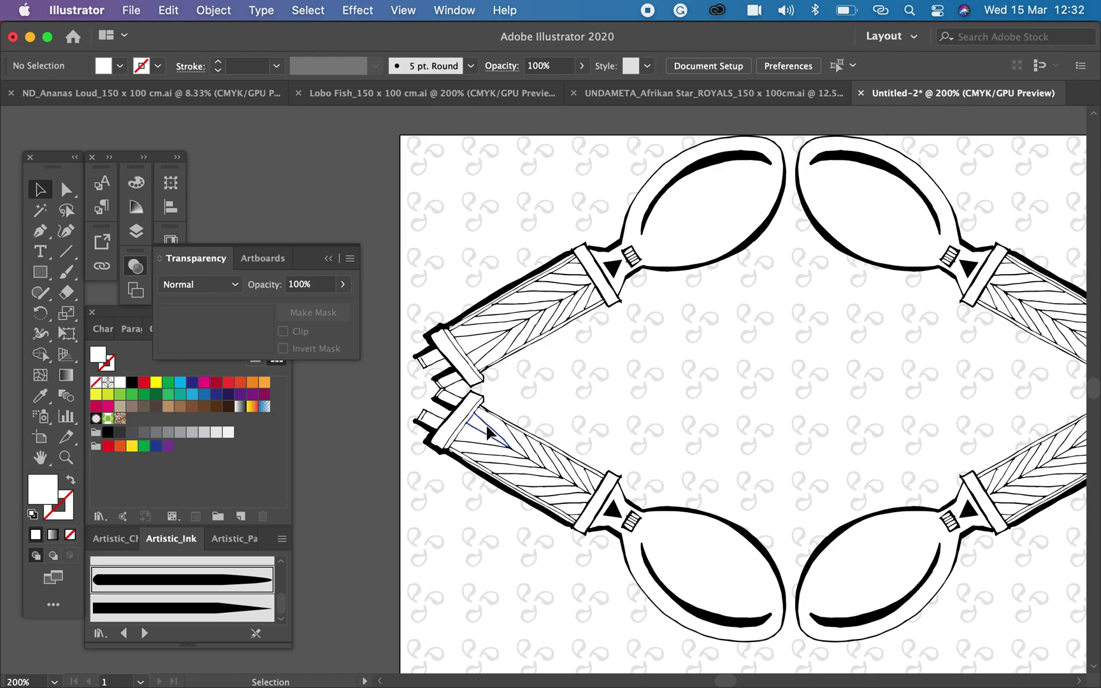
drag(497, 239, 597, 245)
click(40, 271)
drag(440, 158, 471, 185)
click(39, 189)
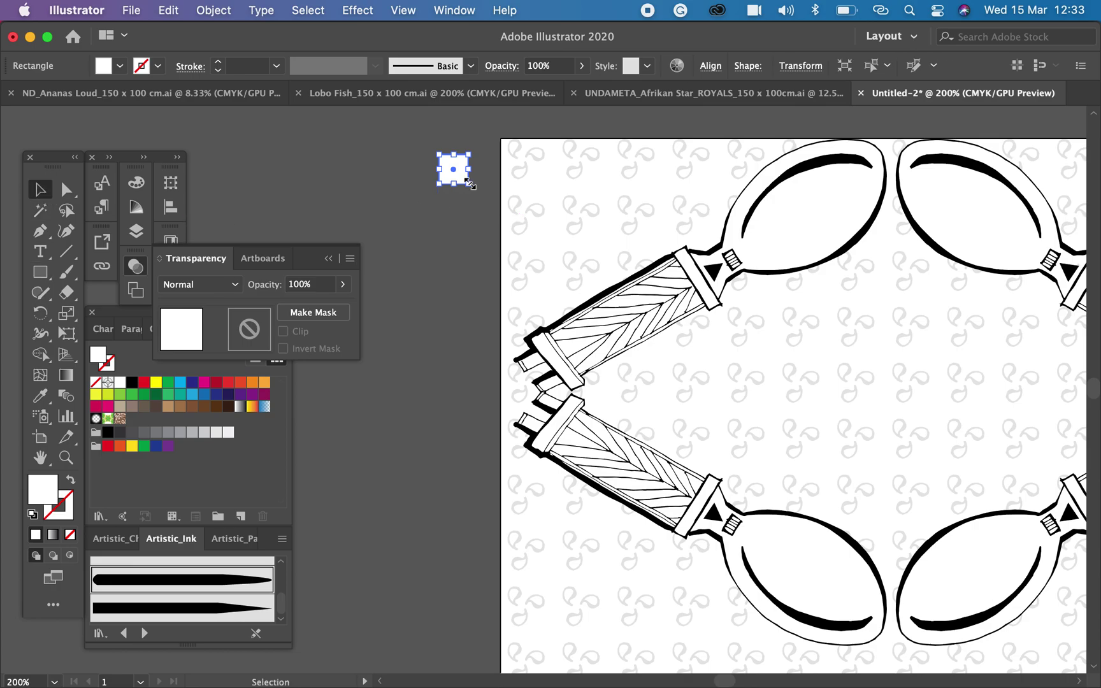
Stack two more copies of the white square below it with equal small gaps
key(super+plus)
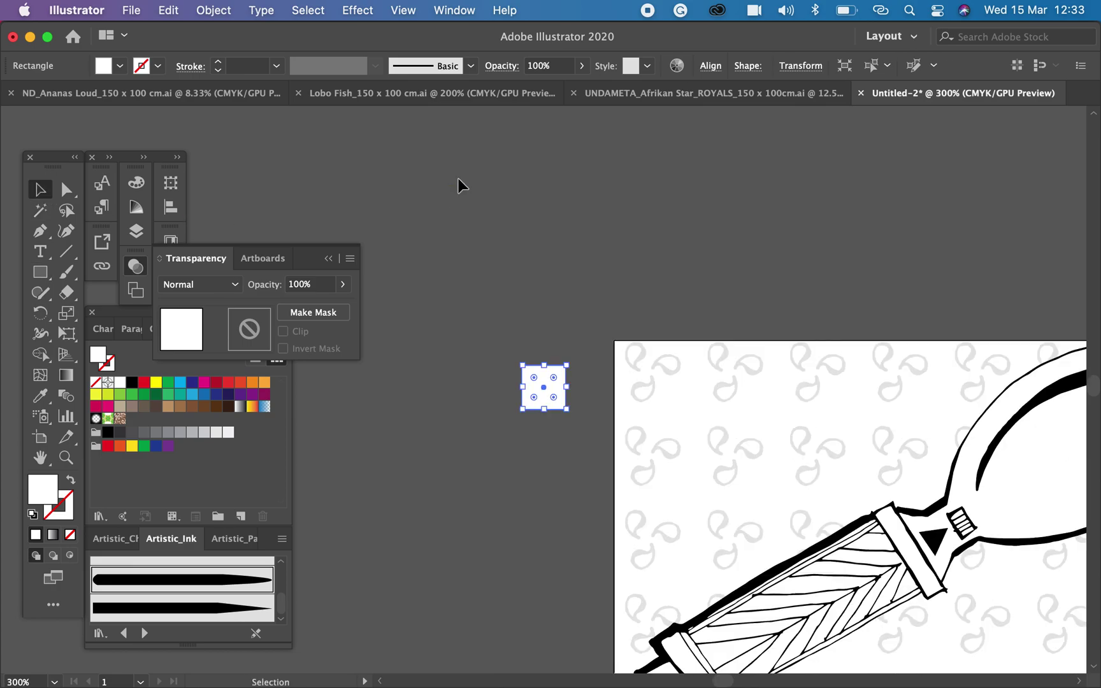
drag(459, 319, 411, 200)
drag(499, 275, 499, 328)
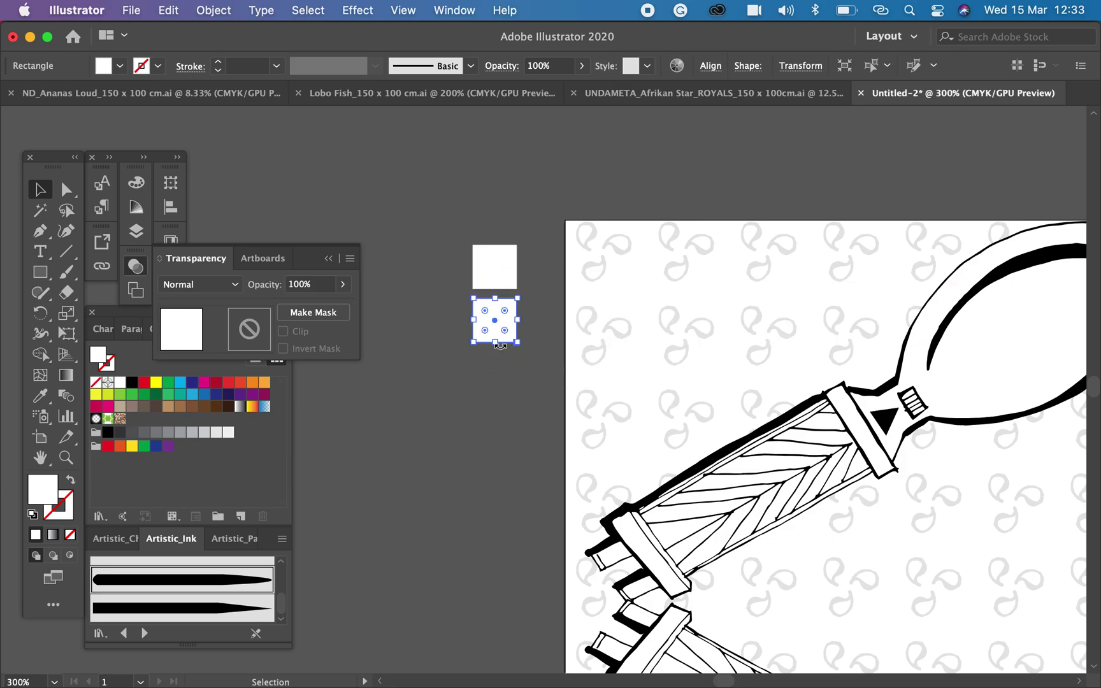
key(super+d)
click(448, 424)
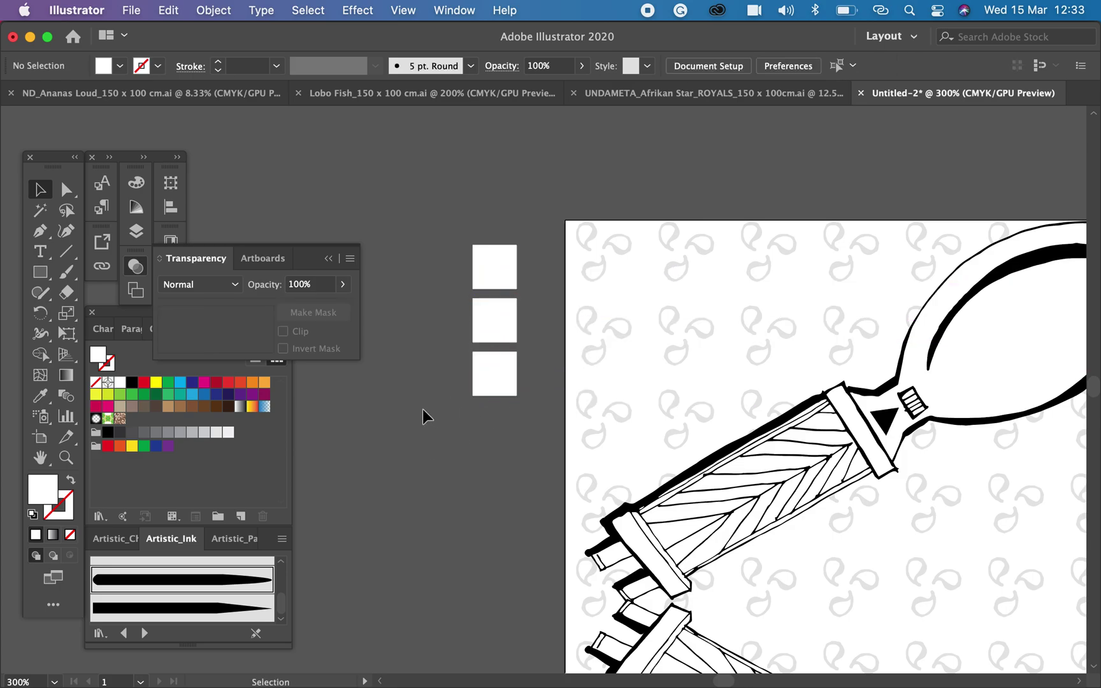
Fill the top square of the stack with the light orange swatch
drag(436, 251, 503, 401)
scroll(539, 331, left, 2)
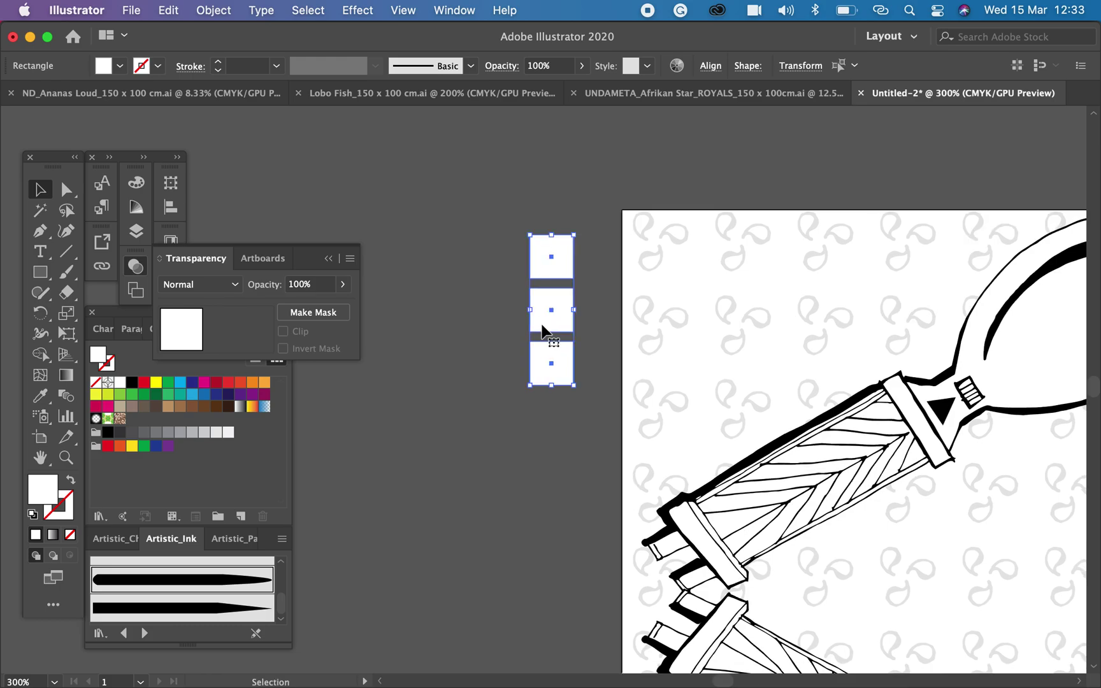
click(427, 310)
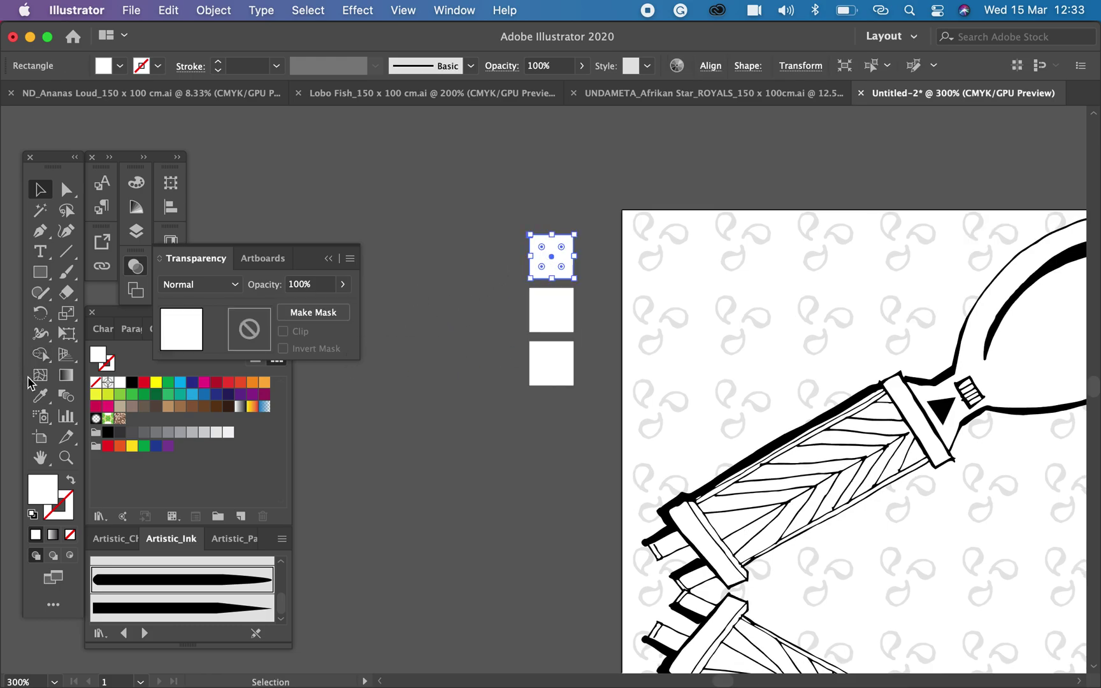
click(40, 396)
click(264, 383)
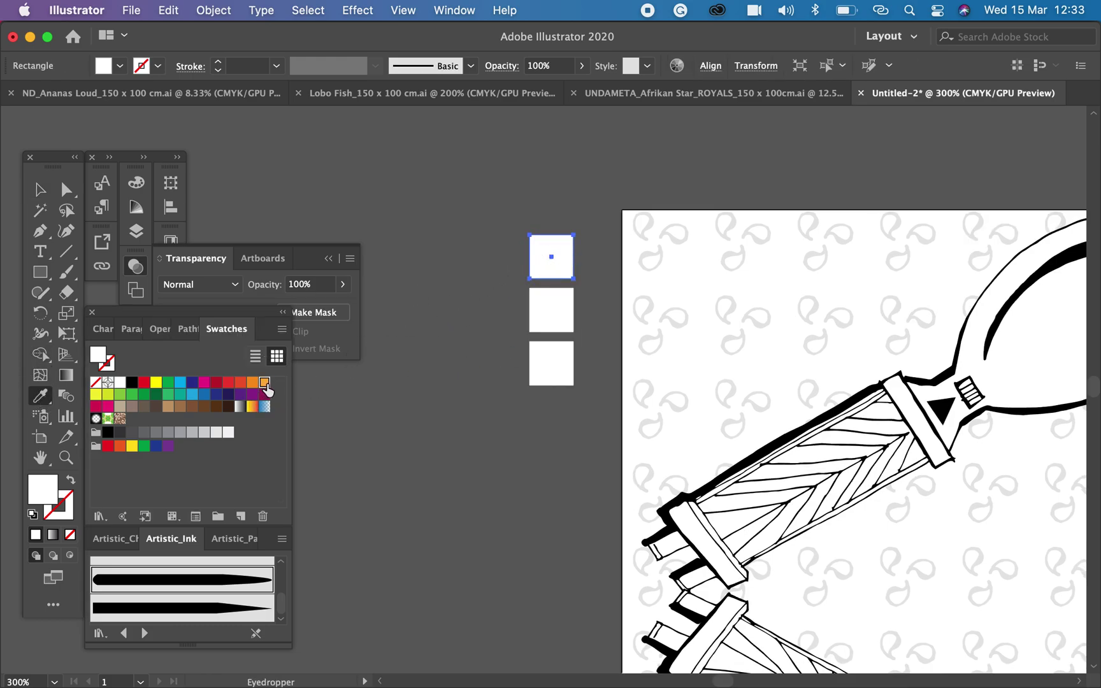
click(30, 190)
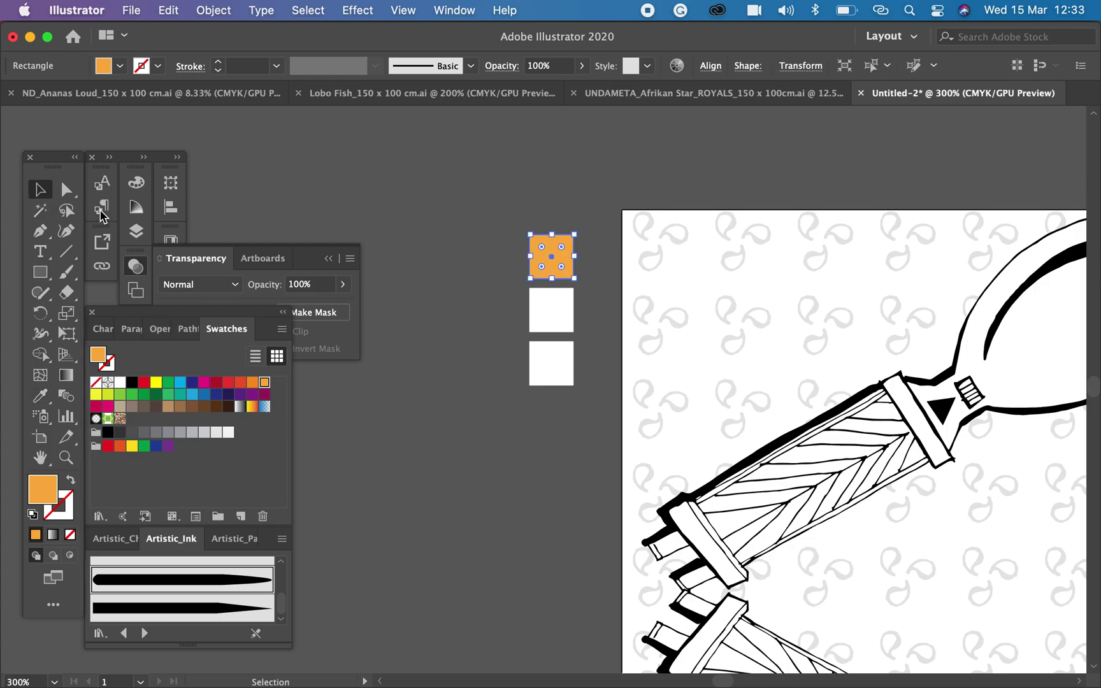
Fill the middle square with a light brown swatch and the bottom square with a darker brown swatch
click(476, 301)
click(548, 325)
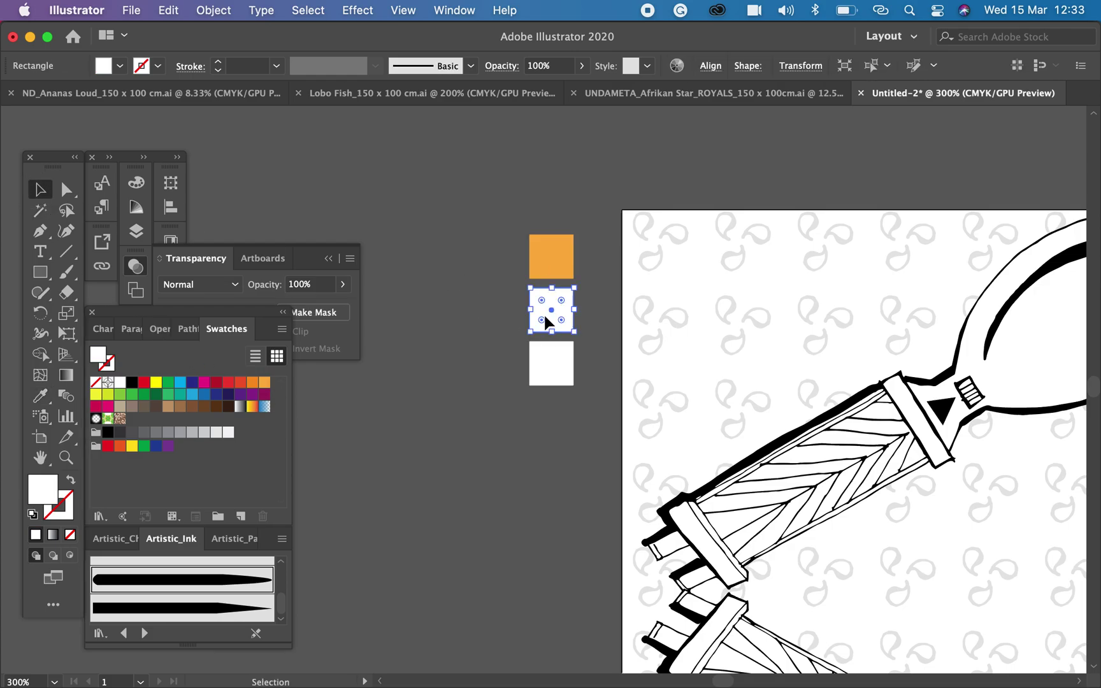
click(168, 407)
click(487, 392)
click(555, 367)
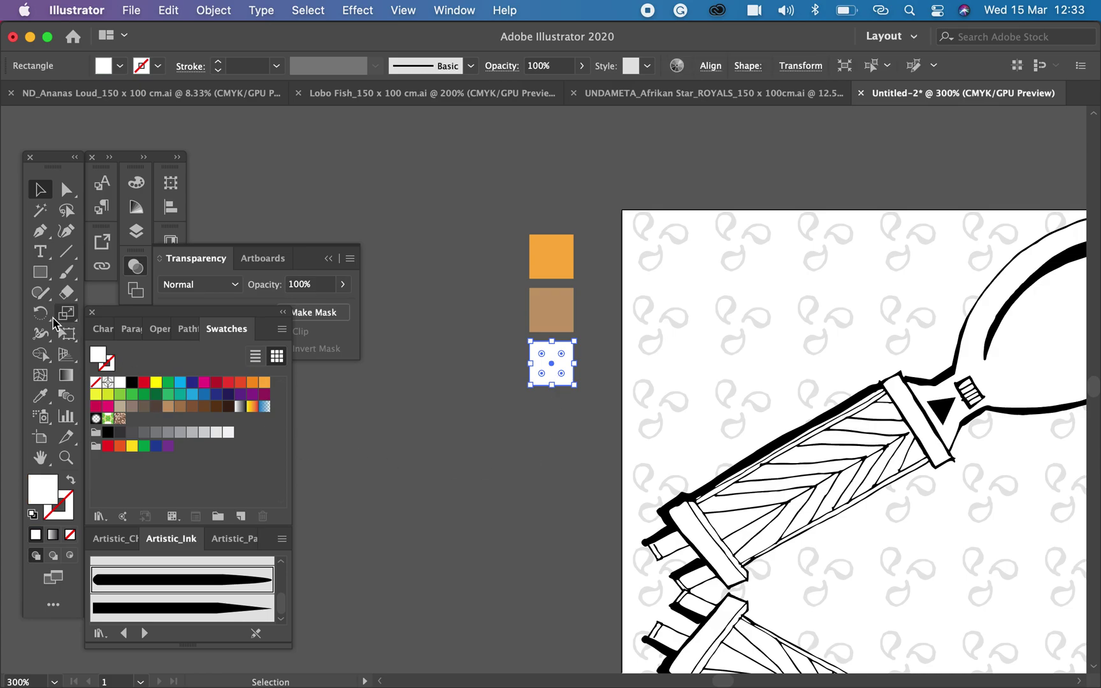
click(49, 400)
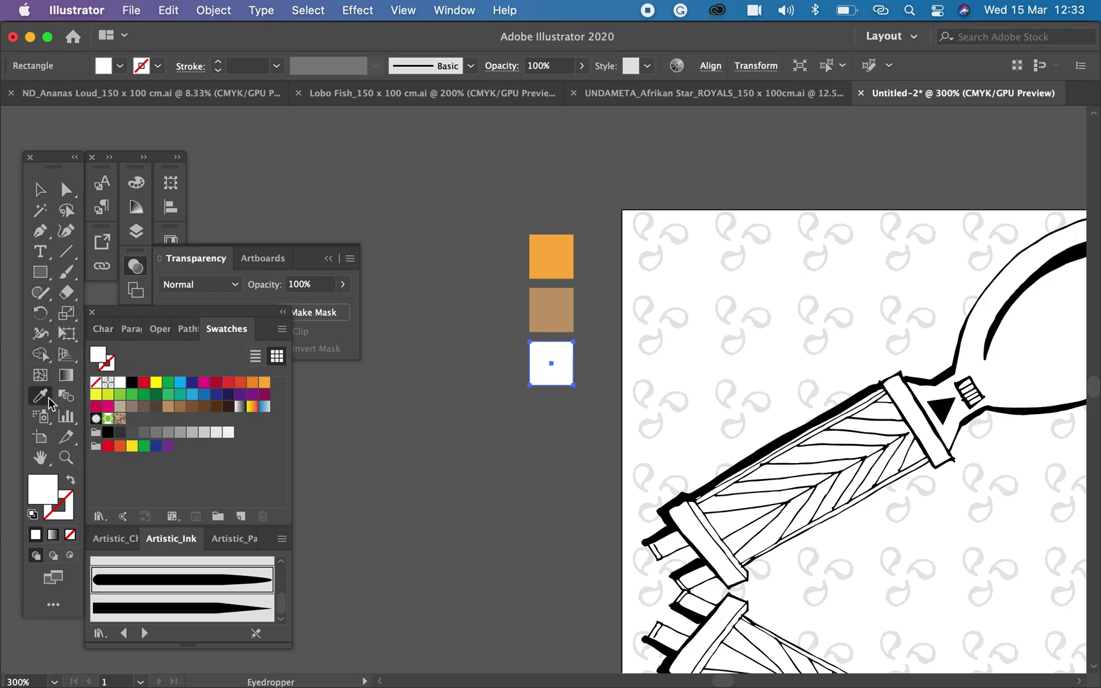
click(195, 414)
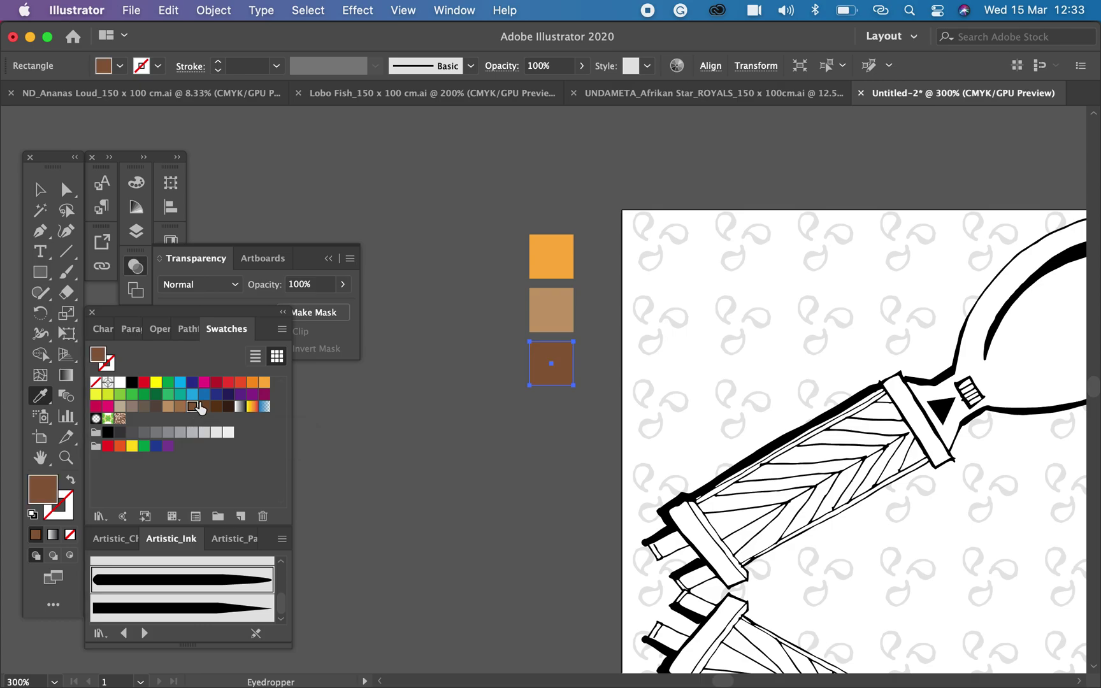
Mix a dark red in the Color Picker, hex AF1A0B, as the fill of the palette's bottom square, then deselect it
double_click(46, 492)
drag(173, 327, 215, 312)
drag(285, 437, 285, 429)
mouse_move(216, 298)
mouse_down()
mouse_move(233, 254)
mouse_move(243, 280)
mouse_move(248, 261)
mouse_up()
drag(302, 434, 297, 440)
mouse_move(243, 268)
mouse_down()
mouse_move(229, 295)
mouse_move(241, 293)
mouse_up()
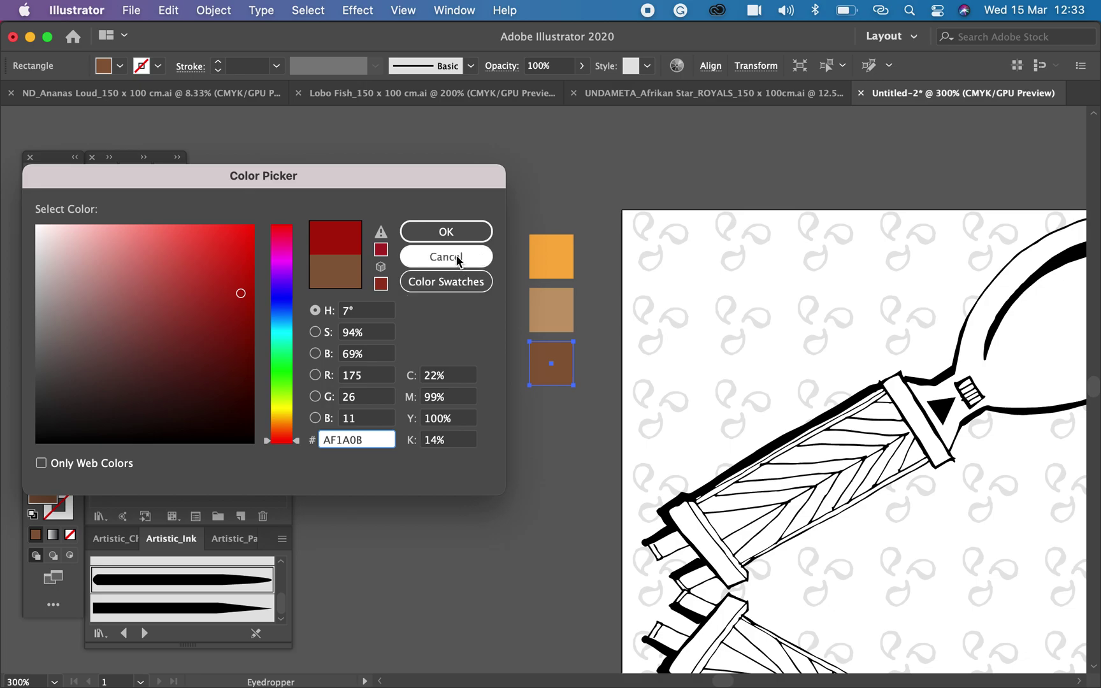
key(Return)
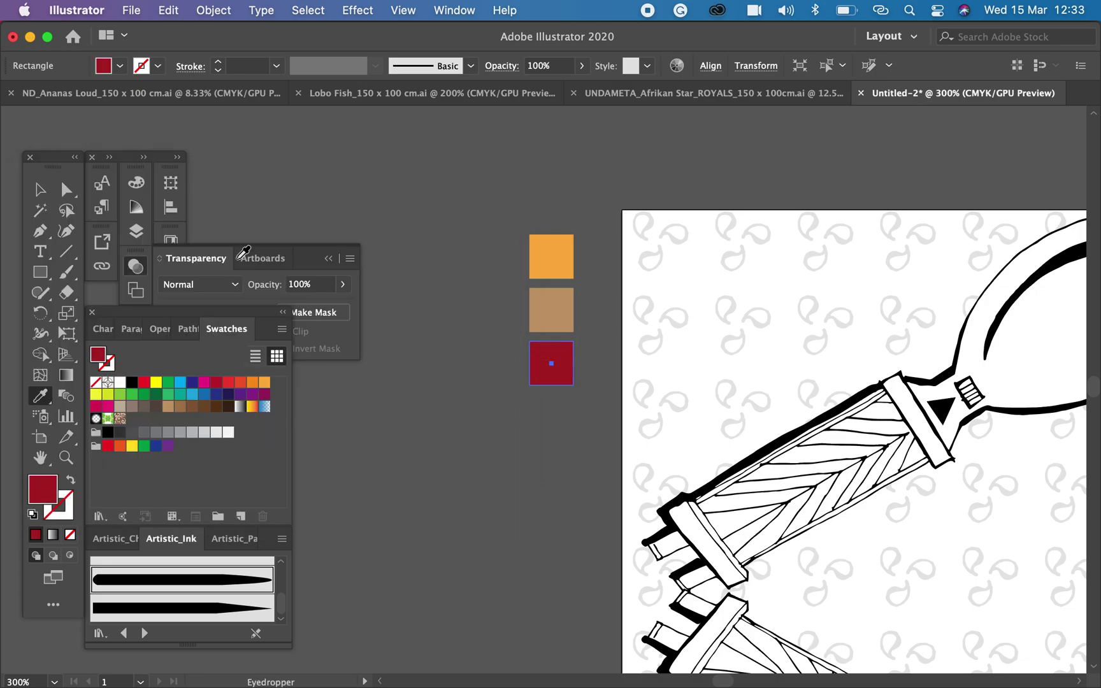
key(v)
click(449, 499)
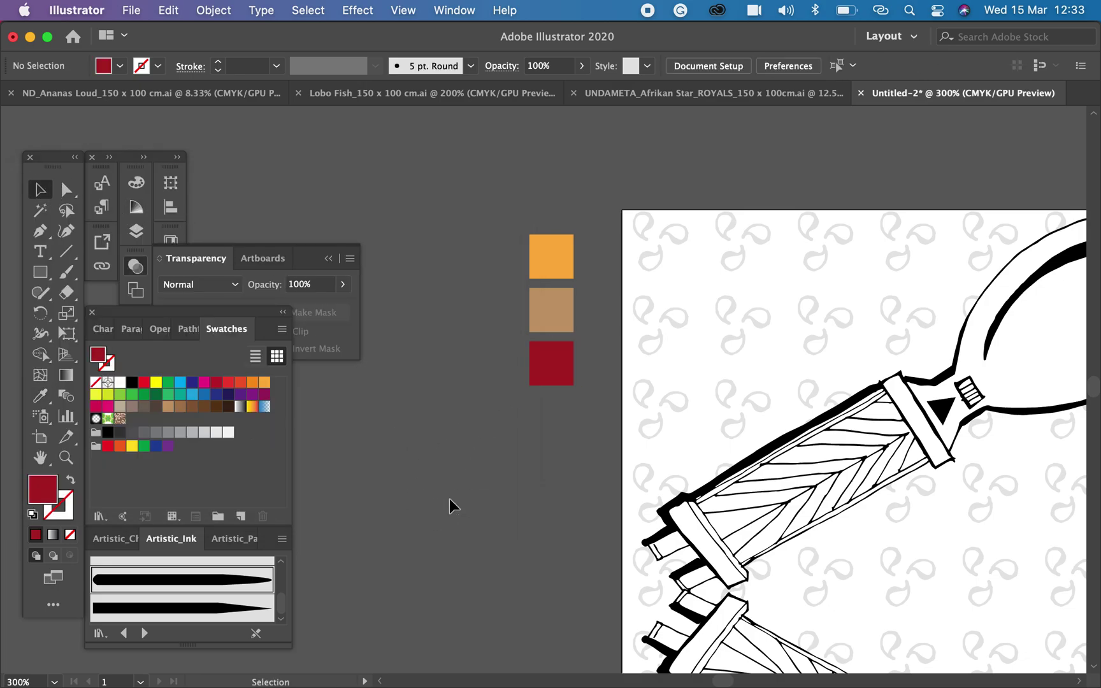
Ungroup the upper pair of mirrored spoons
drag(846, 365, 684, 370)
key(super+minus)
drag(816, 378, 750, 362)
drag(639, 381, 691, 322)
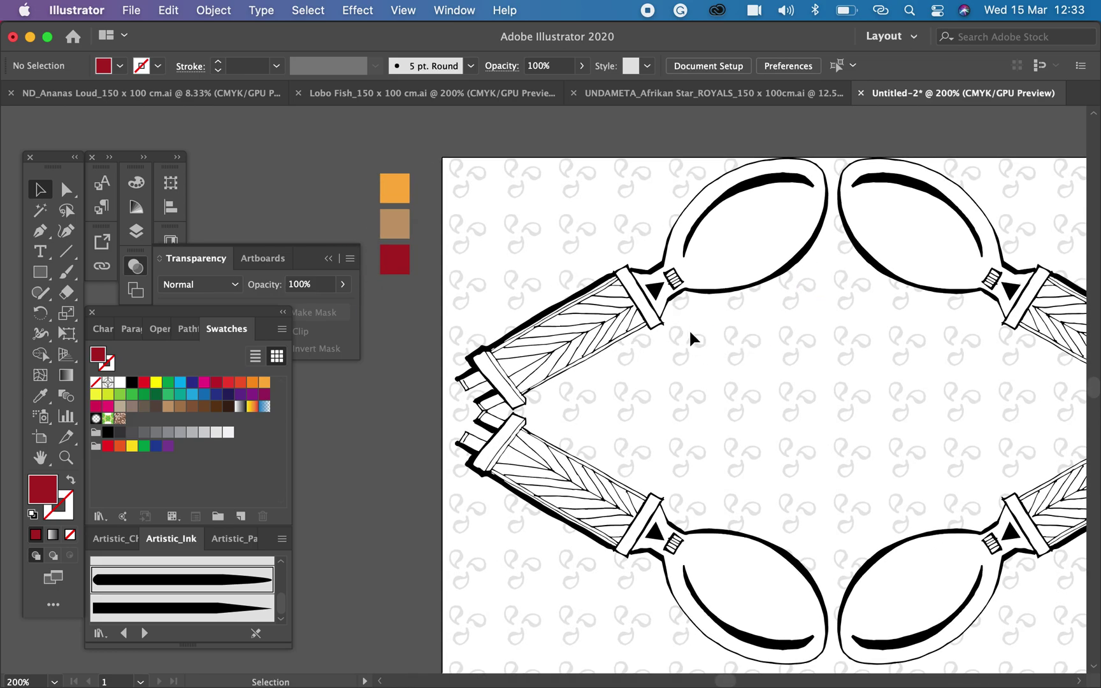
click(855, 266)
right_click(864, 250)
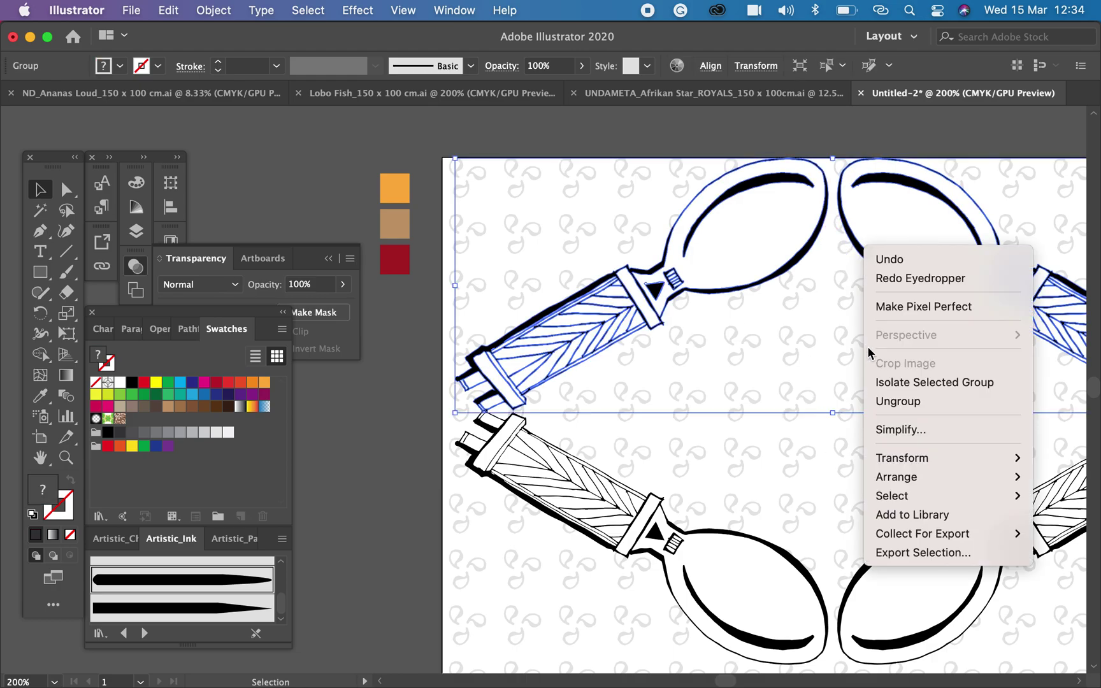
click(893, 402)
Delete the upper-right spoon and both lower spoons, keeping only the upper-left one
shift+click(889, 250)
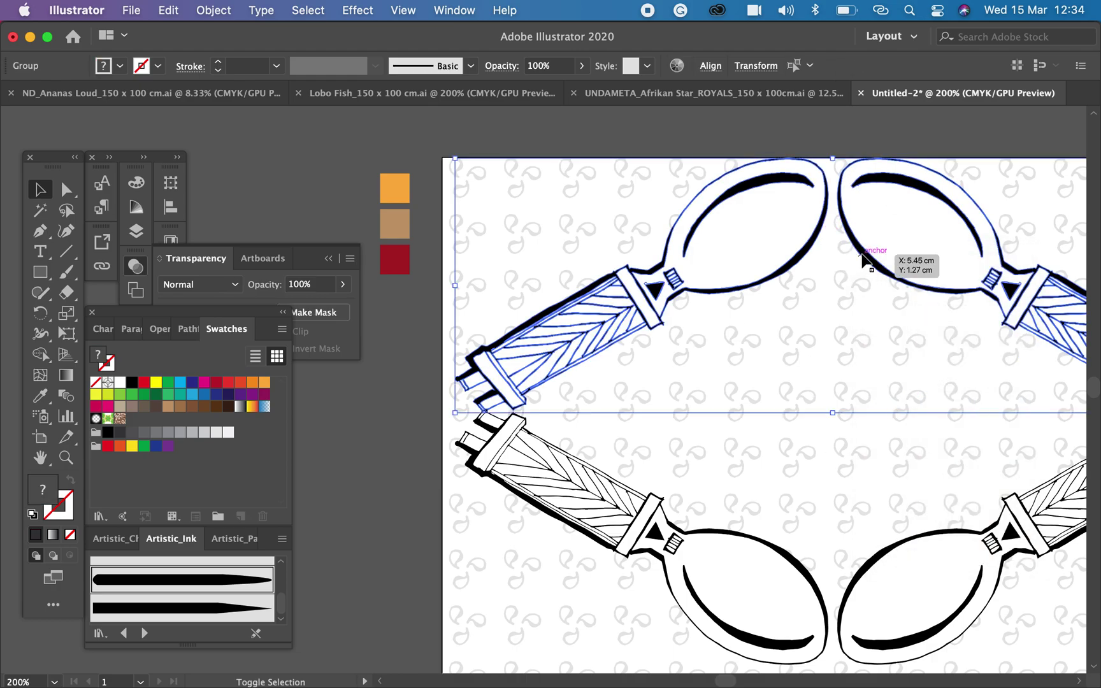
click(884, 274)
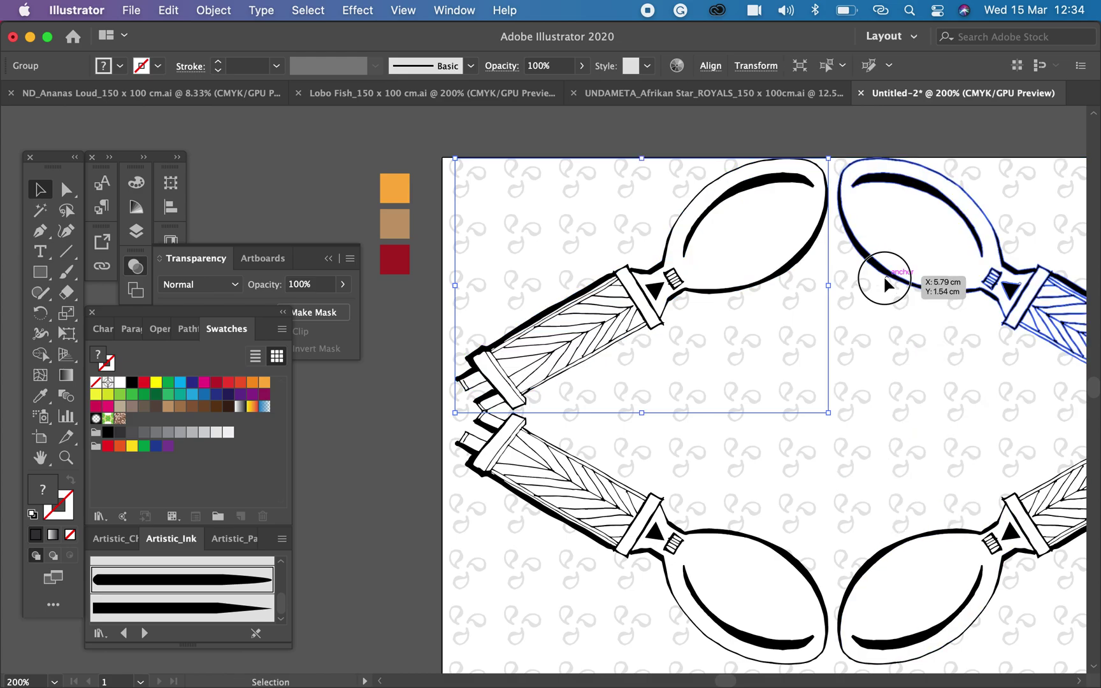
shift+click(915, 543)
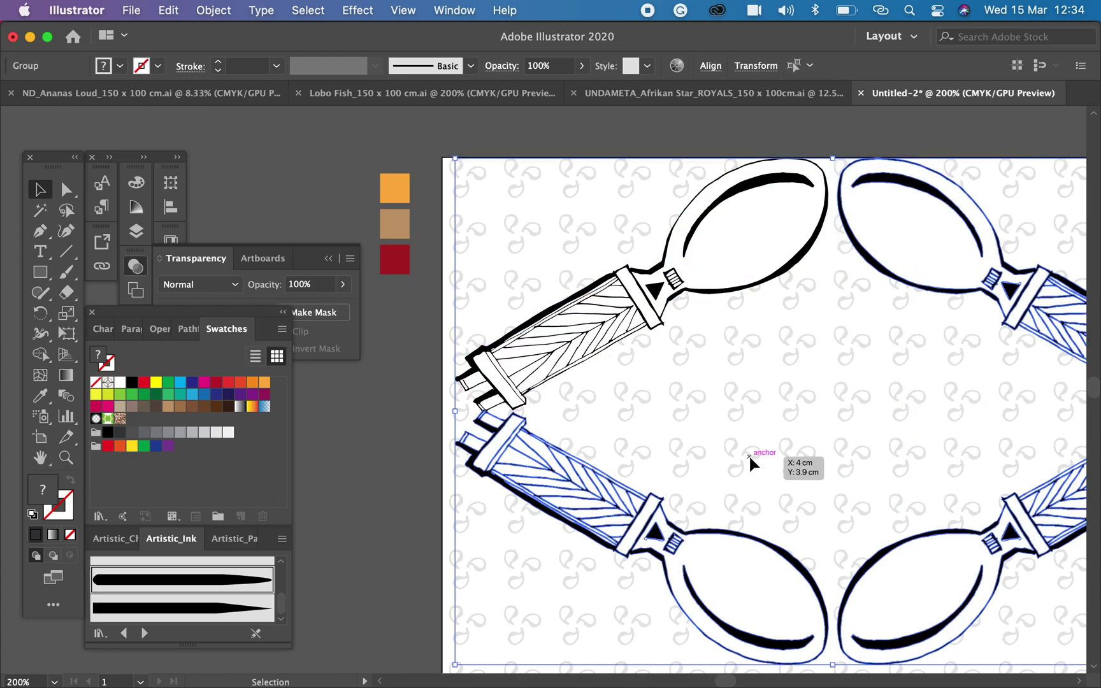
key(a)
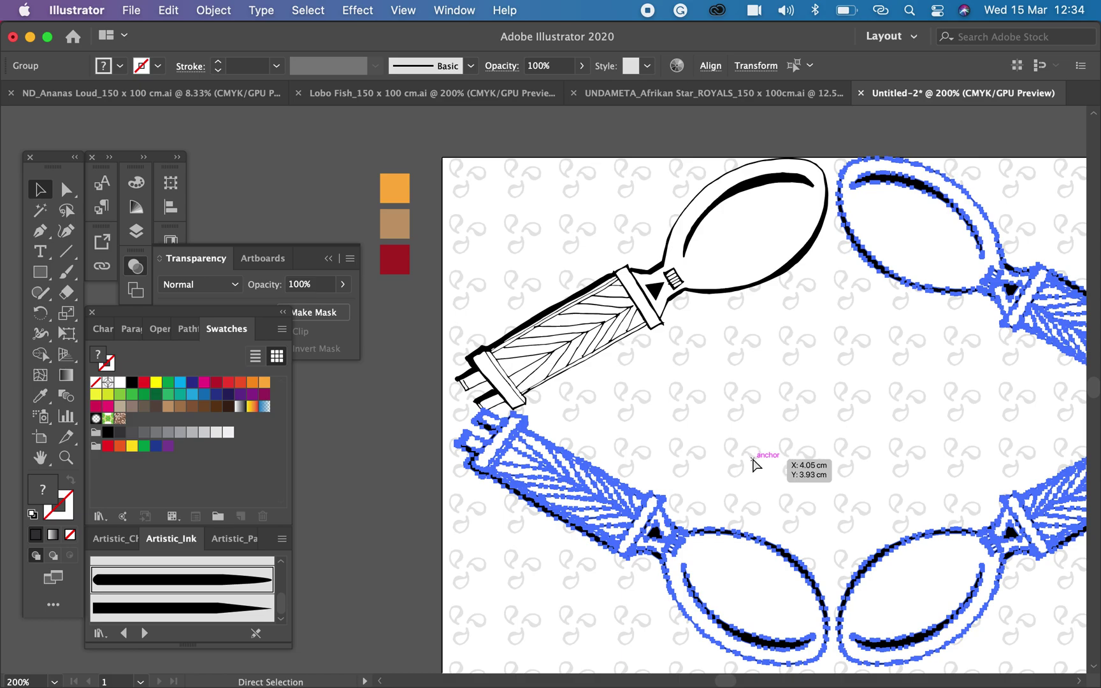
key(Delete)
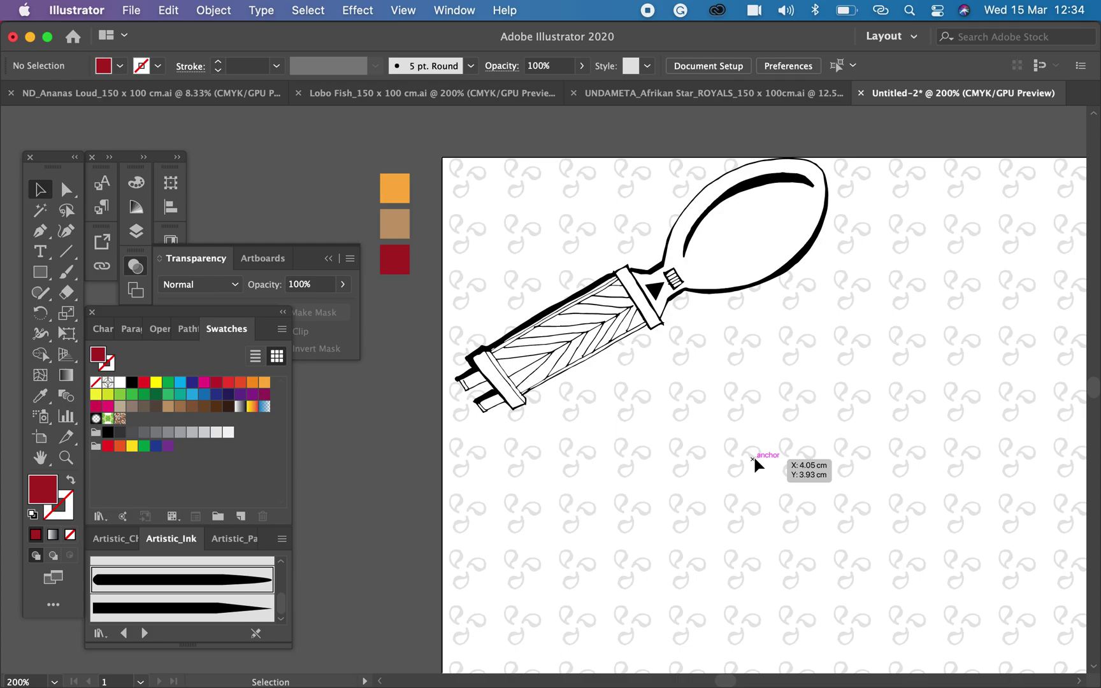
key(super+equal)
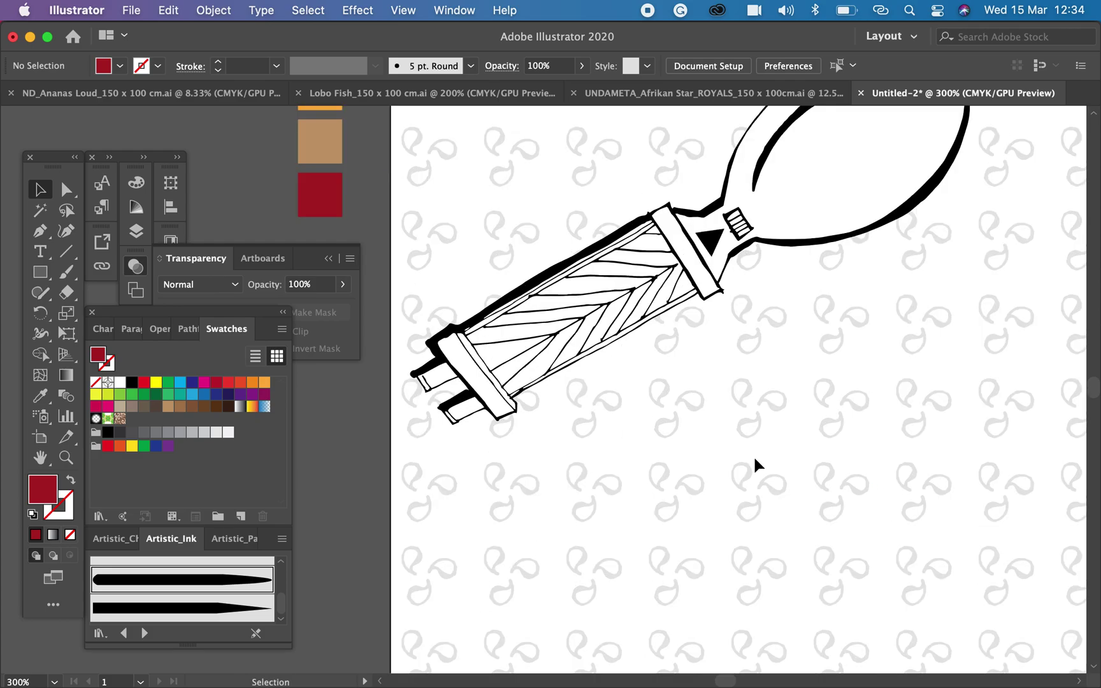
drag(713, 242, 613, 423)
click(638, 387)
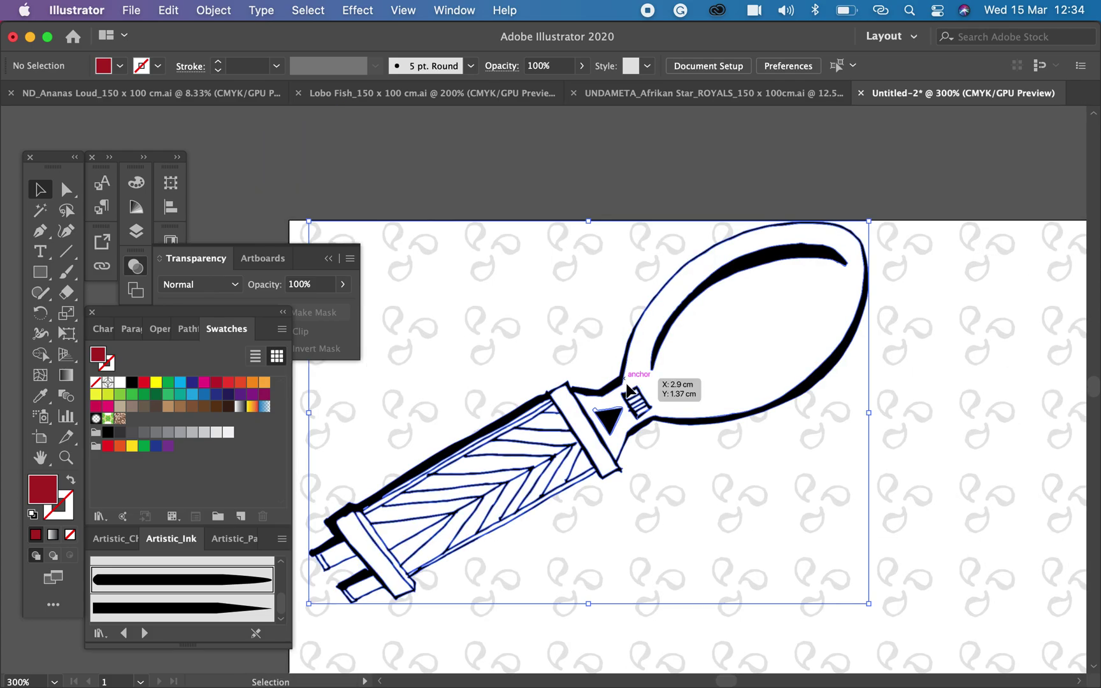
click(347, 344)
drag(471, 319, 602, 313)
key(a)
click(739, 202)
click(929, 377)
click(51, 194)
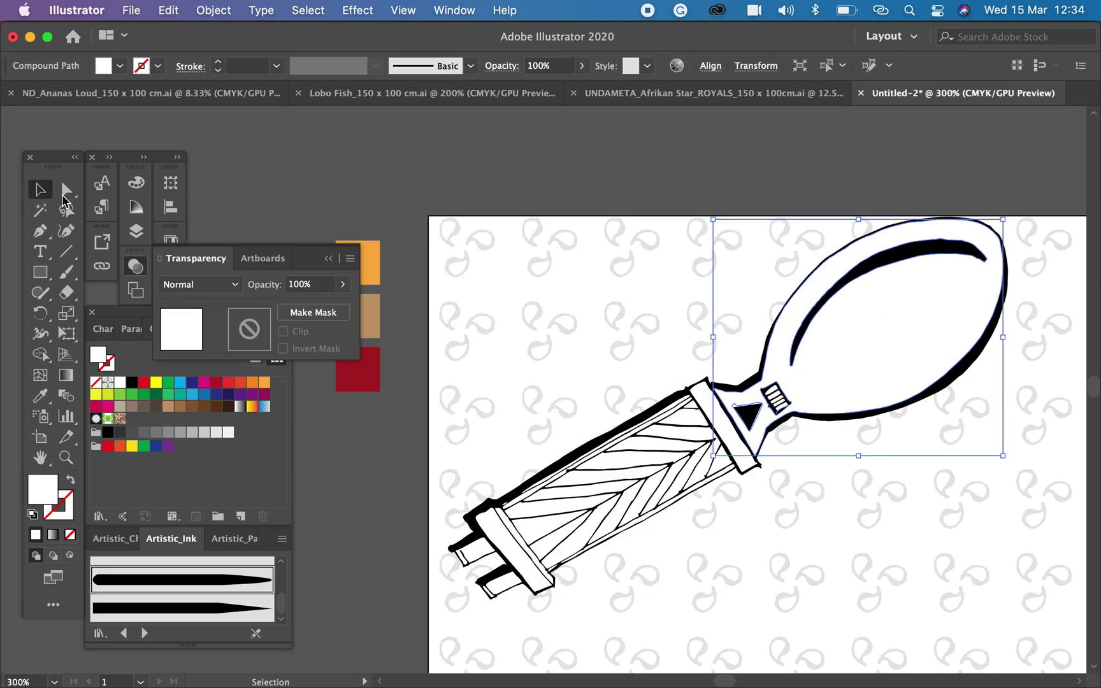
click(525, 284)
click(66, 189)
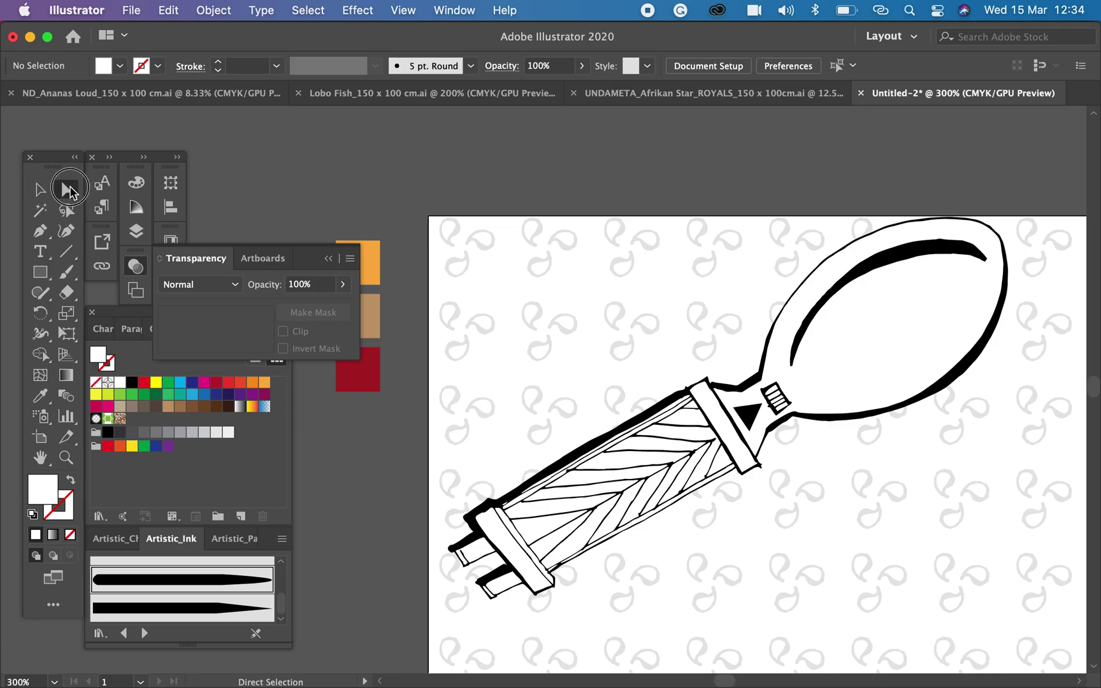
click(833, 327)
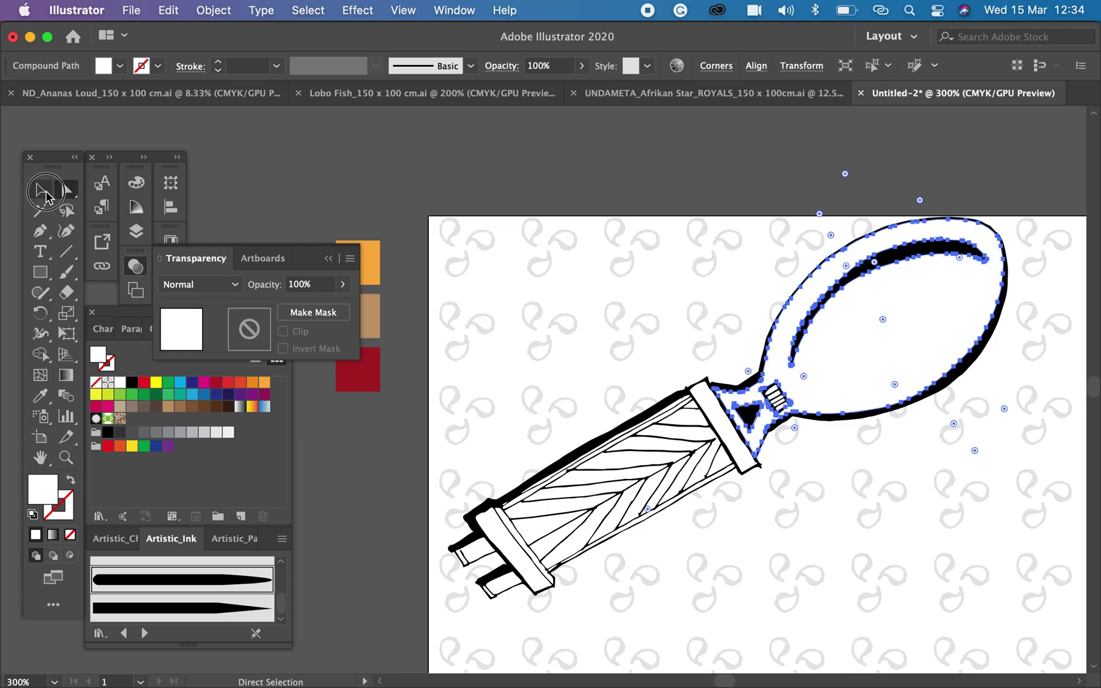
click(40, 189)
Select all shapes with the same fill colour as the white spoon bowl and fill them with the palette's light orange
click(66, 189)
click(762, 300)
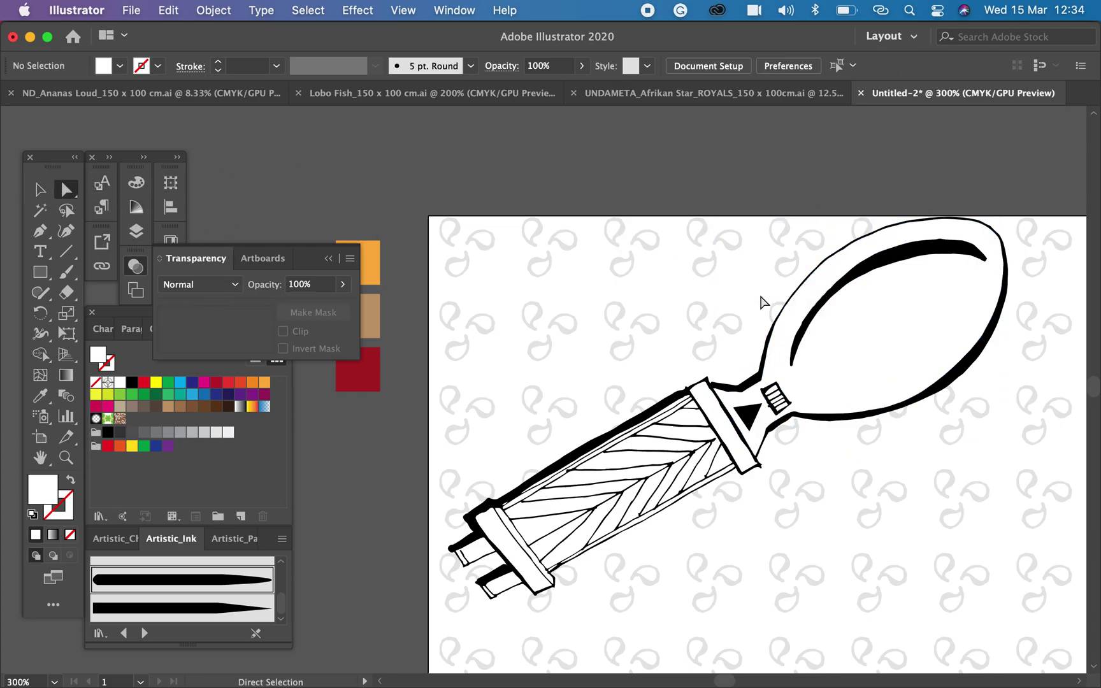
click(891, 330)
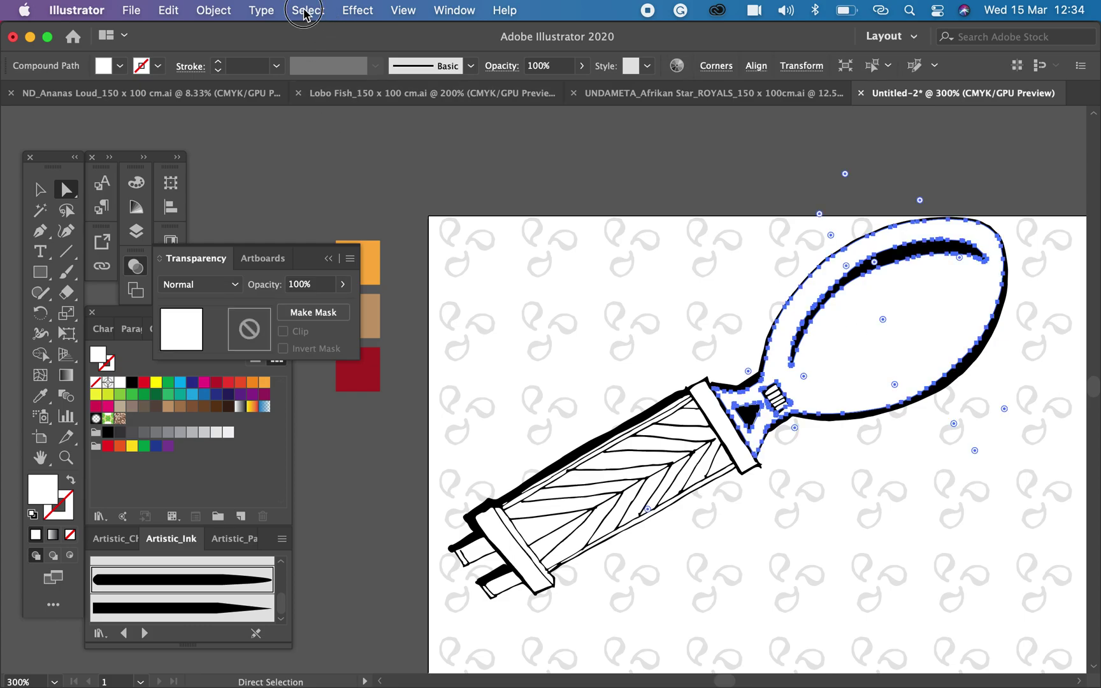
click(307, 11)
mouse_move(385, 205)
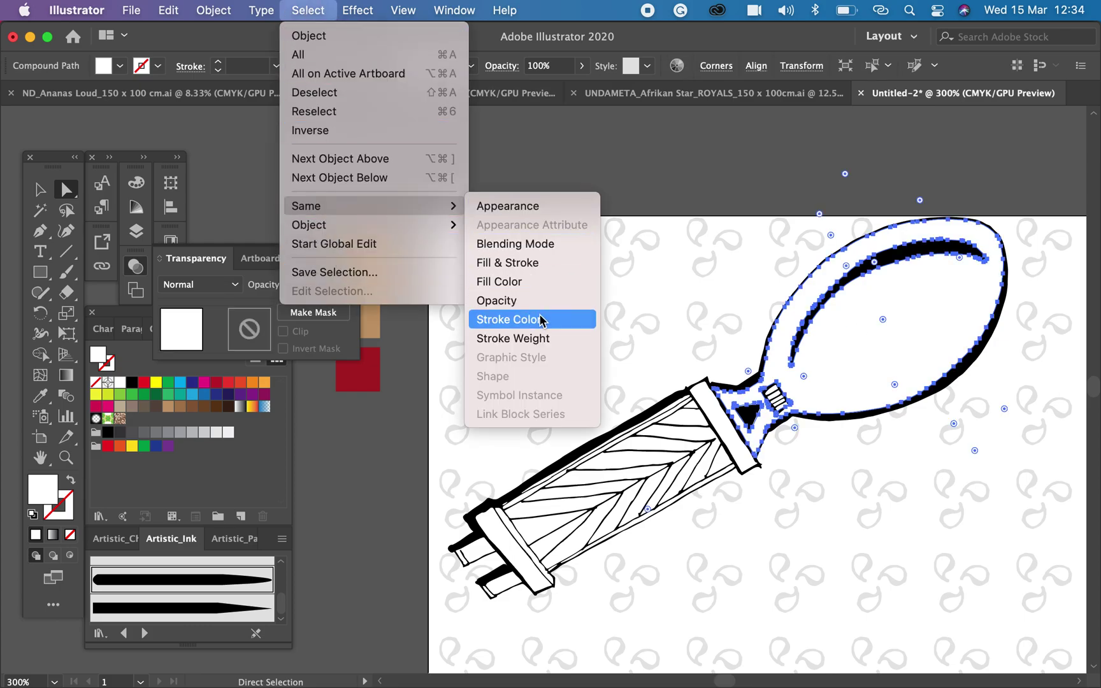
click(515, 281)
click(40, 396)
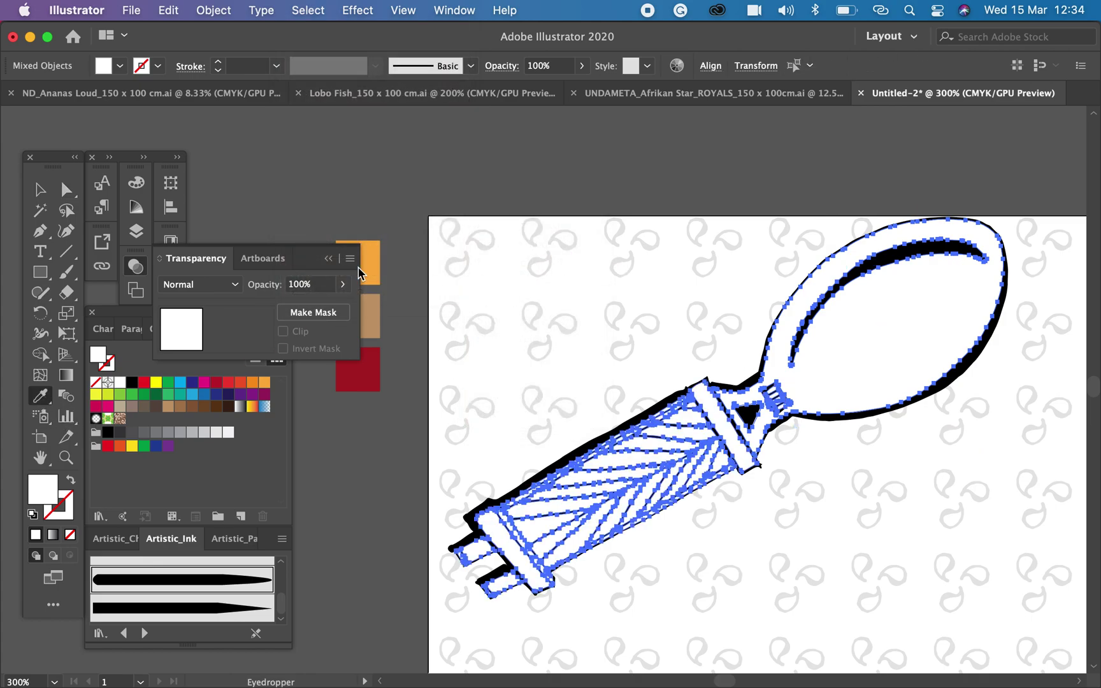
click(373, 252)
click(67, 190)
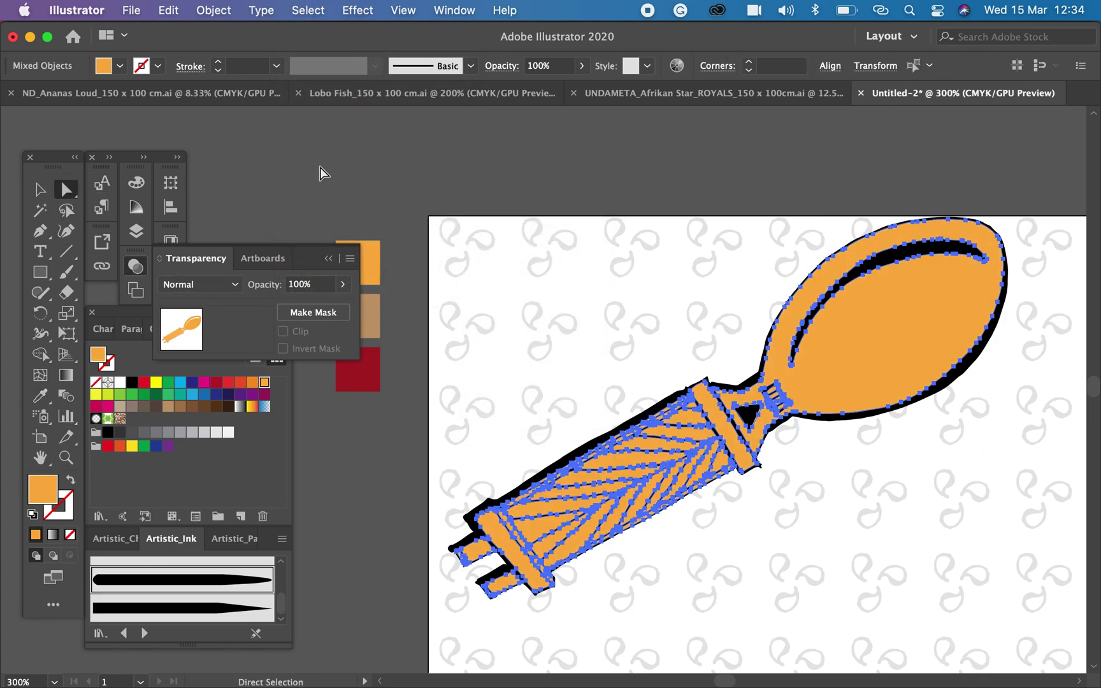
click(415, 268)
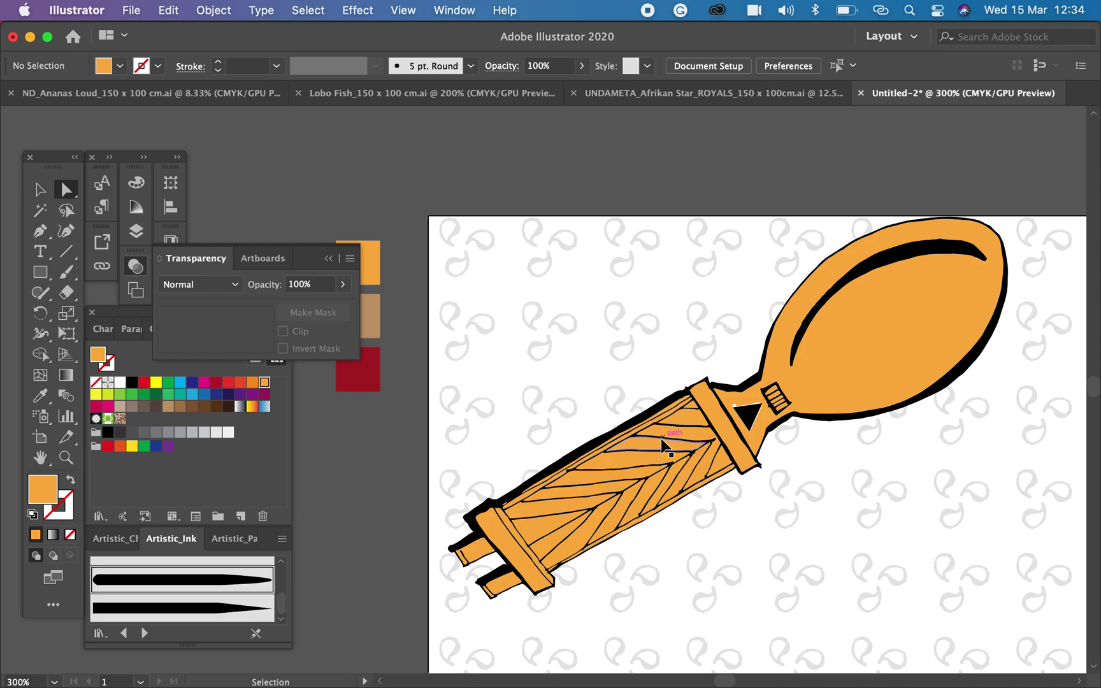
Enlarge the black triangle on the spoon's neck so it covers the white gap around it
key(super+equal)
key(super+equal)
key(super+equal)
drag(902, 437, 662, 371)
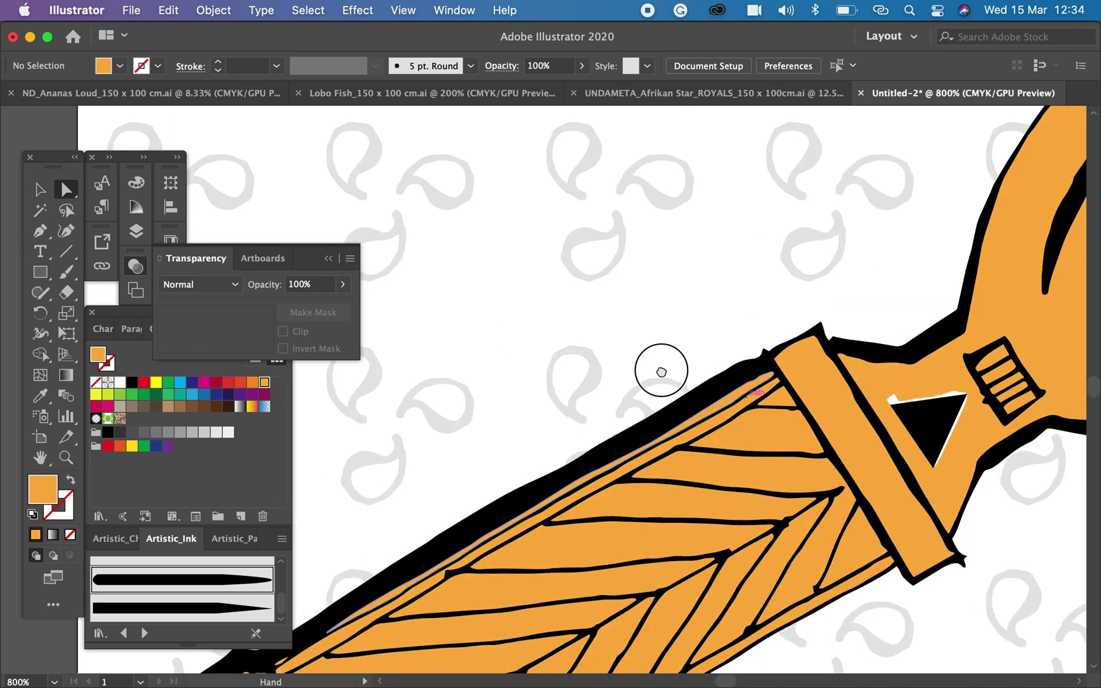
scroll(661, 371, right, 10)
scroll(661, 371, down, 4)
click(667, 322)
click(54, 193)
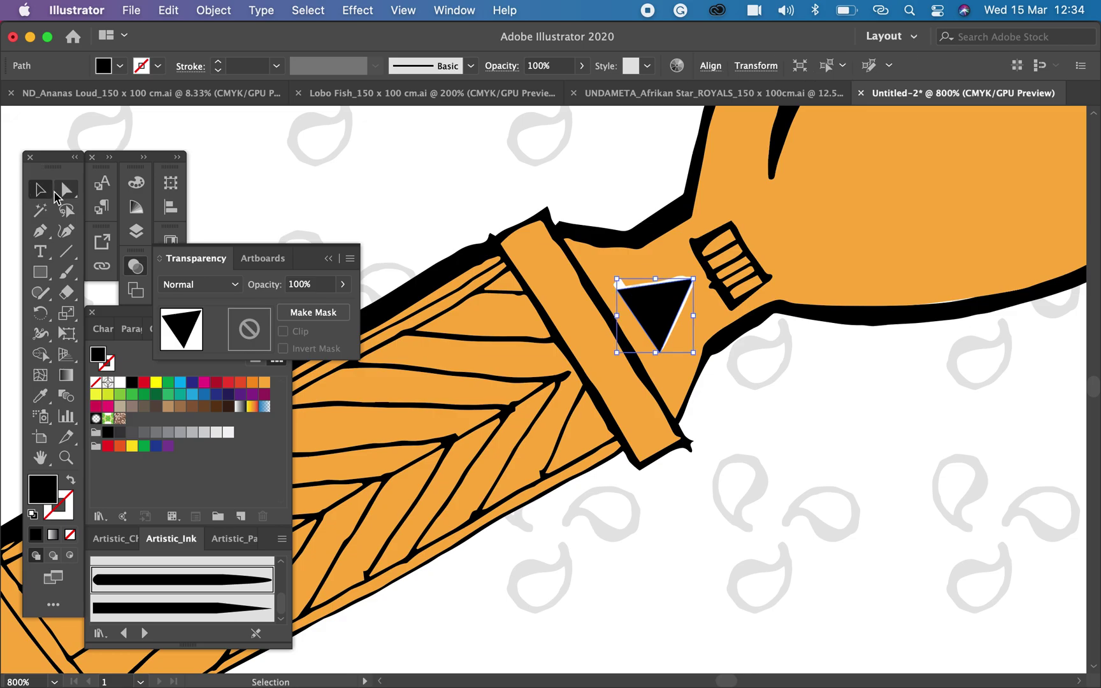
drag(617, 278, 600, 268)
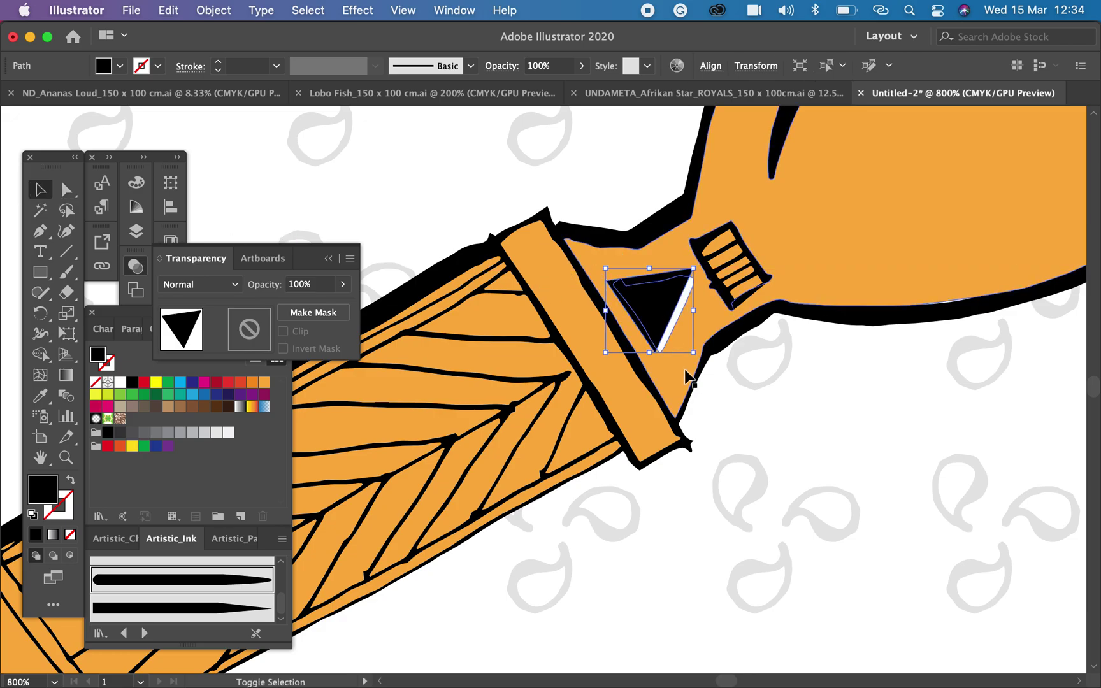
mouse_move(694, 354)
mouse_down()
mouse_move(711, 369)
mouse_move(701, 360)
mouse_up()
drag(666, 313, 666, 311)
drag(698, 360, 702, 354)
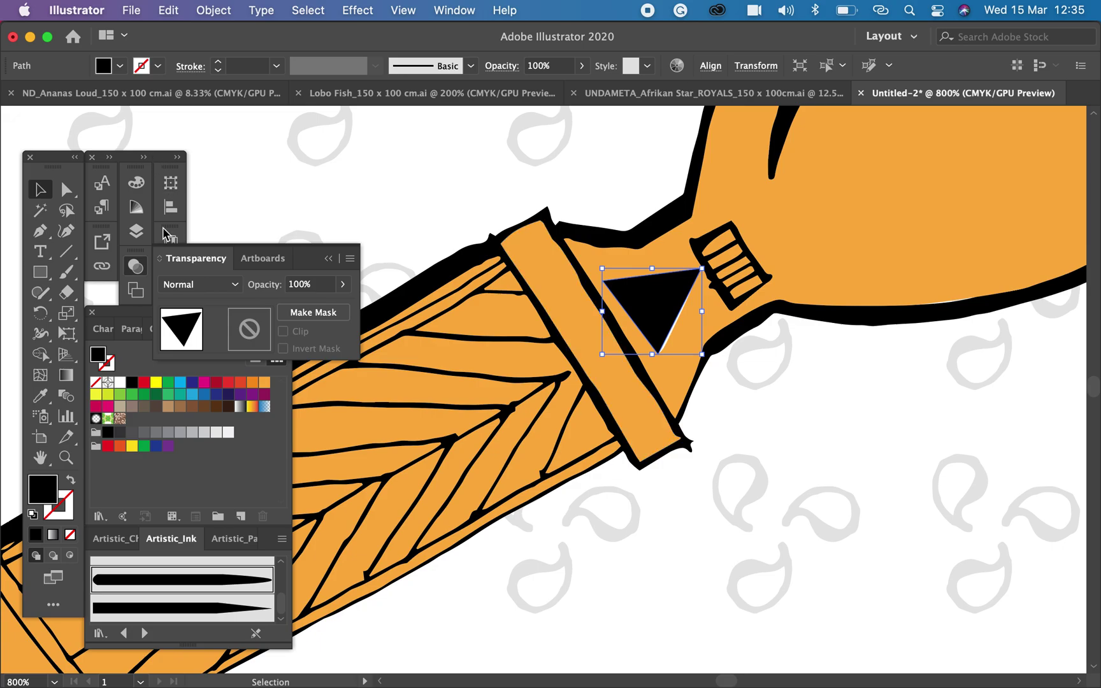
Delete the black triangle from the spoon's neck
click(70, 193)
click(593, 186)
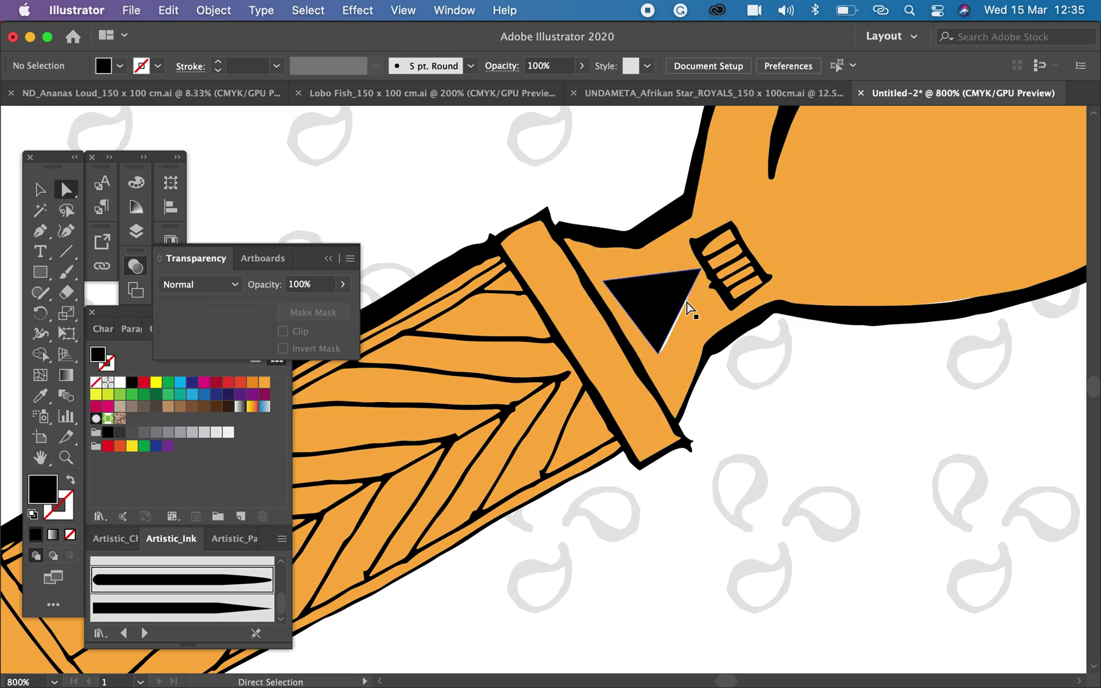
click(685, 308)
click(677, 305)
key(Delete)
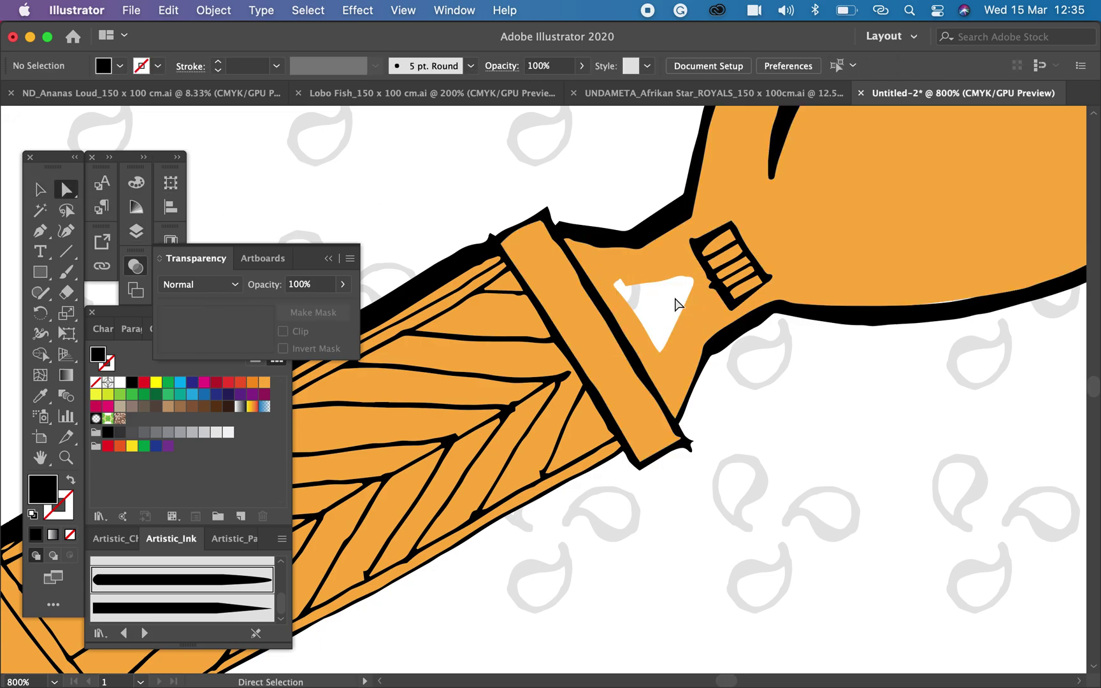
Try to rework the upper edge of the triangular opening in the spoon's neck with the Pen tool
click(625, 294)
click(39, 231)
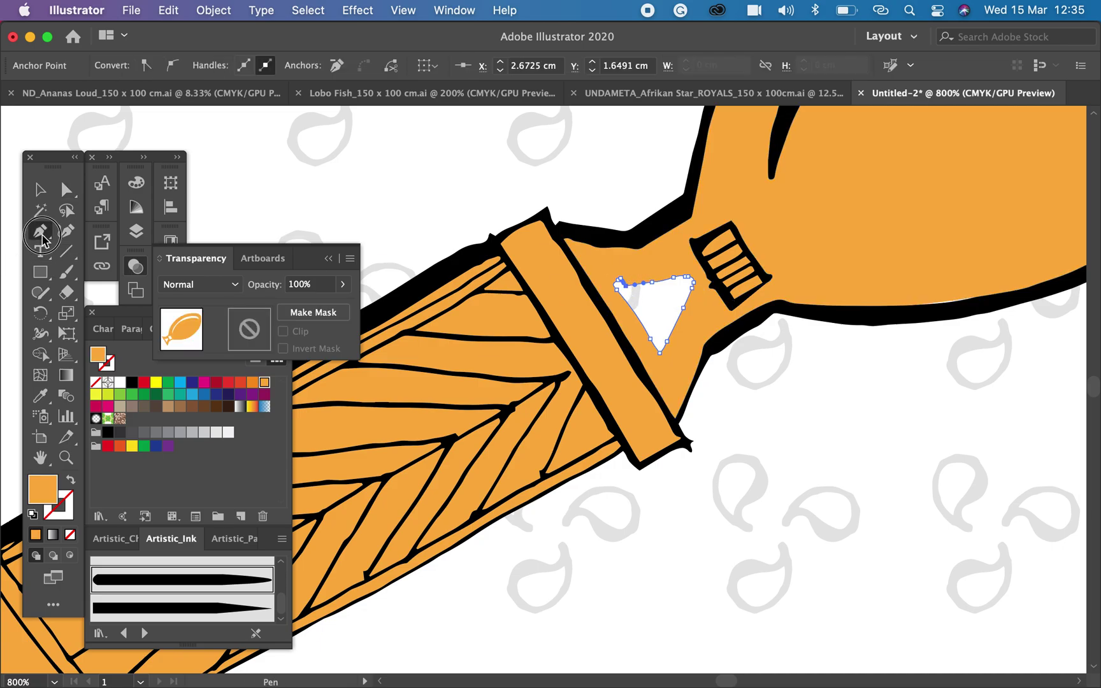
click(642, 283)
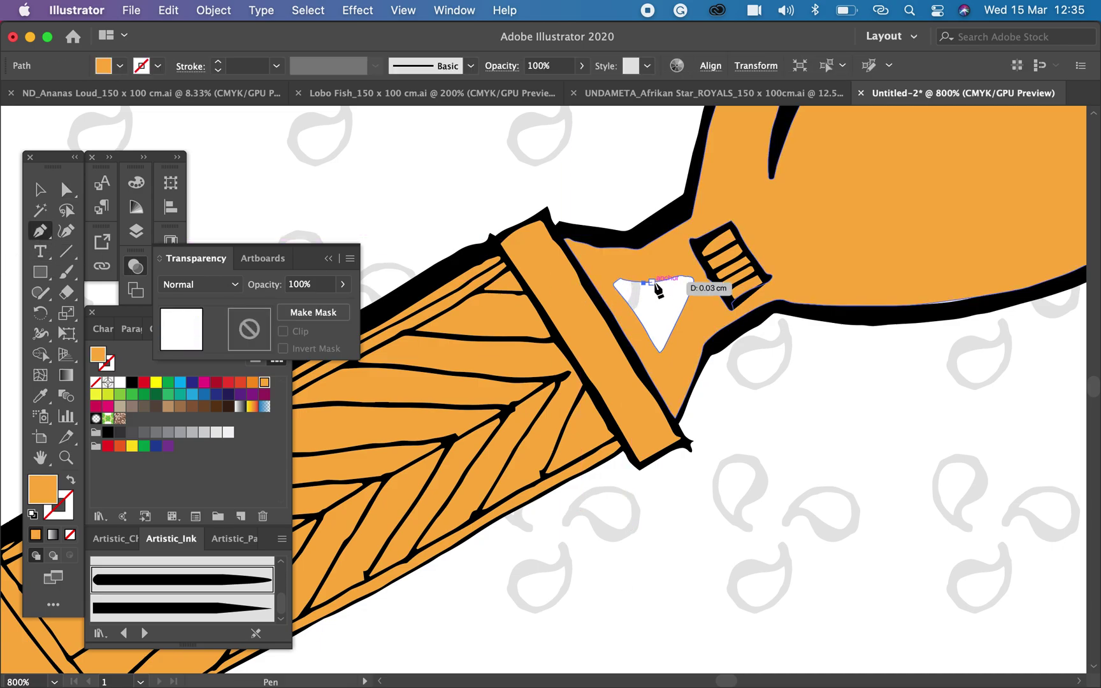
click(644, 284)
key(v)
click(482, 199)
key(super+minus)
key(super+minus)
key(super+minus)
key(super+minus)
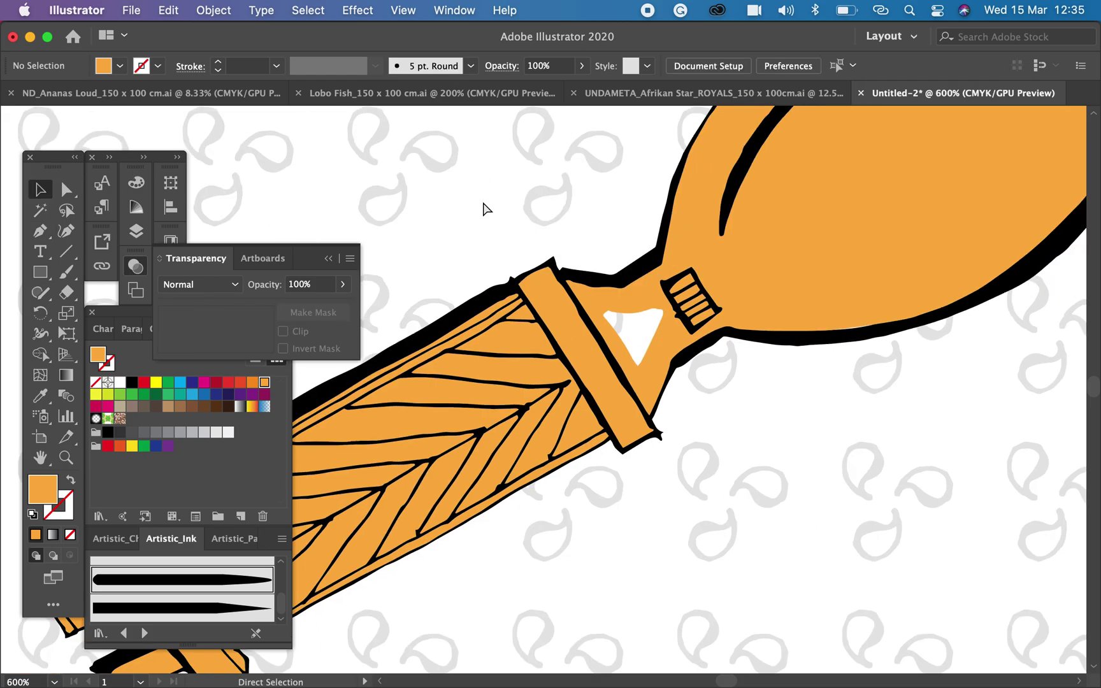
scroll(556, 278, down, 3)
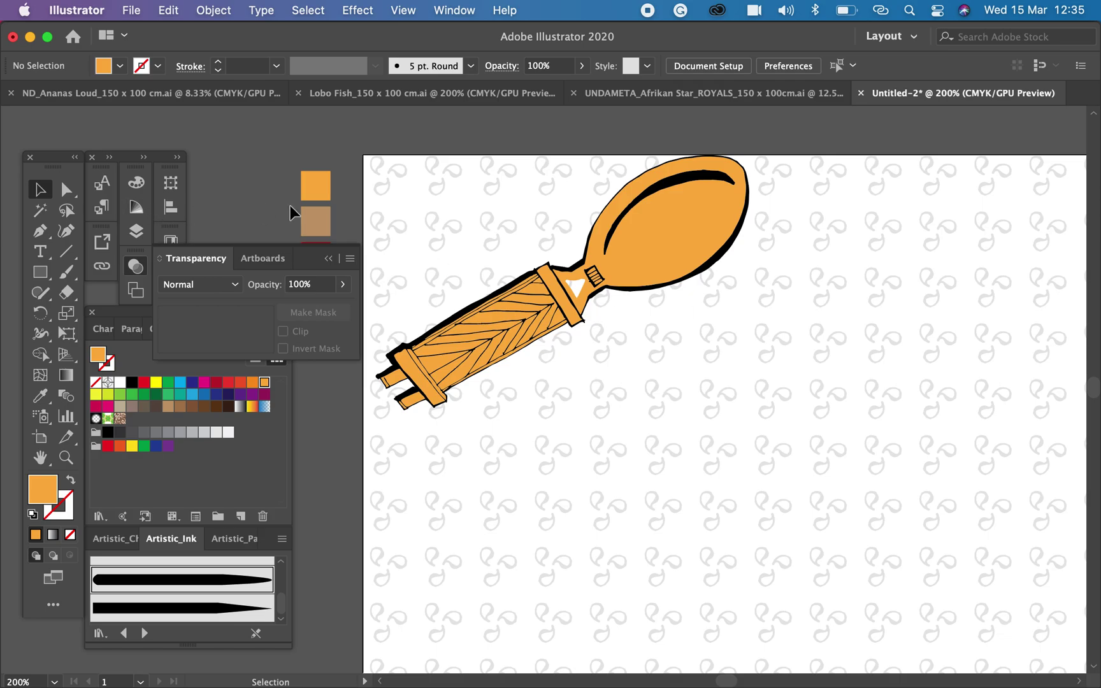
Select alternating stripes of the herringbone pattern on both sides of the spoon handle's centre line
key(super+plus)
key(super+plus)
key(super+plus)
key(space)
drag(462, 164, 733, 343)
drag(578, 268, 703, 302)
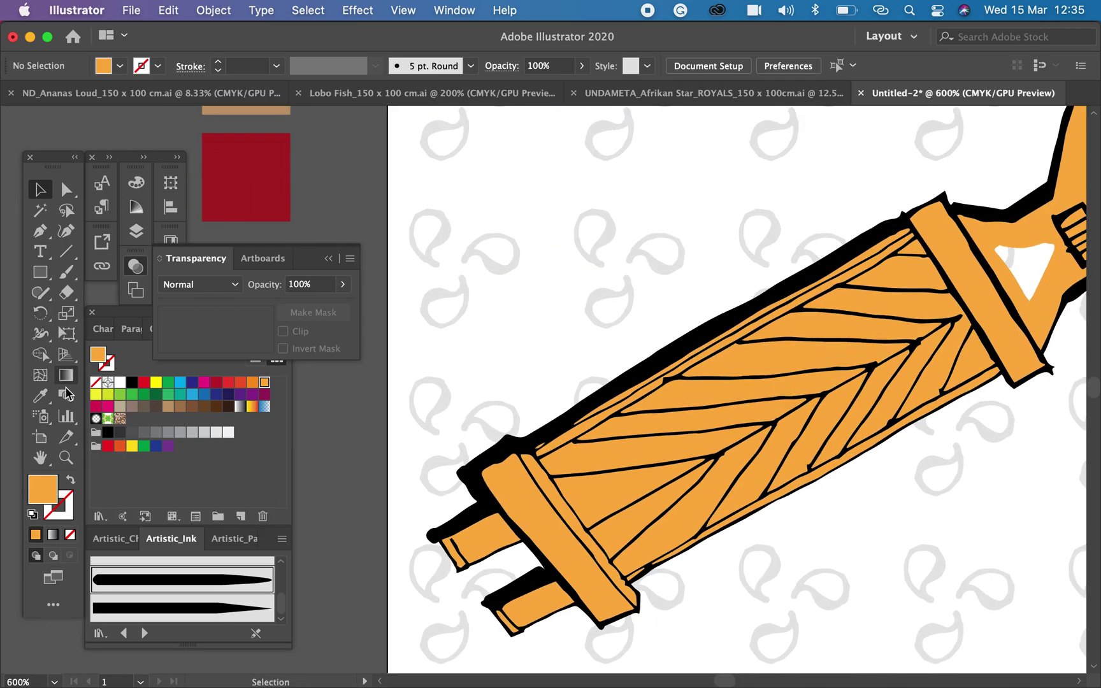
click(66, 189)
click(901, 294)
shift+click(849, 334)
shift+click(726, 399)
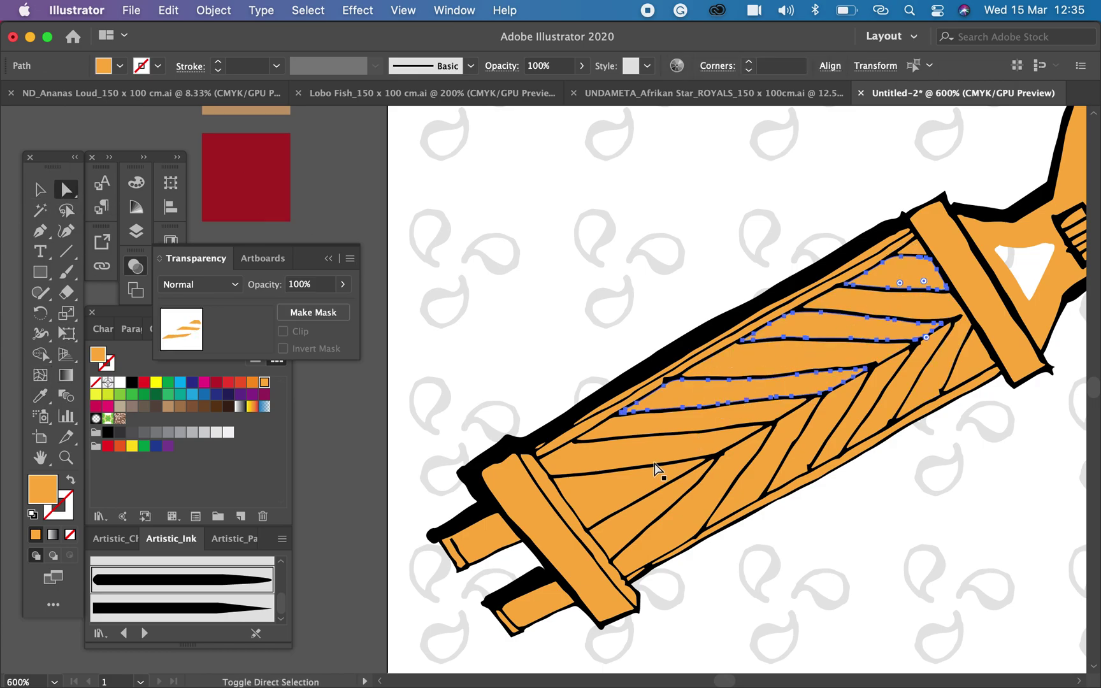
shift+click(653, 462)
shift+click(644, 528)
shift+click(747, 479)
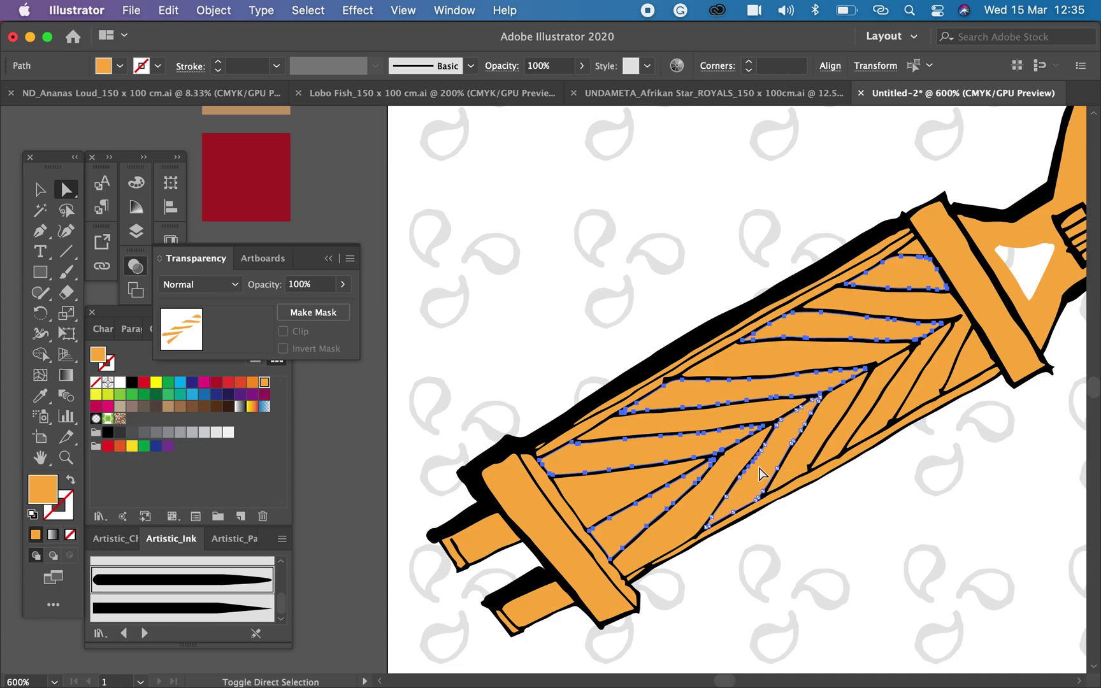
shift+click(885, 377)
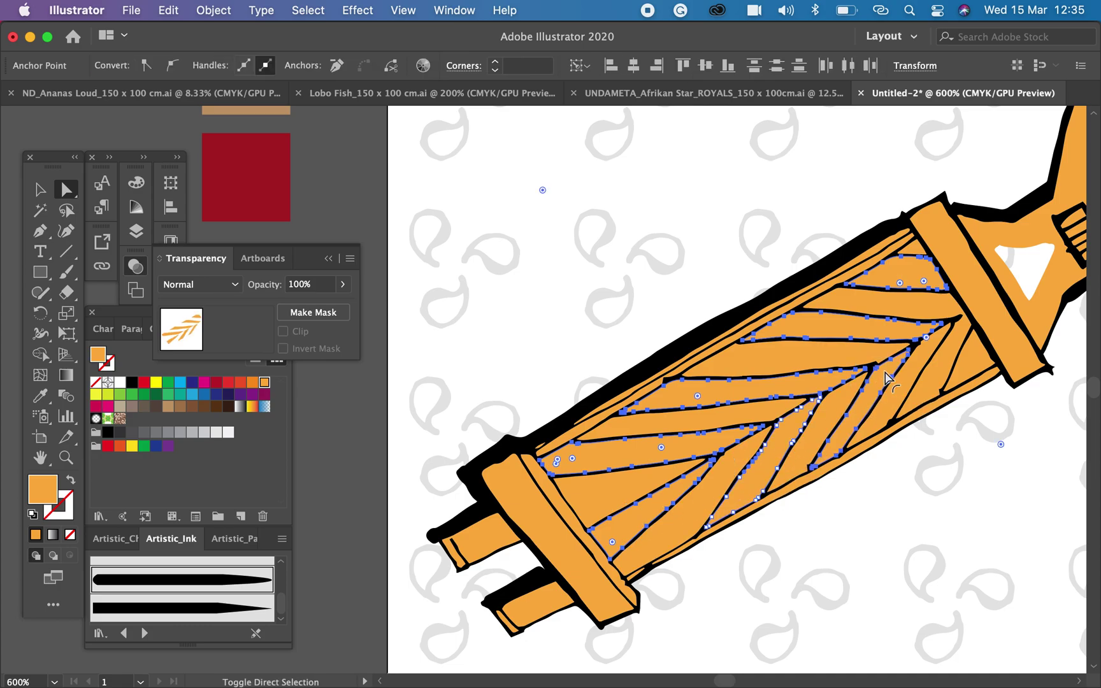
shift+click(951, 364)
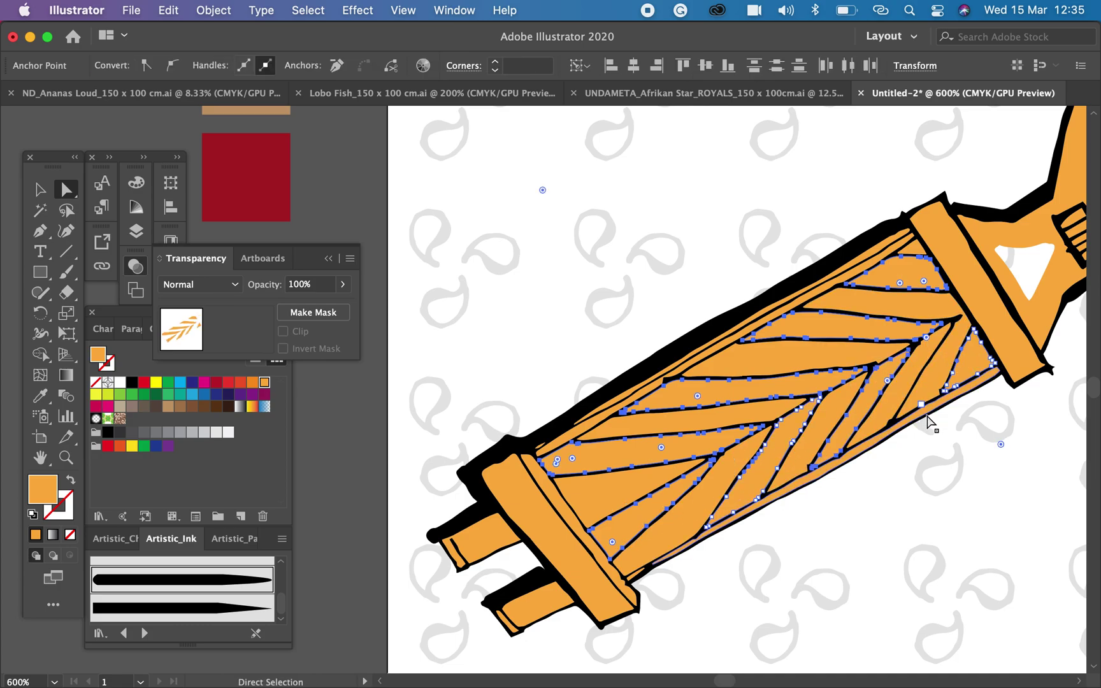
Recolour alternate stripes of the orange chevron section dark red, sampling the dark red swatch square beside the artboard with the Eyedropper
click(961, 441)
click(941, 376)
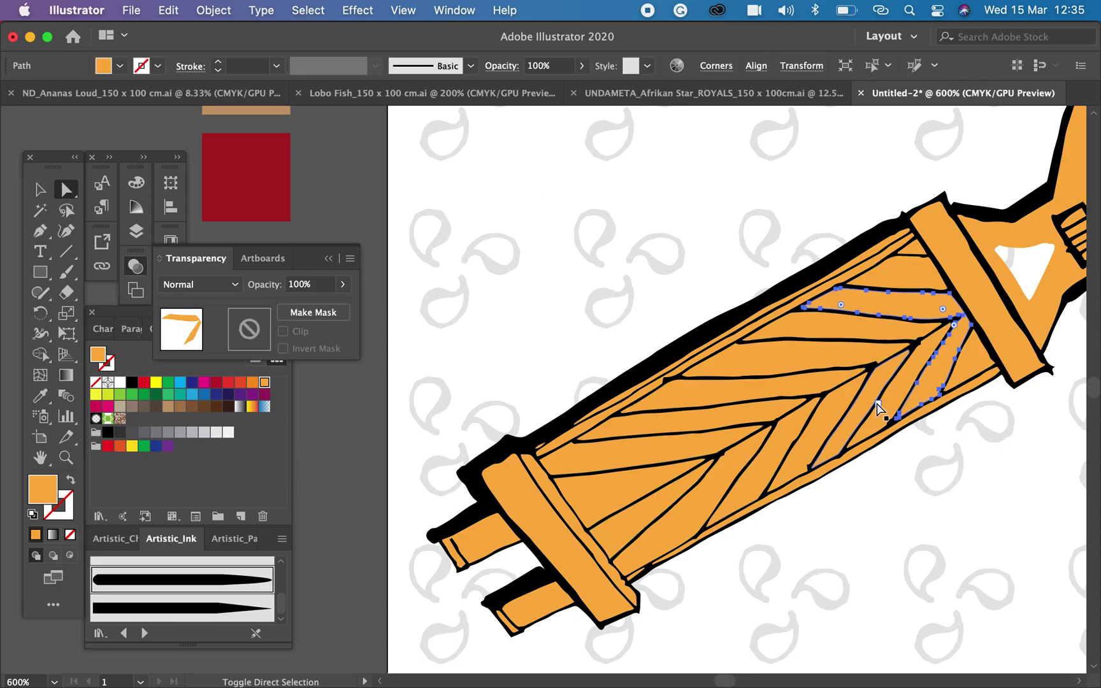
shift+click(881, 388)
shift+click(782, 450)
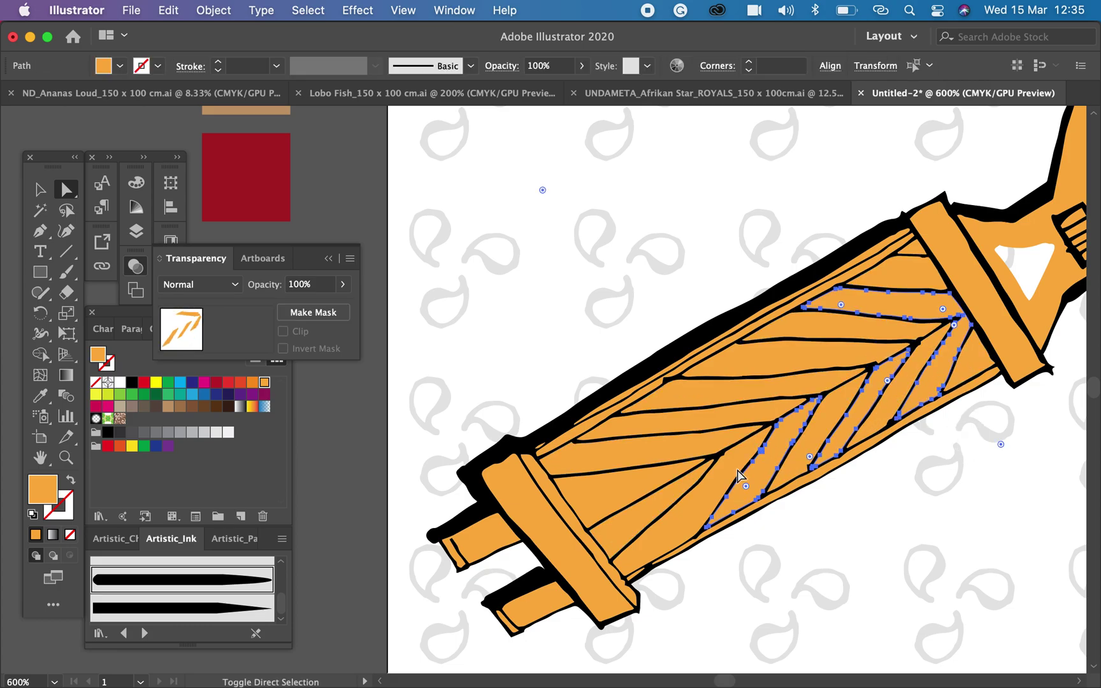
shift+click(665, 504)
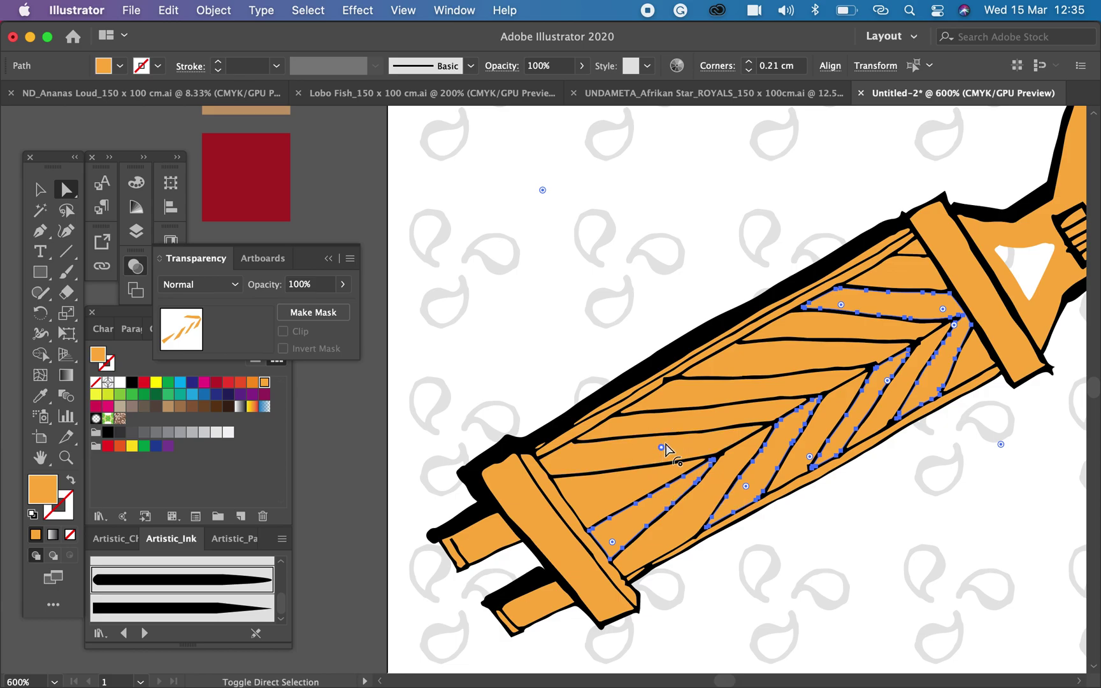
shift+click(739, 392)
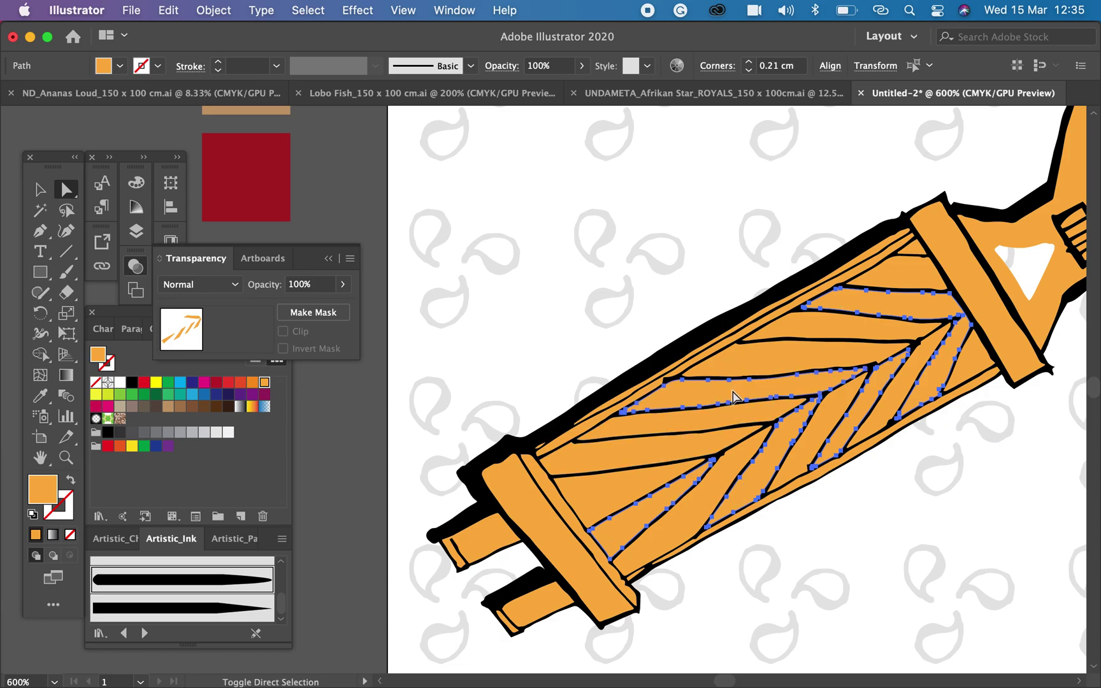
shift+click(819, 338)
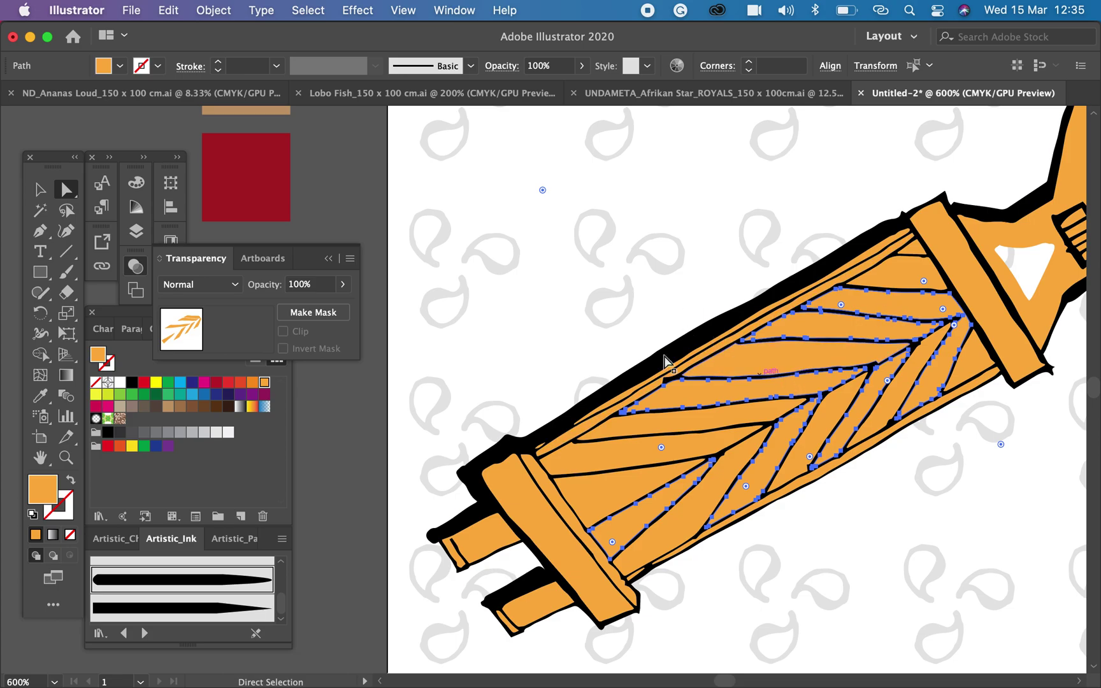
key(i)
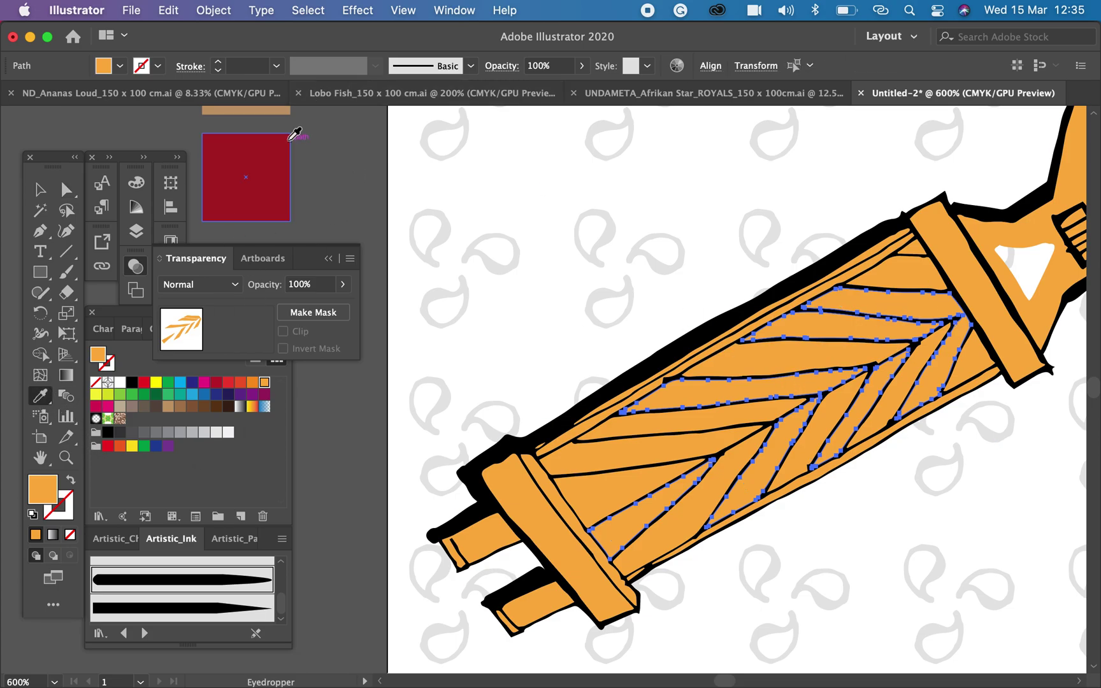
scroll(297, 134, up, 5)
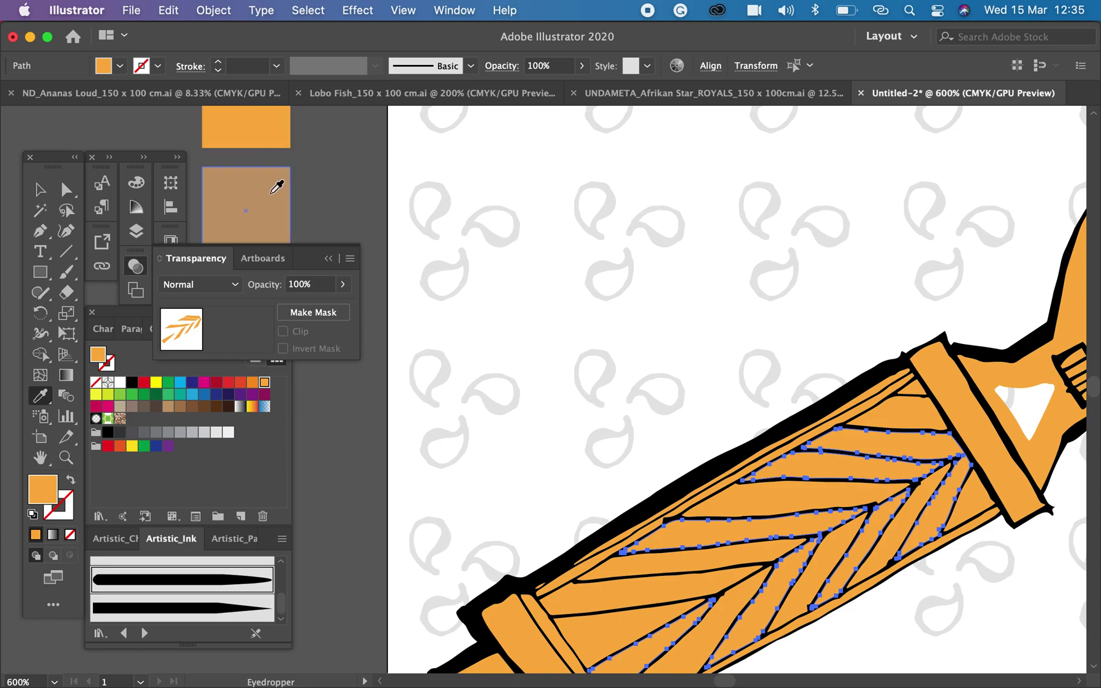
scroll(278, 186, down, 3)
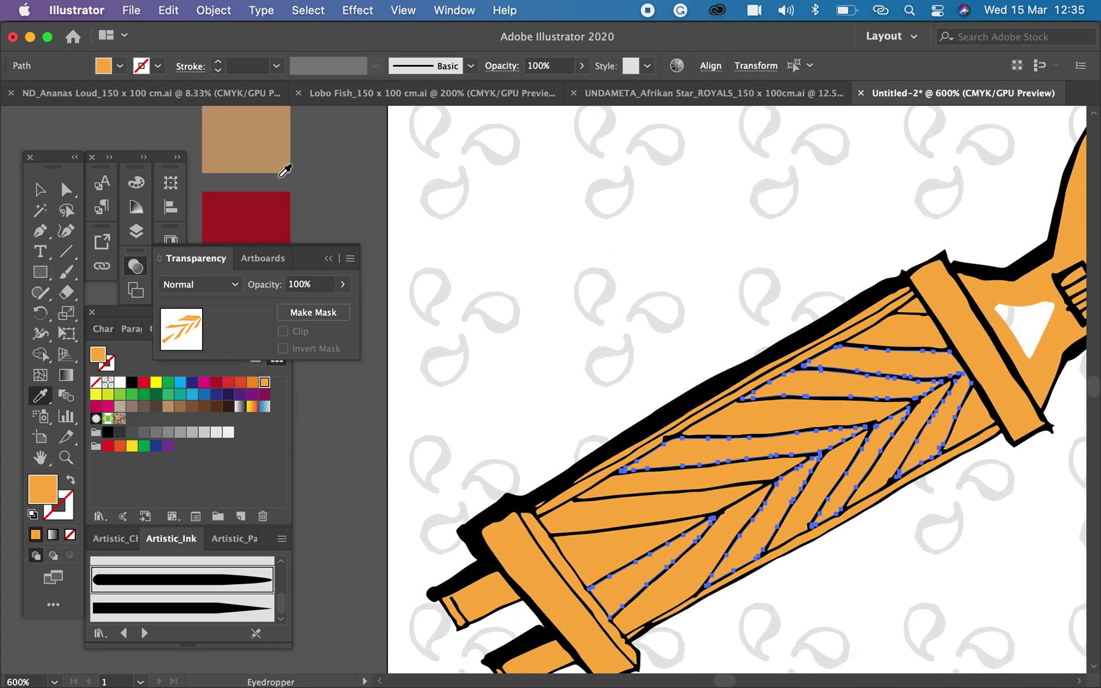
click(271, 203)
click(66, 189)
click(359, 183)
Fill the long orange stripe next to the lower cross-band with dark red, sampled from a neighbouring red stripe
key(super+minus)
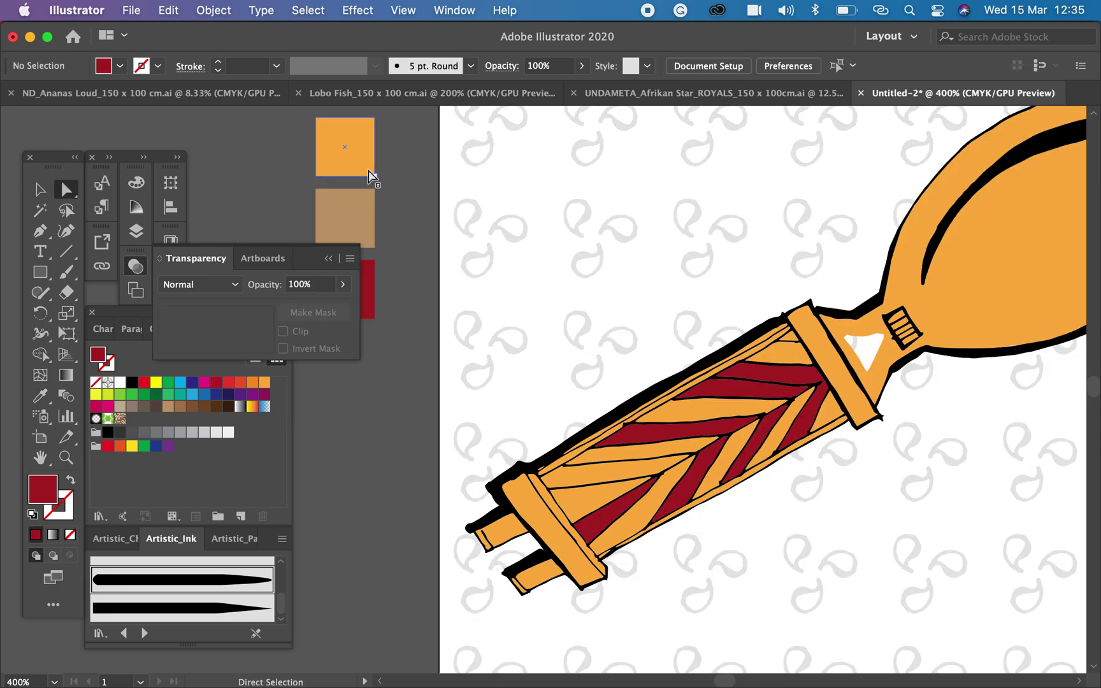
scroll(713, 385, down, 5)
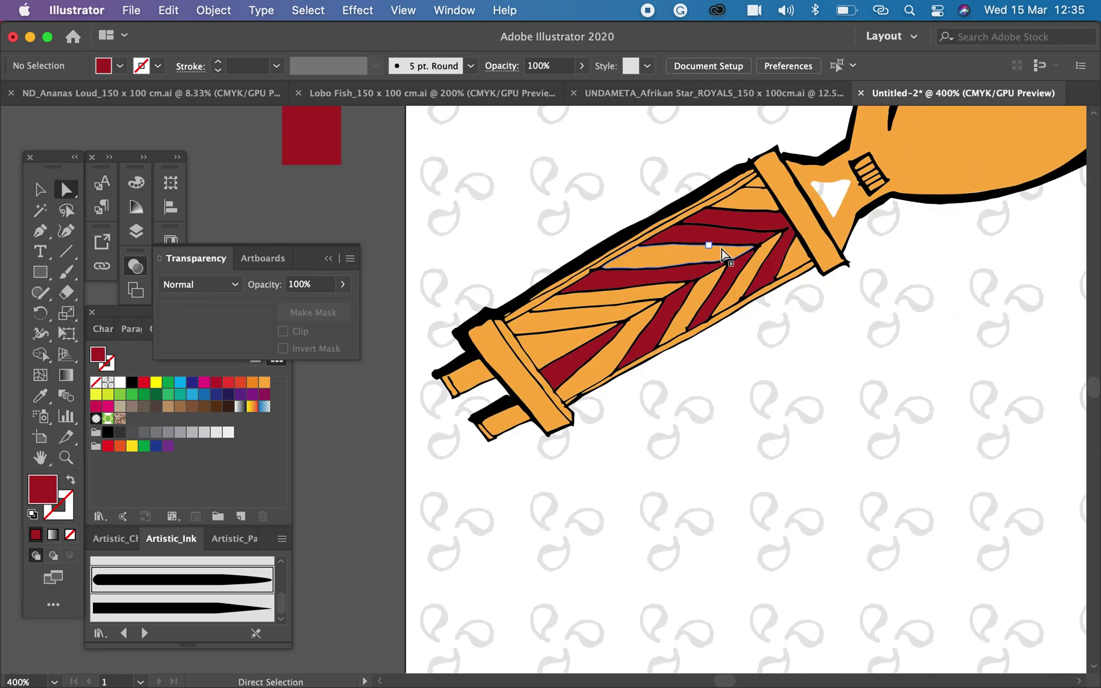
key(super+plus)
key(super+plus)
key(super+plus)
key(space)
drag(899, 197, 715, 305)
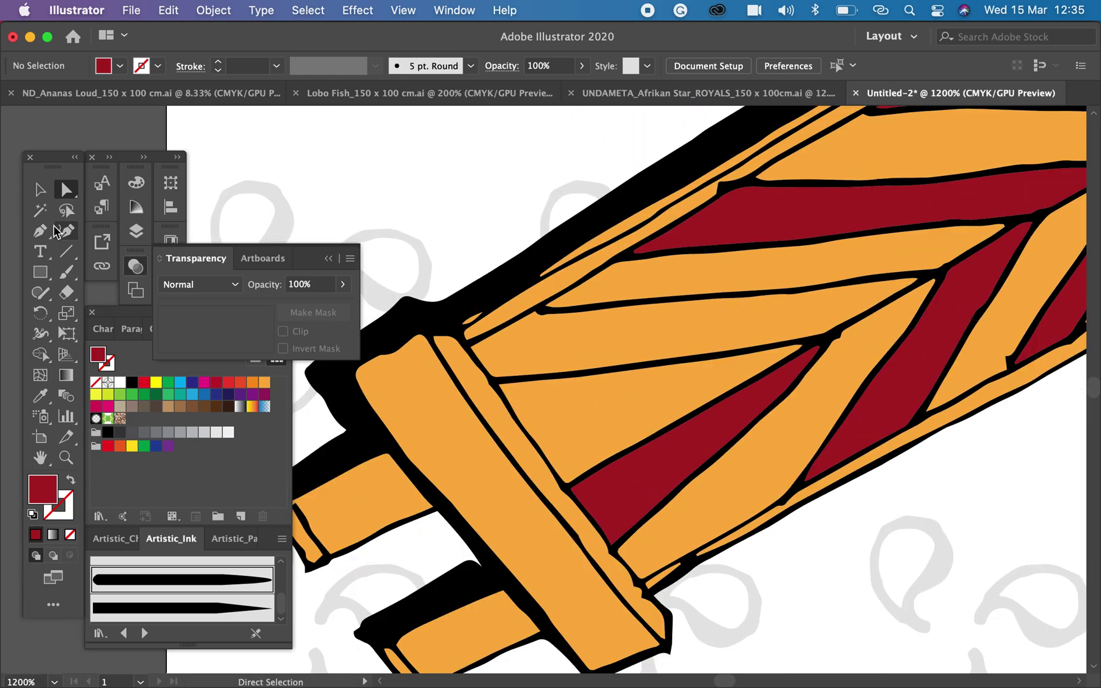
click(767, 337)
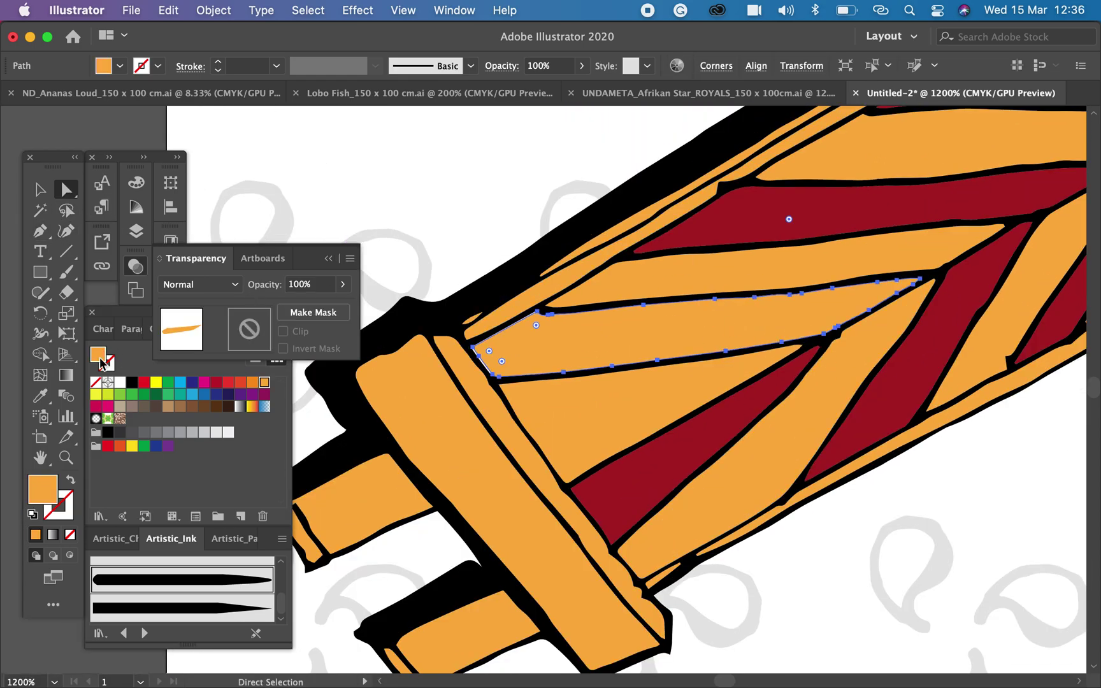
click(41, 396)
click(873, 209)
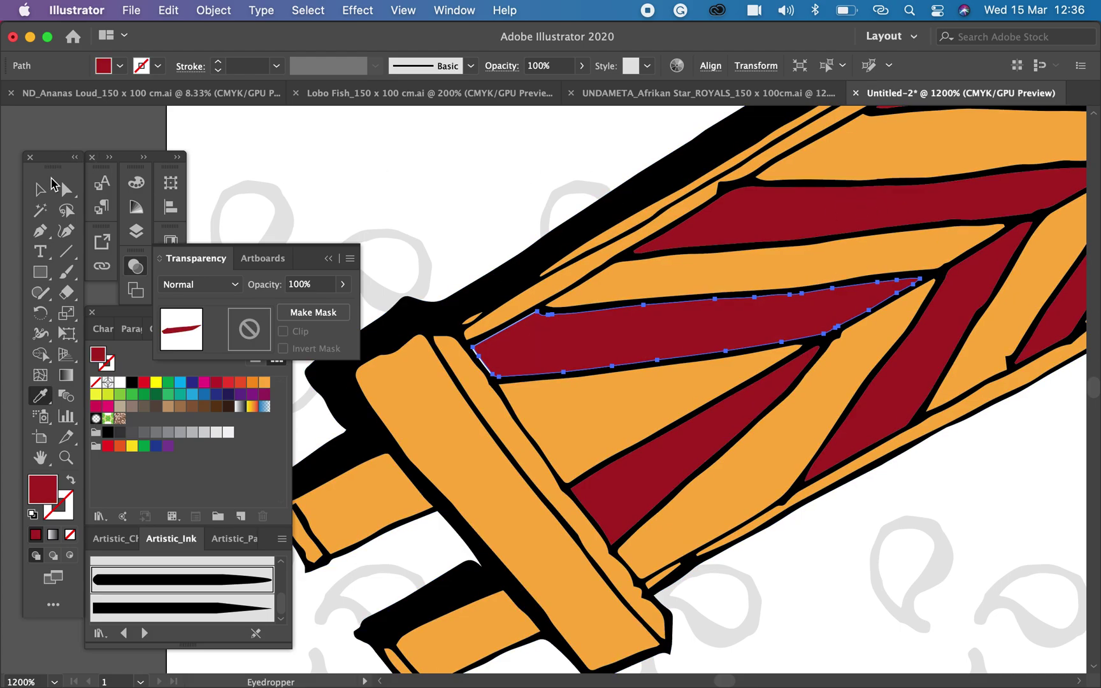
Draw a closed Pen shape around the upper arm of the red chevron nearest the upper cross-band and send it behind the artwork
click(42, 187)
drag(898, 253, 621, 358)
click(40, 231)
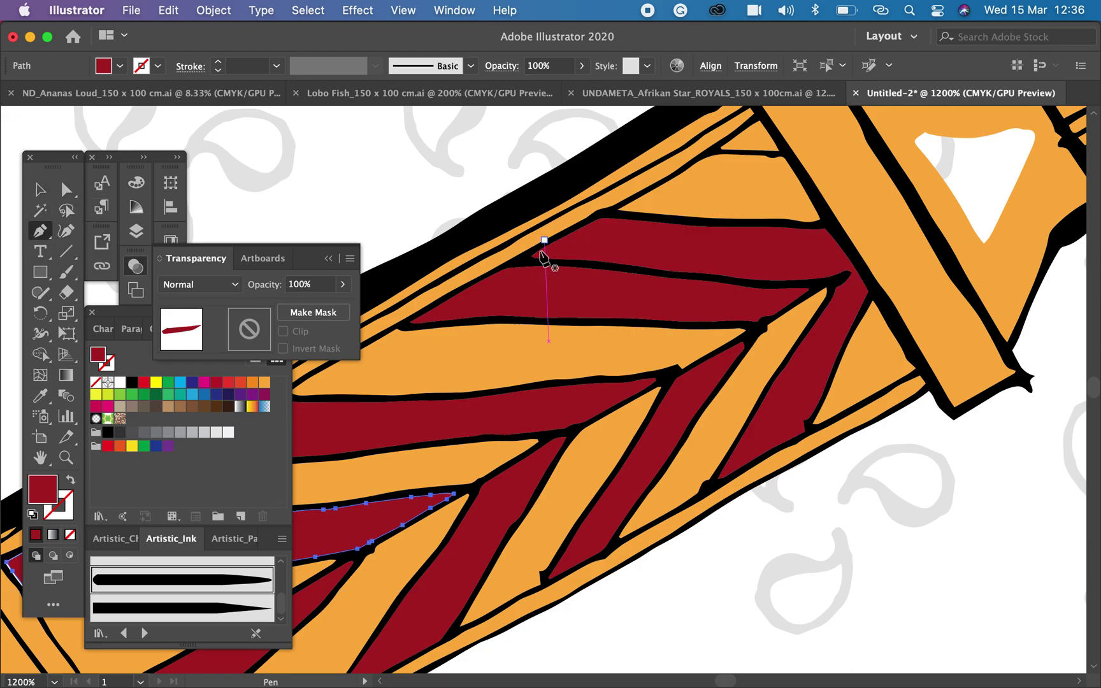
click(519, 258)
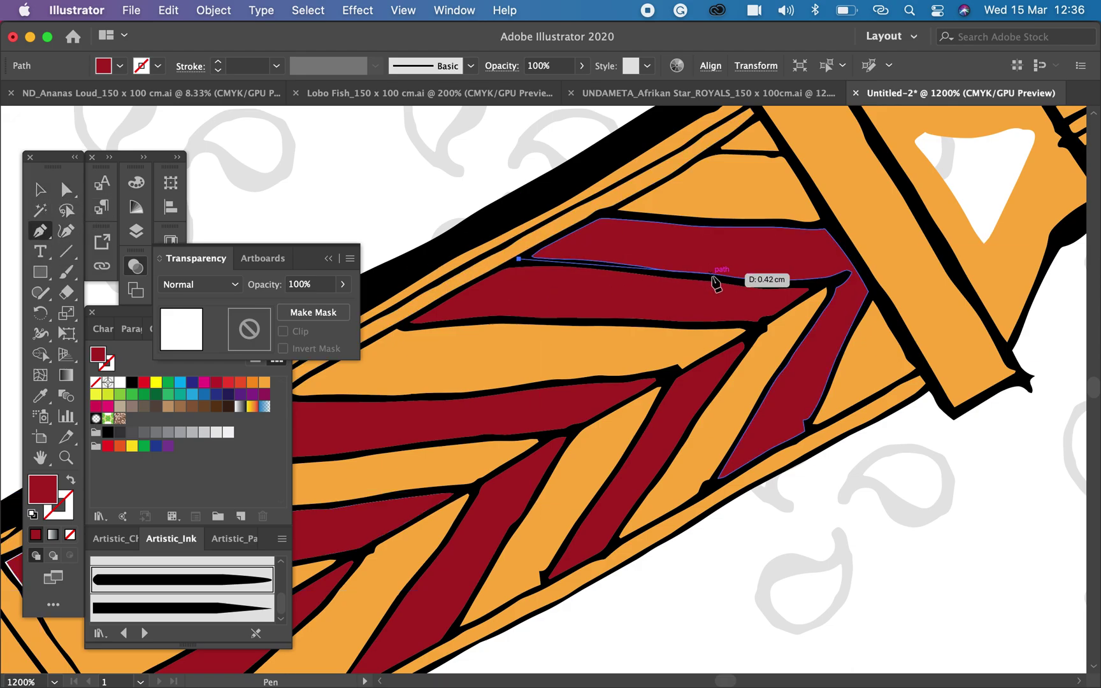
drag(826, 288, 846, 282)
click(858, 259)
click(826, 226)
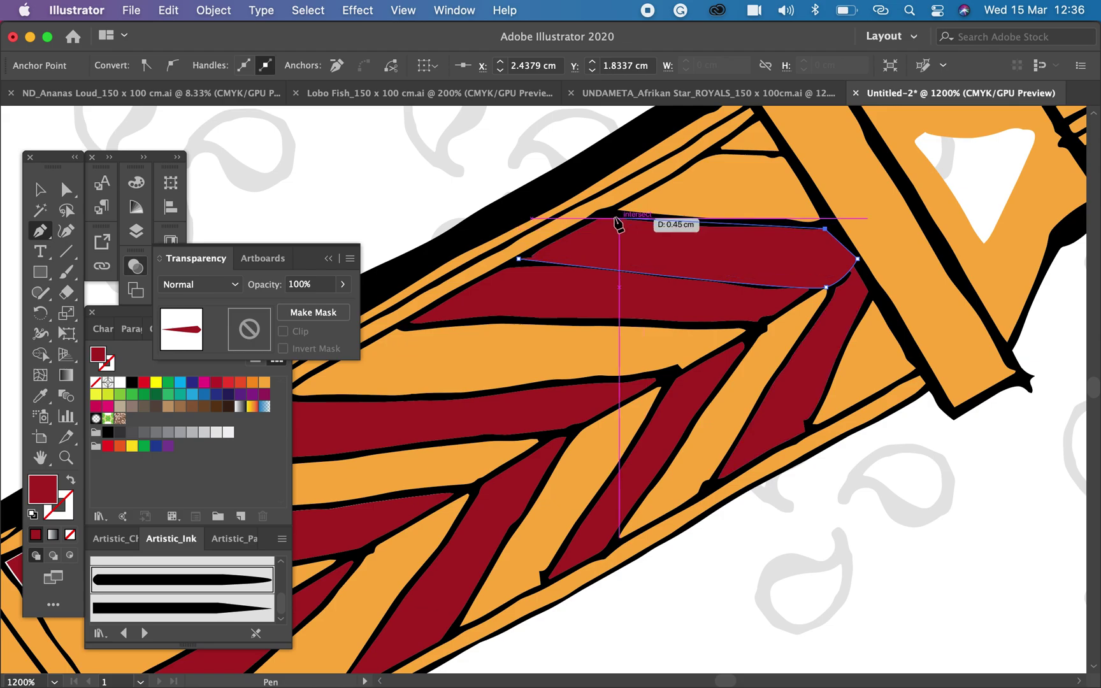
click(603, 209)
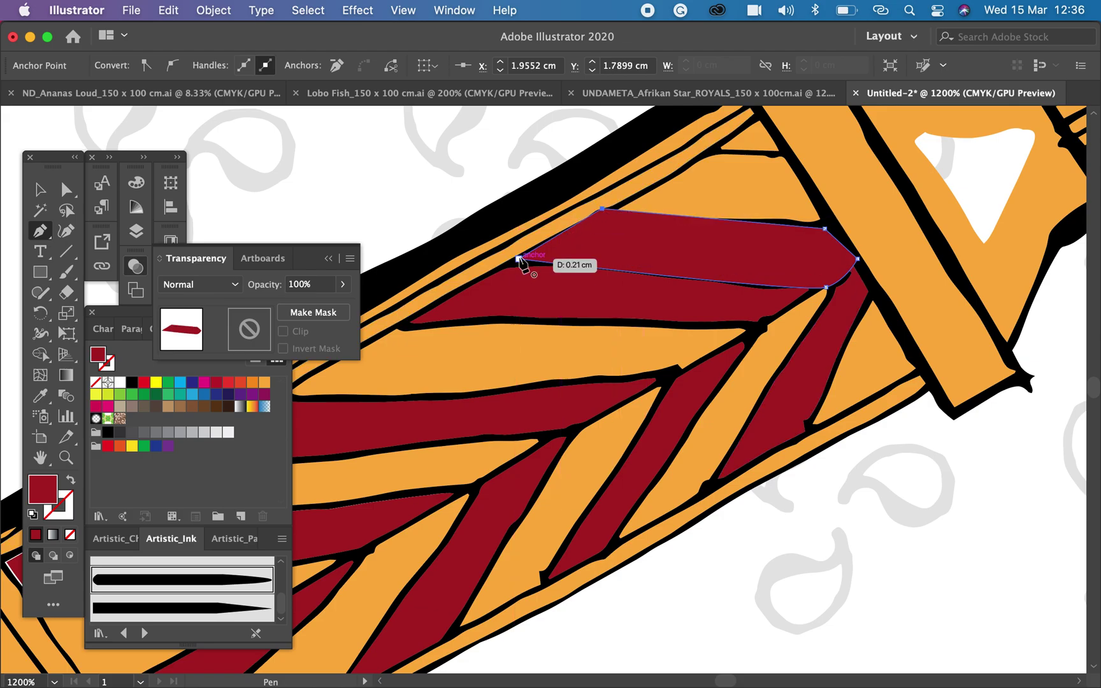
click(39, 191)
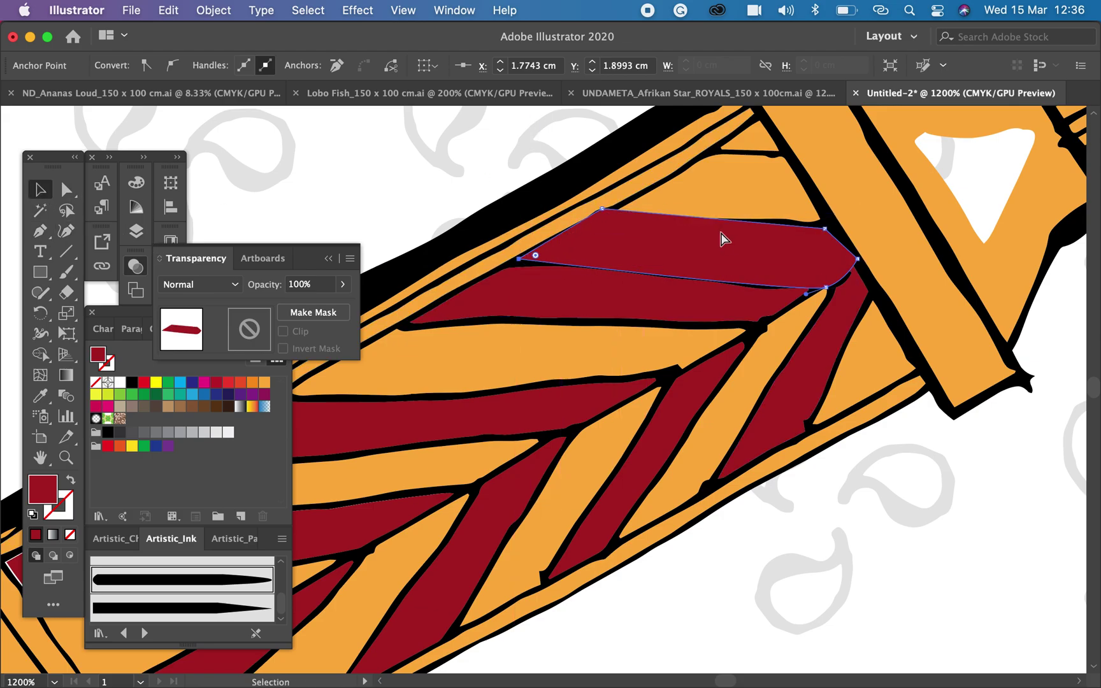
click(723, 240)
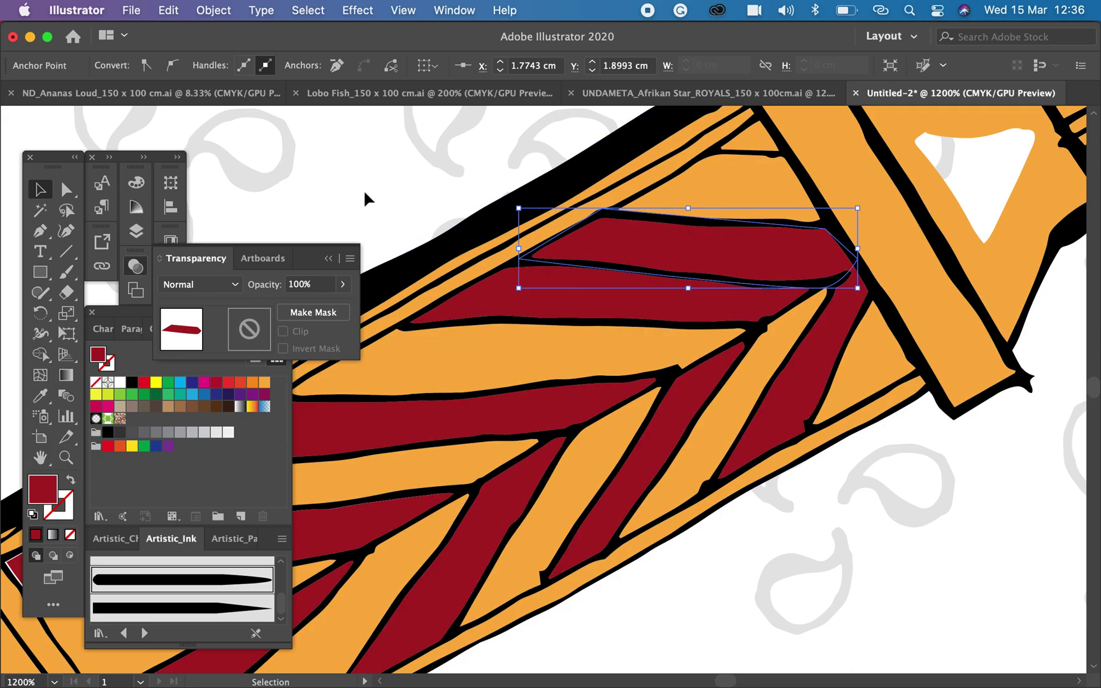
Split the red chevron's upper arm from its lower arm by applying Pathfinder Divide to the chevron and the drawn shape
click(69, 191)
shift+click(747, 263)
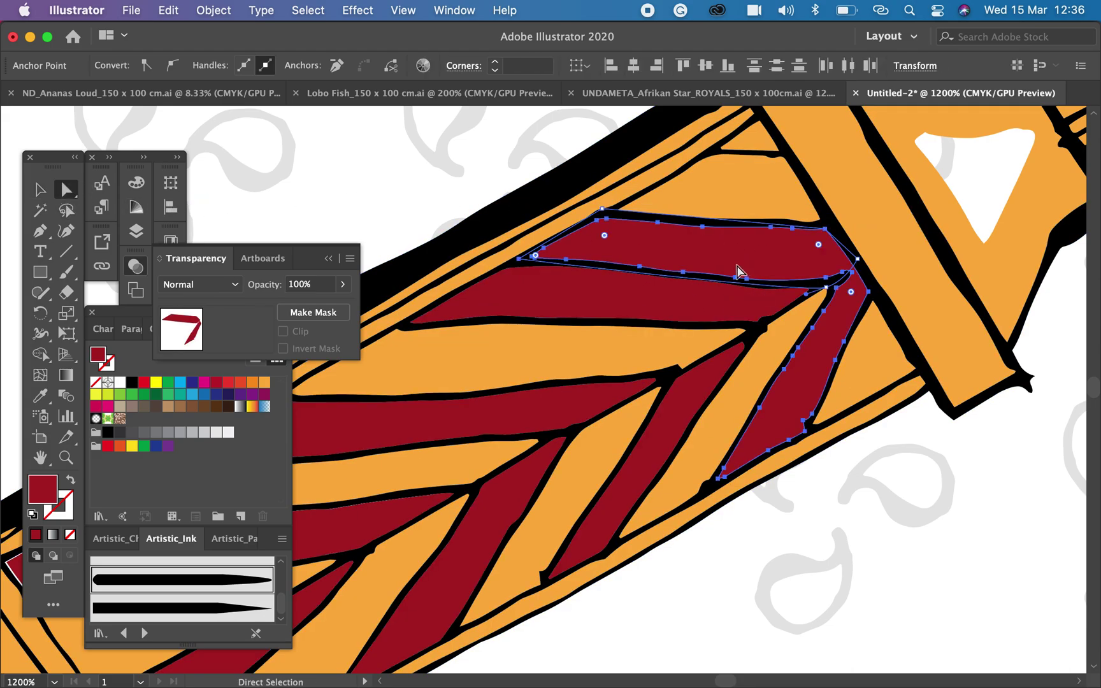
click(197, 258)
click(187, 329)
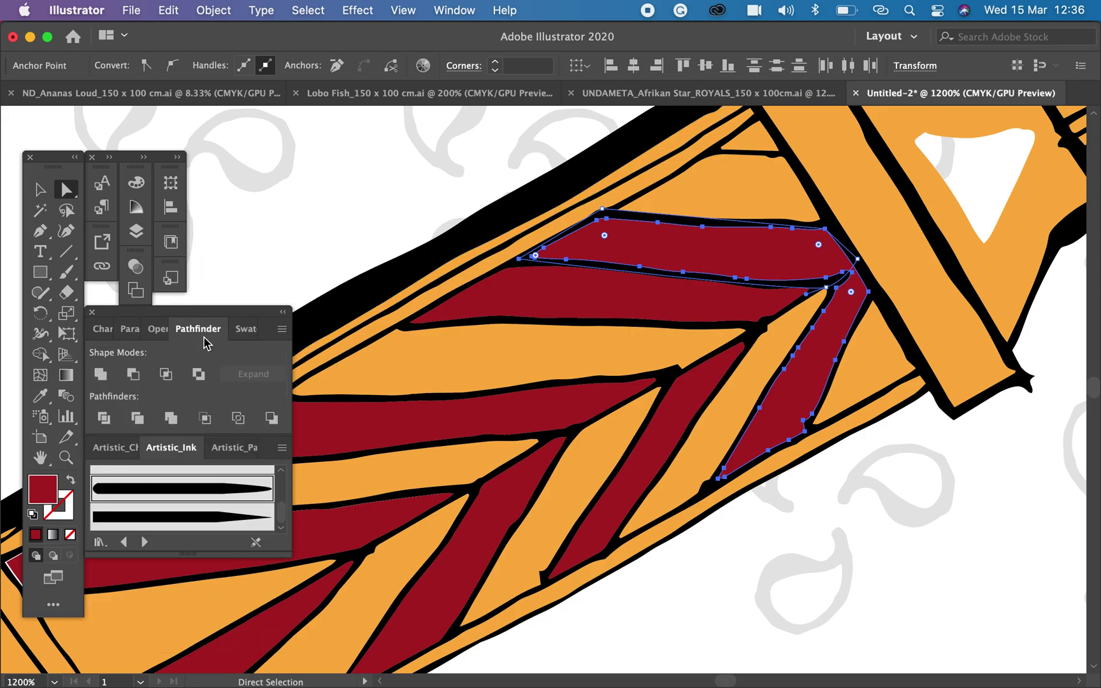
click(104, 418)
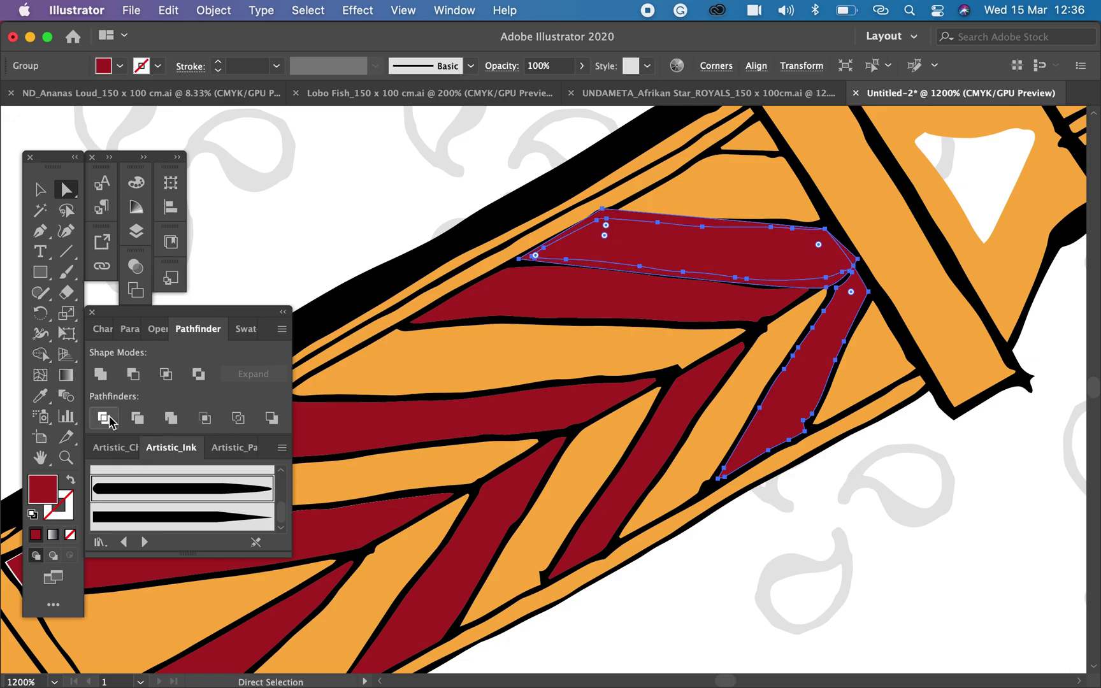
click(434, 168)
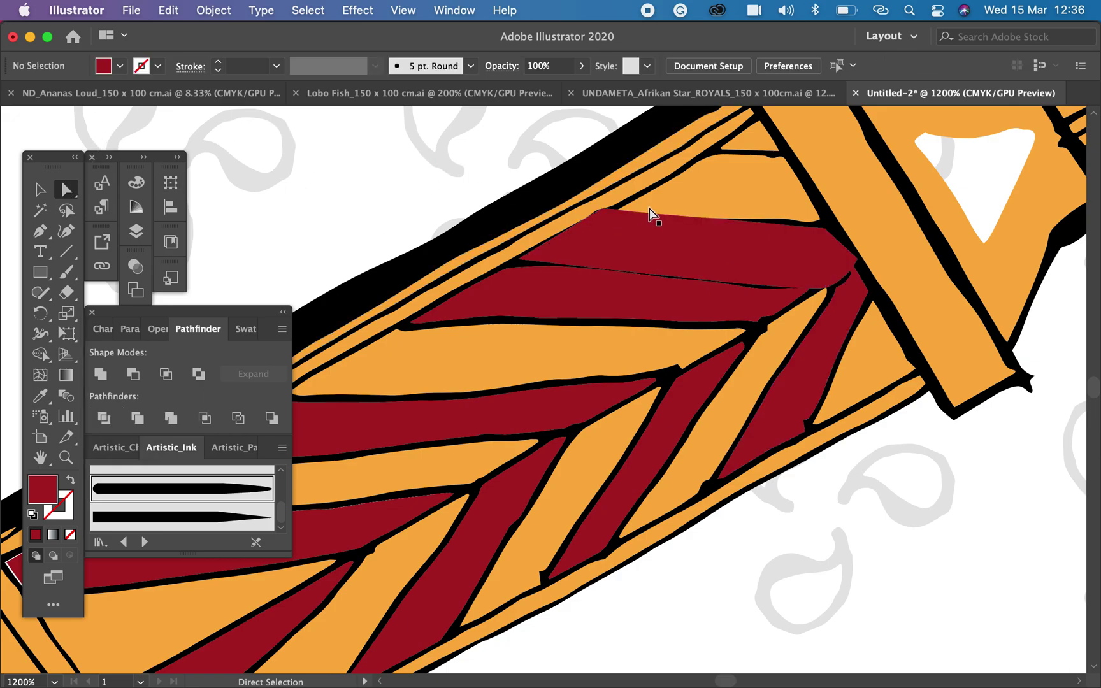
Delete the leftover divided pieces that cover the black outlines around the chevron's upper arm
click(603, 220)
key(super+equal)
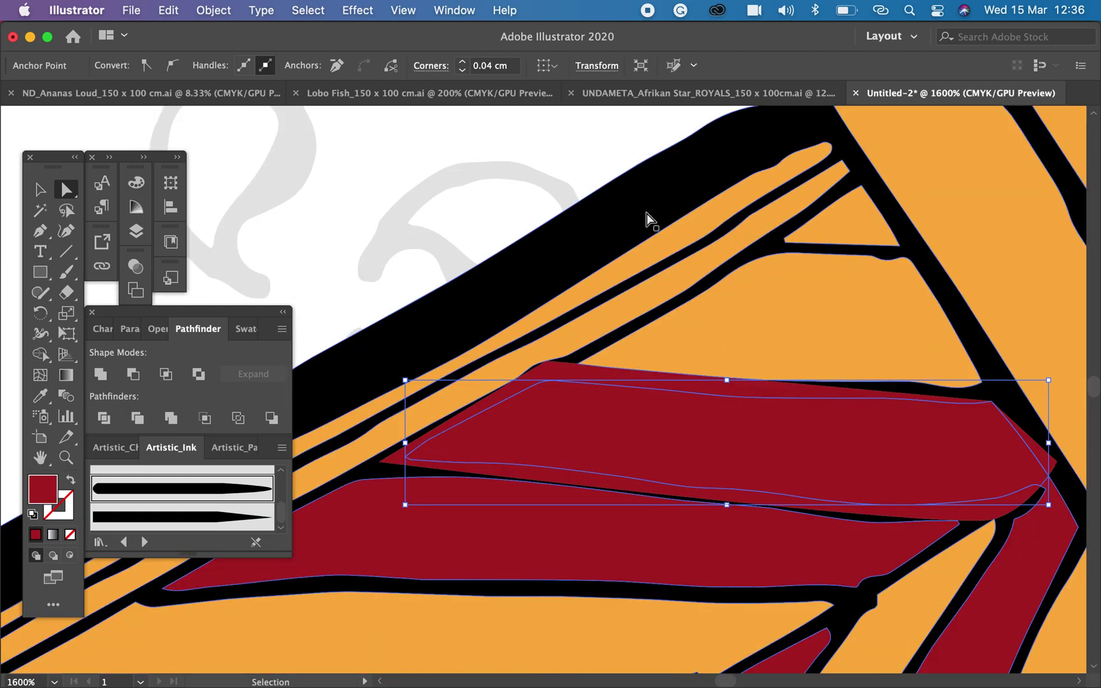
click(582, 381)
key(Delete)
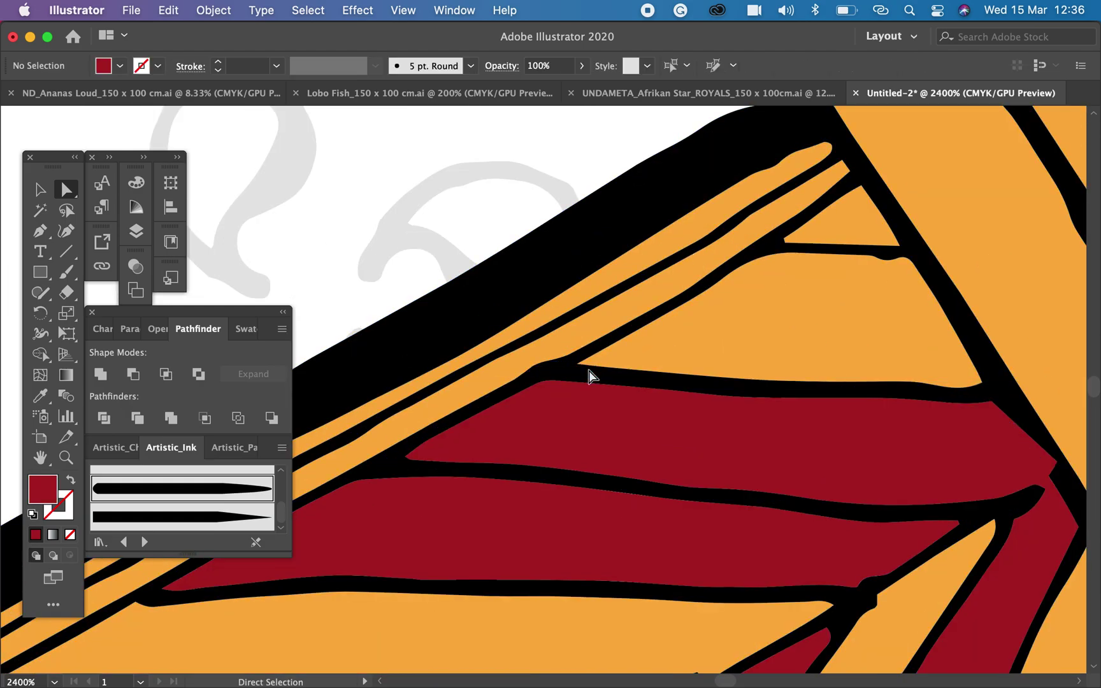
click(1056, 462)
key(Delete)
Recolour the separated upper arm orange and the orange stripe above it dark red, sampling neighbouring stripes with the Eyedropper
click(934, 485)
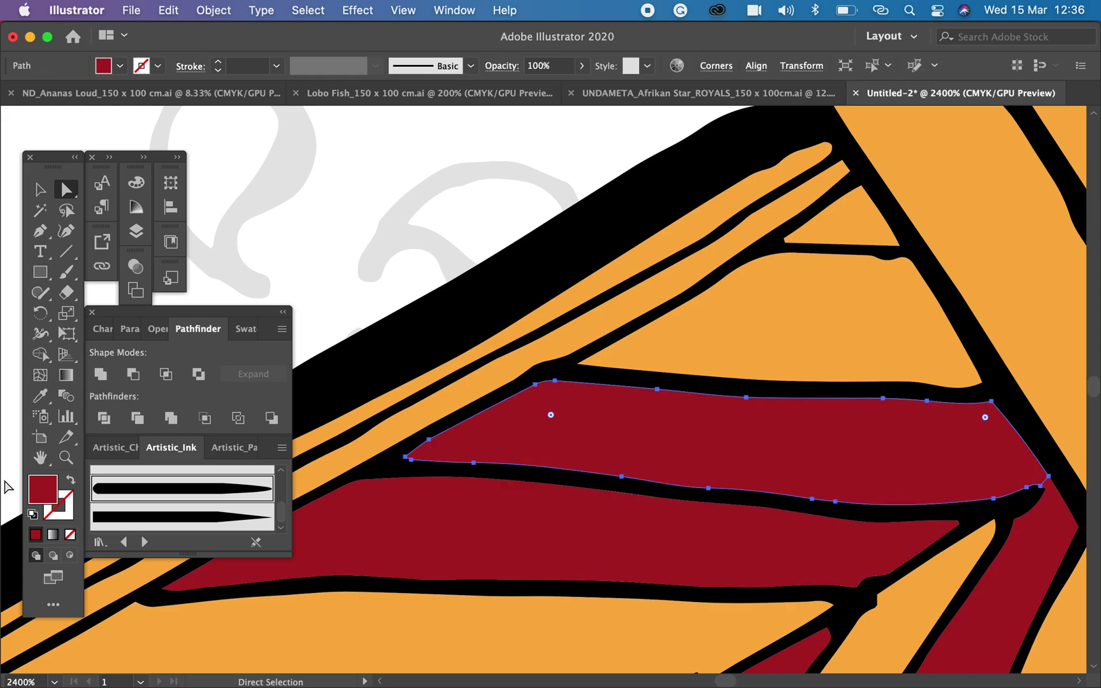
click(40, 395)
click(404, 617)
click(67, 190)
click(767, 344)
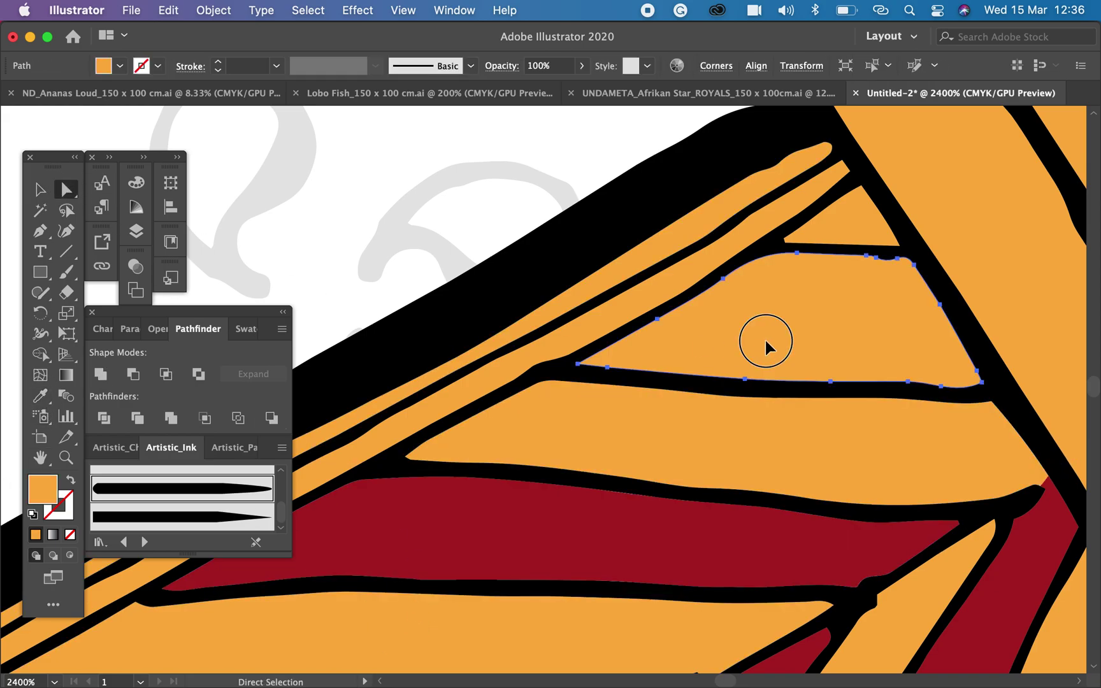
click(40, 395)
click(480, 555)
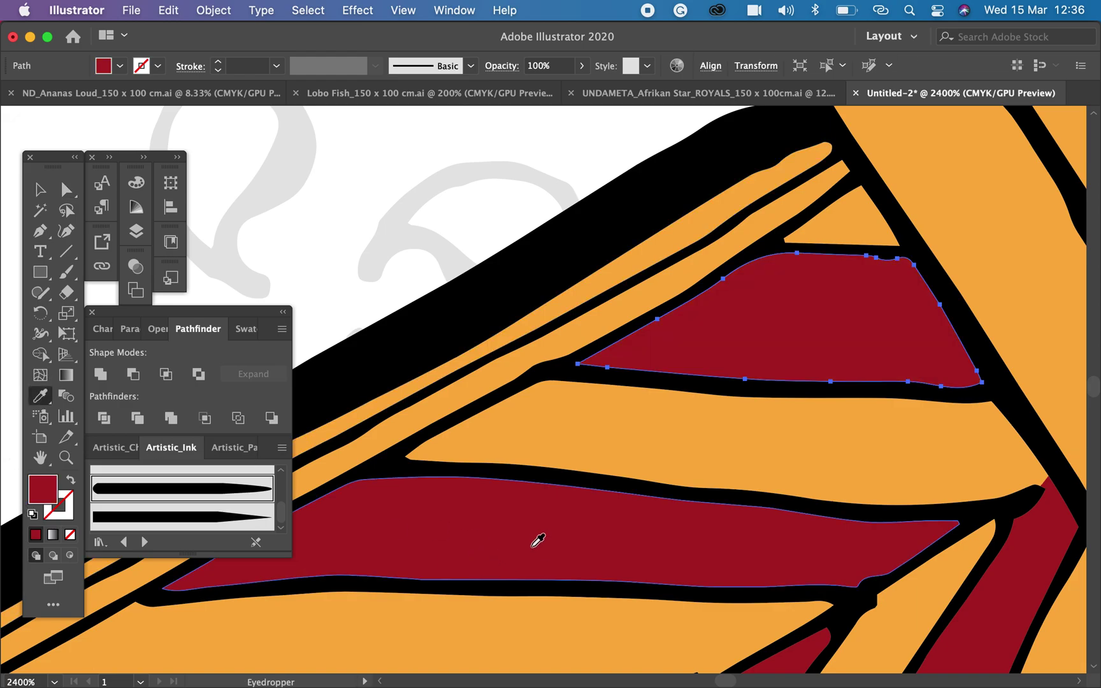
Fill the main face of the lower cross-band with the dark red swatch colour
key(super+minus)
key(super+minus)
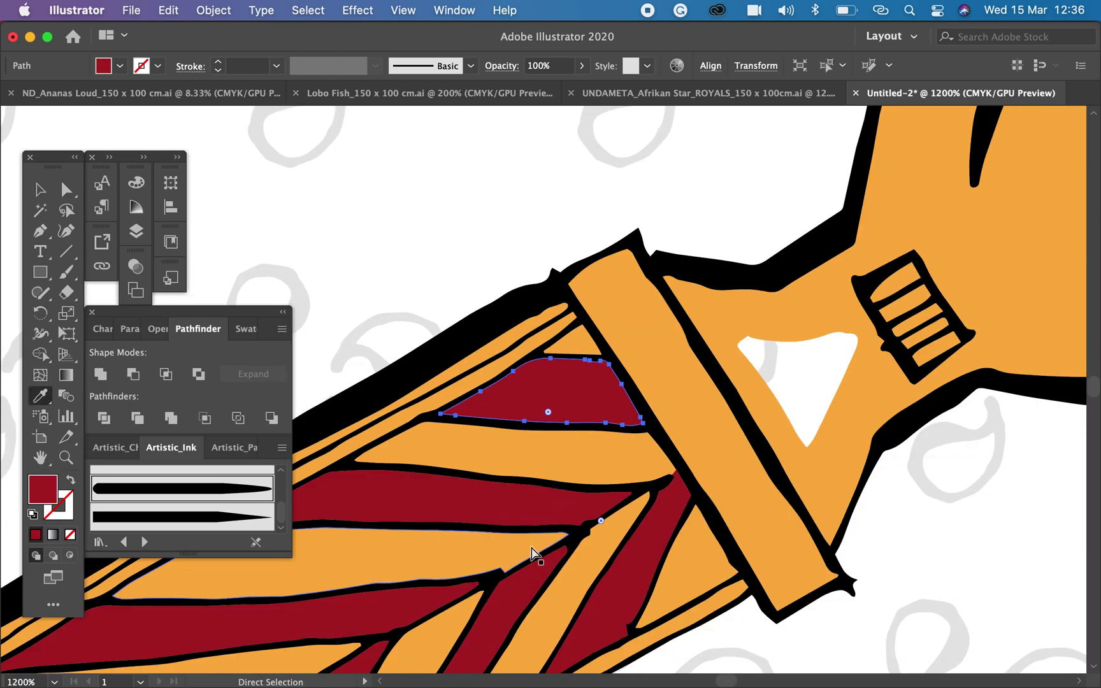
key(super+minus)
key(super+minus)
key(super+minus)
drag(565, 427, 772, 286)
key(a)
click(504, 413)
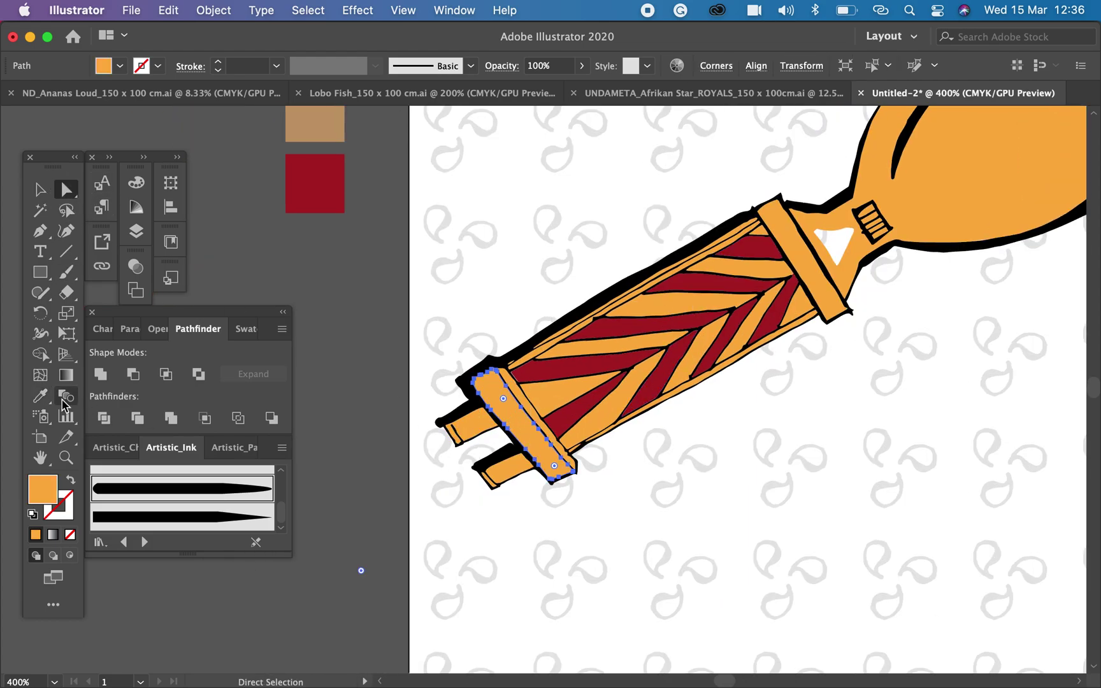
key(i)
click(310, 180)
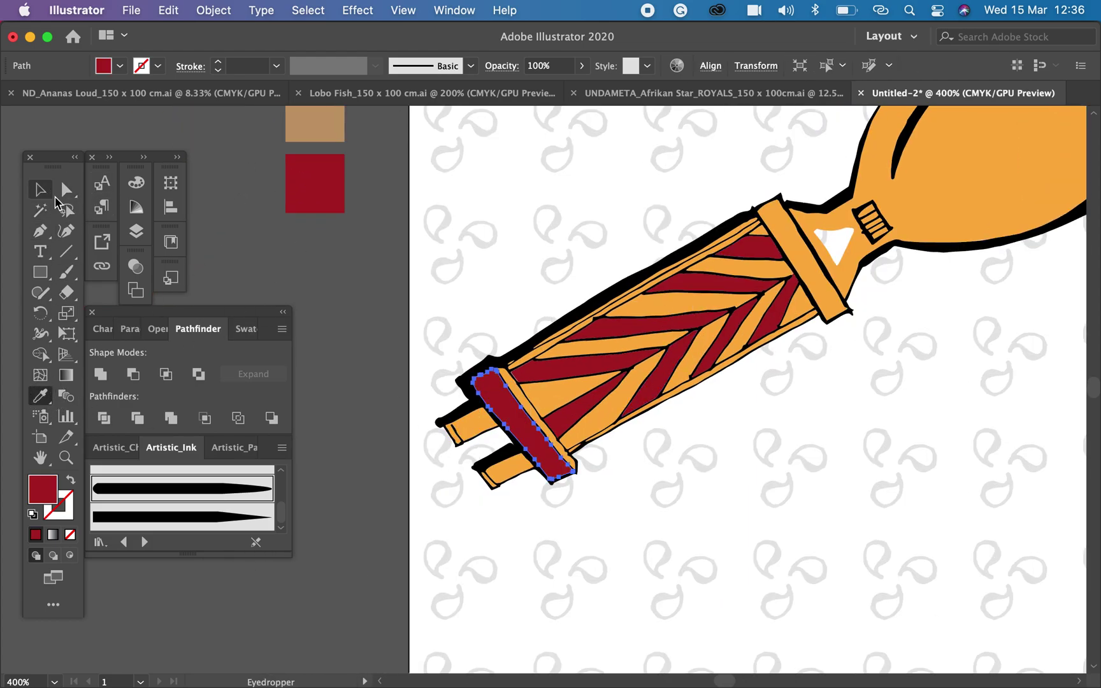
Fill the two tabs projecting from the lower cross-band with the dark red swatch colour
click(66, 190)
click(516, 469)
shift+click(516, 469)
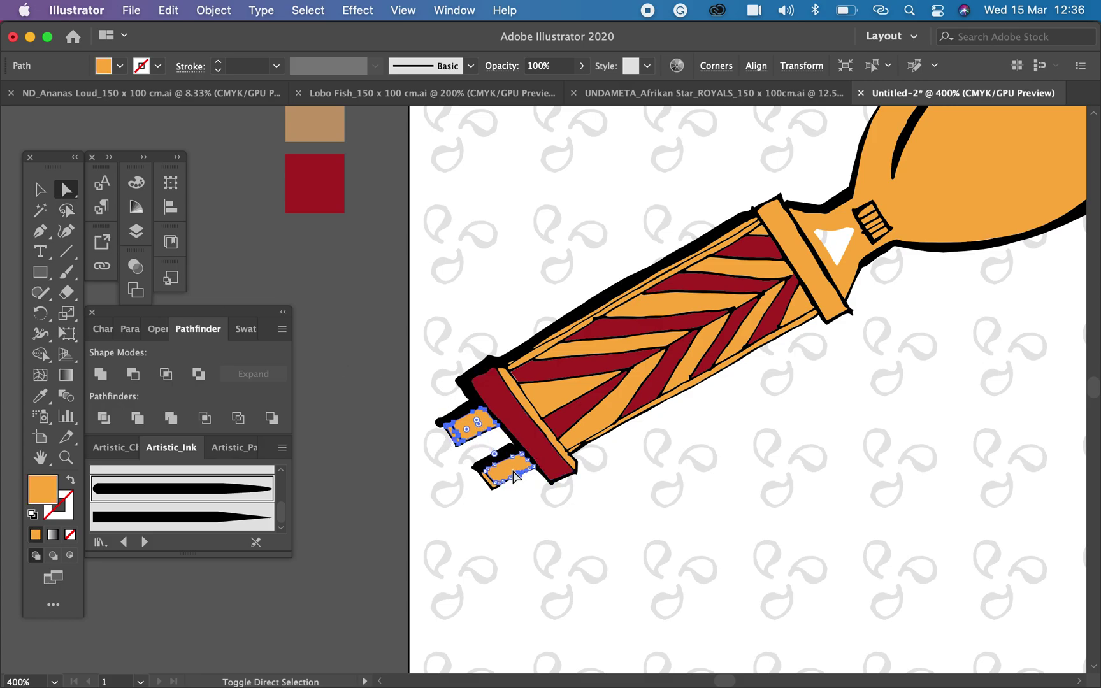
click(40, 395)
click(333, 176)
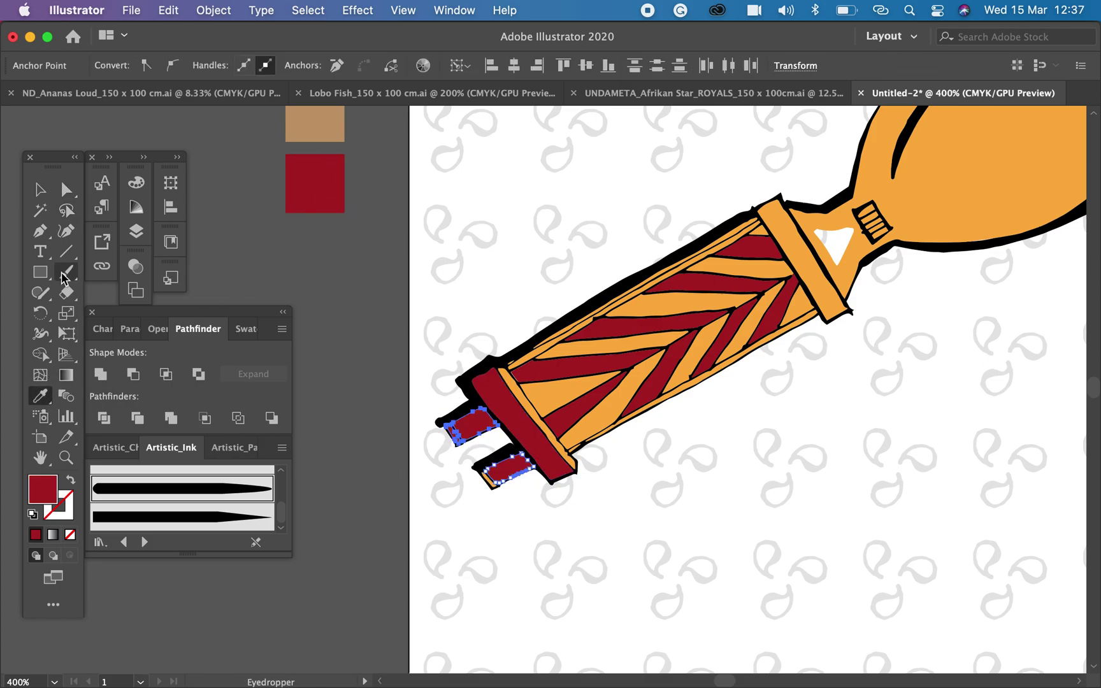
click(39, 189)
drag(780, 303, 661, 407)
drag(541, 380, 706, 403)
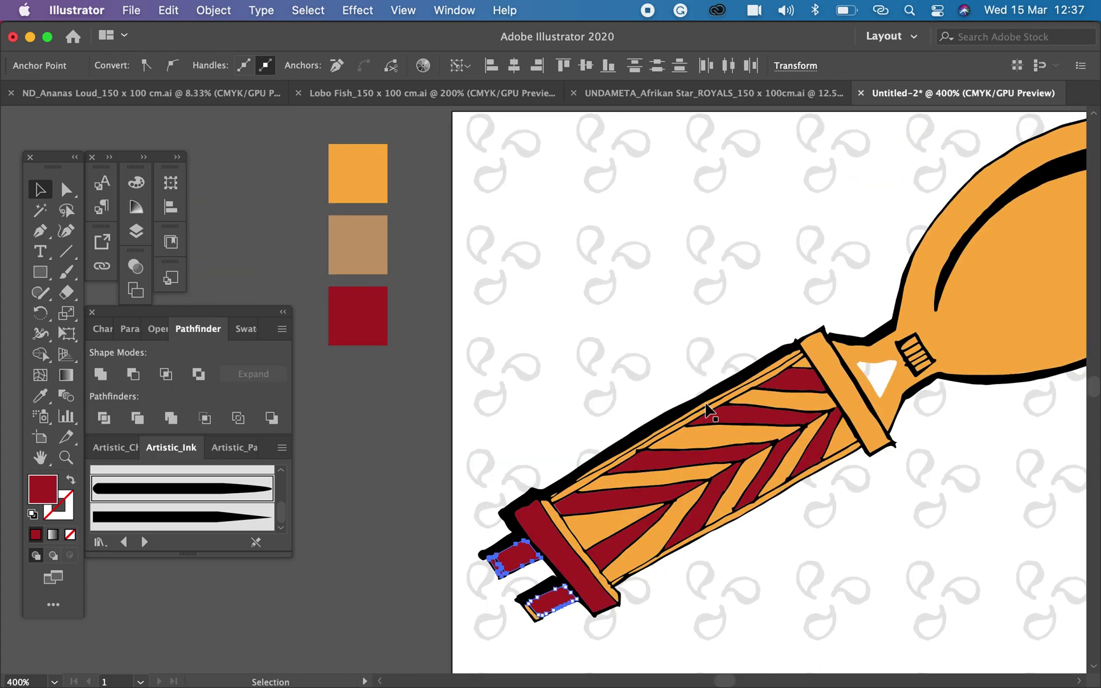
key(super+plus)
key(super+plus)
drag(947, 283, 563, 529)
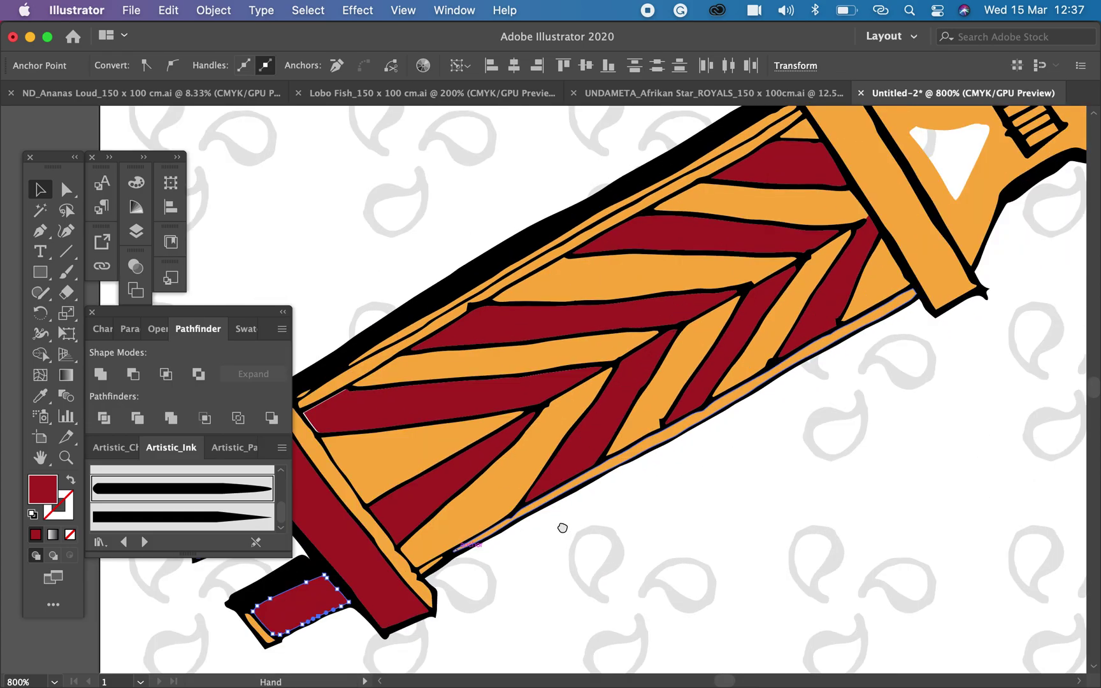
Recolour the second and fourth bars of the small ladder motif on the spoon's neck dark red, sampling a chevron stripe with the Eyedropper
drag(950, 191, 497, 519)
click(67, 189)
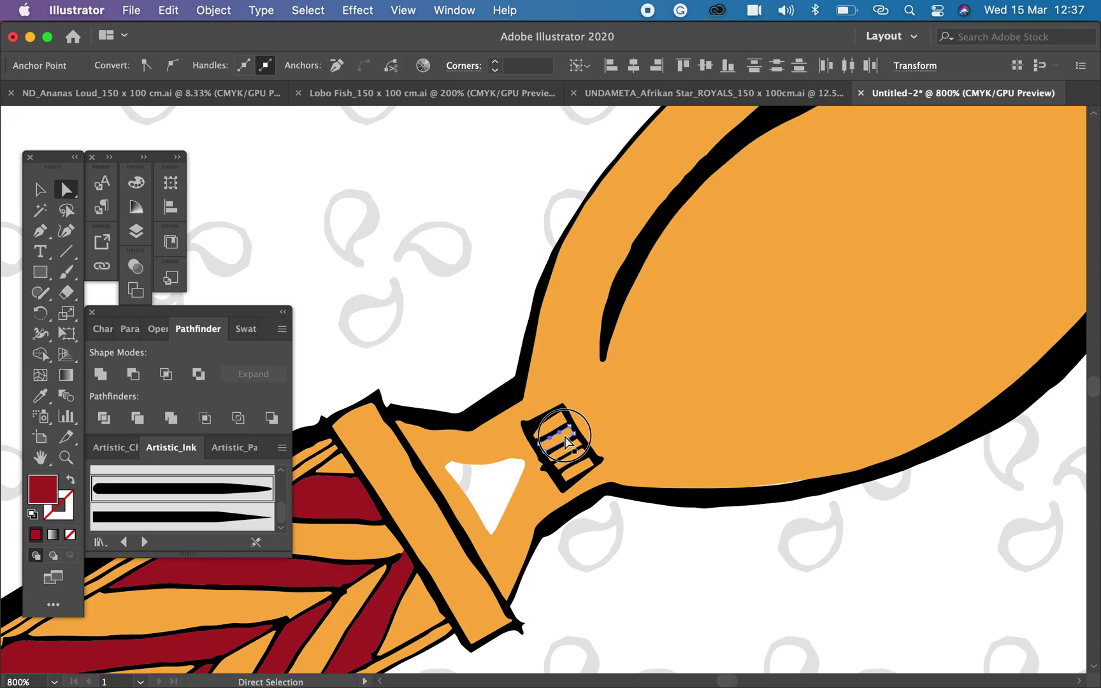
click(573, 461)
shift+click(574, 459)
click(40, 396)
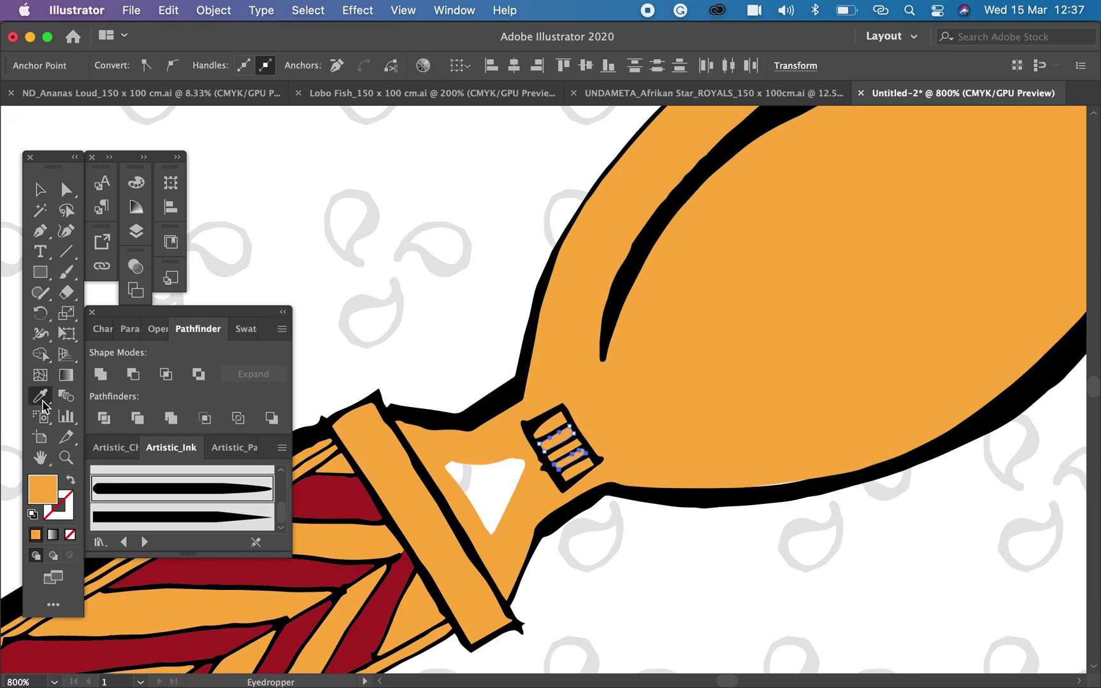
click(299, 564)
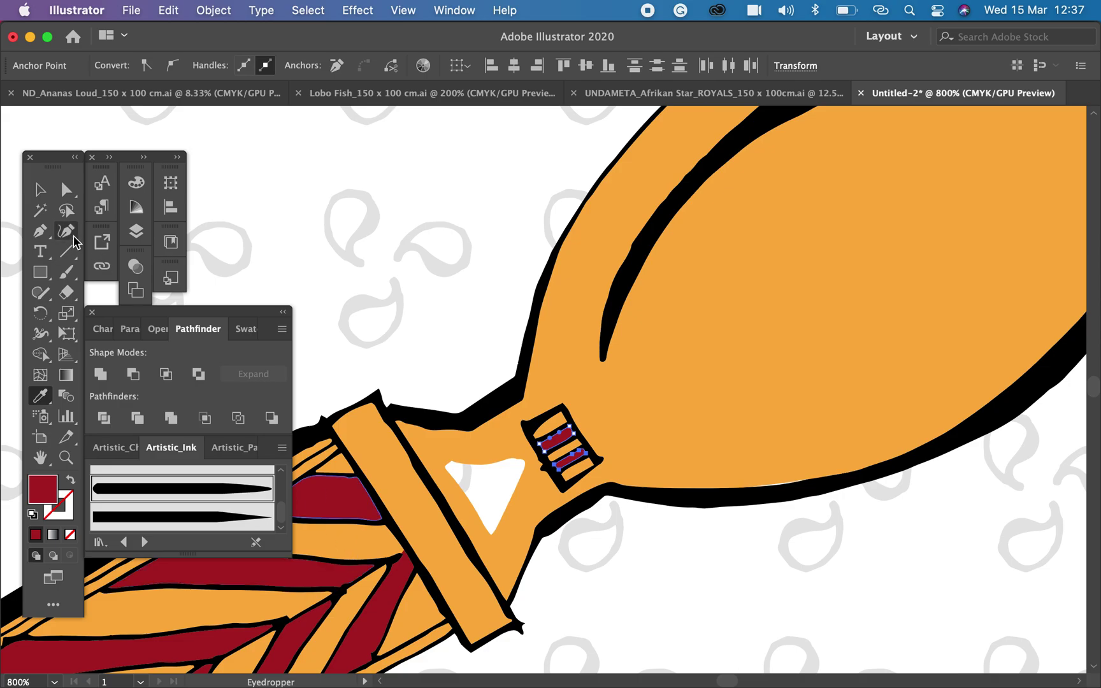
click(40, 189)
key(super+minus)
key(super+minus)
key(super+minus)
key(super+minus)
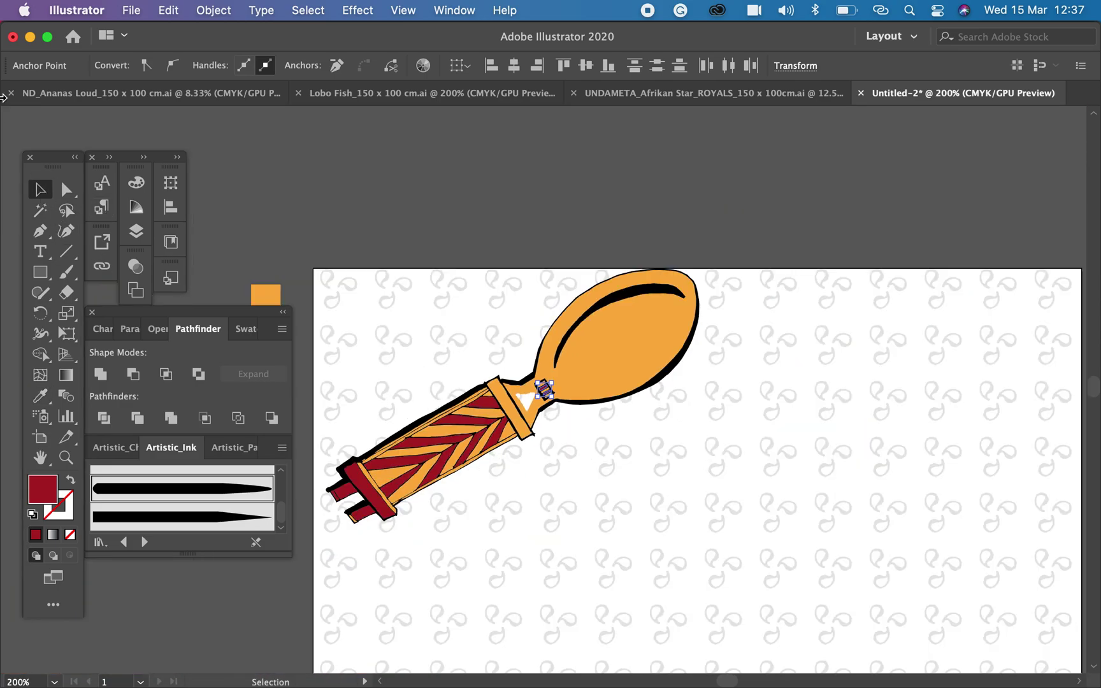
click(357, 189)
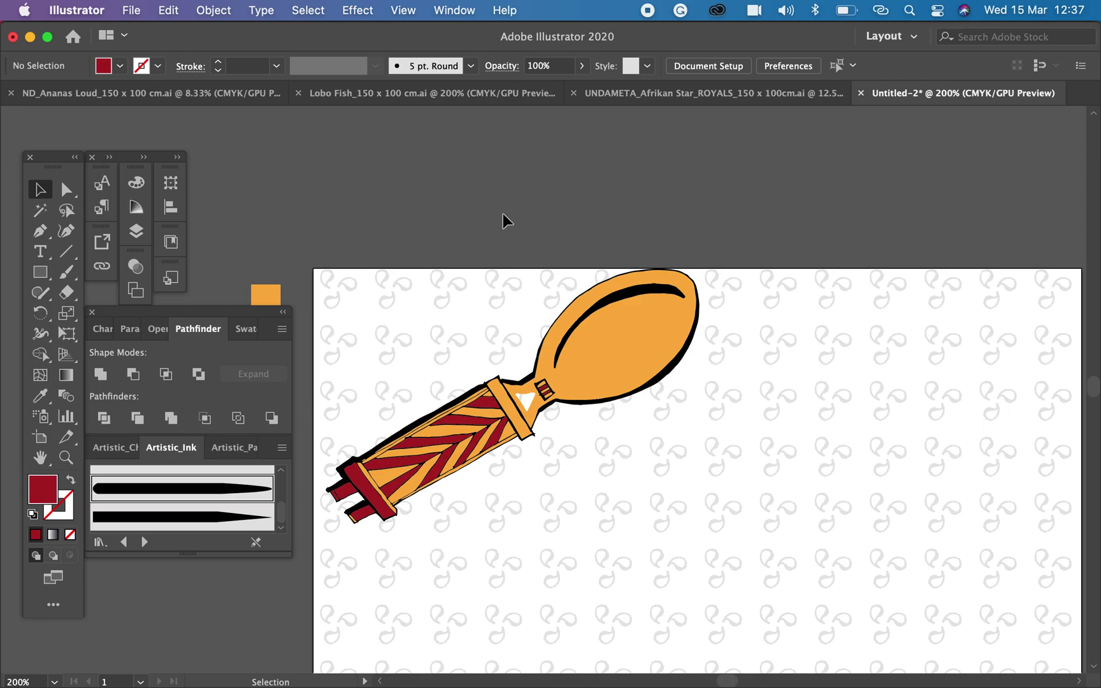
Delete the triangular cut-out path in the spoon's neck so the orange fill covers the area
key(super+plus)
key(super+plus)
key(super+plus)
key(super+plus)
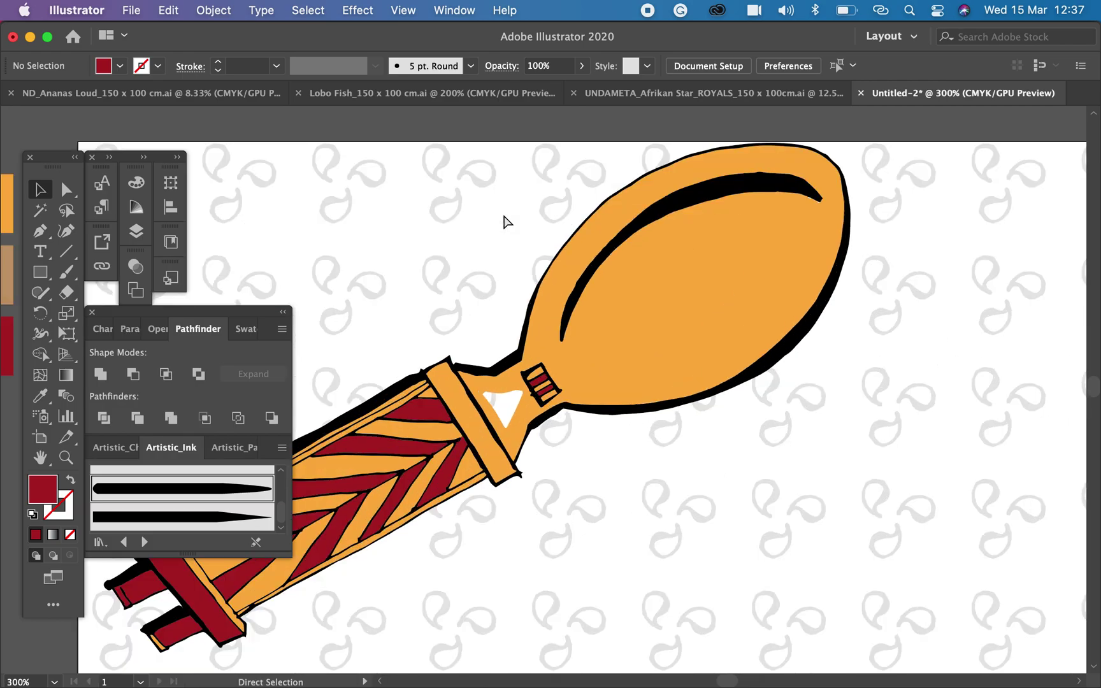
key(super+plus)
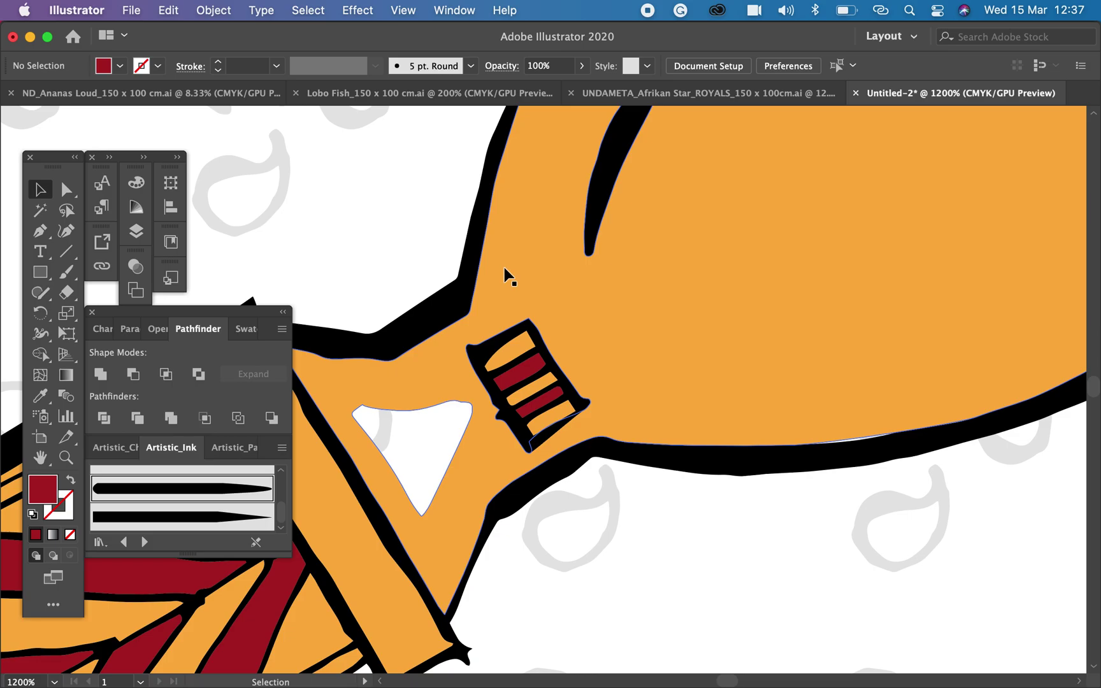
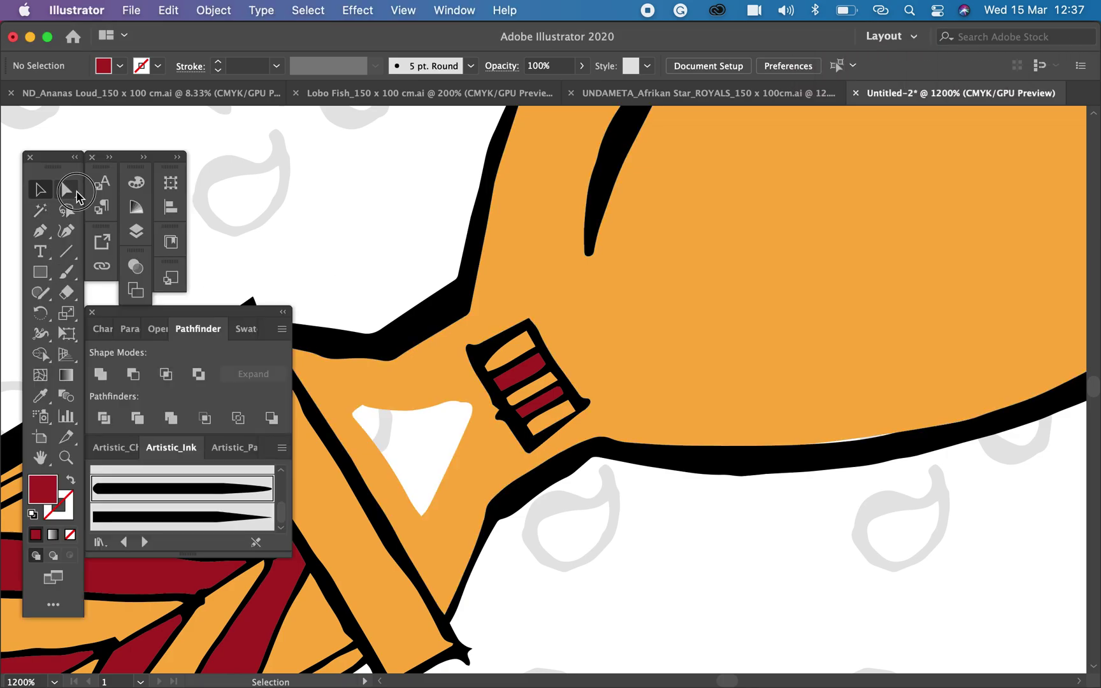
click(70, 191)
click(423, 418)
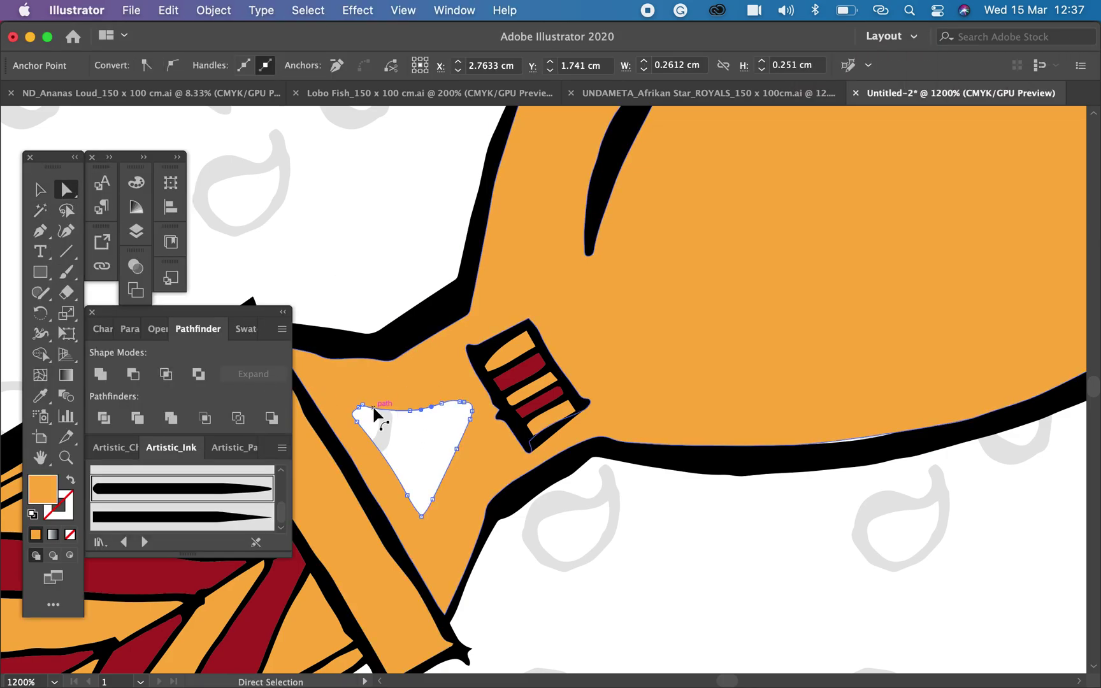
key(Delete)
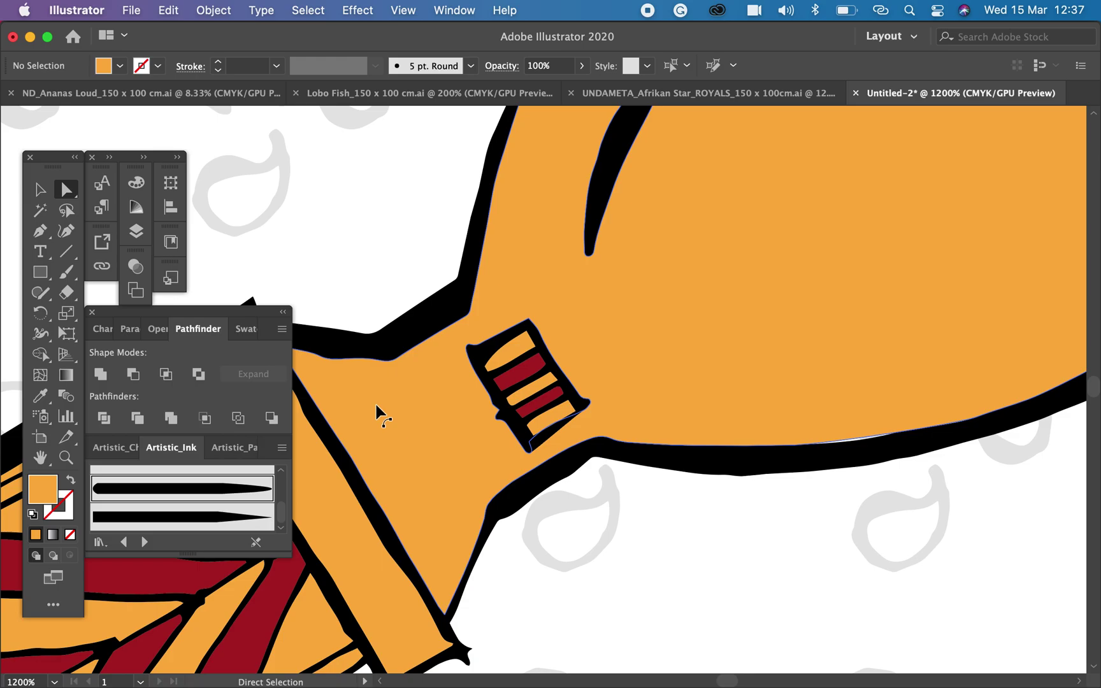
Draw a rectangle covering the whole artboard
key(super+minus)
key(super+minus)
key(super+minus)
key(super+minus)
click(36, 190)
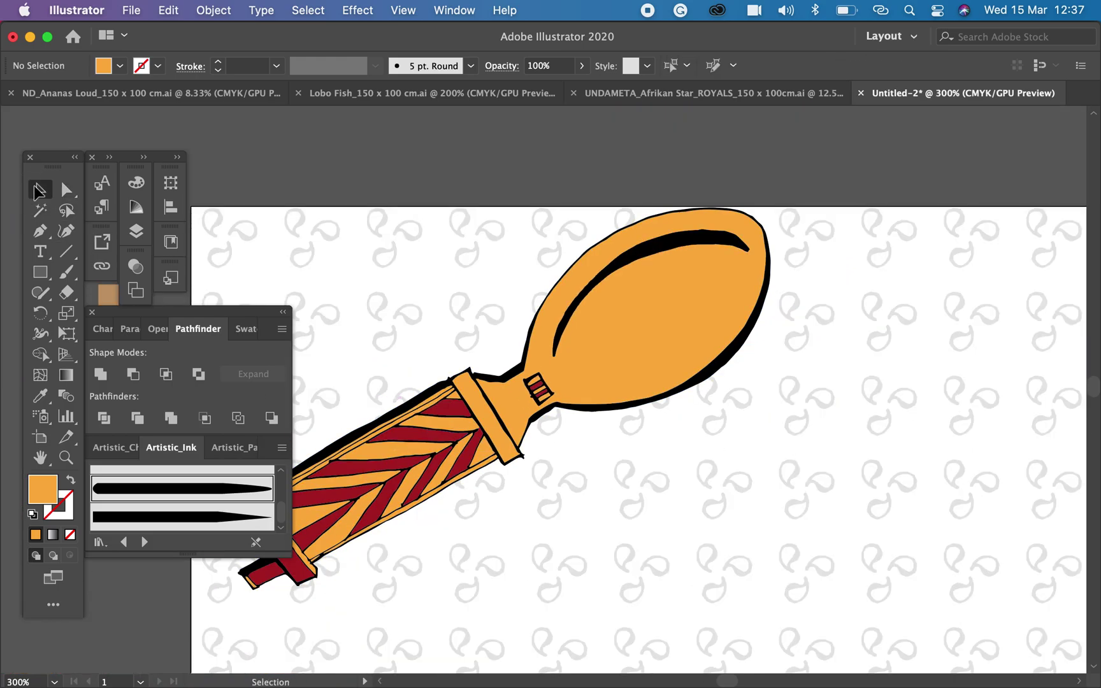
key(super+minus)
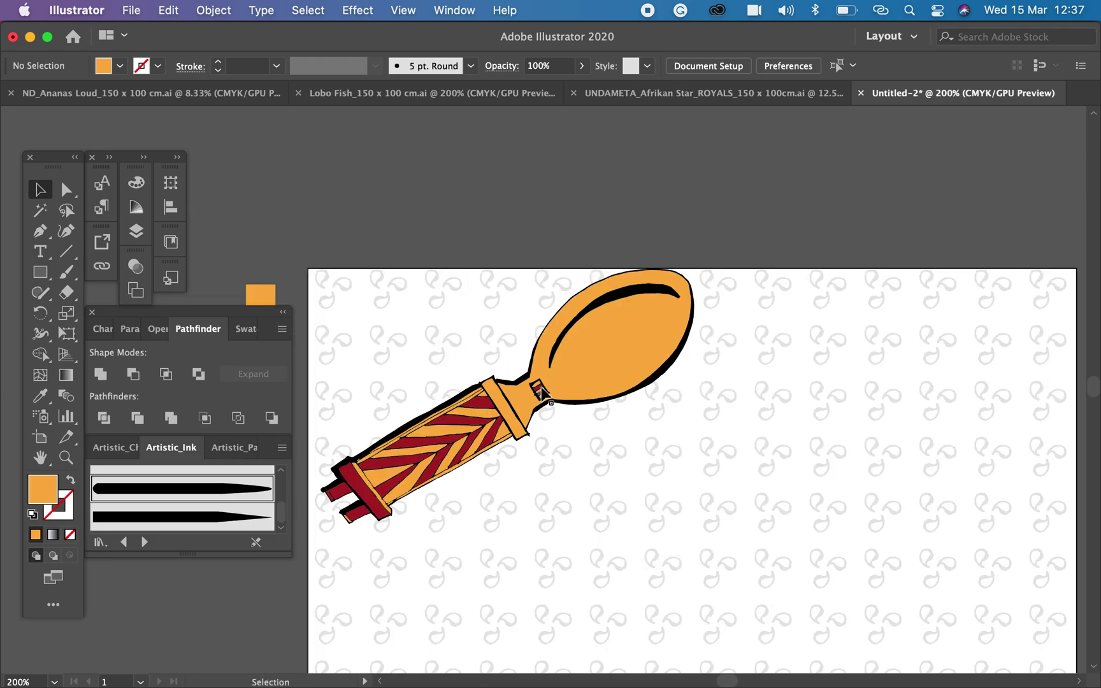
key(super+minus)
drag(717, 543, 648, 404)
click(649, 406)
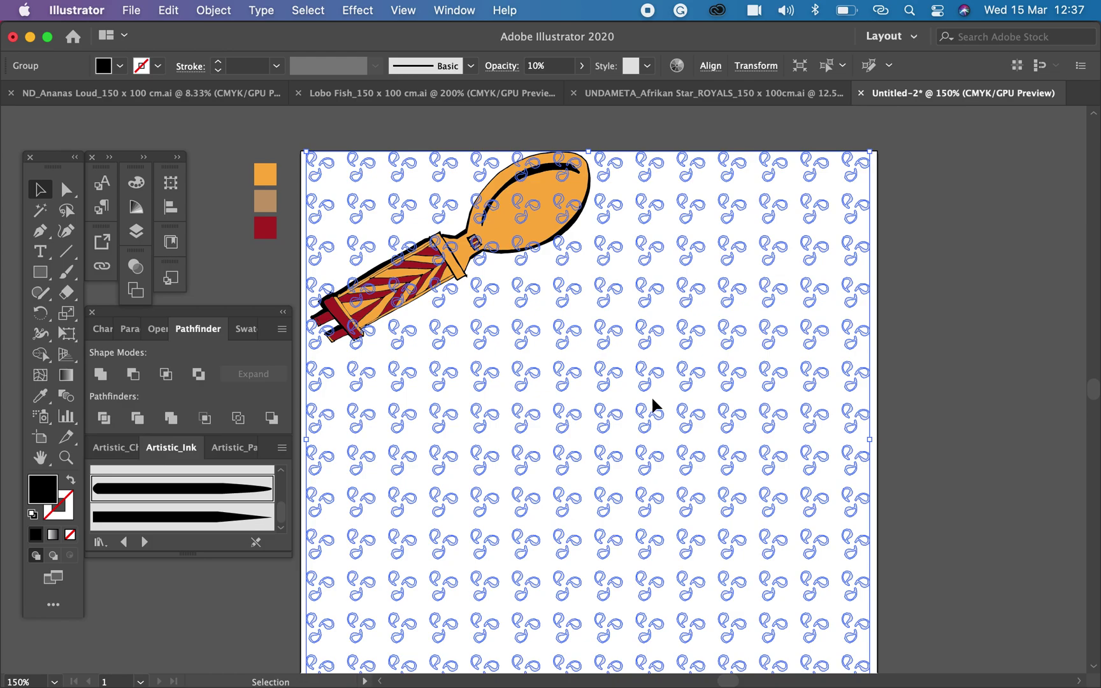
click(284, 137)
click(40, 272)
drag(300, 151, 876, 577)
Fill the artboard-sized rectangle with the tan swatch colour and send it to the back
key(space)
drag(650, 298, 852, 601)
key(i)
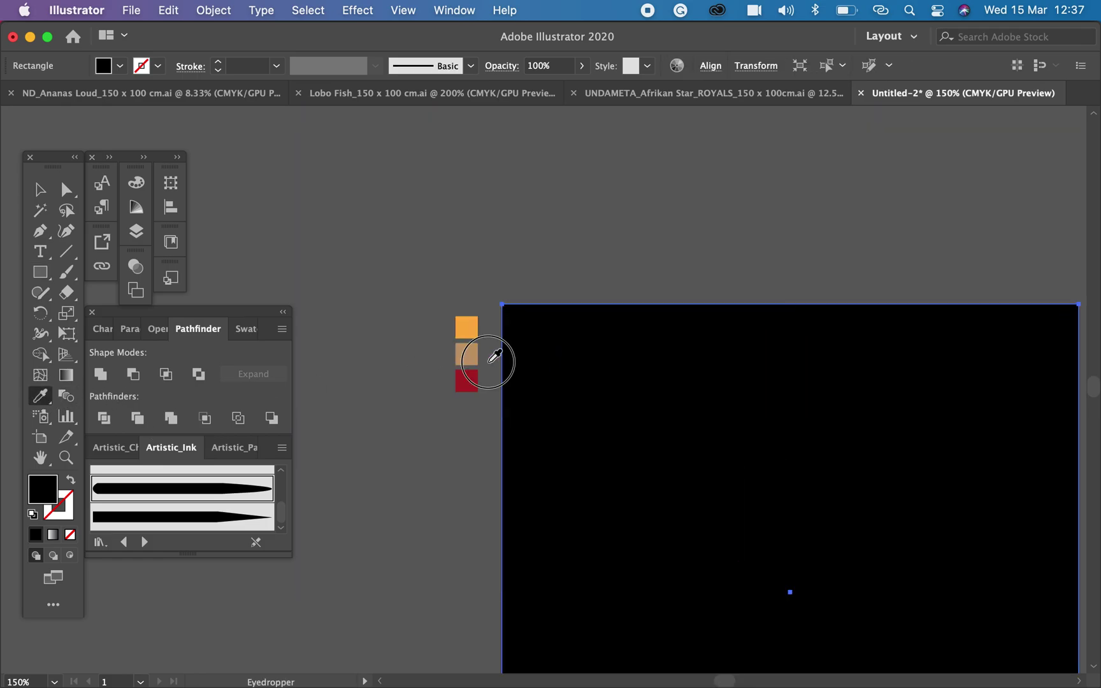
click(477, 362)
key(super+shift+bracketleft)
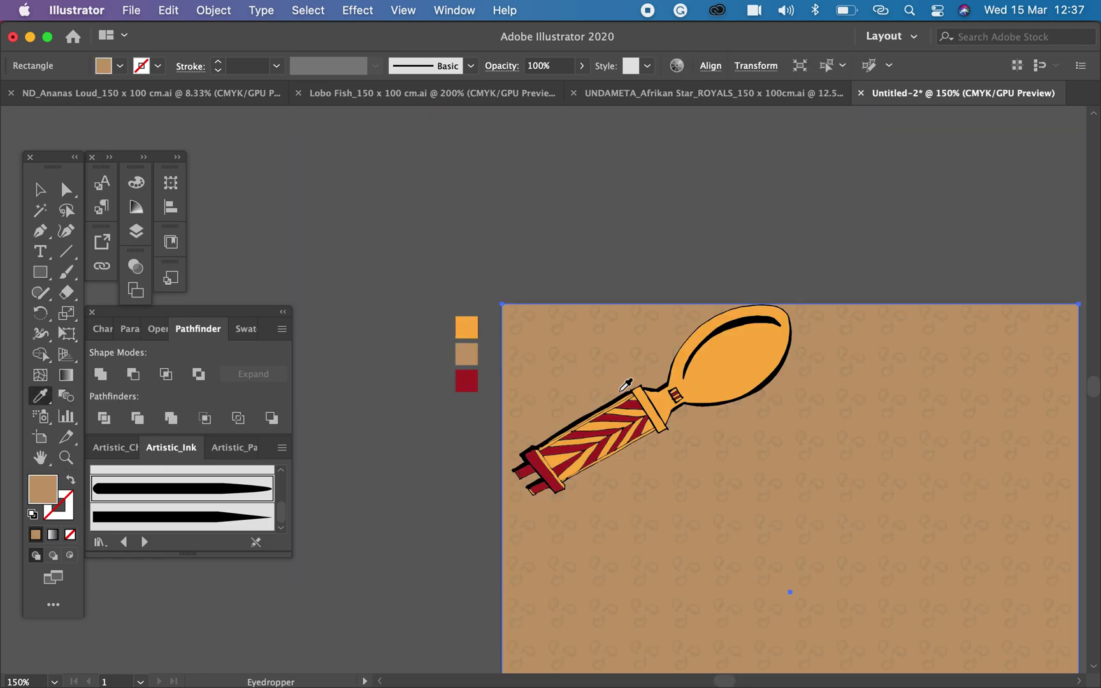
Set the tan background rectangle's opacity to 40%
key(v)
scroll(792, 336, down, 5)
scroll(792, 335, right, 3)
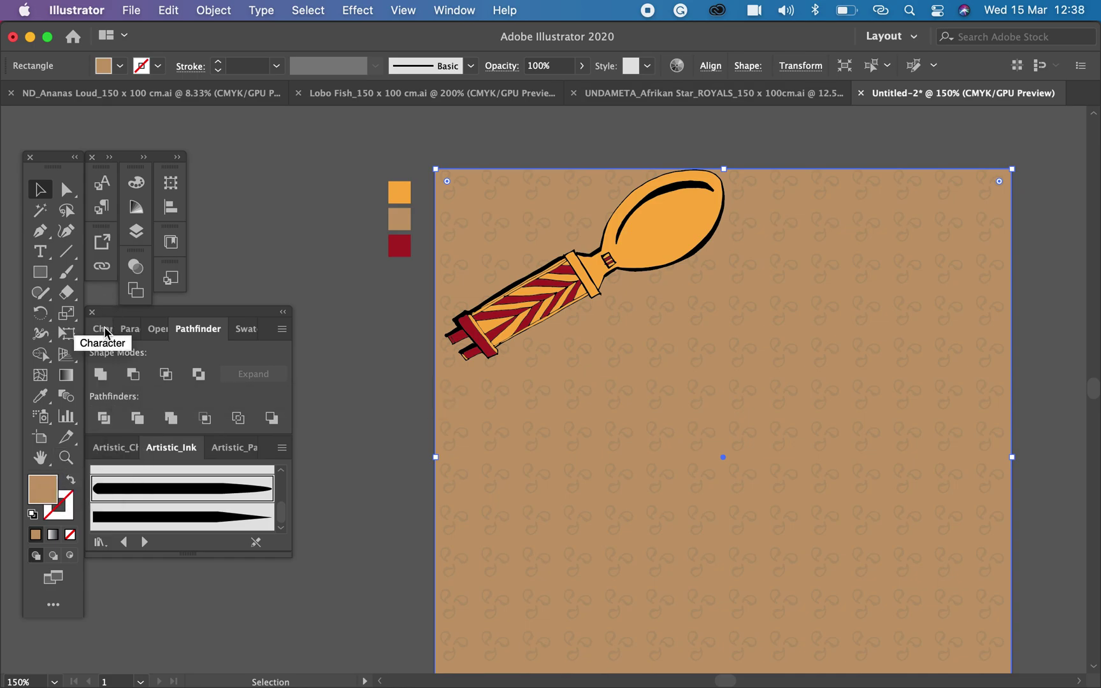
click(133, 263)
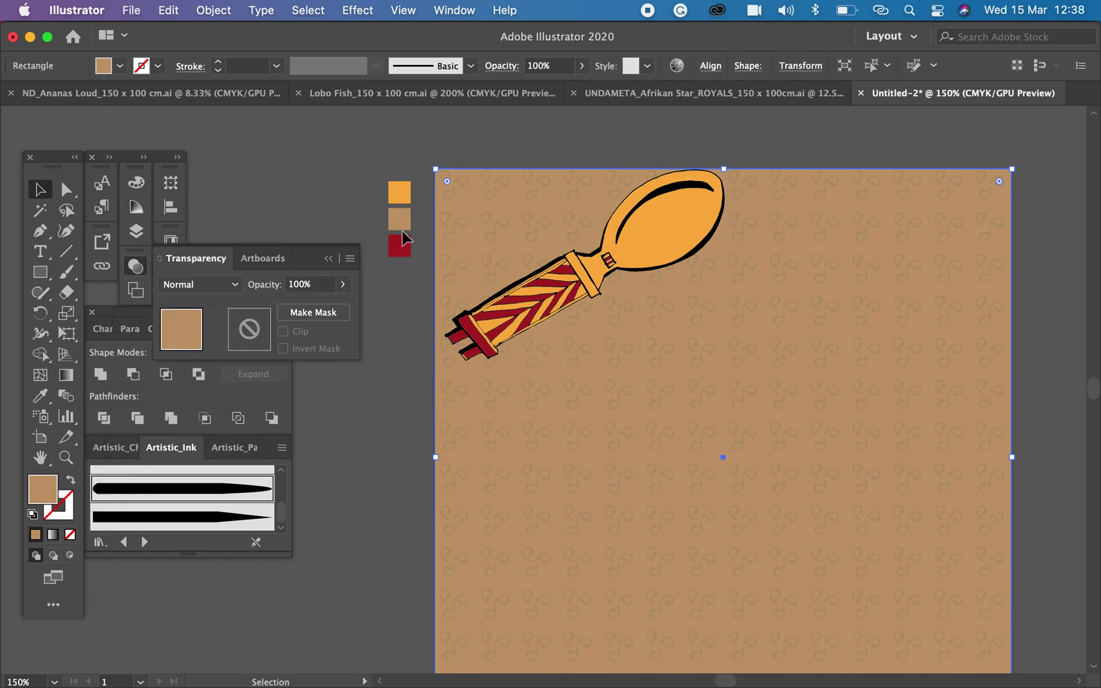
click(279, 284)
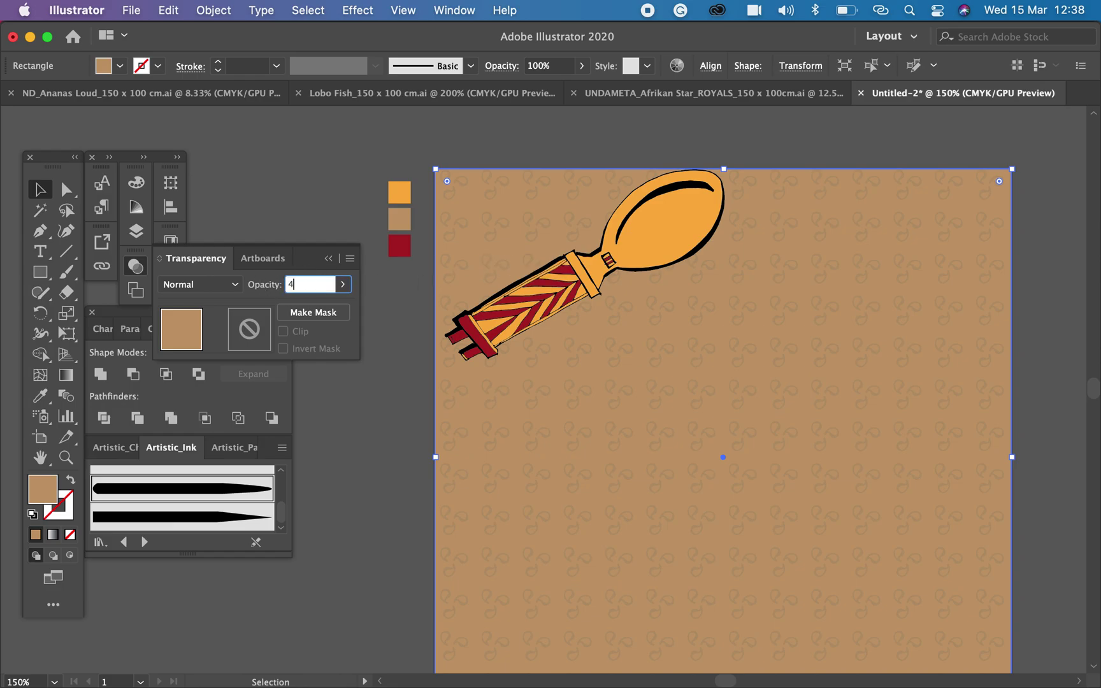
text(40)
key(Return)
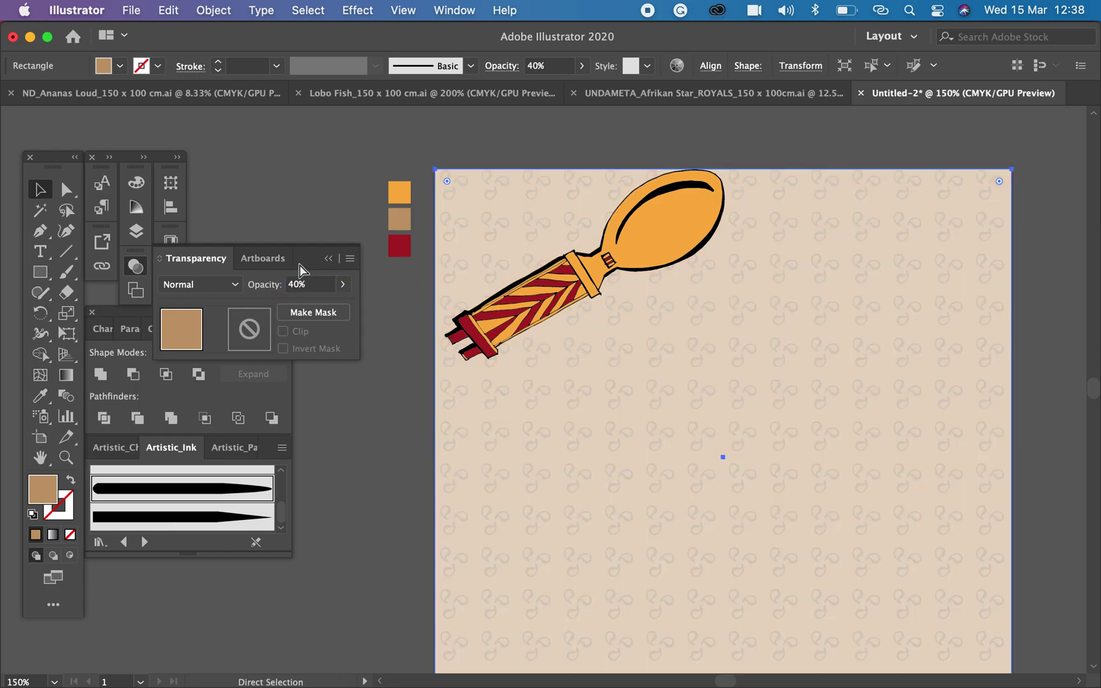
key(super+shift+a)
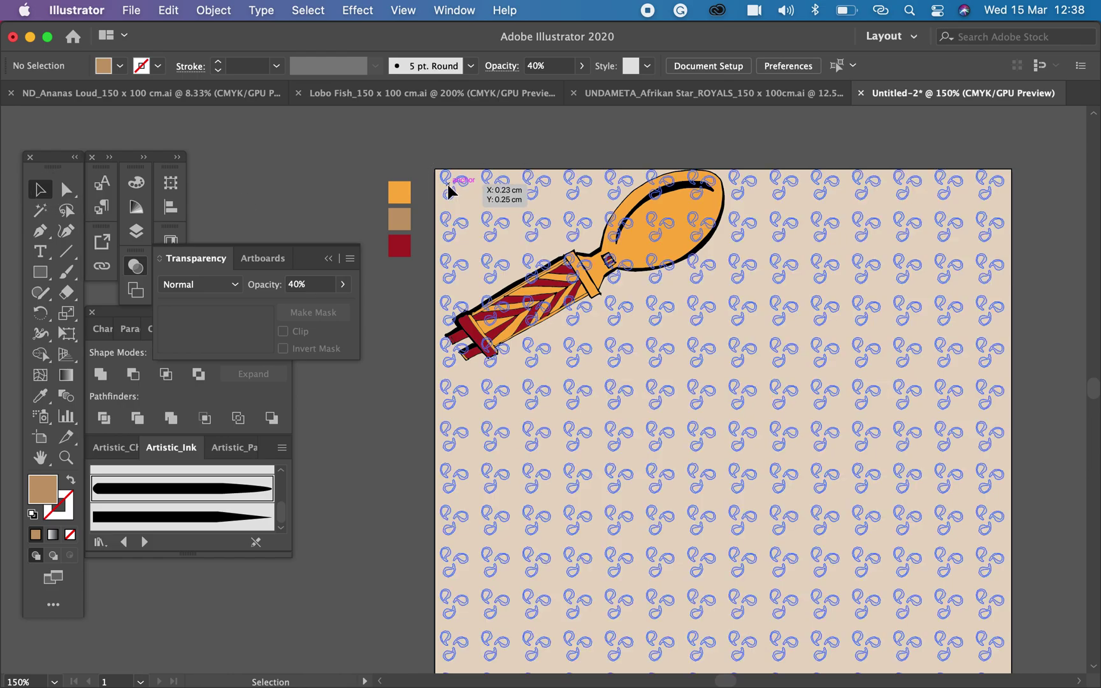
Recolour the swirl background pattern group with the tan swatch, using the Eyedropper
click(447, 184)
click(51, 393)
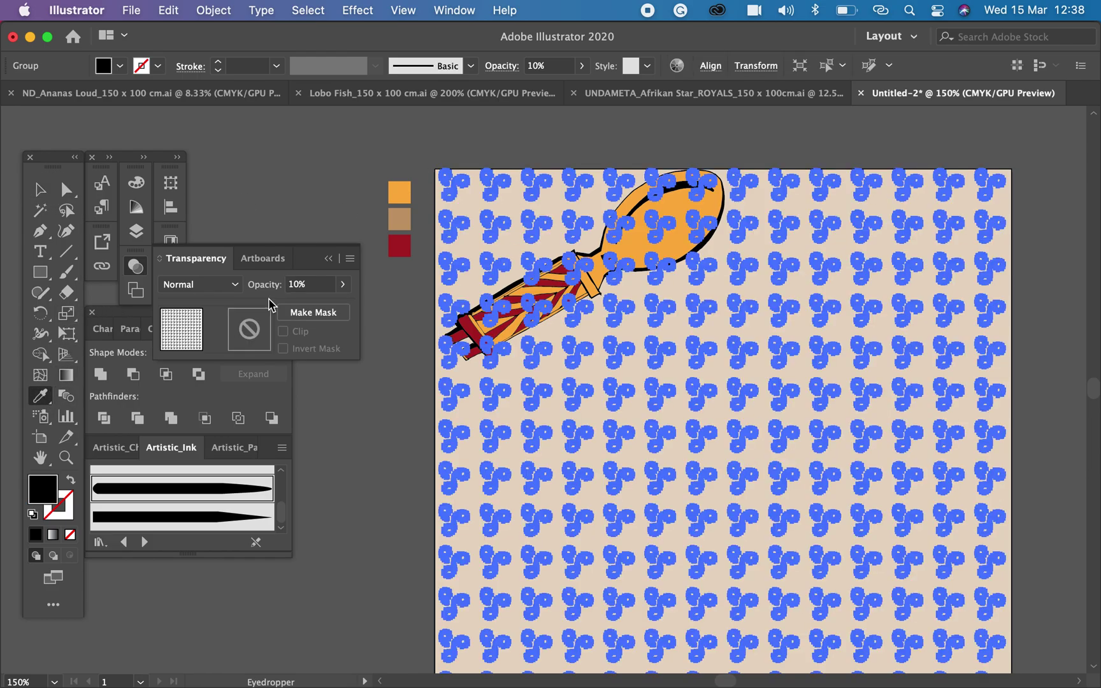
click(399, 219)
key(v)
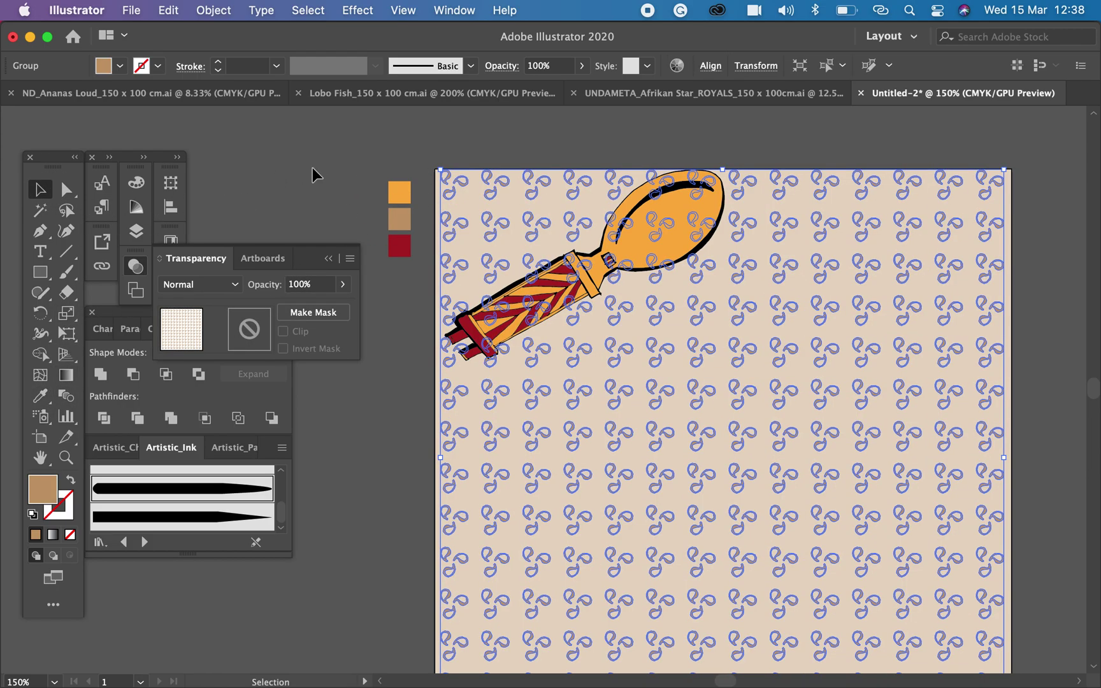
click(324, 169)
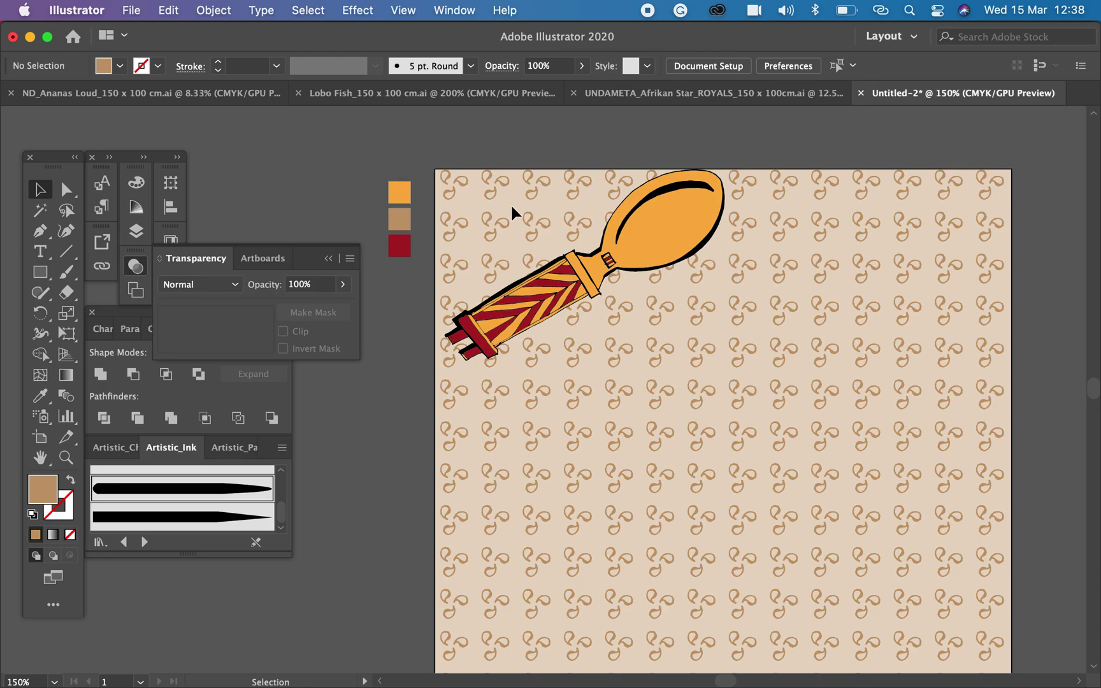
Try opacities of 70% and 60% on the tan swirl pattern group
click(493, 197)
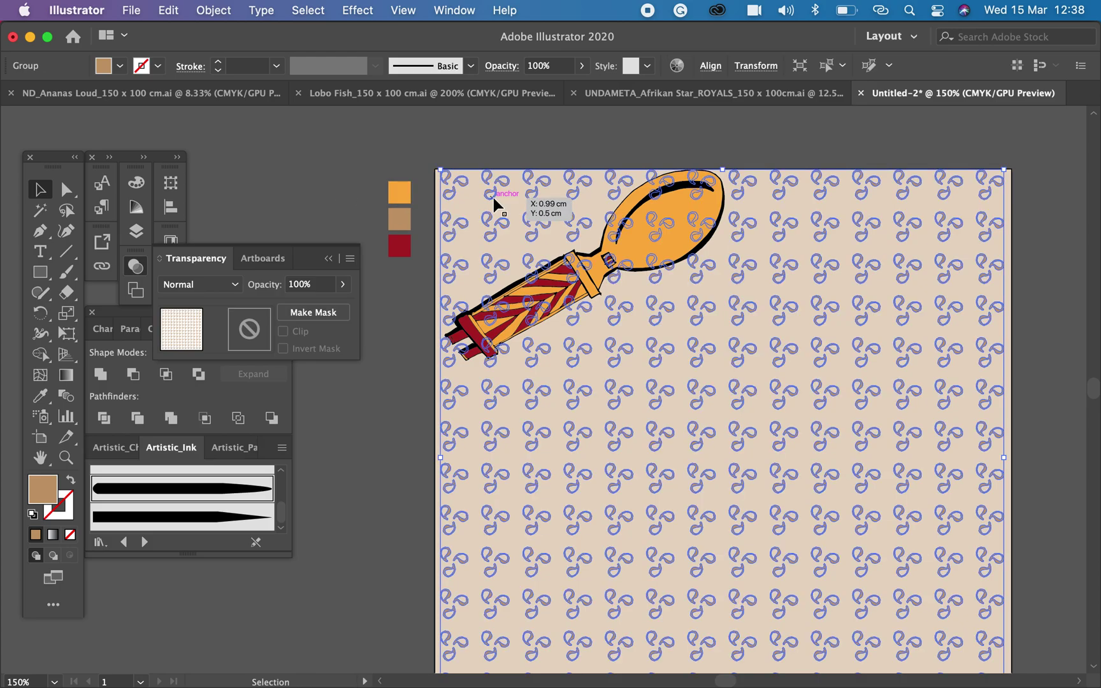
click(317, 285)
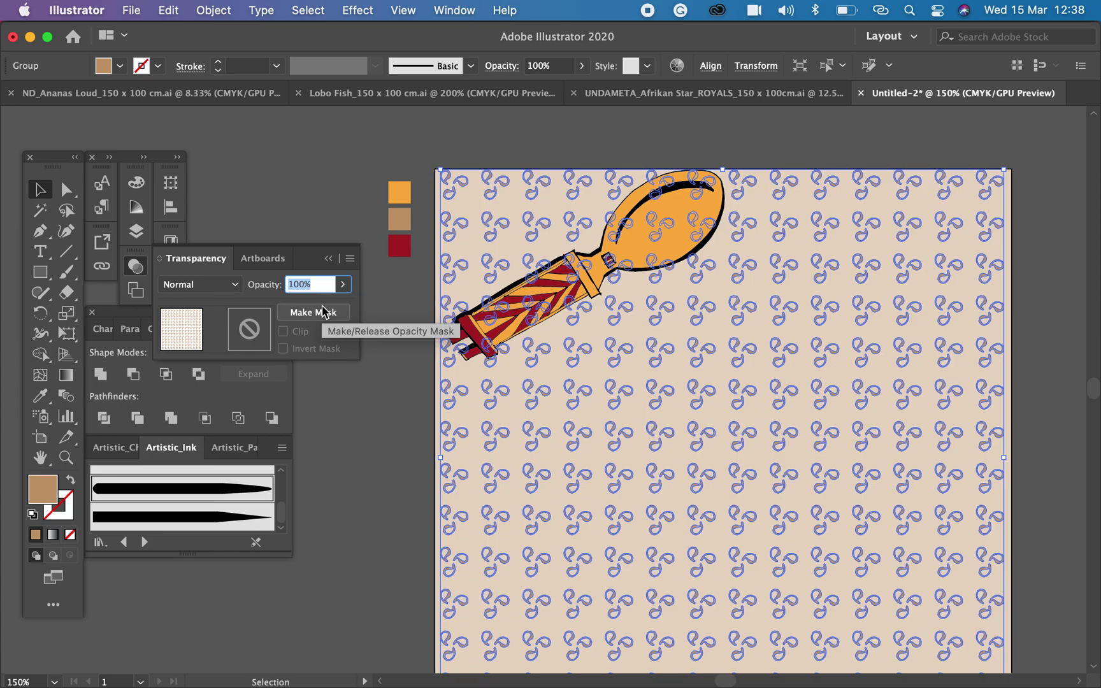
key(Return)
click(375, 141)
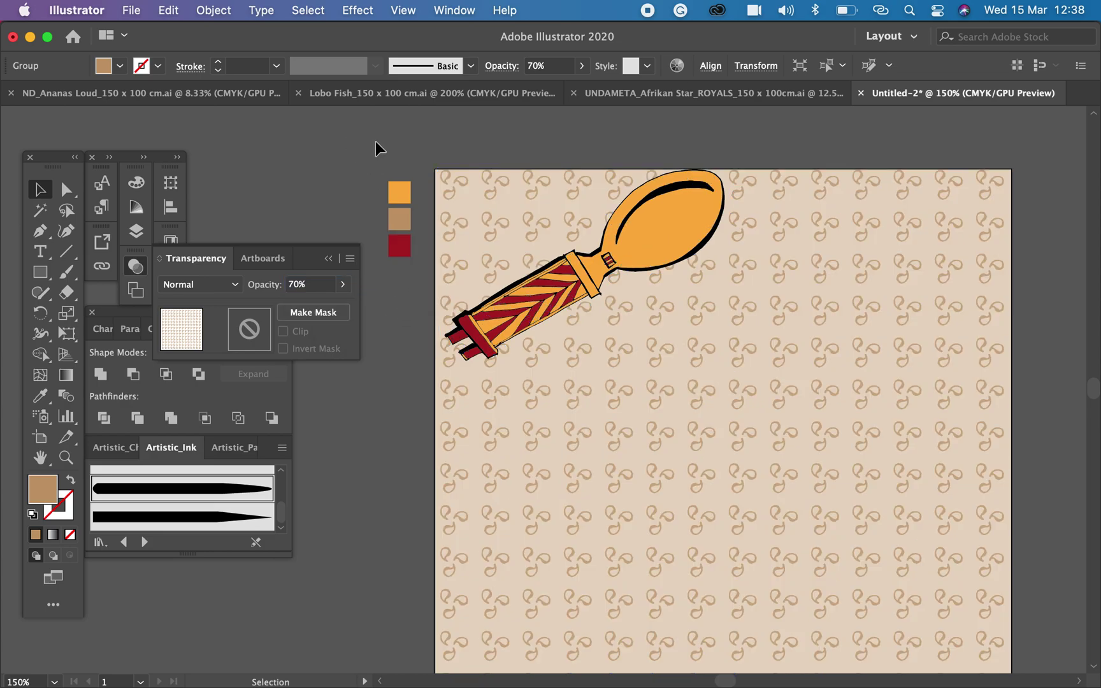
click(446, 191)
click(299, 284)
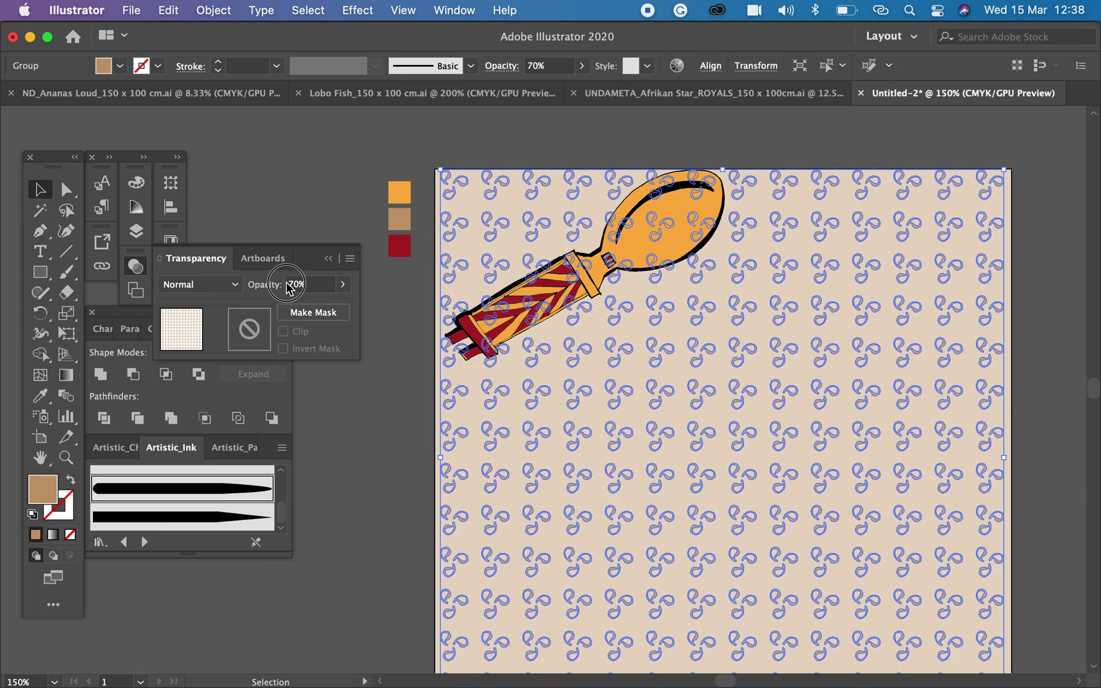
key(Return)
click(370, 232)
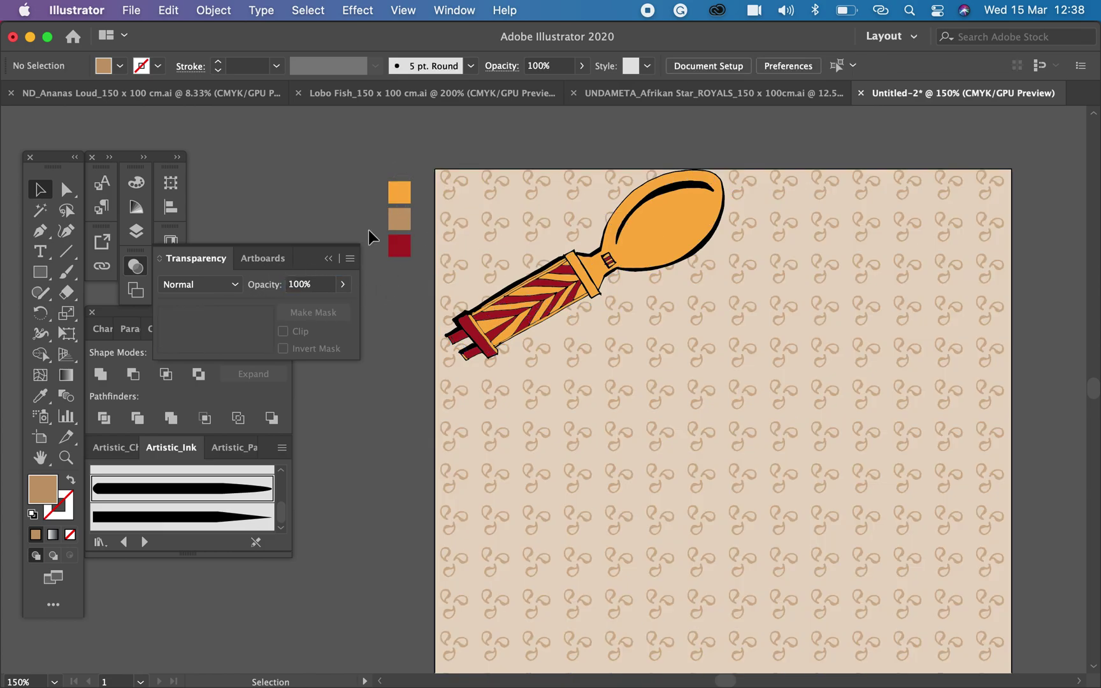
Set the swirl pattern group's opacity to 55% and deselect it
click(484, 218)
click(293, 287)
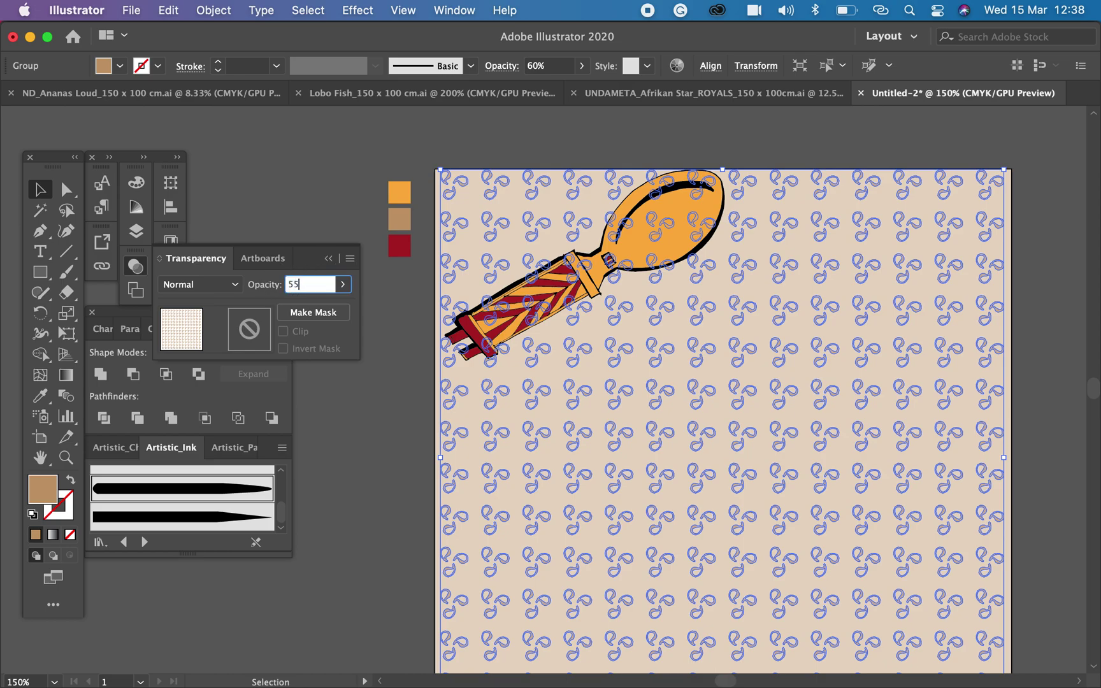
text(55)
key(Return)
click(333, 146)
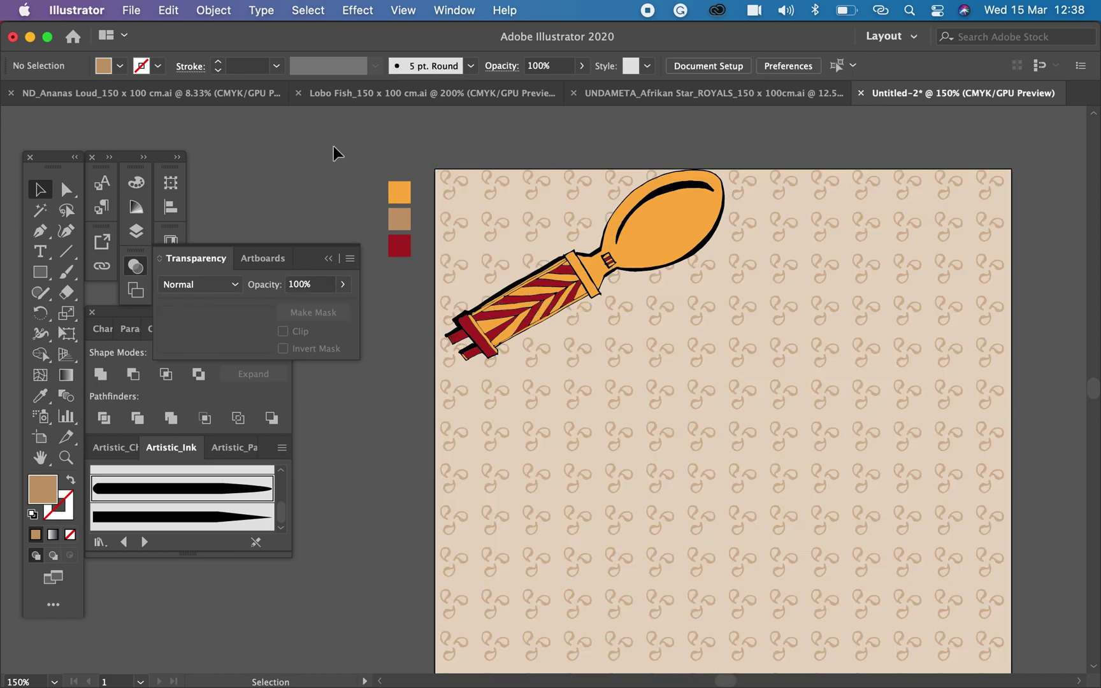
drag(406, 152, 484, 219)
click(479, 220)
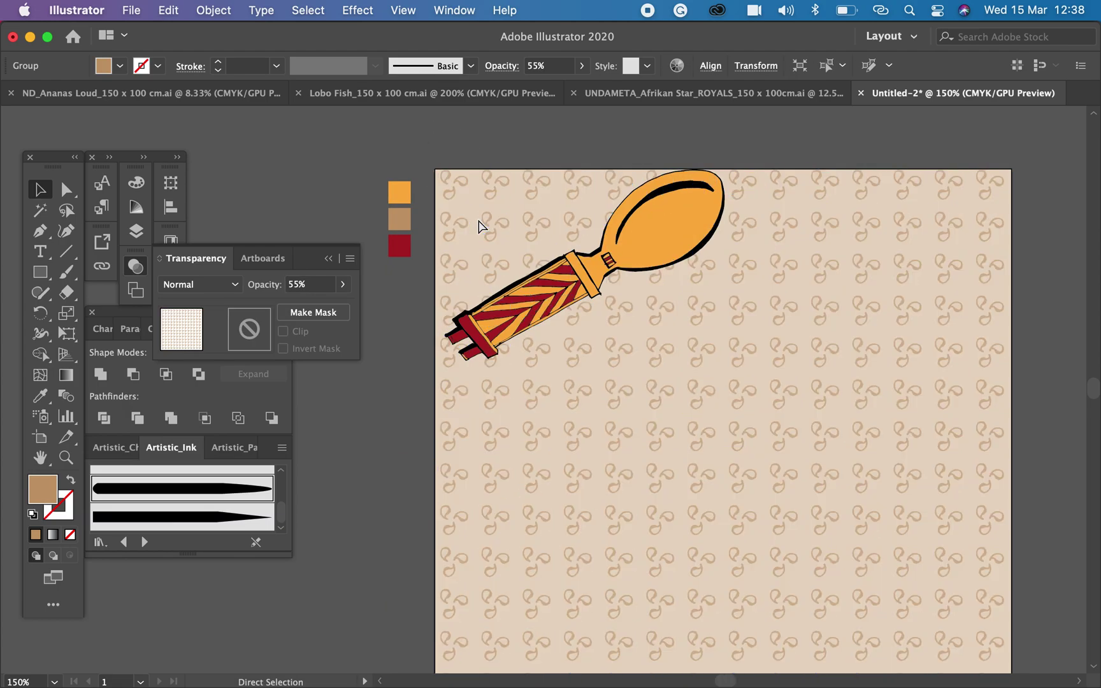
click(424, 174)
Bring back the group of three uncoloured spoons around the coloured spoon and deselect everything
click(580, 252)
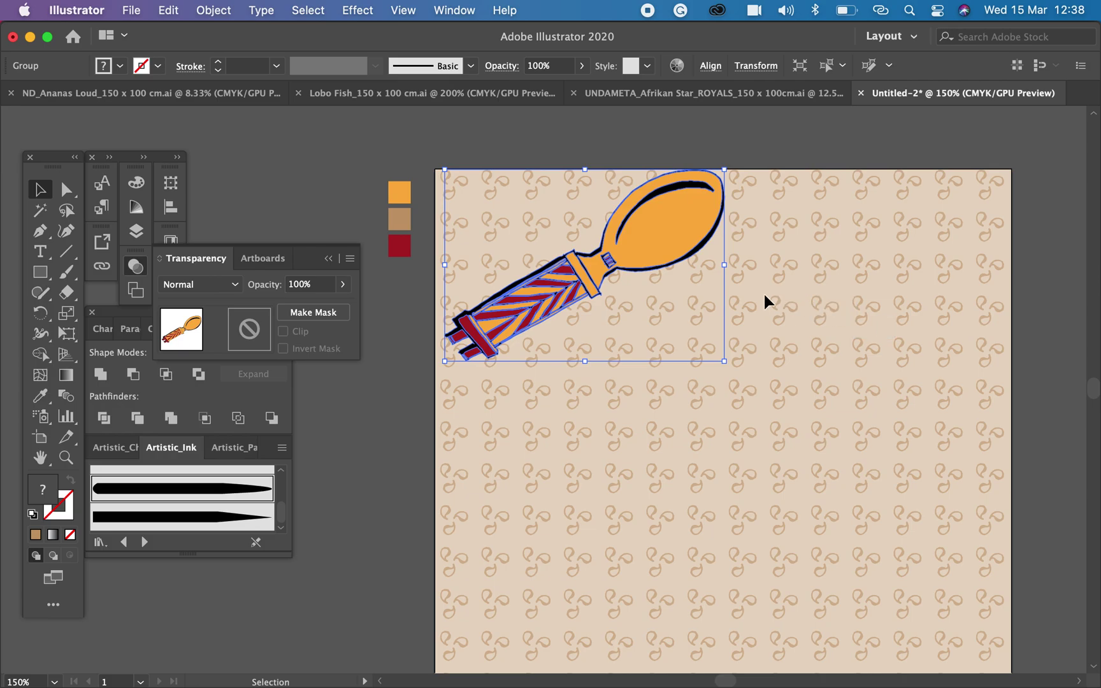
key(super)
key(super)
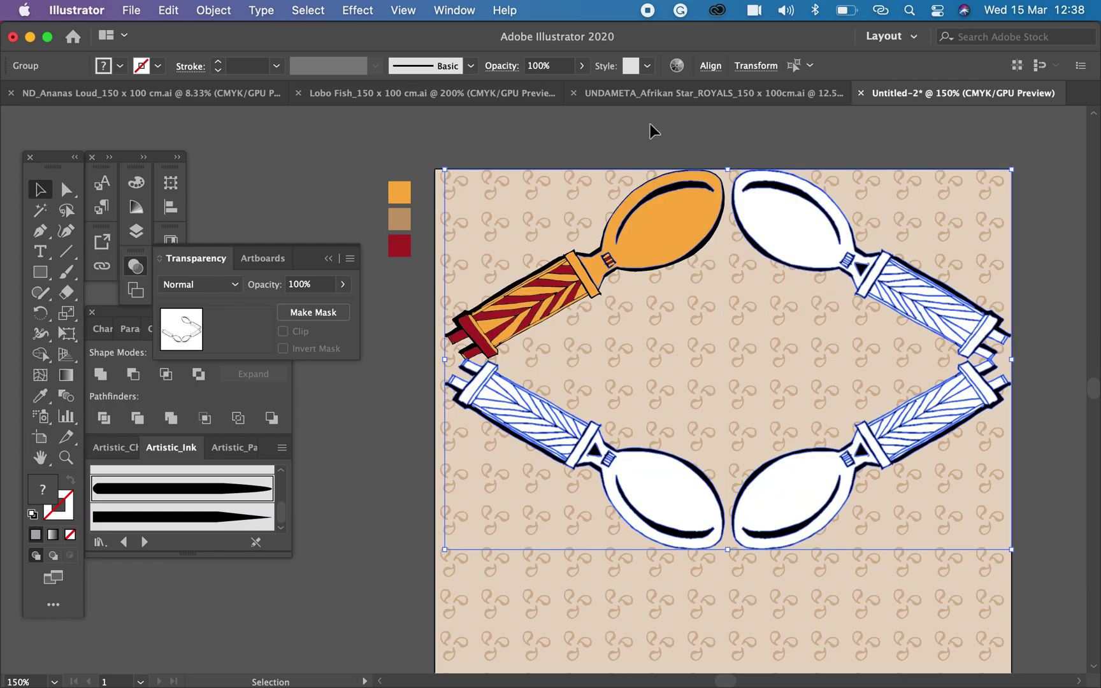
click(587, 148)
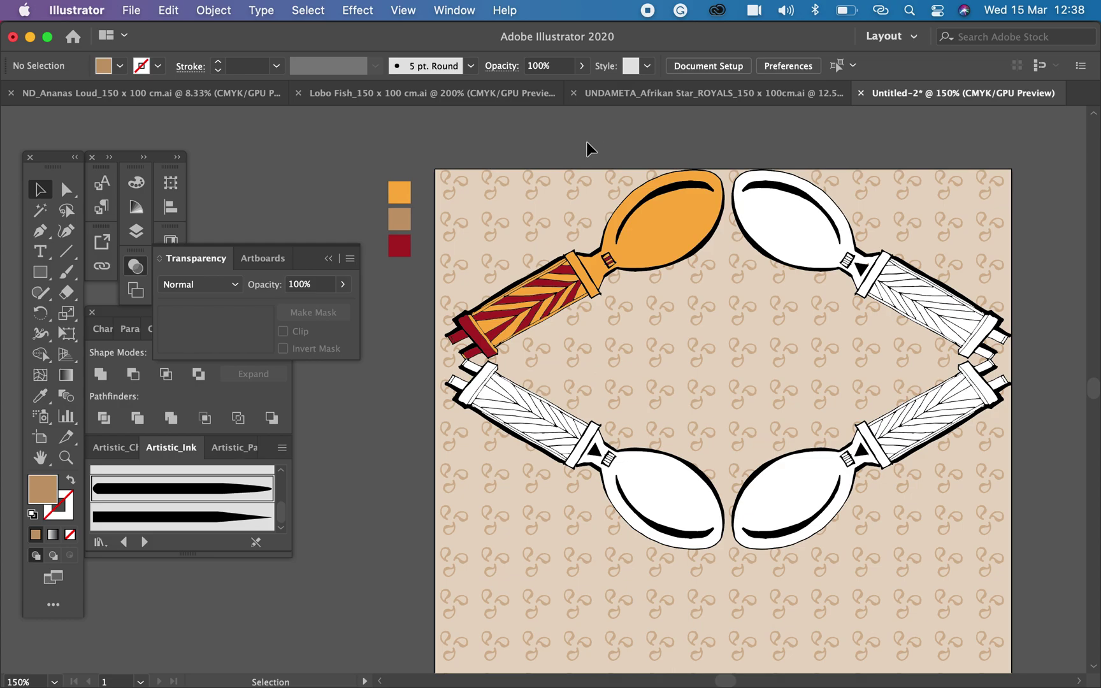
click(618, 247)
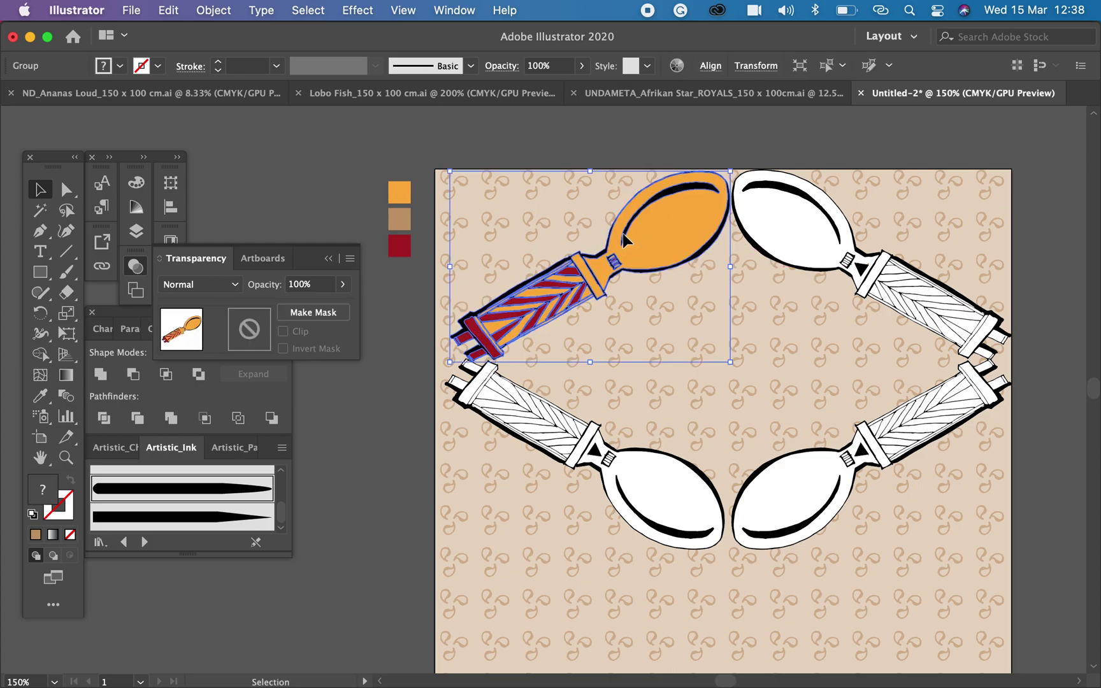
drag(607, 255, 720, 267)
key(super+z)
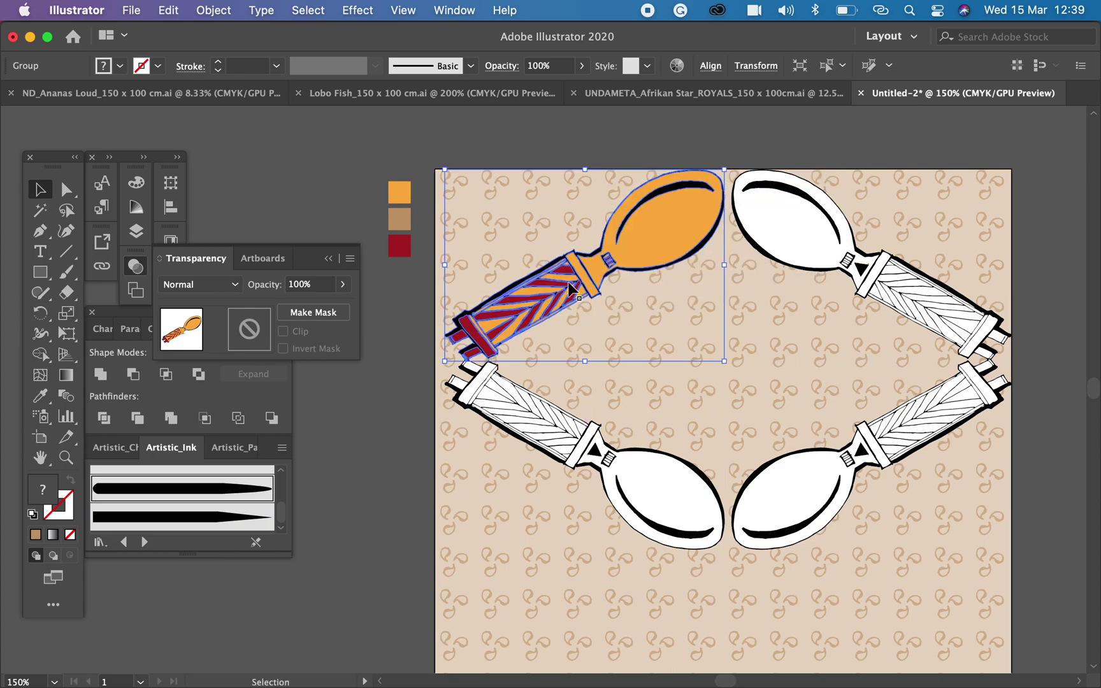
Duplicate the coloured spoon sideways and reflect the copy across the vertical axis
drag(572, 281, 674, 280)
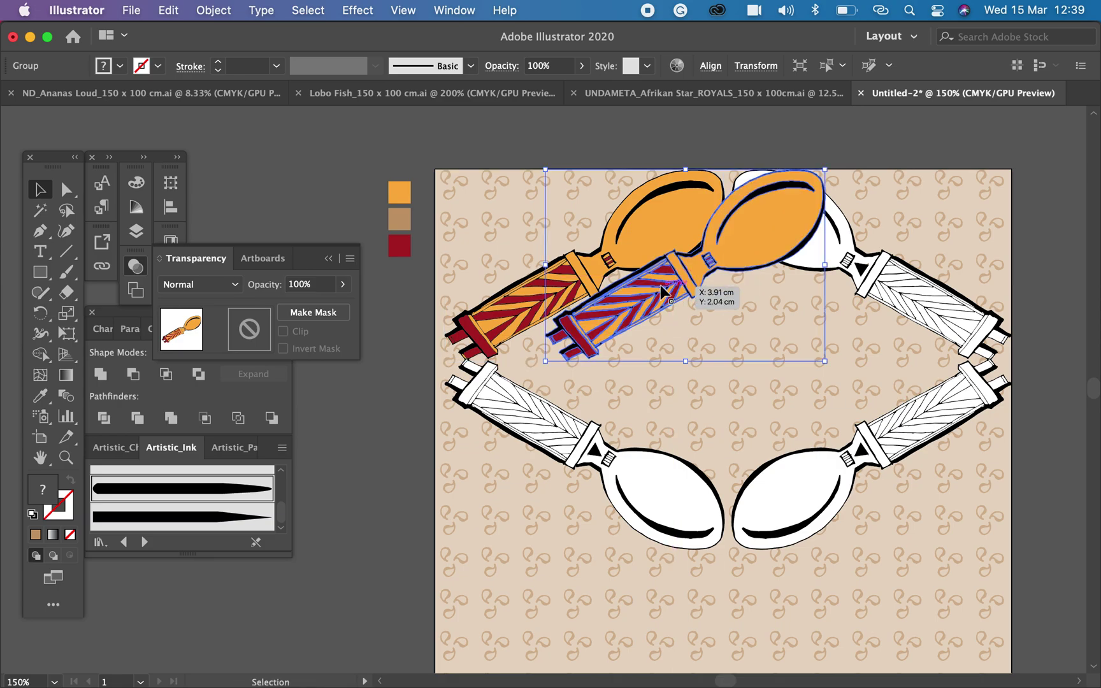
right_click(661, 289)
mouse_move(710, 502)
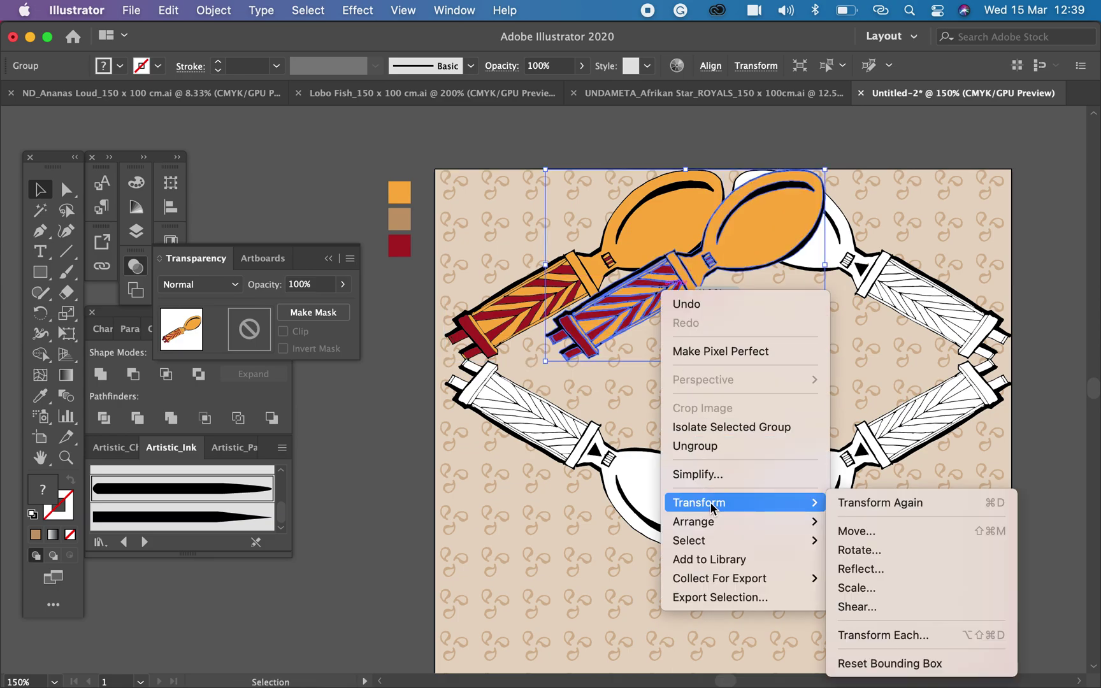
click(898, 570)
click(917, 490)
Place the mirrored coloured spoon over the uncoloured spoon opposite the original and delete the uncoloured one
drag(708, 233, 804, 232)
key(super+2)
click(798, 236)
key(Delete)
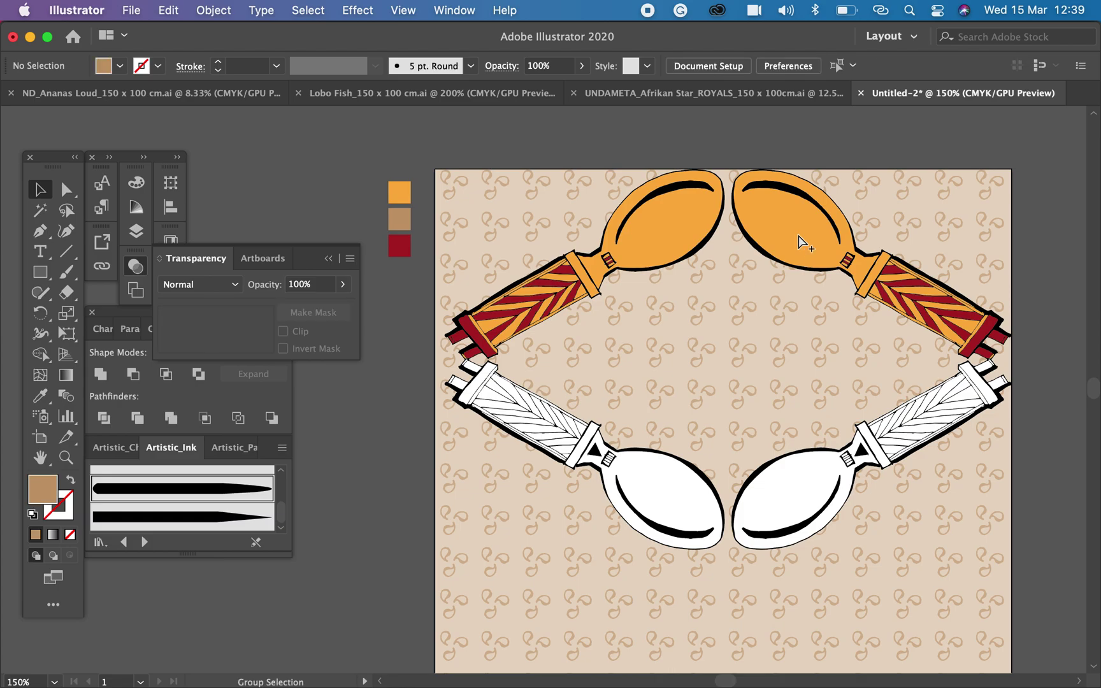
Select both coloured spoons together and duplicate them straight down over the lower uncoloured pair
key(super+a)
click(494, 161)
click(501, 195)
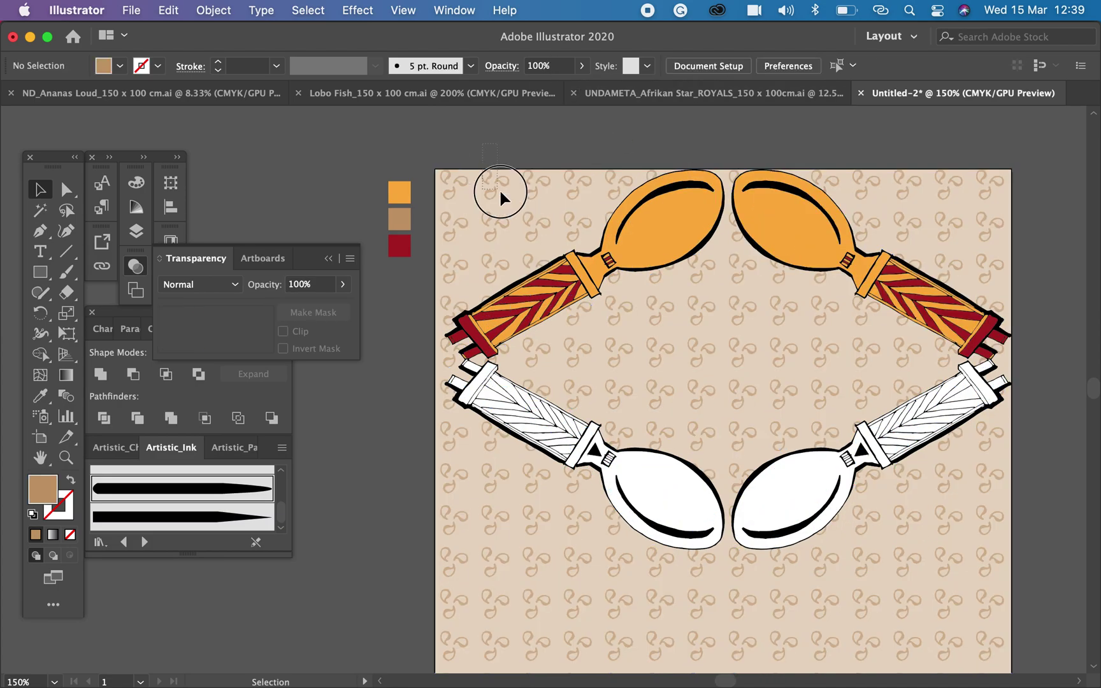
key(super+2)
click(609, 260)
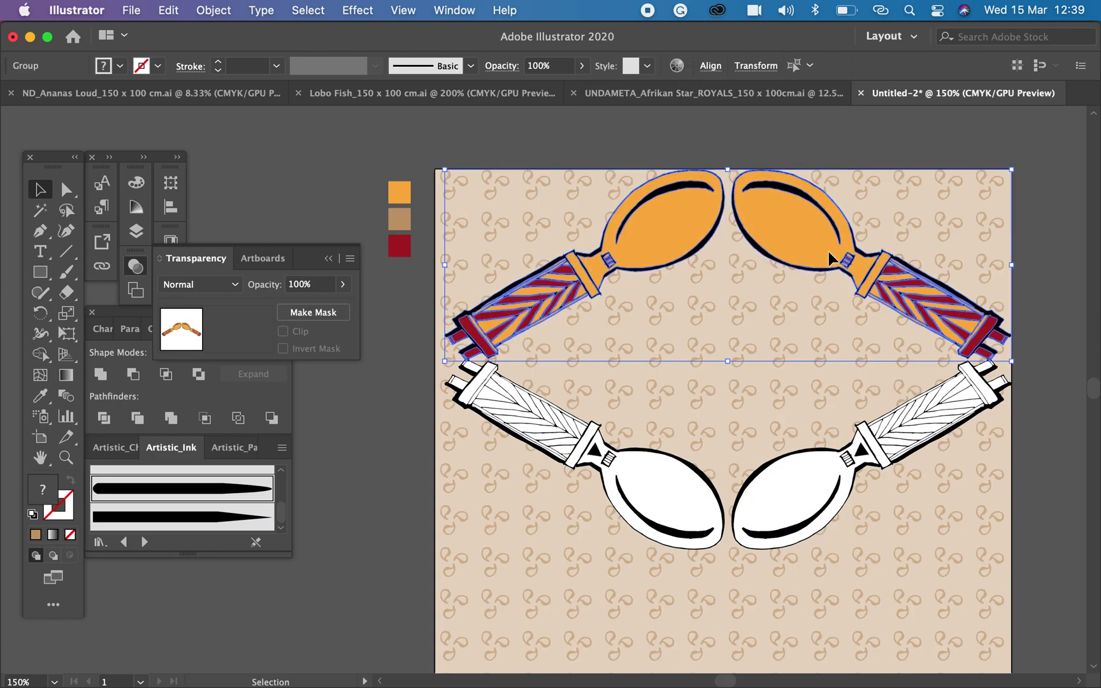
drag(803, 203, 793, 387)
Reflect the duplicated spoon pair across the vertical axis with the preview enabled
right_click(792, 386)
mouse_move(848, 576)
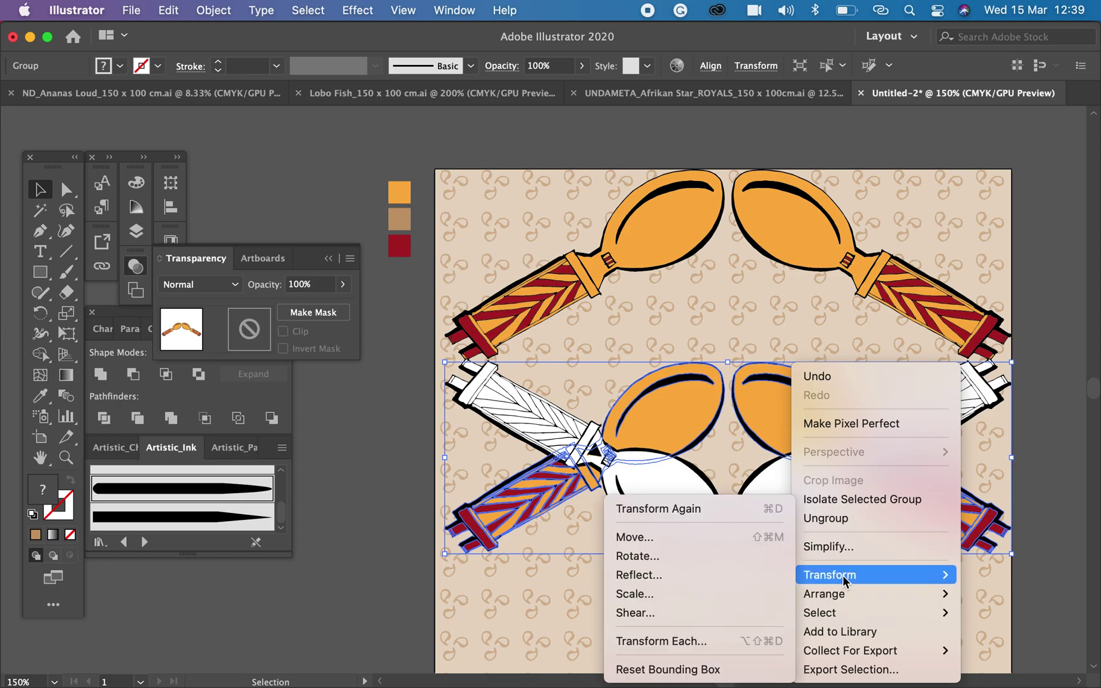
click(676, 575)
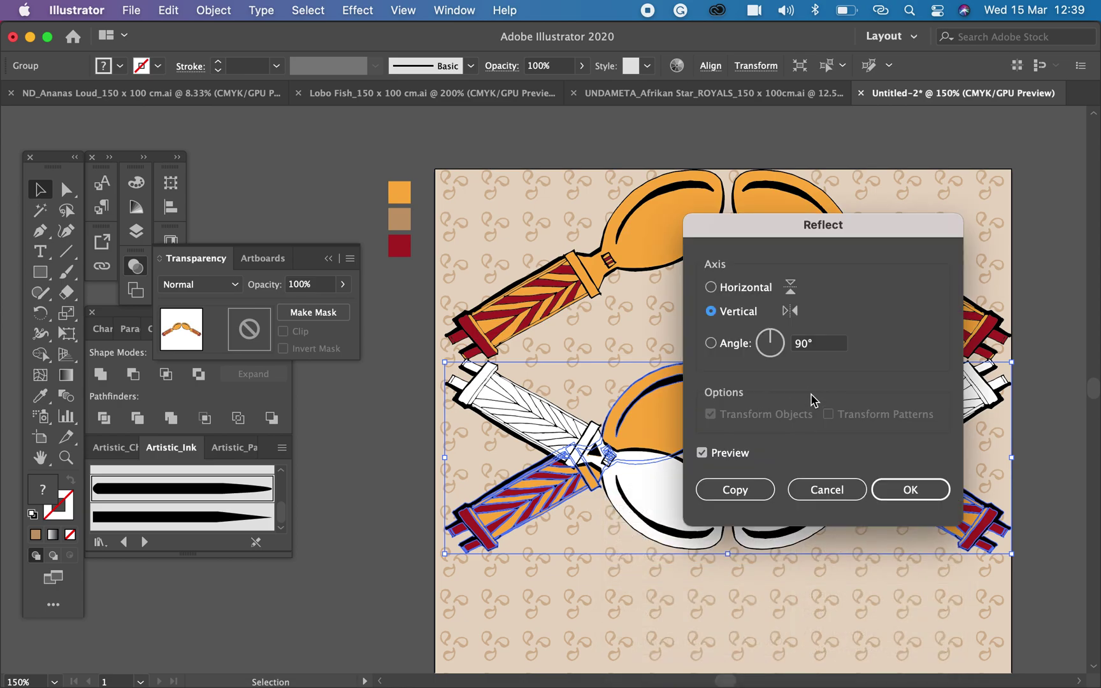
click(702, 454)
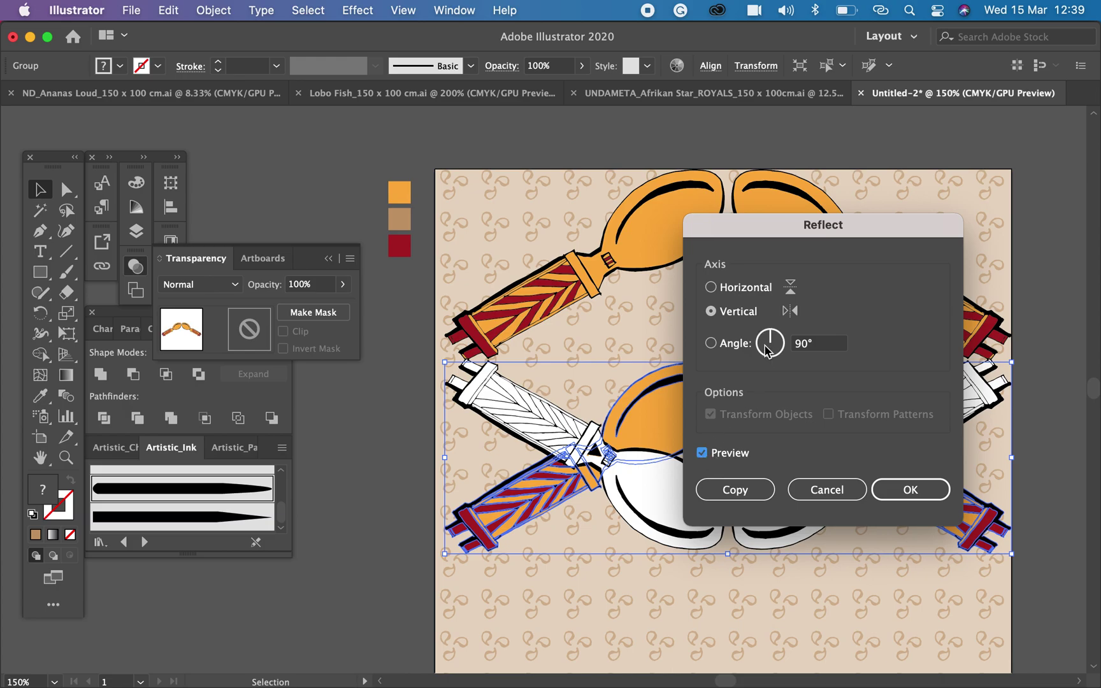
click(911, 490)
Reflect the duplicated spoon pair across the horizontal axis so the bowls face downward
right_click(757, 415)
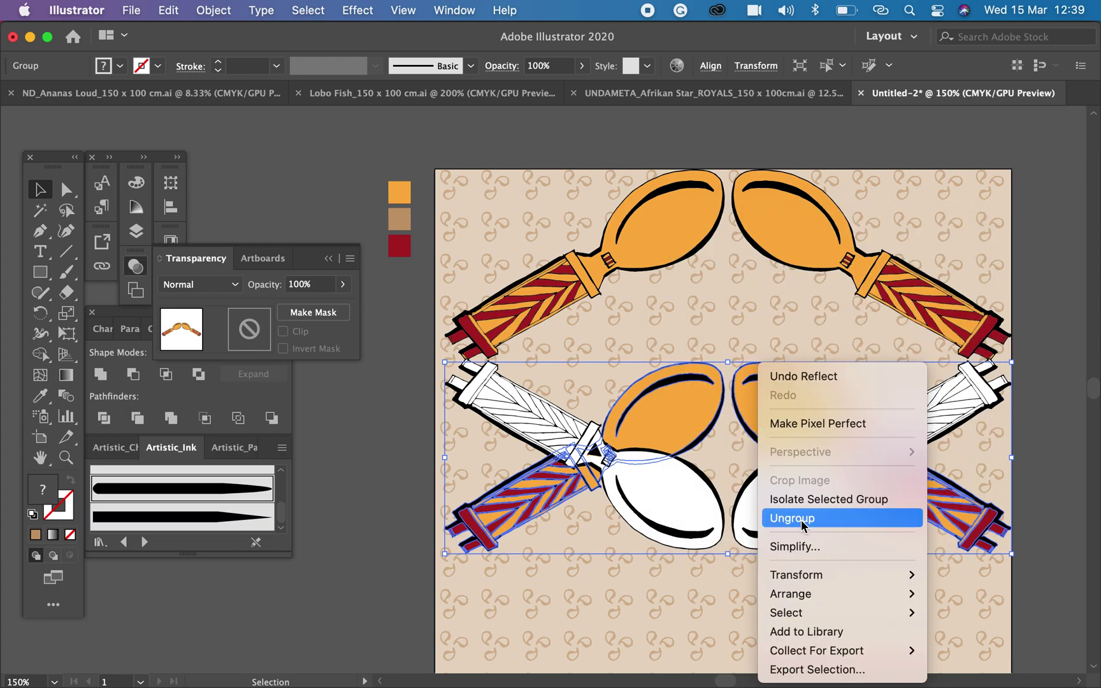
mouse_move(829, 576)
click(669, 573)
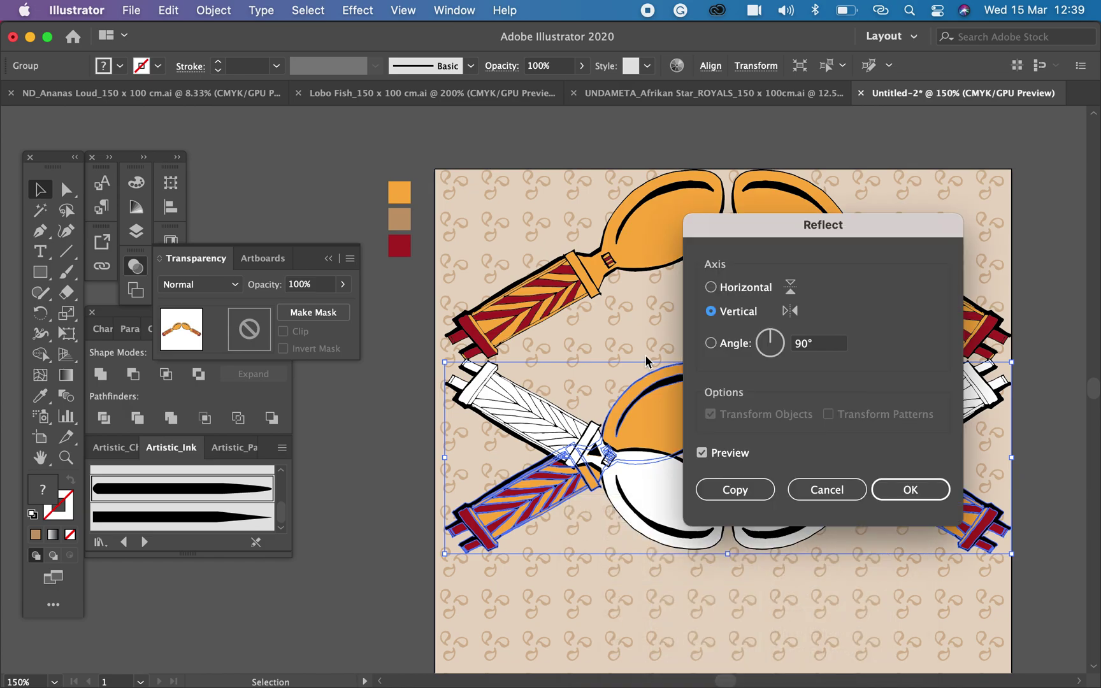
click(710, 288)
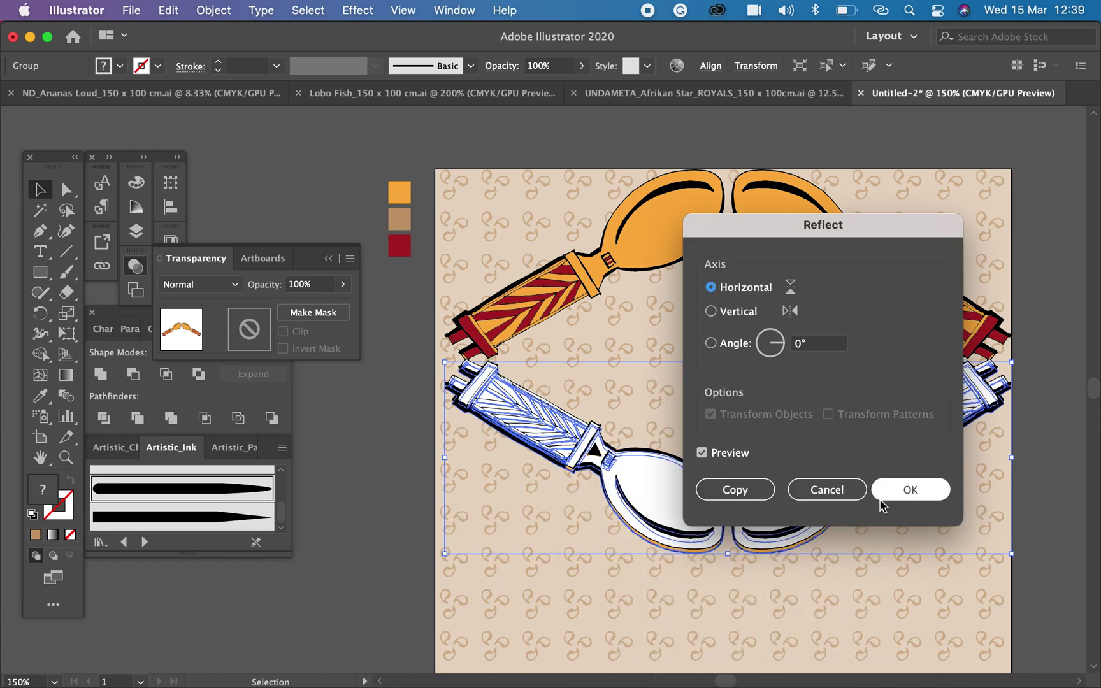
click(910, 491)
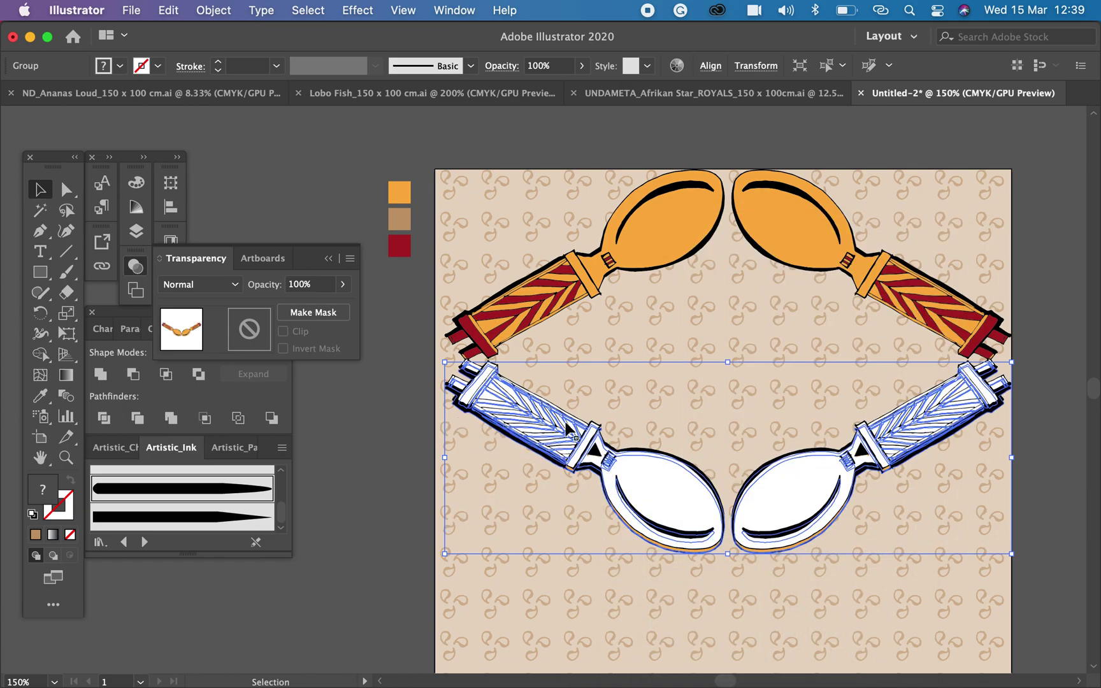
Delete the lower pair of uncoloured spoons lying over the coloured copies
click(366, 420)
click(533, 416)
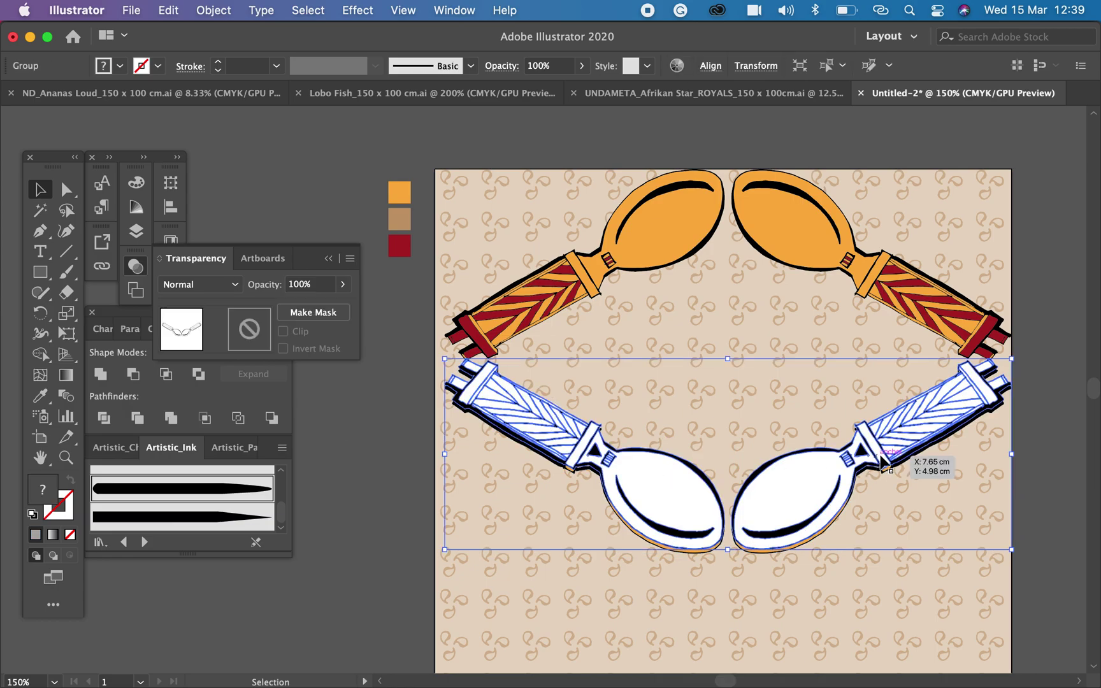
key(Delete)
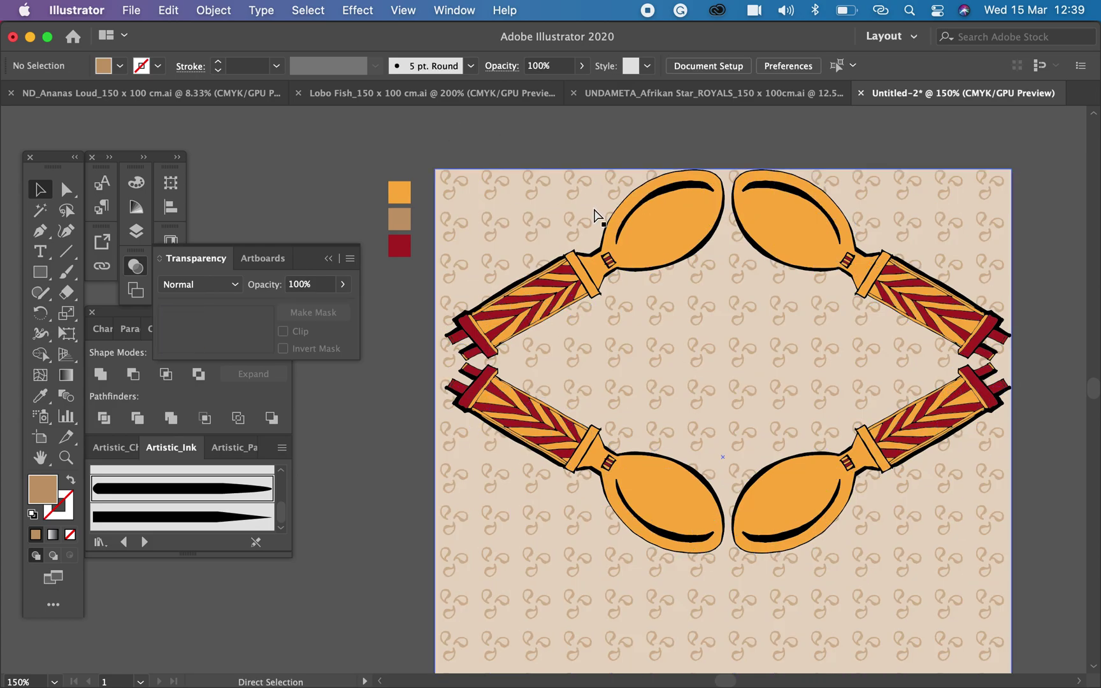
Select all four coloured spoons and scale them down proportionally to about half the artboard width, keeping their upper-left corner fixed
key(super+minus)
click(618, 310)
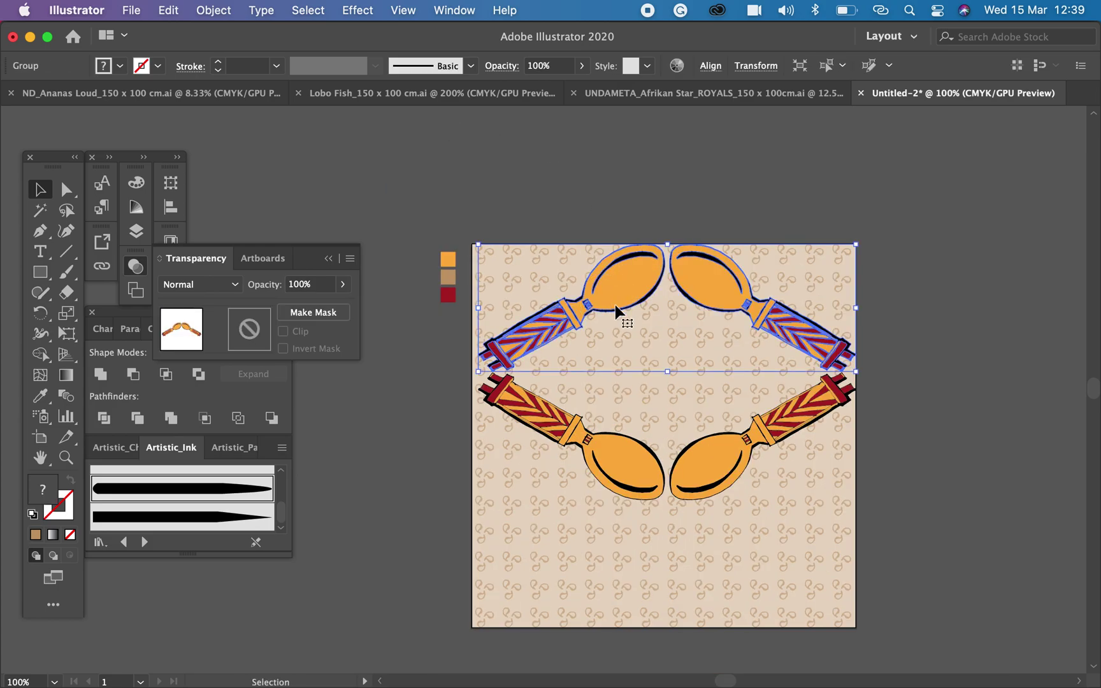
shift+click(790, 432)
drag(856, 500, 672, 428)
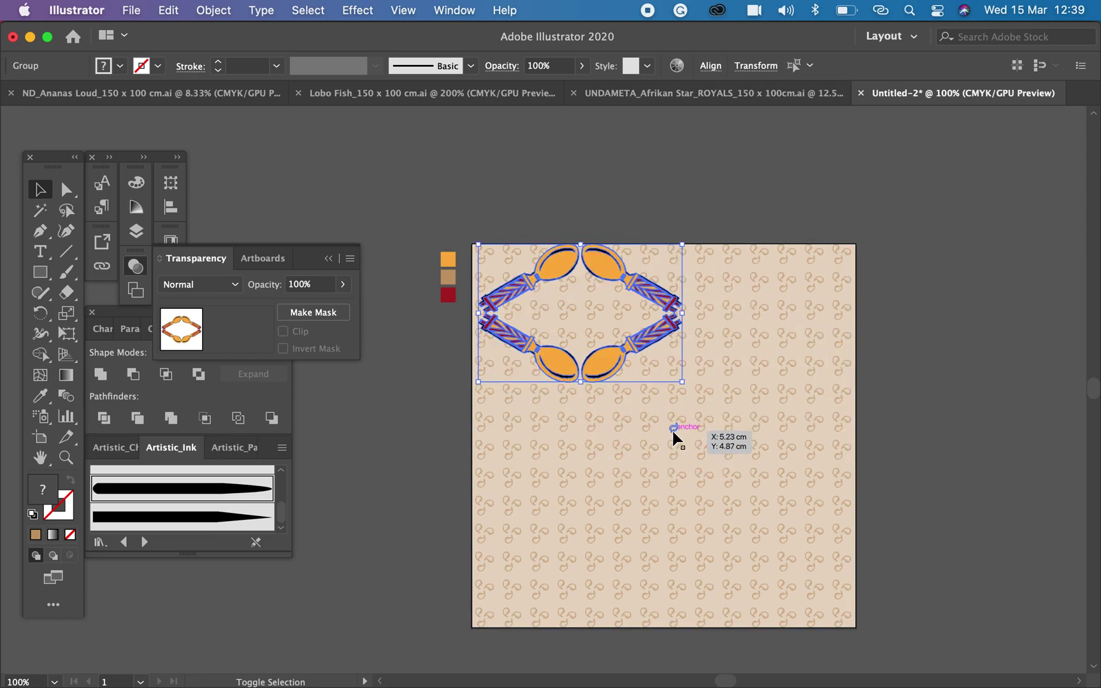
Duplicate the four-spoon diamond horizontally so the copy sits beside the original, handle ends almost touching
key(super+equal)
key(super+equal)
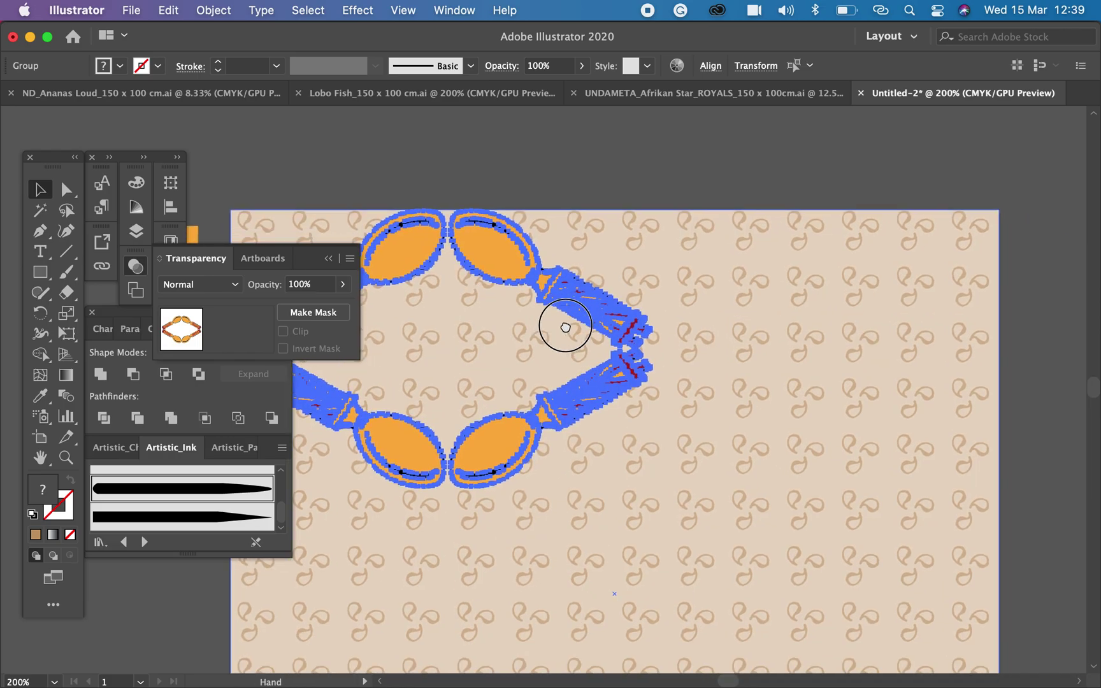
drag(565, 327, 553, 324)
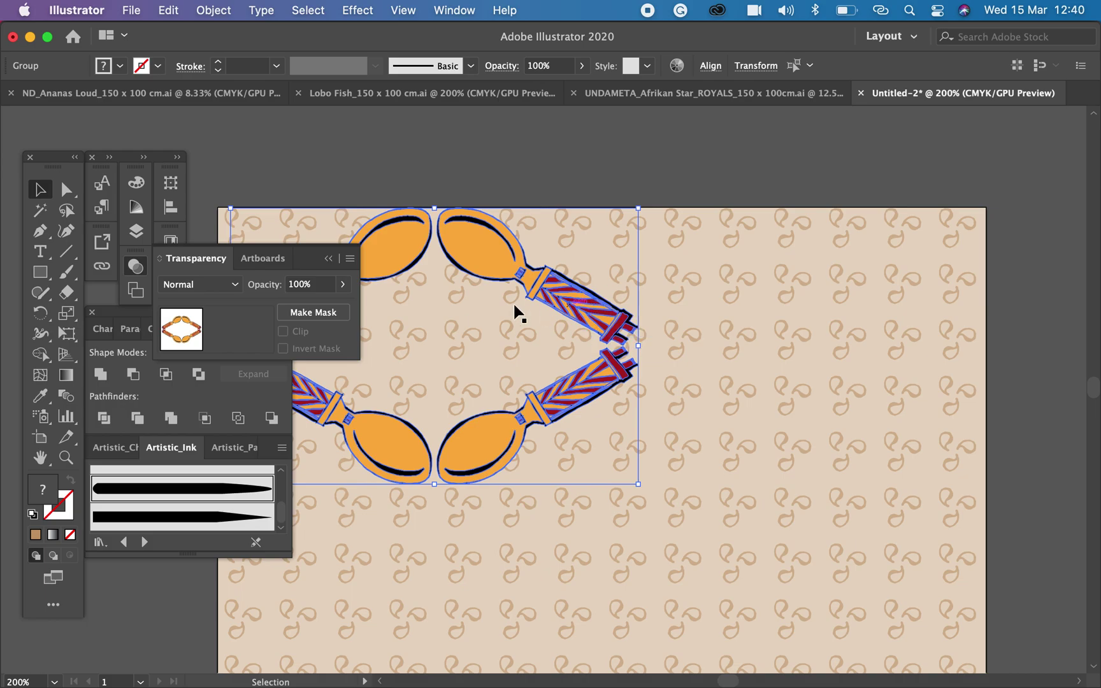
alt+shift+drag(486, 276, 889, 267)
Select both spoon diamonds and scale them down together until the row ends at the artboard's right edge
shift+click(602, 298)
drag(586, 411, 593, 405)
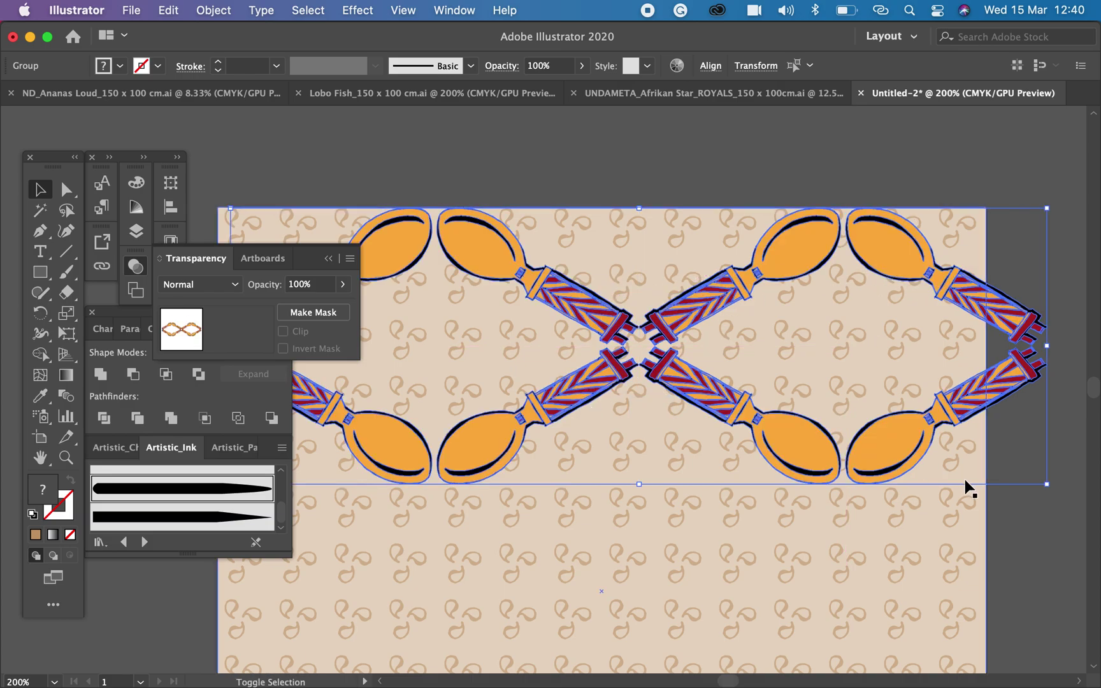
drag(1047, 484, 985, 466)
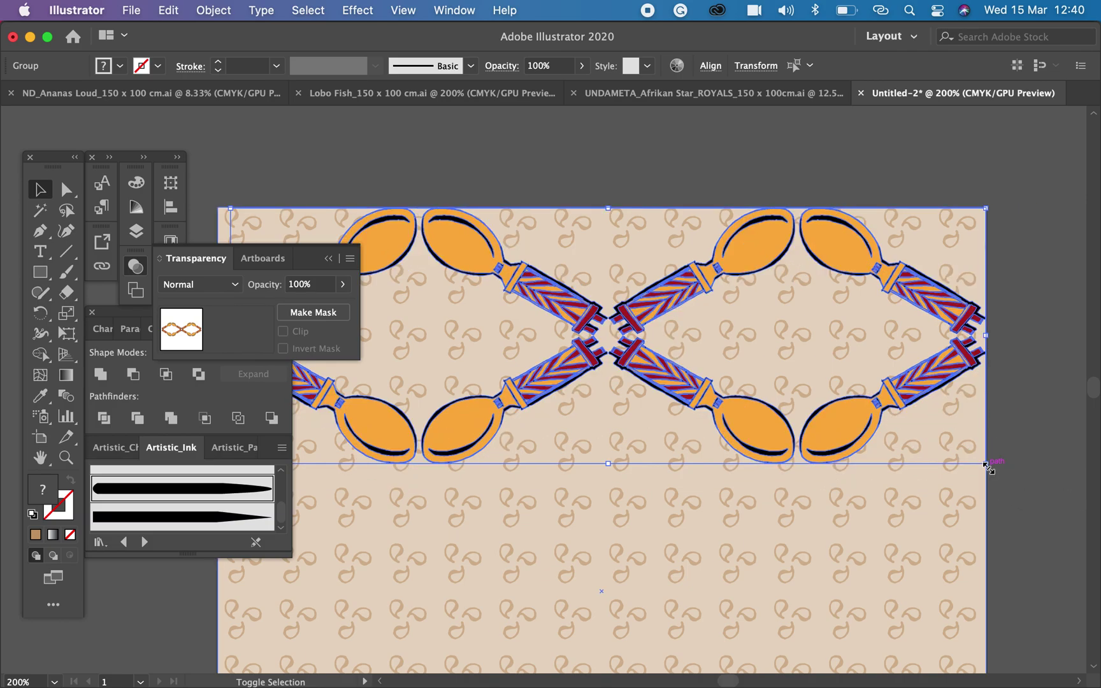
Repeat the spoon row straight down to fill the artboard, deleting the surplus row below its edge
key(super+minus)
scroll(644, 450, down, 5)
scroll(644, 450, left, 3)
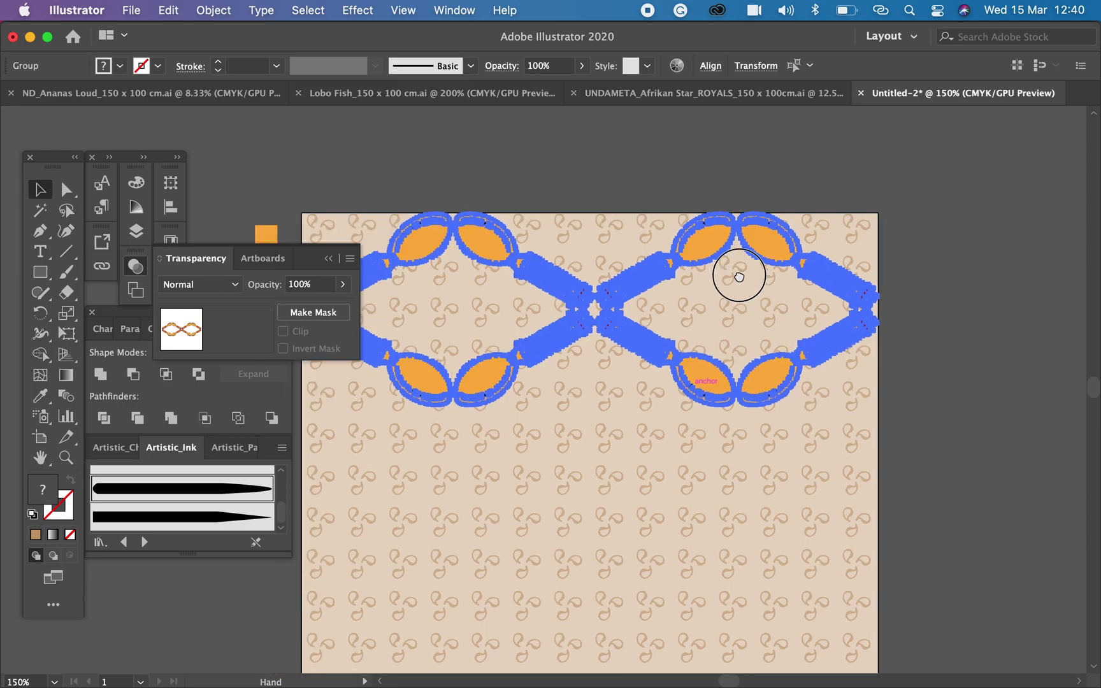
drag(645, 185, 629, 373)
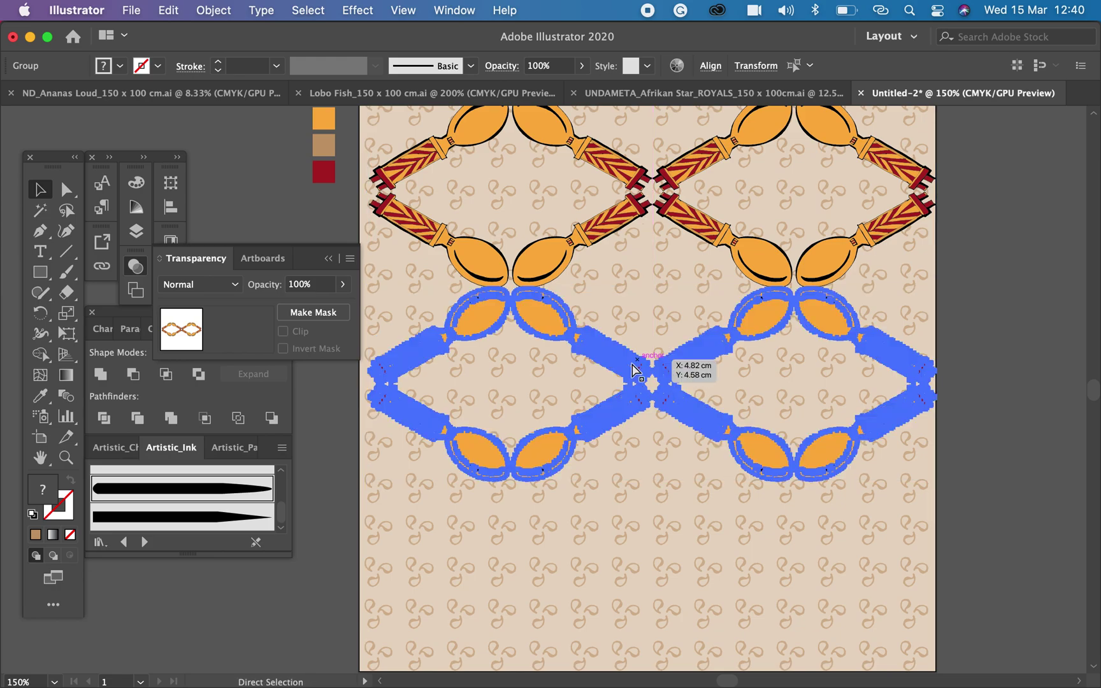
key(super+d)
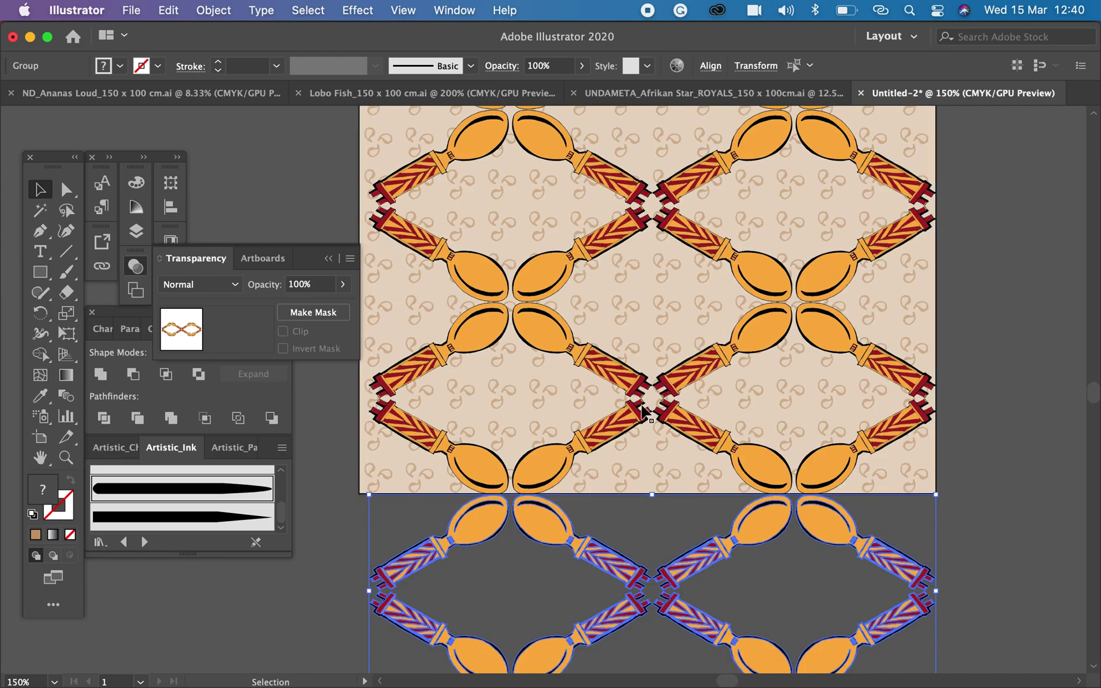
key(Delete)
Delete the orange, tan and dark red colour swatch squares beside the artboard
drag(644, 246, 789, 508)
drag(617, 314, 617, 362)
drag(454, 281, 498, 368)
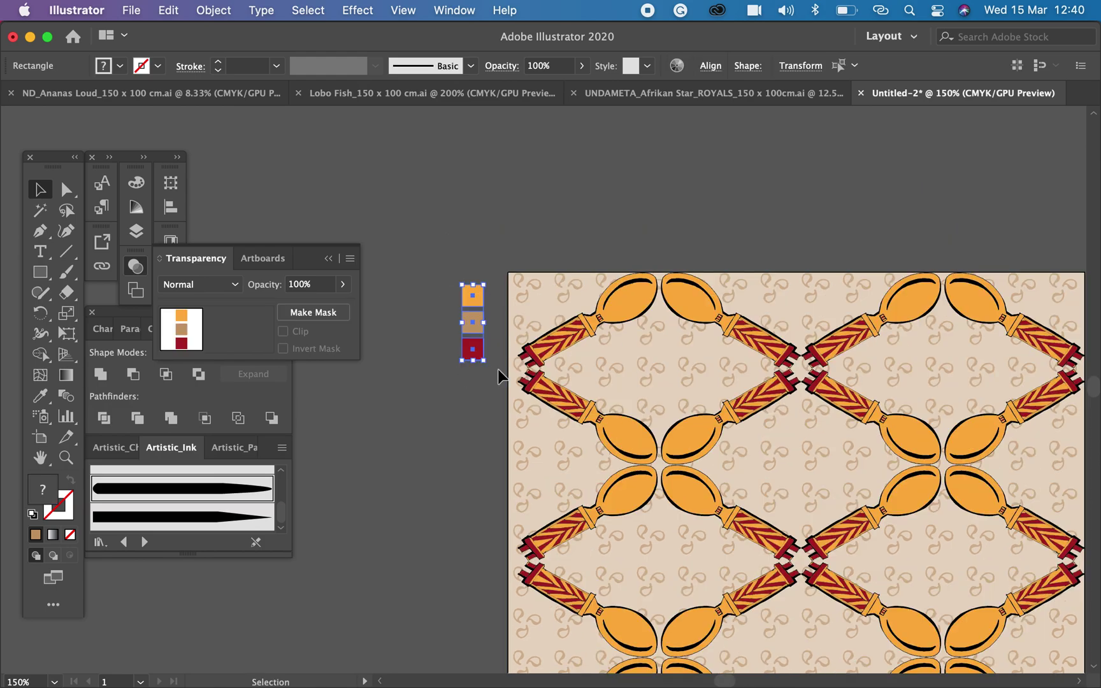
key(Delete)
Hide the panels and examine the complete spoon pattern on the artboard
drag(823, 465, 709, 292)
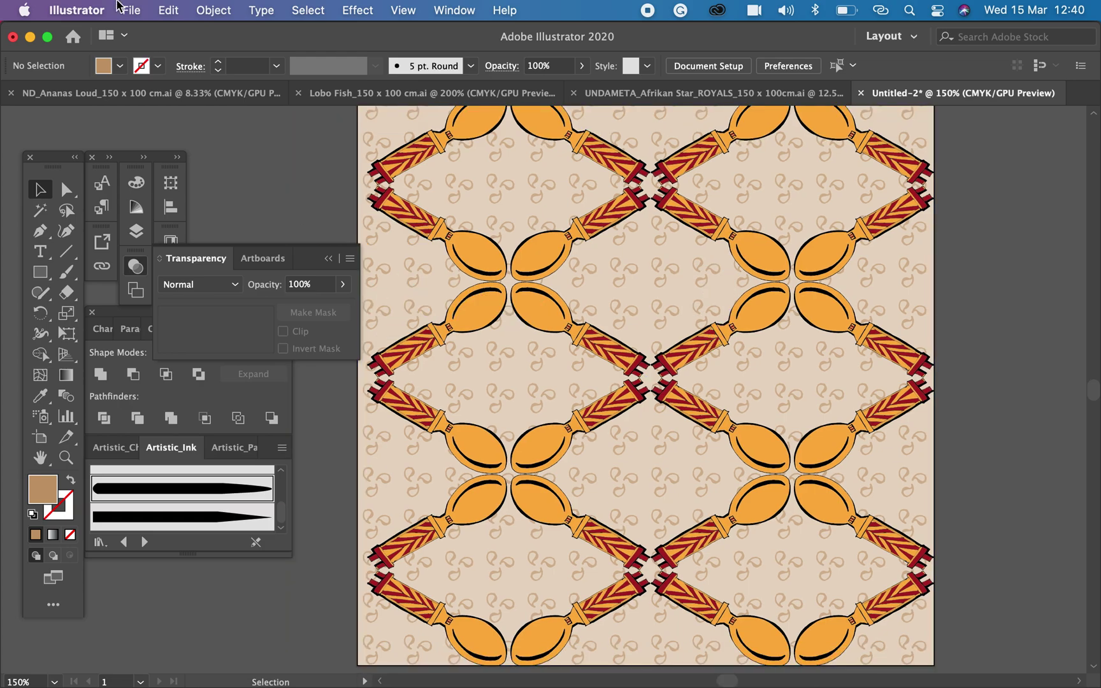
key(super+minus)
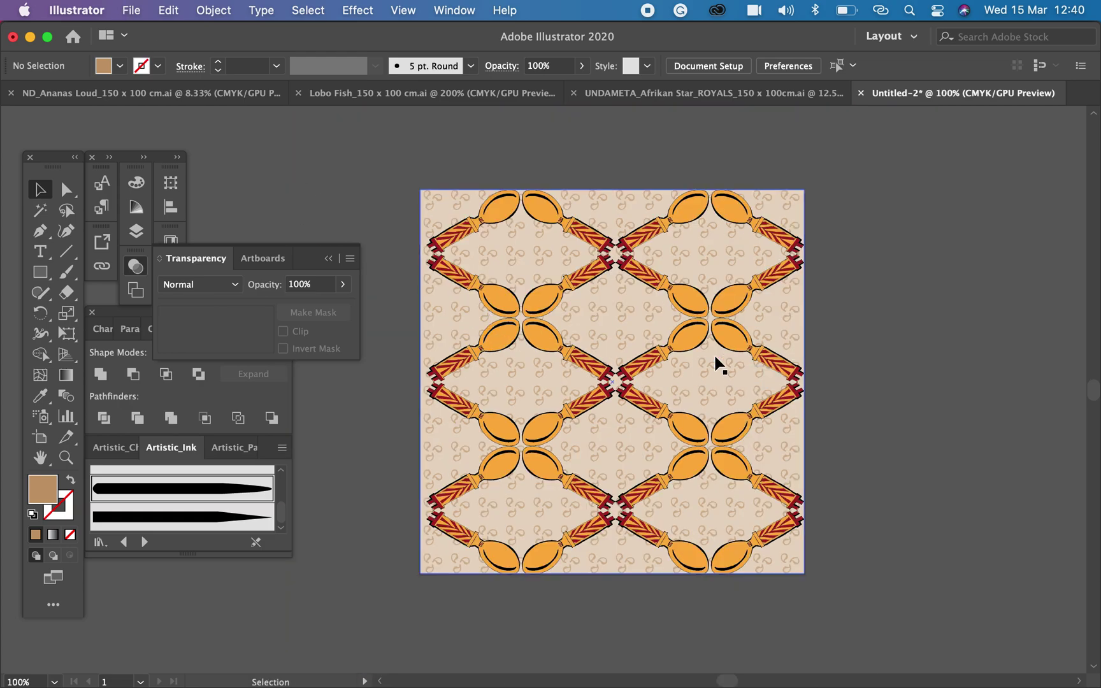
key(Tab)
key(super+plus)
drag(709, 309, 663, 340)
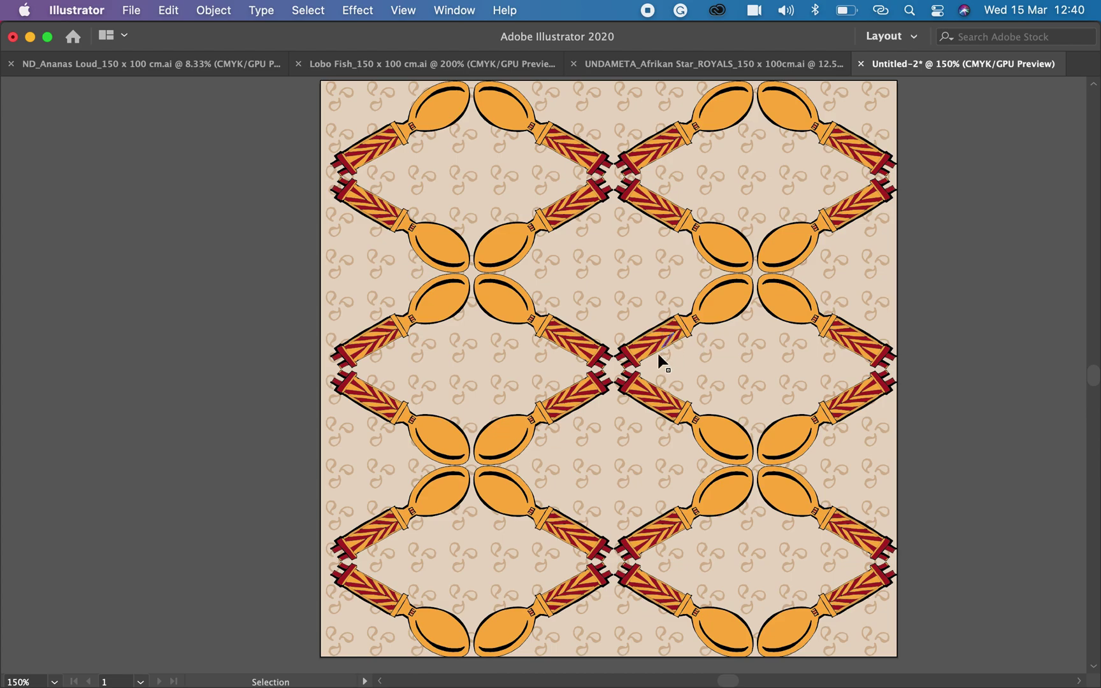
Start saving the document under a new name and create a folder named Ethnic Spoon on the Desktop for it
click(131, 10)
click(127, 181)
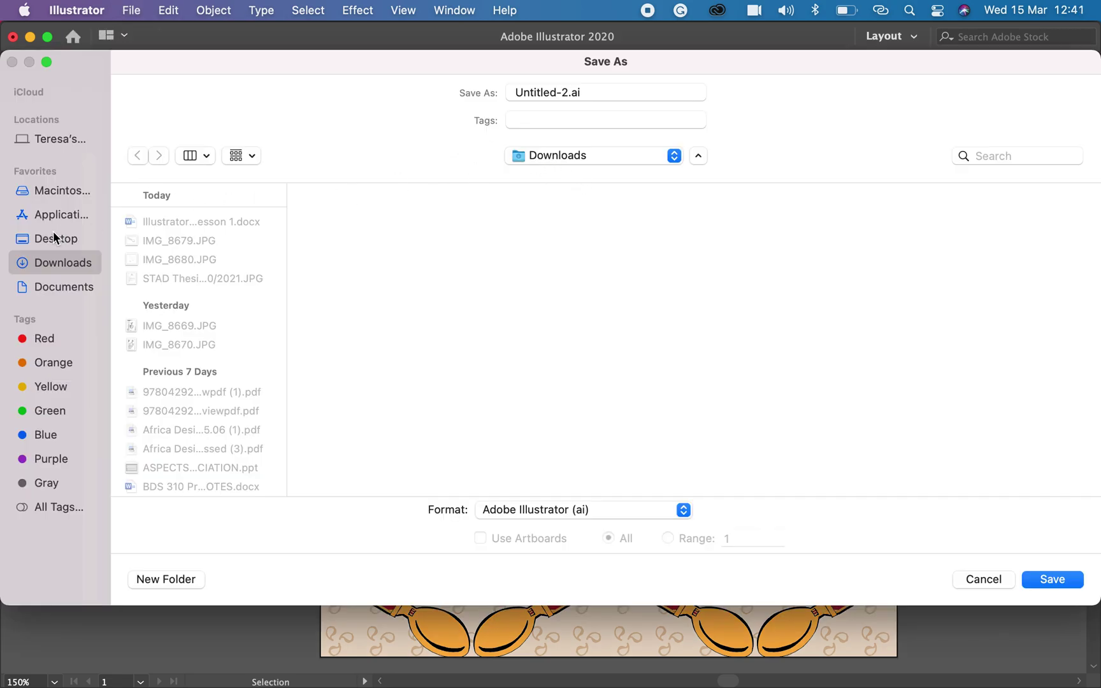
click(55, 238)
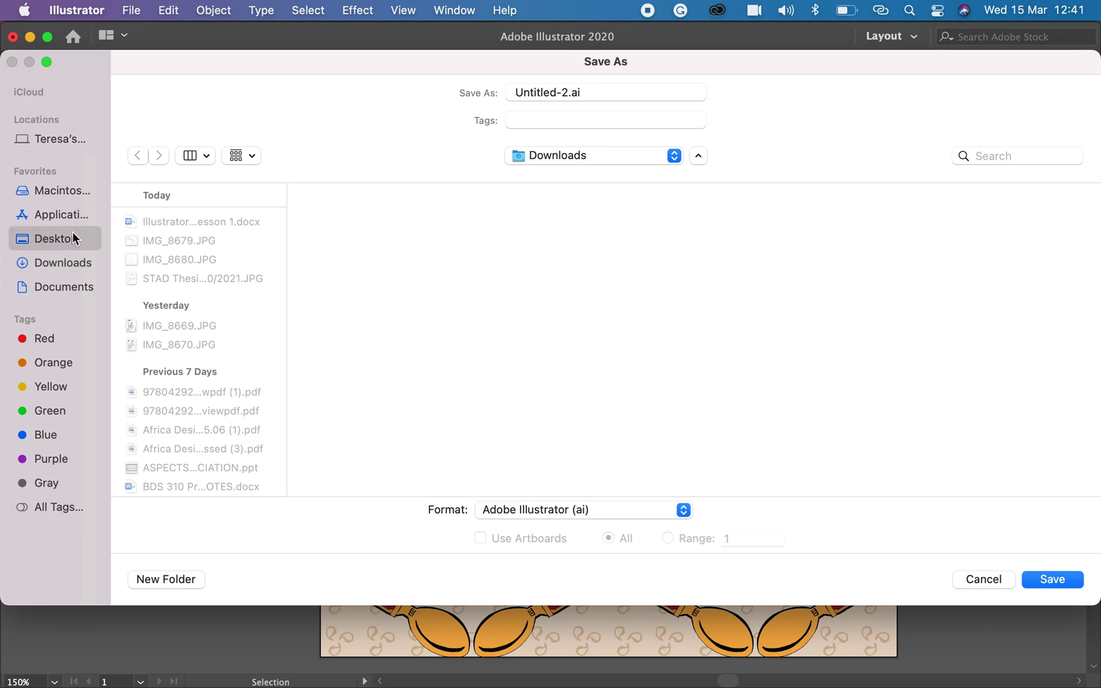
click(167, 579)
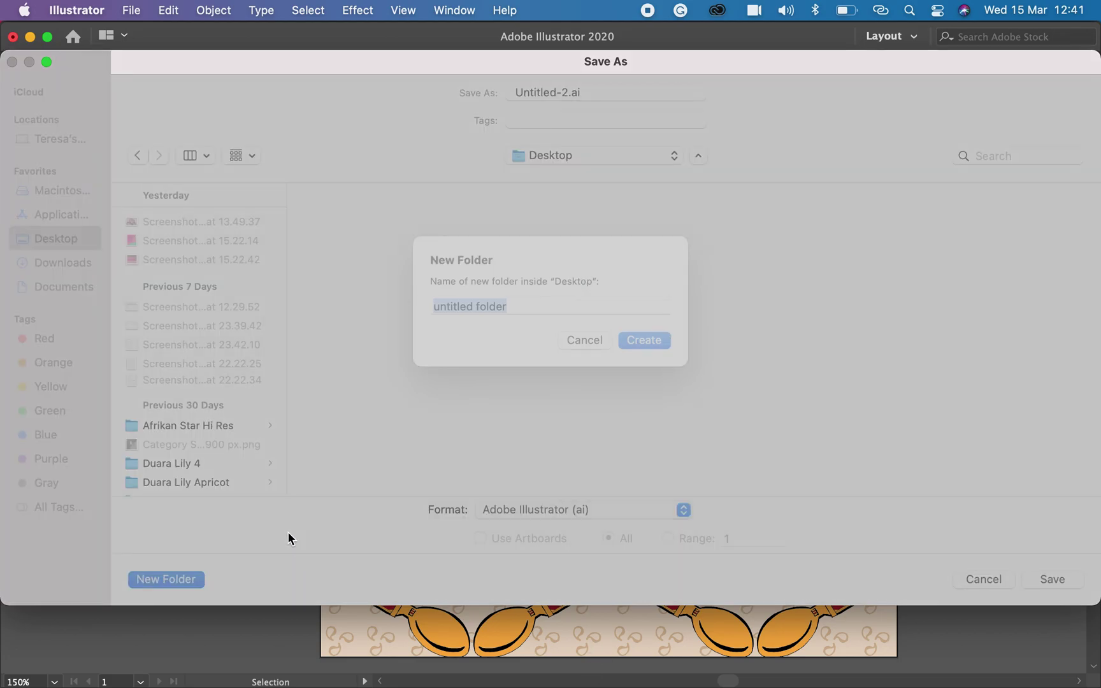
text(Ethic)
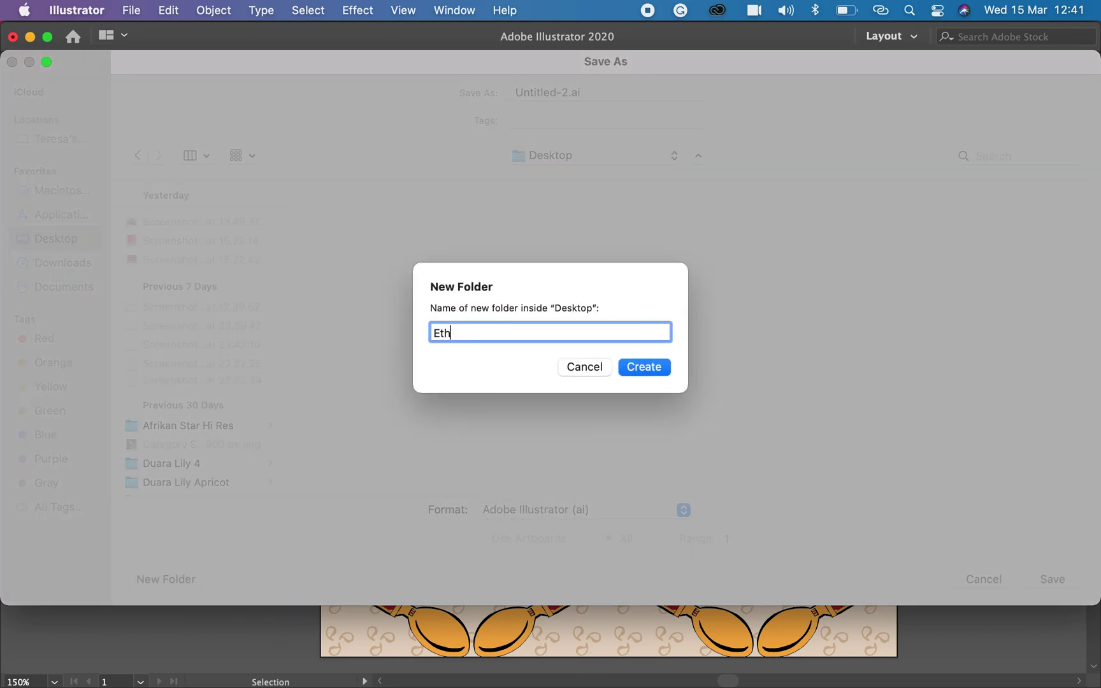
key(BackSpace)
key(BackSpace)
text(nic Spoon)
key(Return)
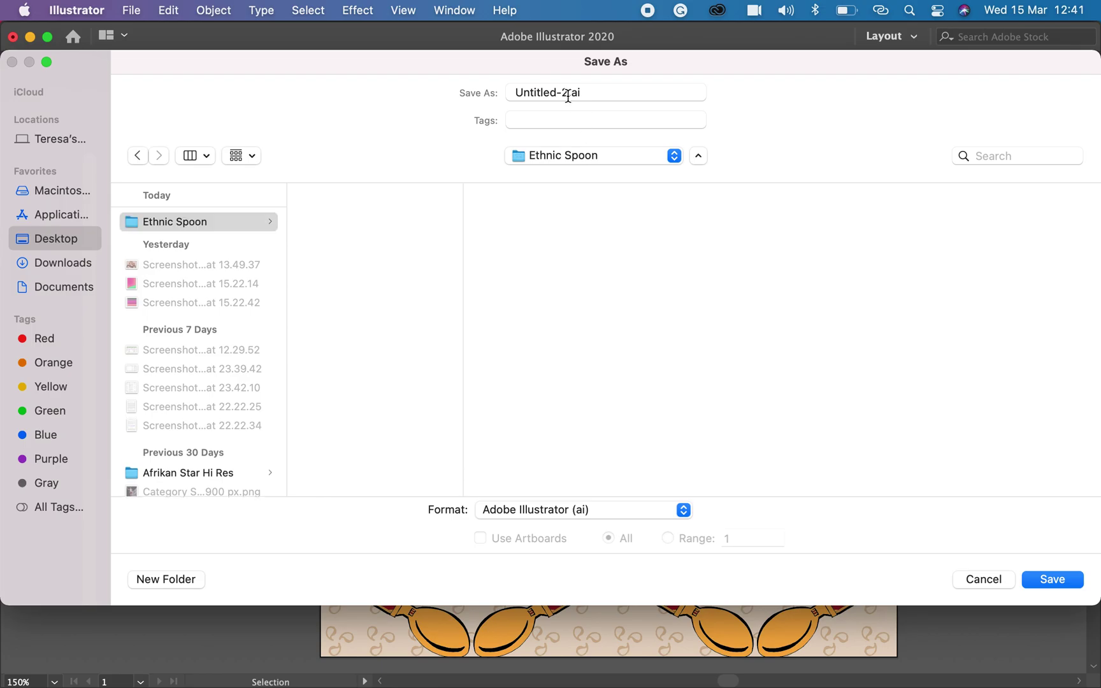
Save the document in the Ethnic Spoon folder as Ethic Spoon_Motif_10 x 10cm.ai, keeping the default Illustrator 2020 options
drag(568, 93, 491, 100)
text(Ethic S)
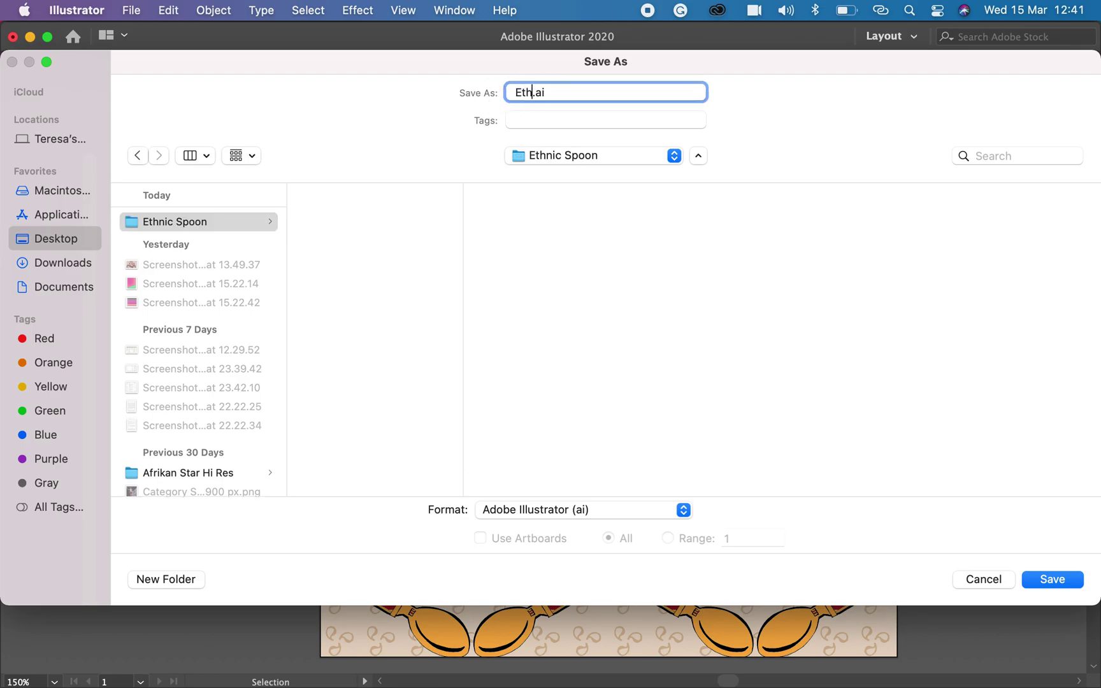
text(poon_Mot)
text(if_)
text(10 x)
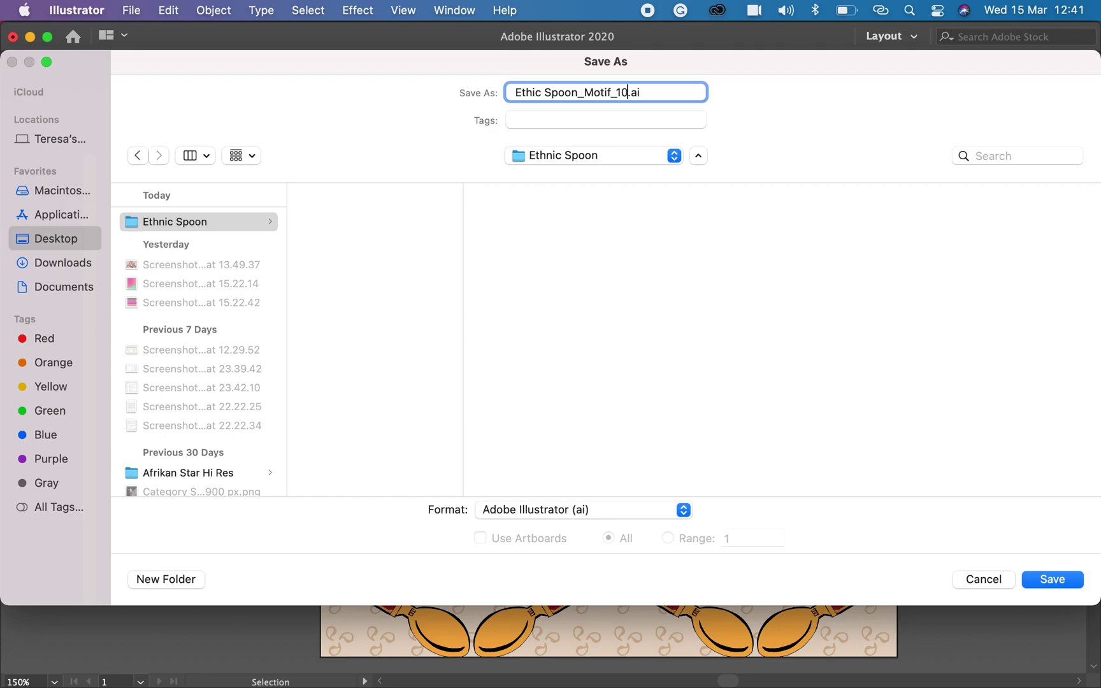
text( 10cm)
click(1053, 580)
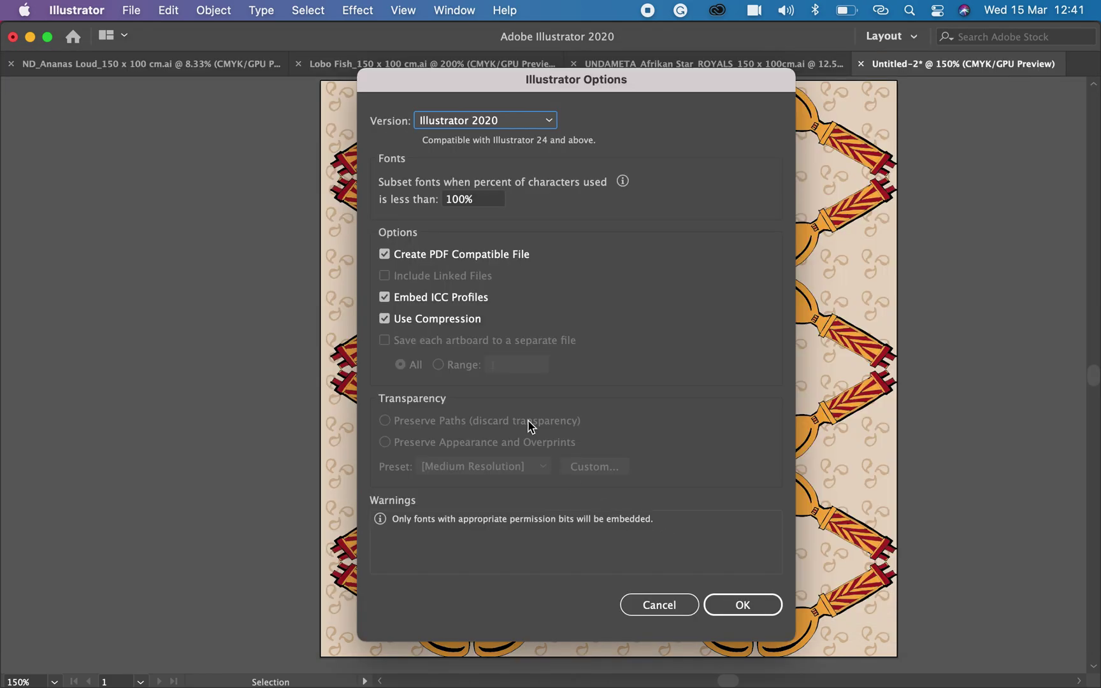
click(743, 606)
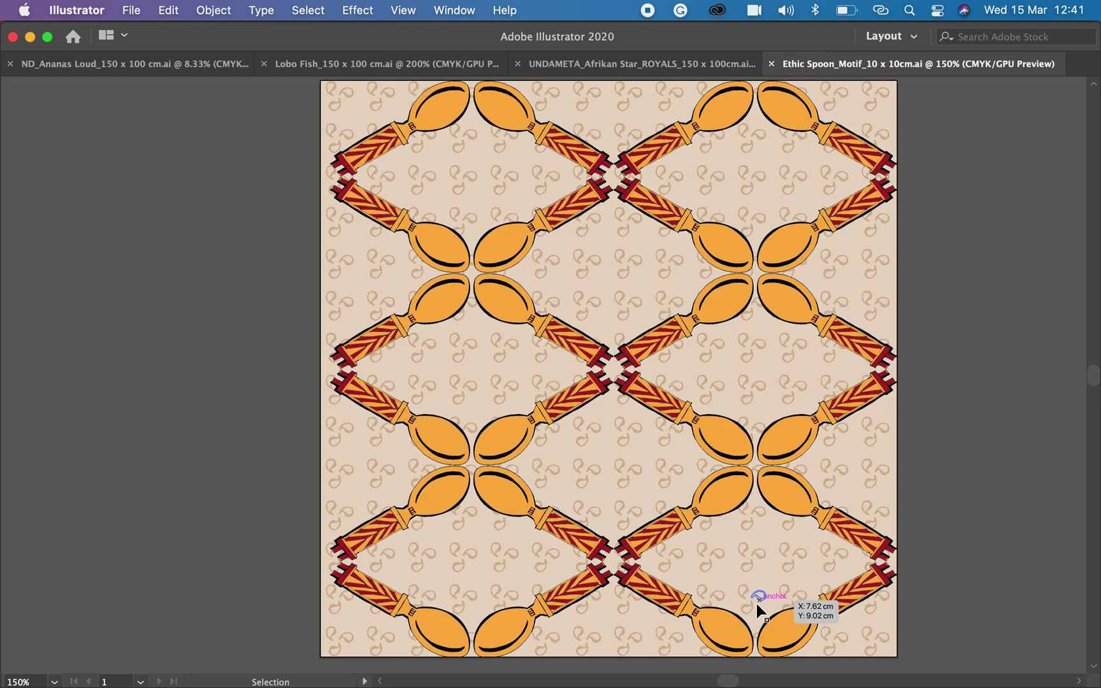
Examine the spoon handles and swirl background up close, and the upper part of the pattern as a whole
scroll(757, 603, up, 6)
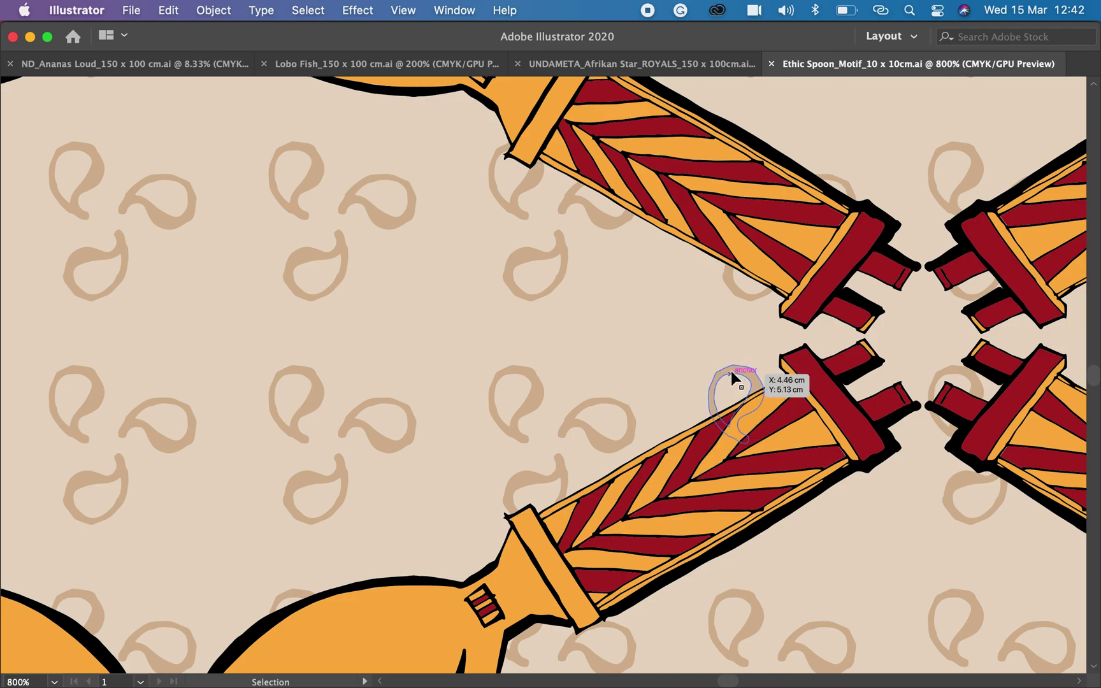
key(super+minus)
key(super+minus)
key(super+minus)
key(super+minus)
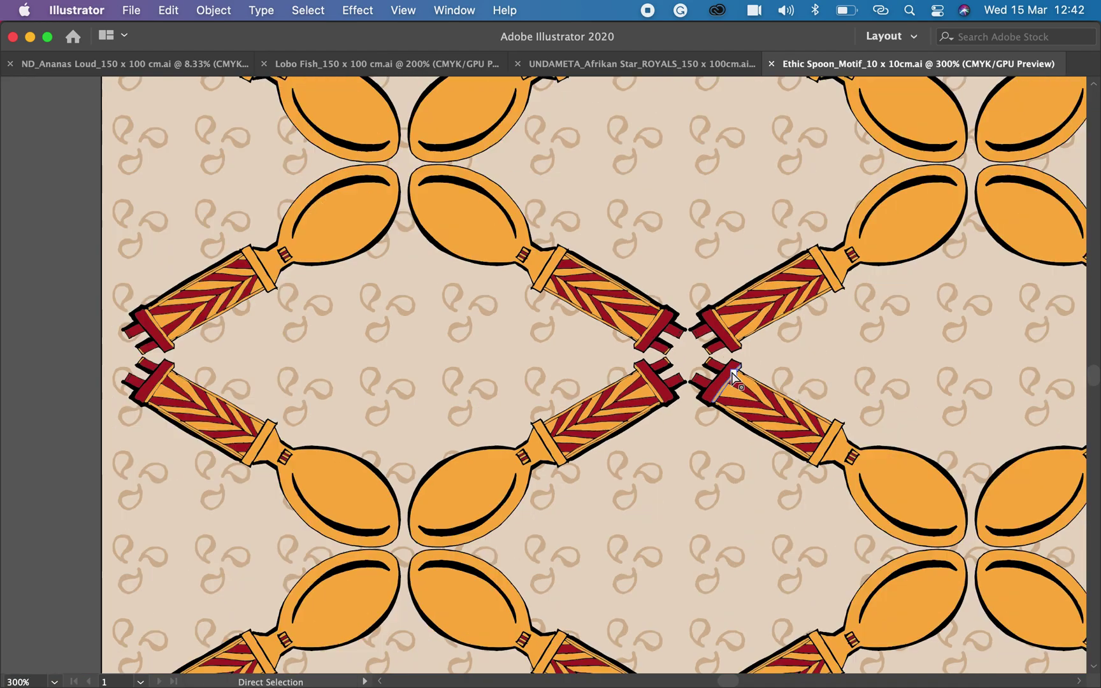
scroll(734, 379, up, 5)
scroll(746, 381, left, 2)
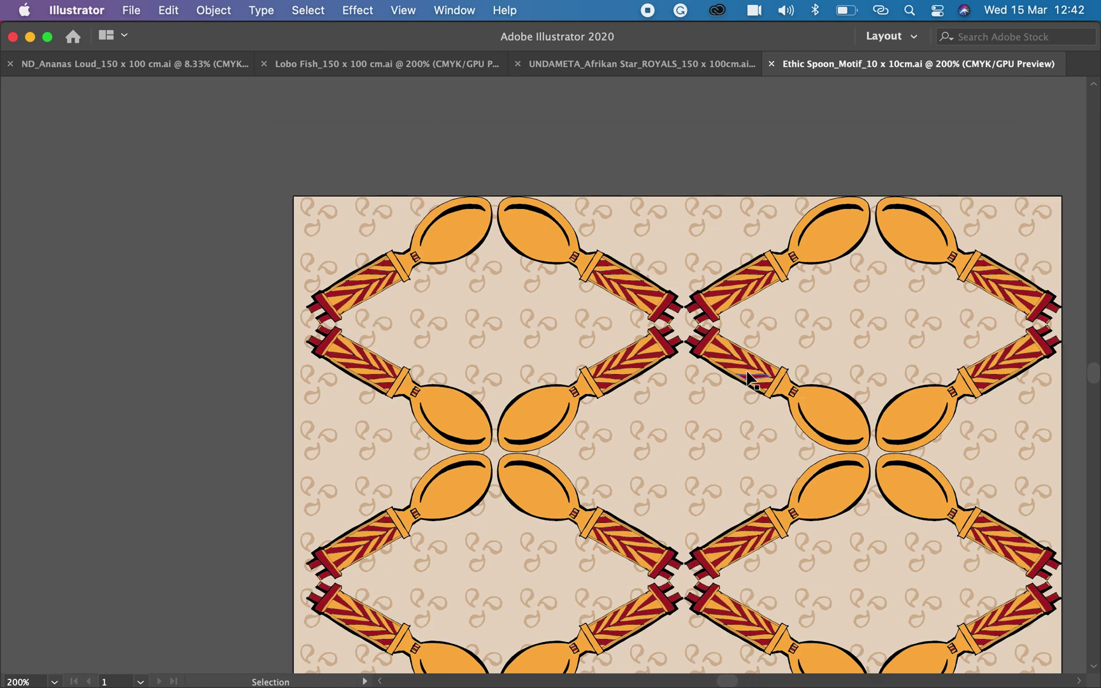
scroll(749, 379, right, 3)
scroll(749, 380, down, 4)
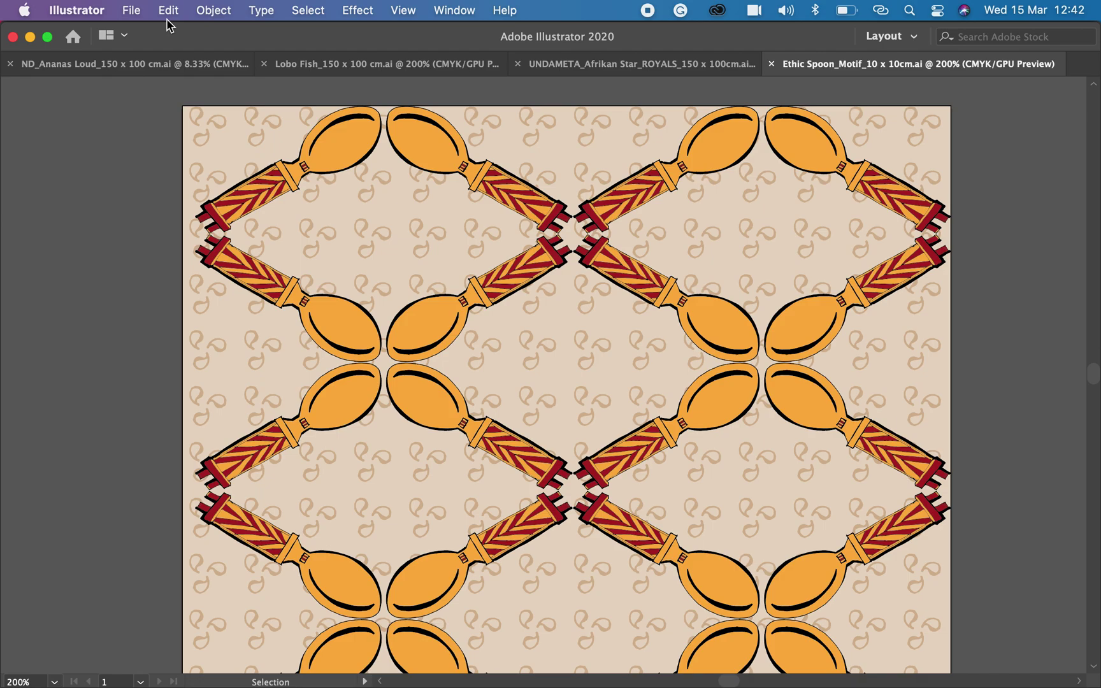
Save the document under the new name Ethic Spoon_Motif_150 x 100cm_output.ai in the same folder, keeping the default Illustrator options
click(136, 11)
click(142, 177)
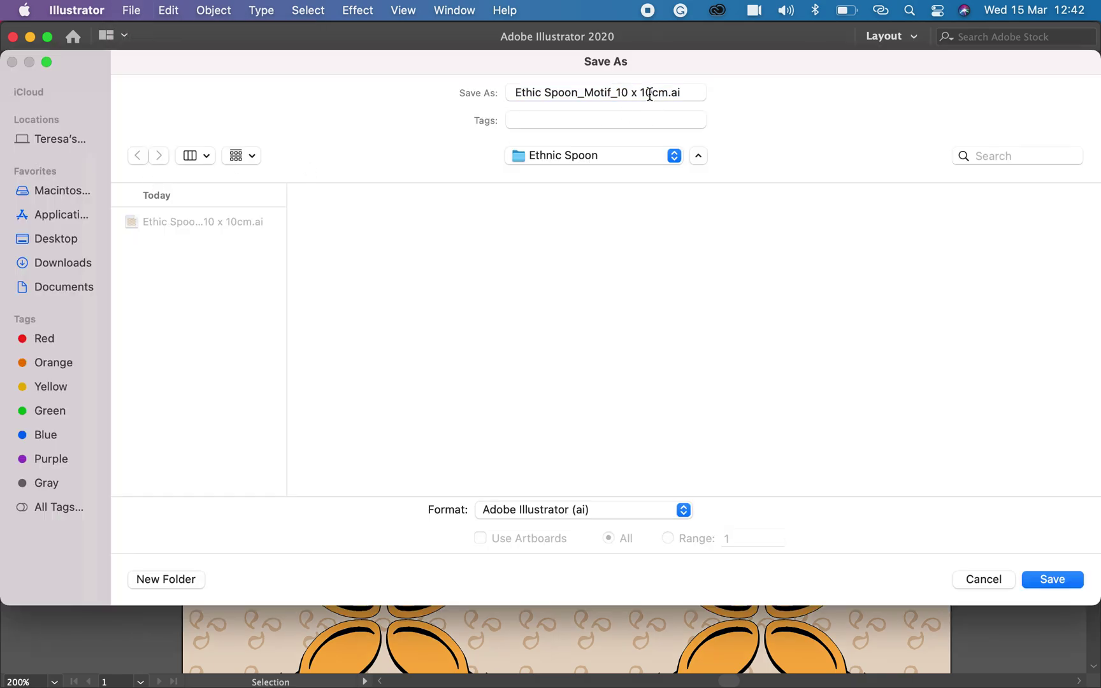
click(627, 93)
key(BackSpace)
text(50)
click(658, 92)
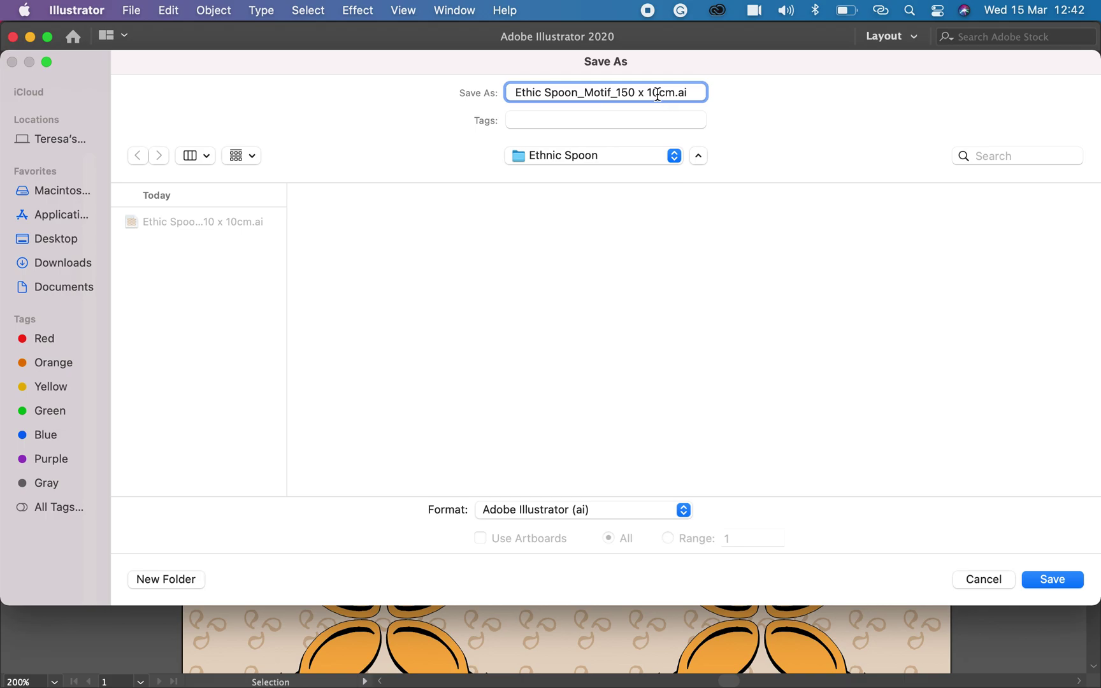
text(0)
click(682, 91)
text(_m)
key(BackSpace)
text(output)
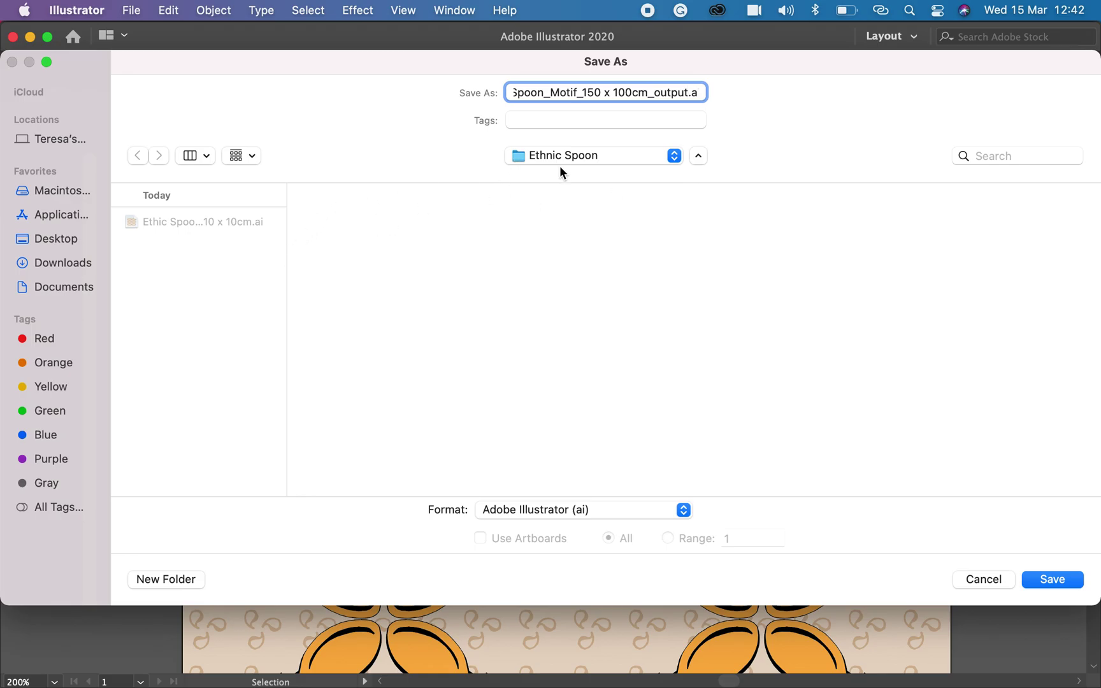
key(Return)
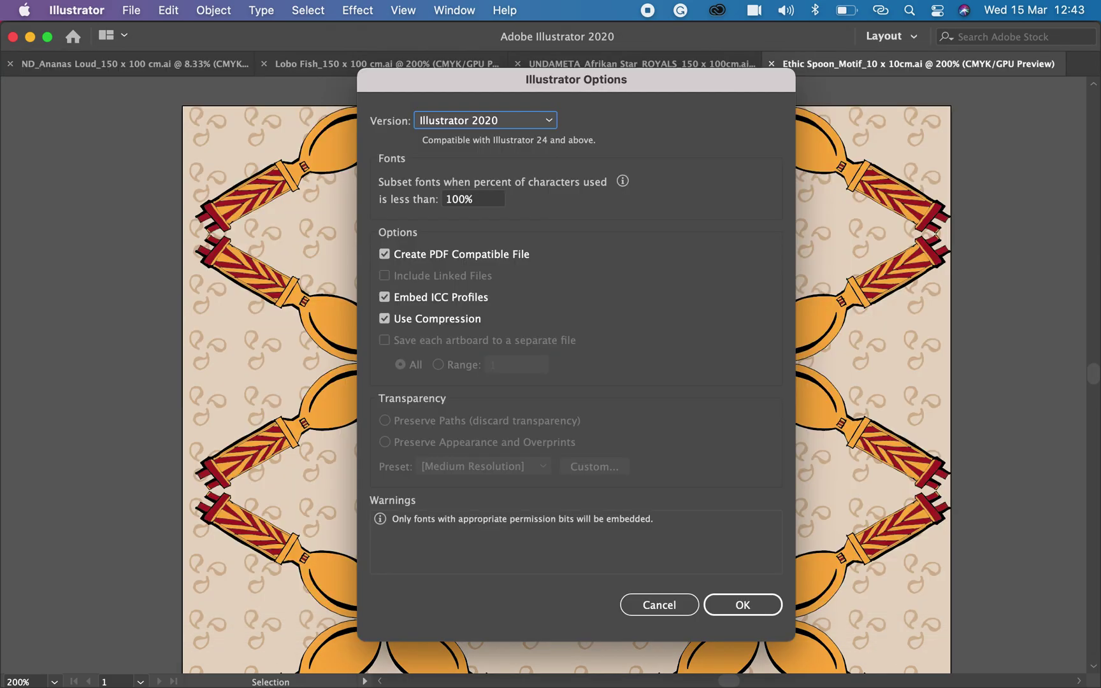
key(Return)
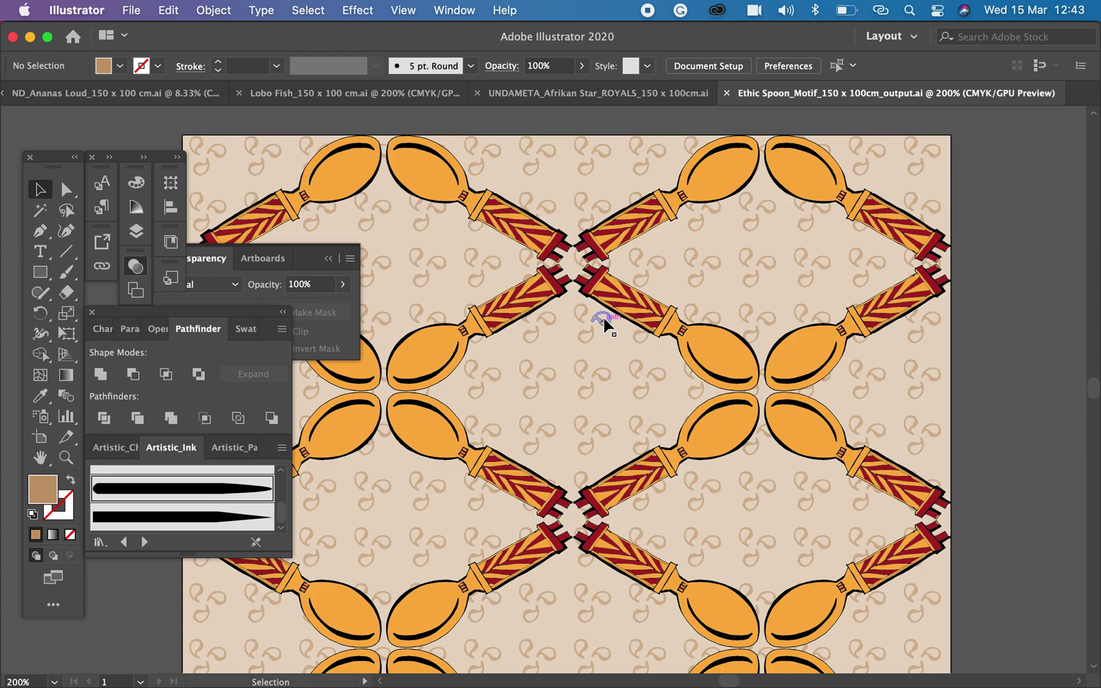
Resize the artboard to 150 cm wide and 100 cm high through the document setup, and leave artboard editing
click(131, 11)
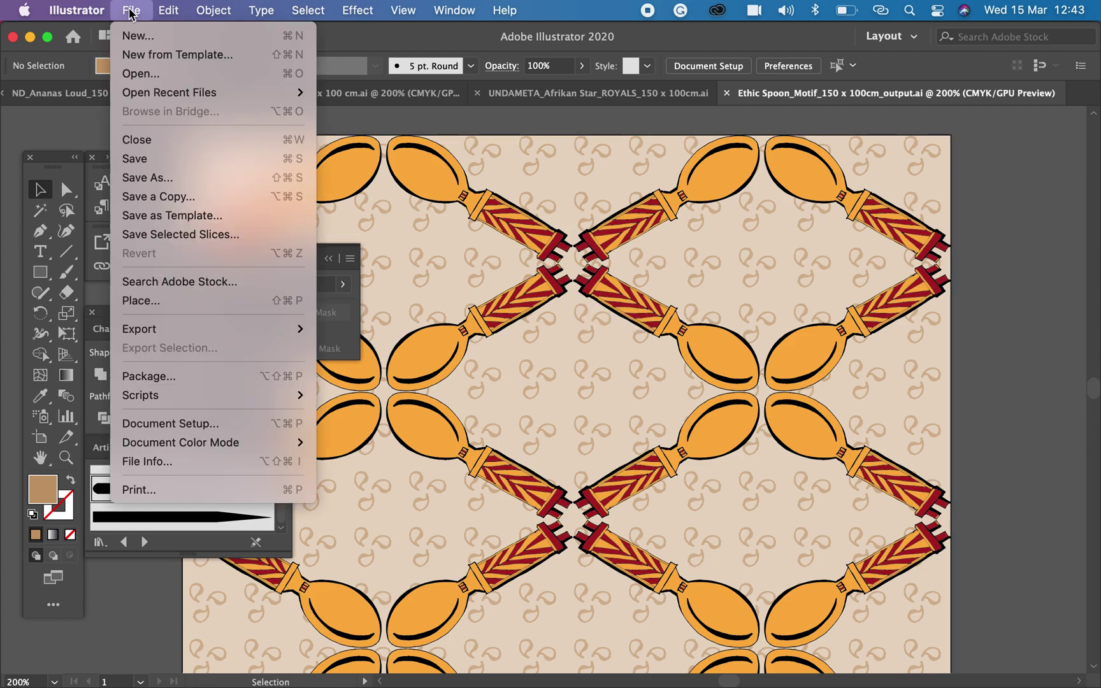
click(135, 424)
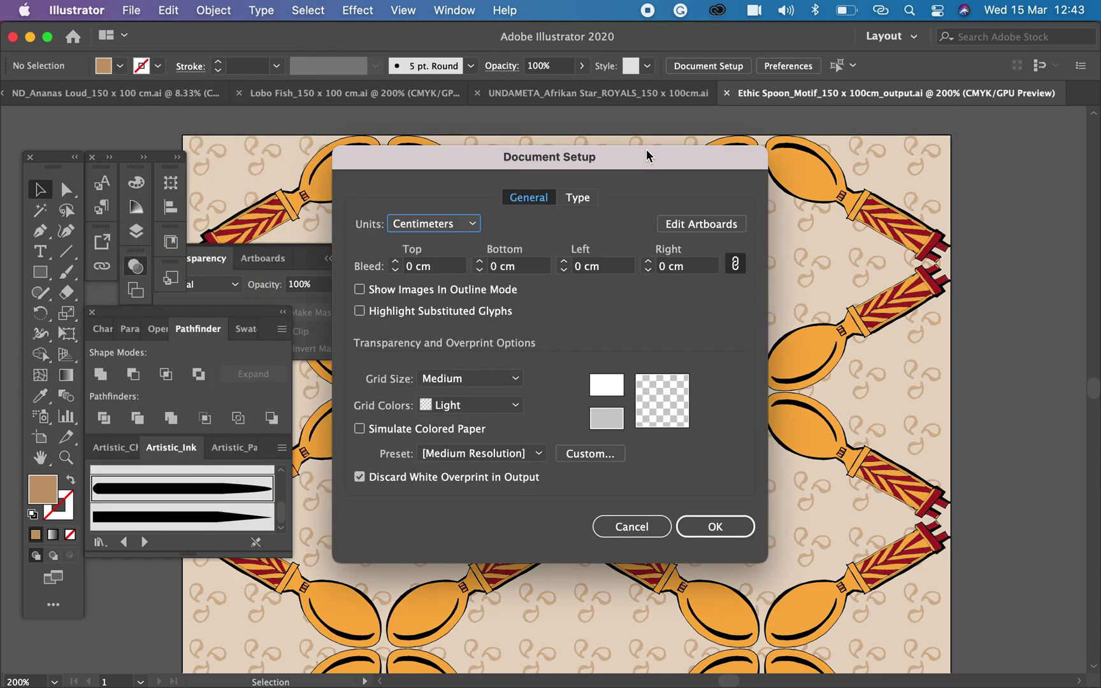
click(714, 225)
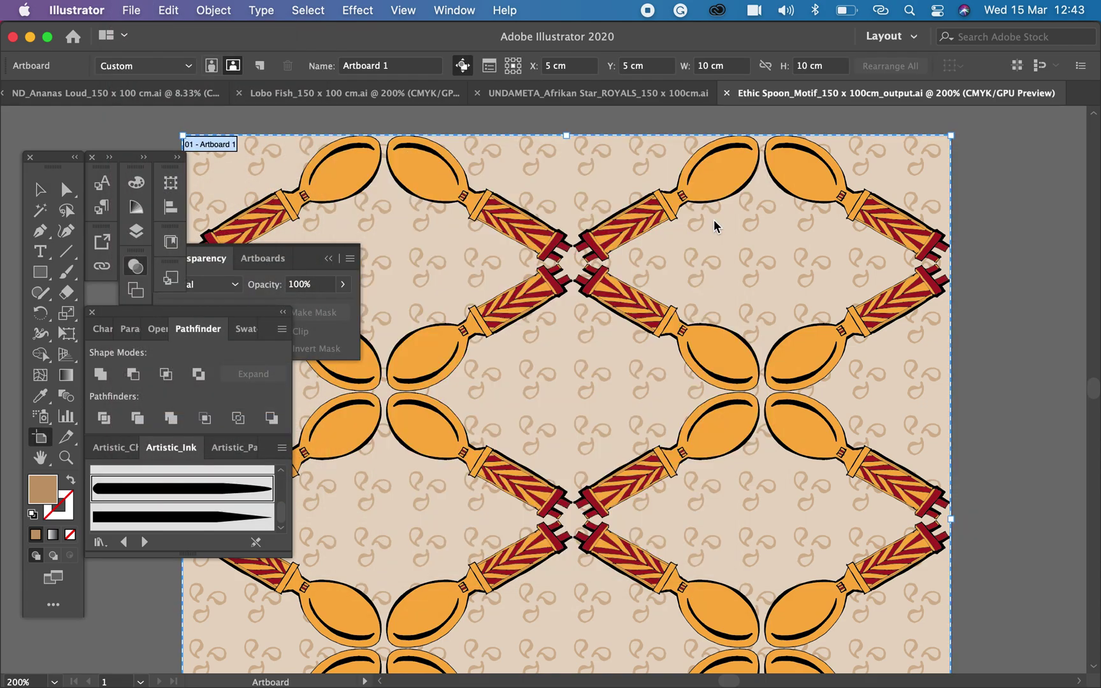
click(704, 66)
key(BackSpace)
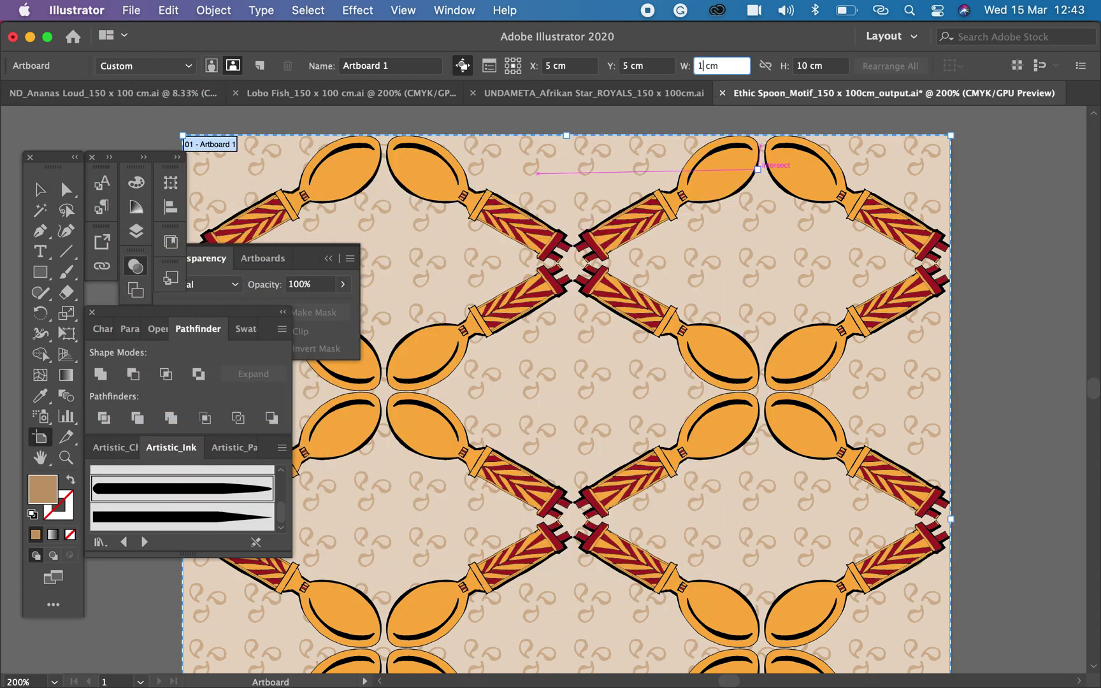
text(50)
key(Tab)
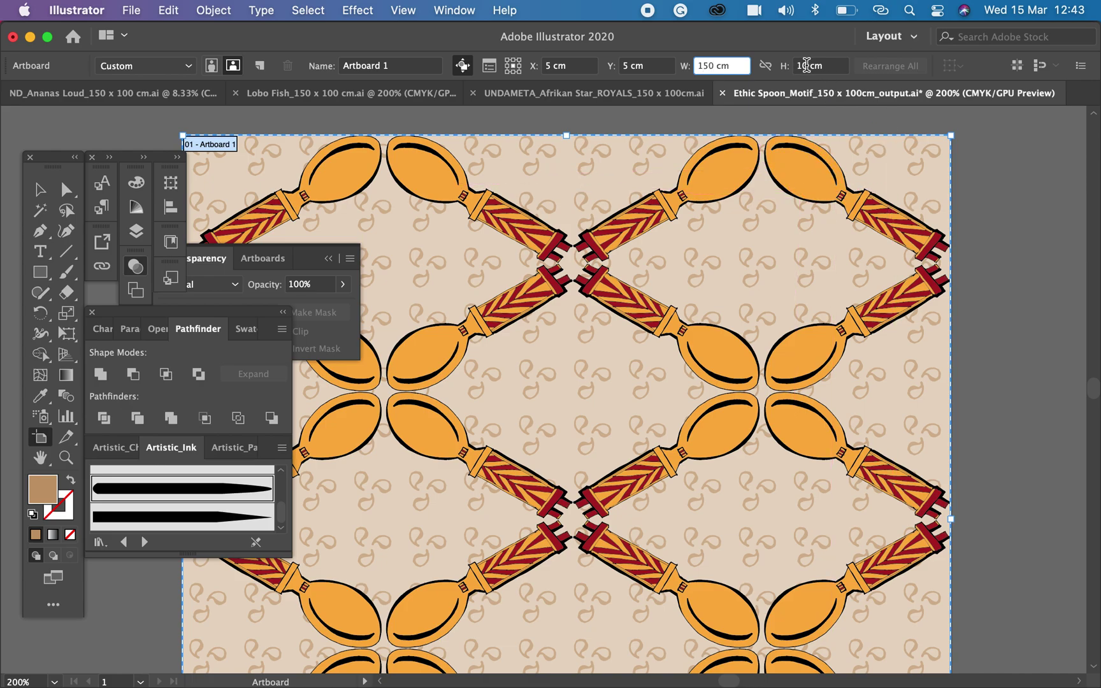
text(0)
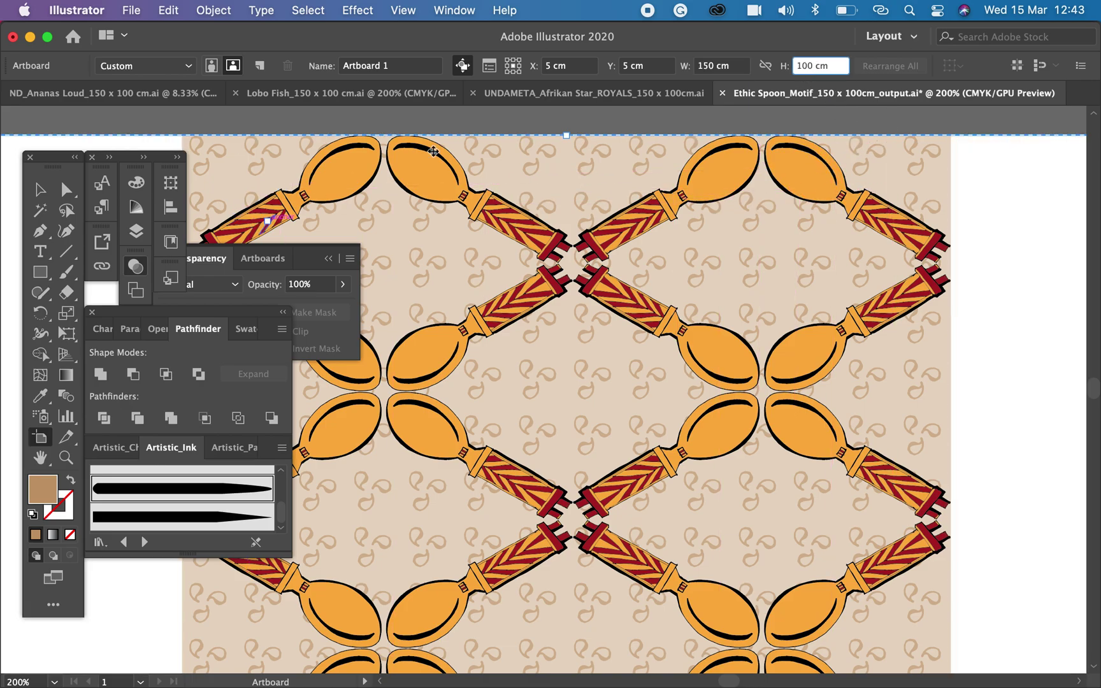
click(731, 67)
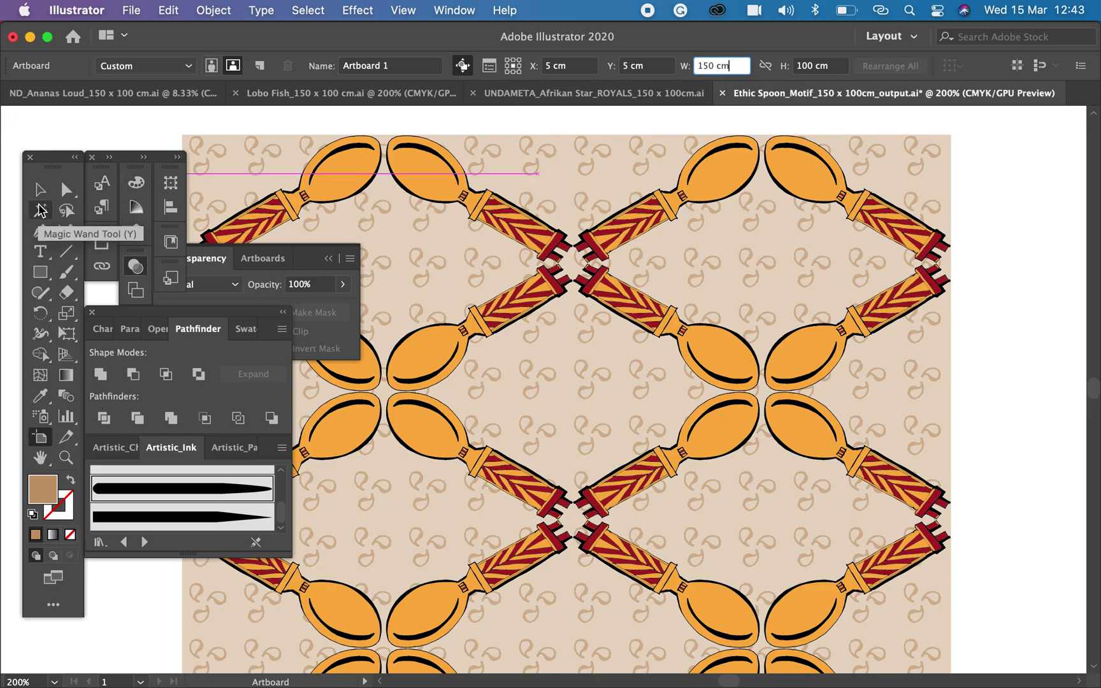
click(42, 191)
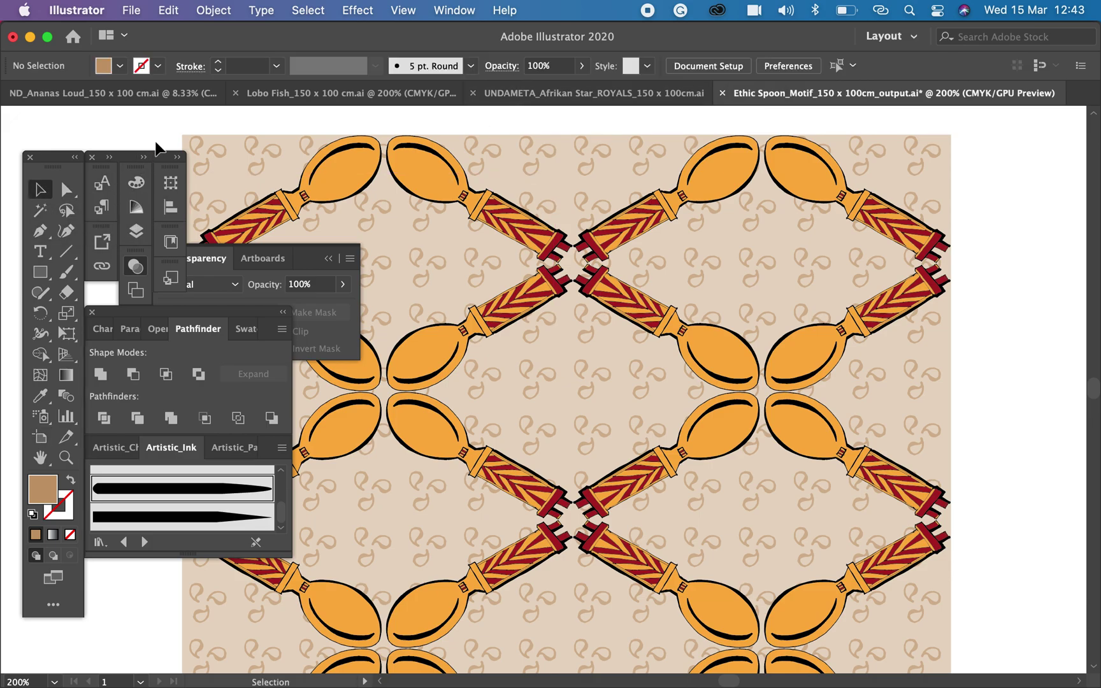
Examine the spoon motif's size and position within the whole enlarged artboard
key(super+minus)
key(super+minus)
key(super+minus)
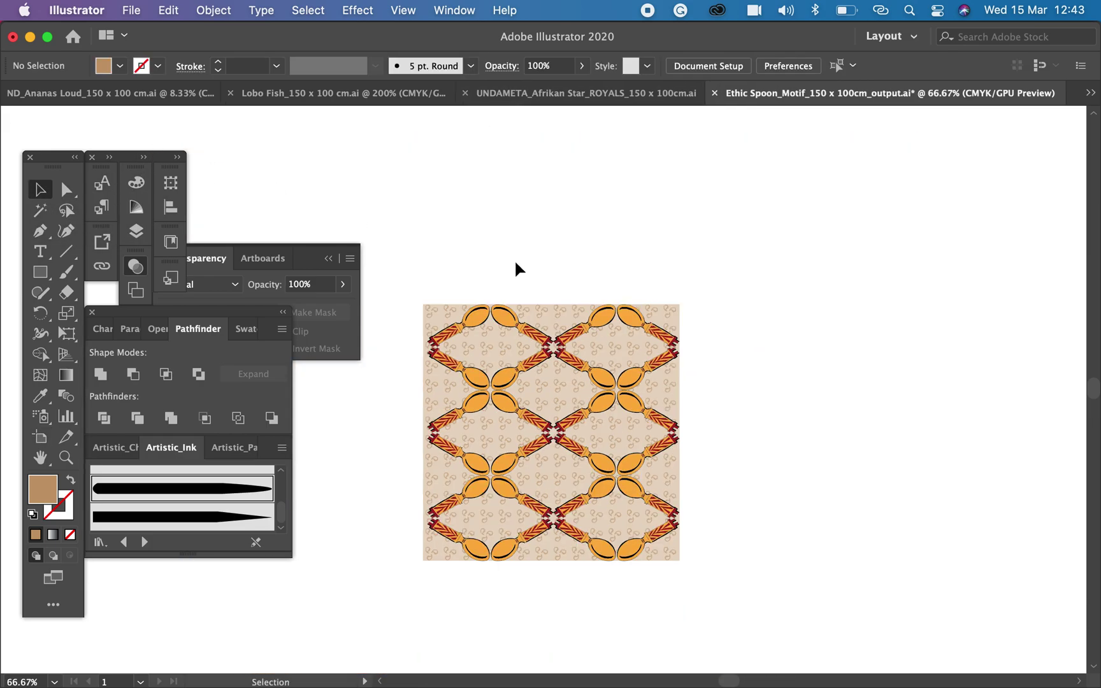
key(super+minus)
key(super+minus)
key(super+minus)
key(super+minus)
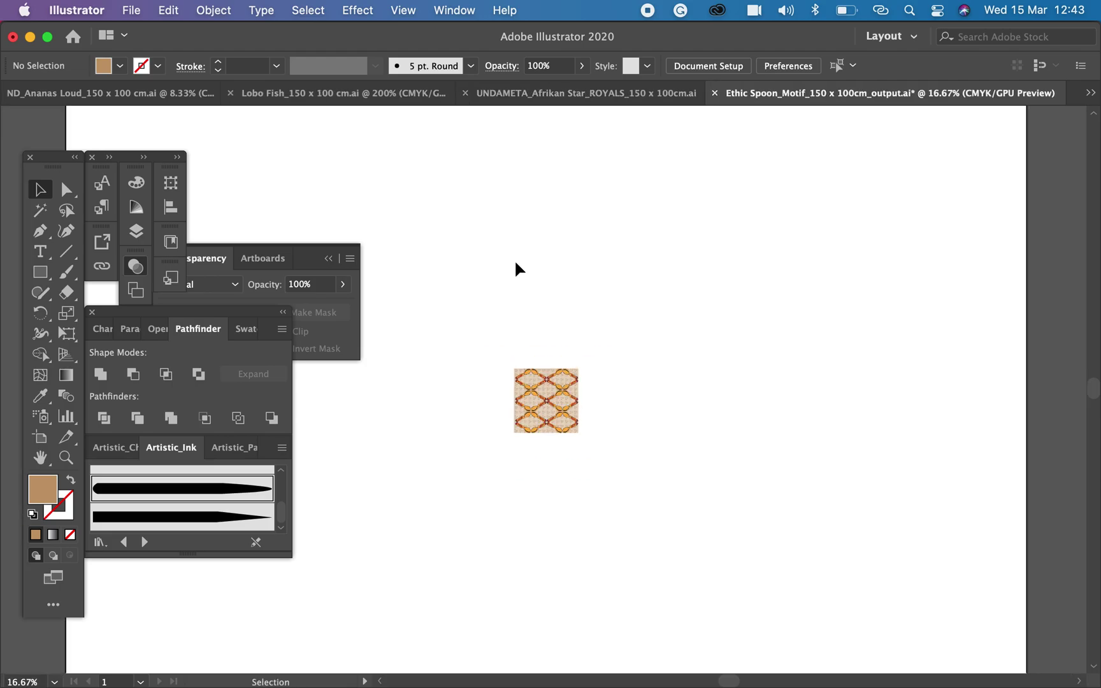
key(super+minus)
key(super+minus)
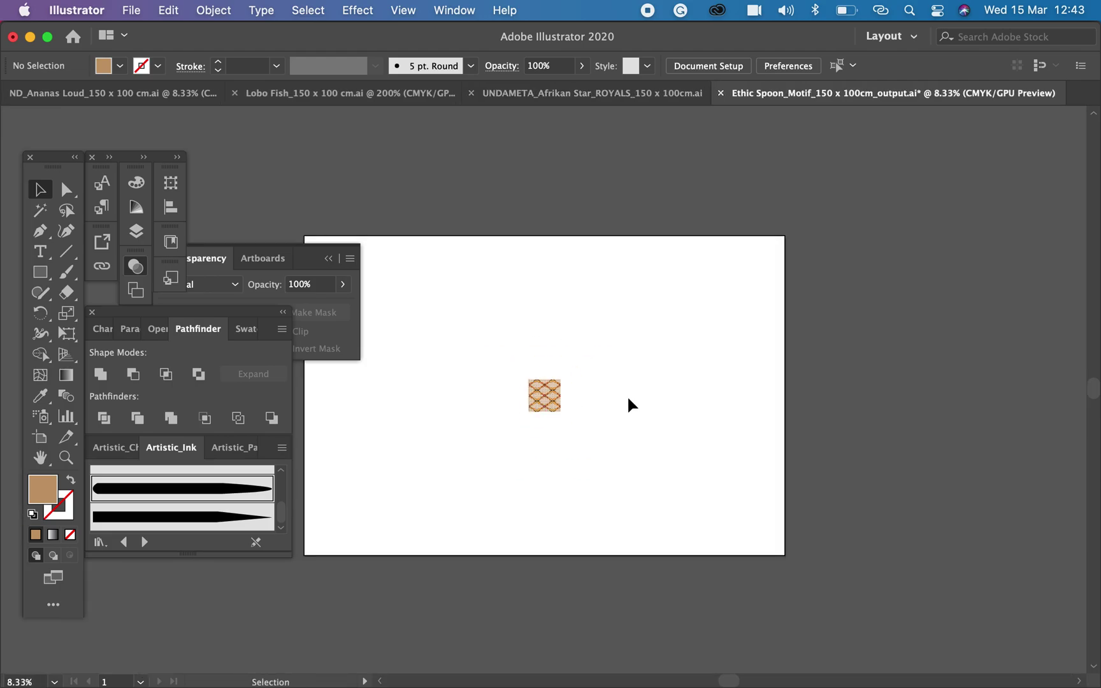
scroll(746, 429, left, 3)
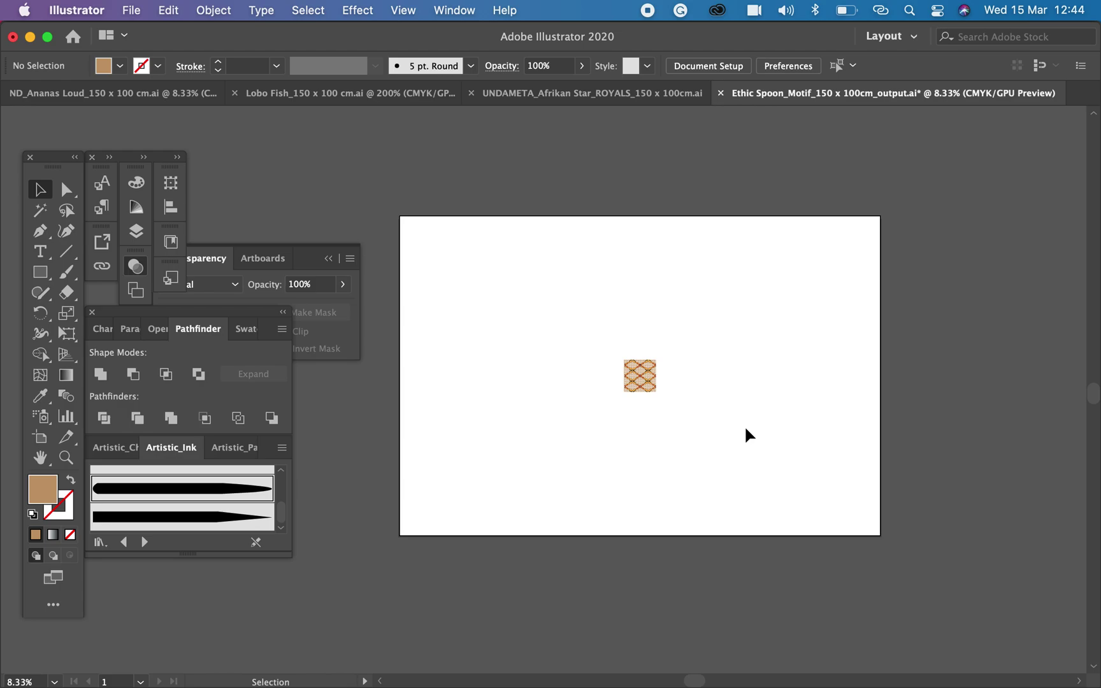
Select the entire spoon motif artwork and make a new pattern from it
key(super+equal)
key(super+equal)
key(super+equal)
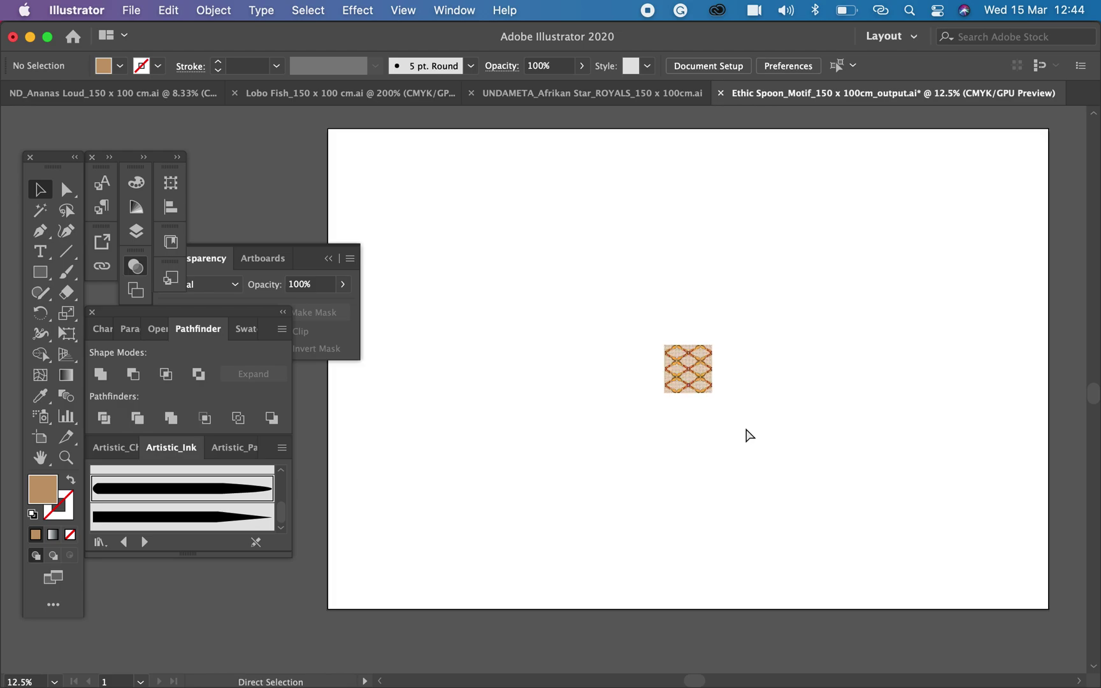
drag(712, 270, 918, 469)
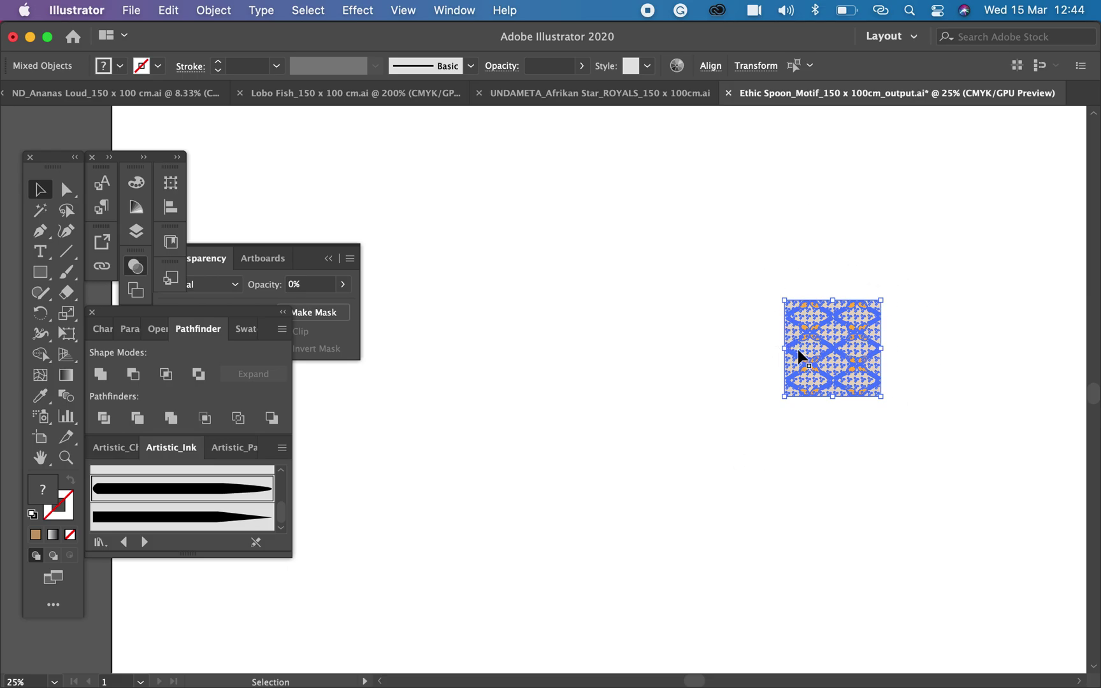
click(237, 10)
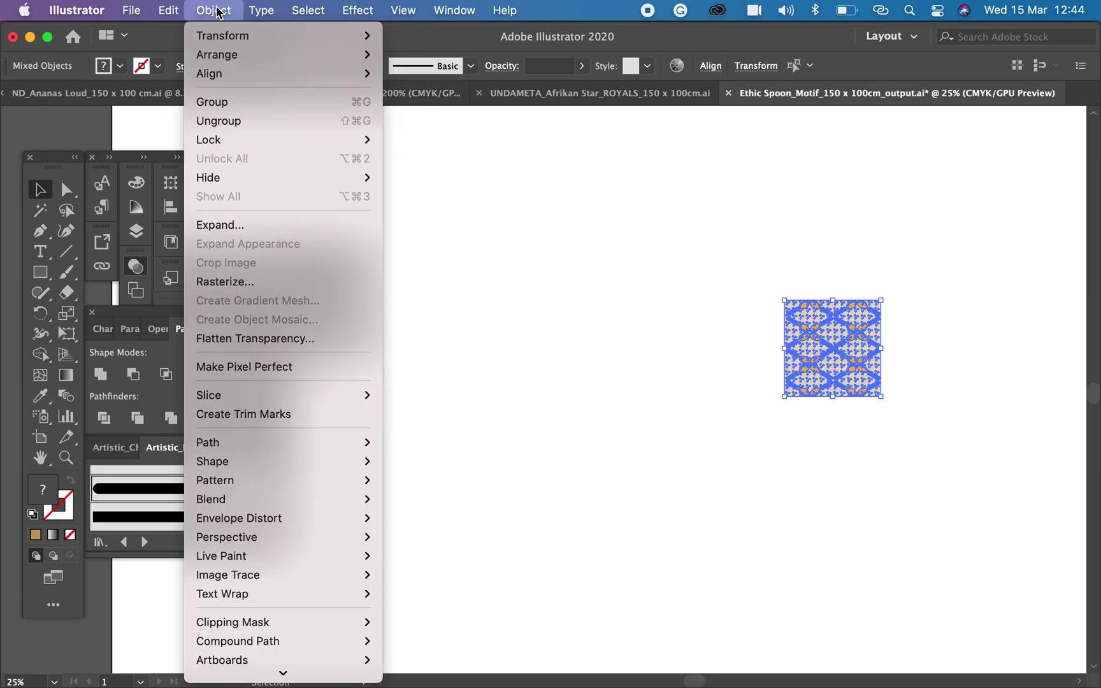
mouse_move(239, 486)
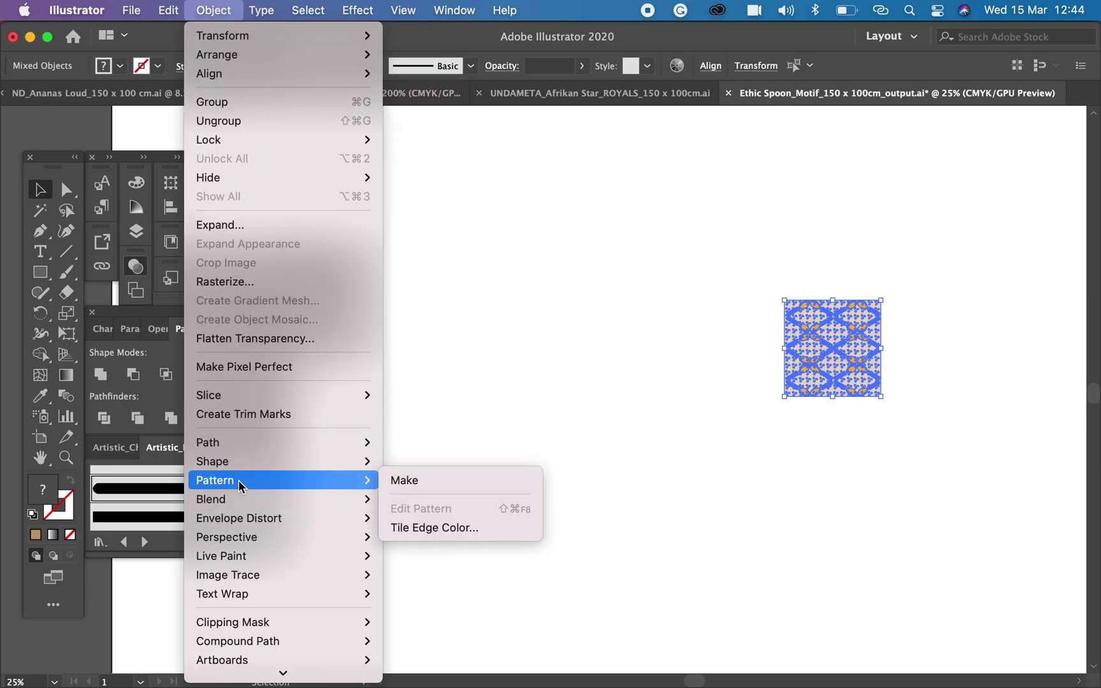
click(432, 485)
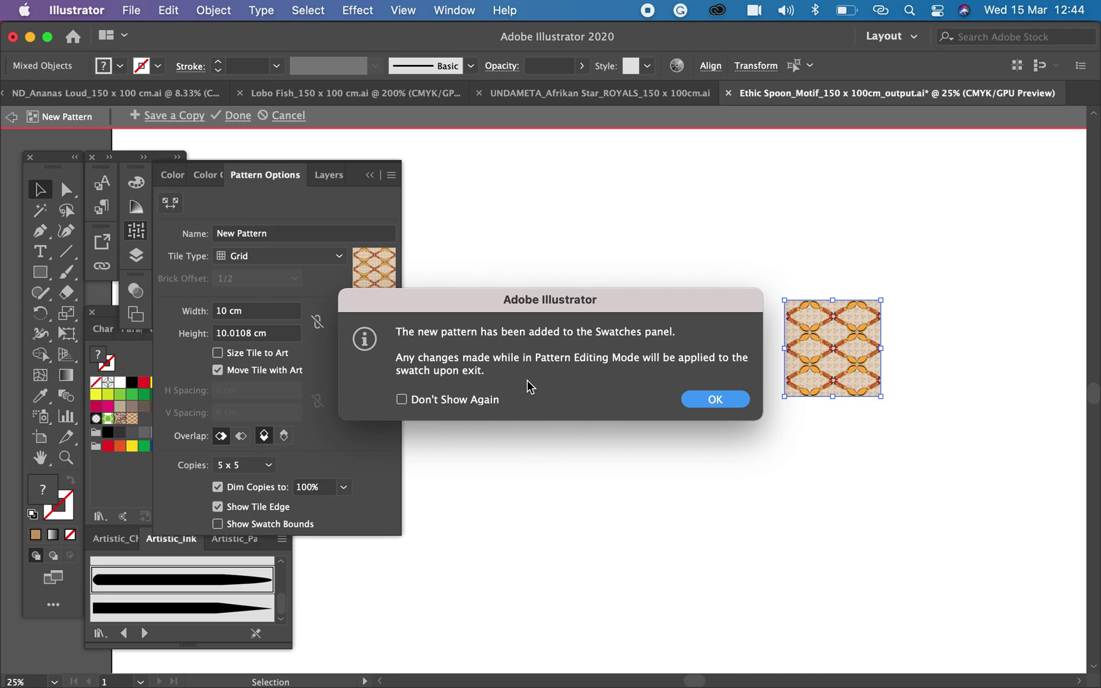
click(688, 406)
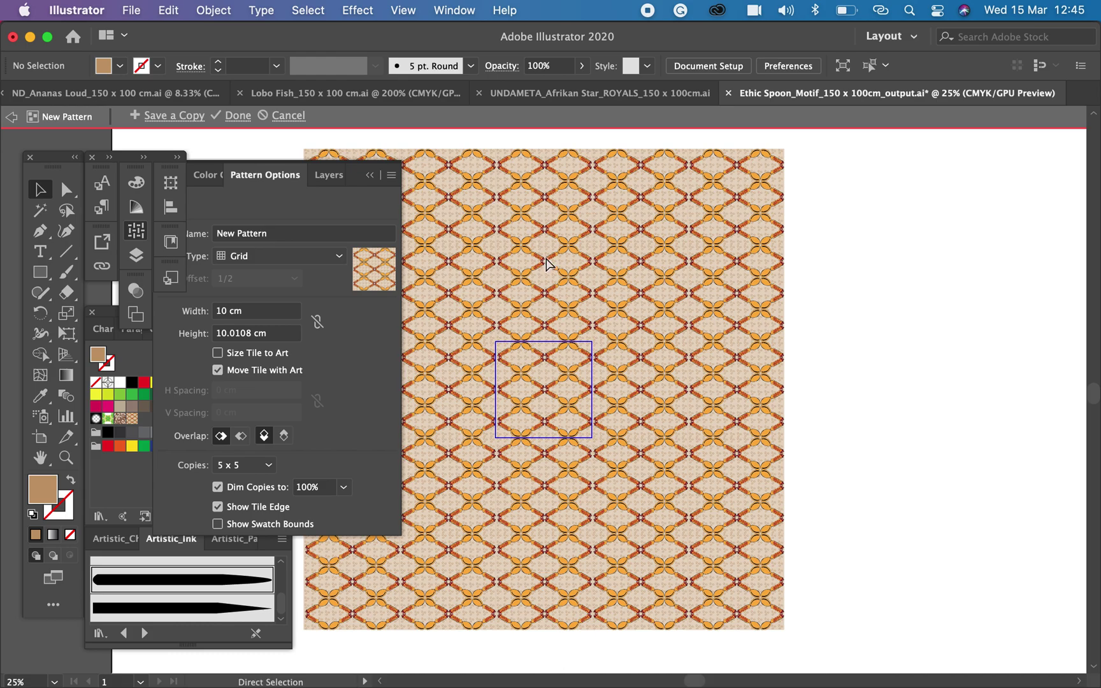
Enable the Pattern Tile Tool for the new spoon pattern so the edges of its central tile can be adjusted
key(super+equal)
key(super+equal)
key(super+equal)
key(super+equal)
key(super+equal)
key(super+equal)
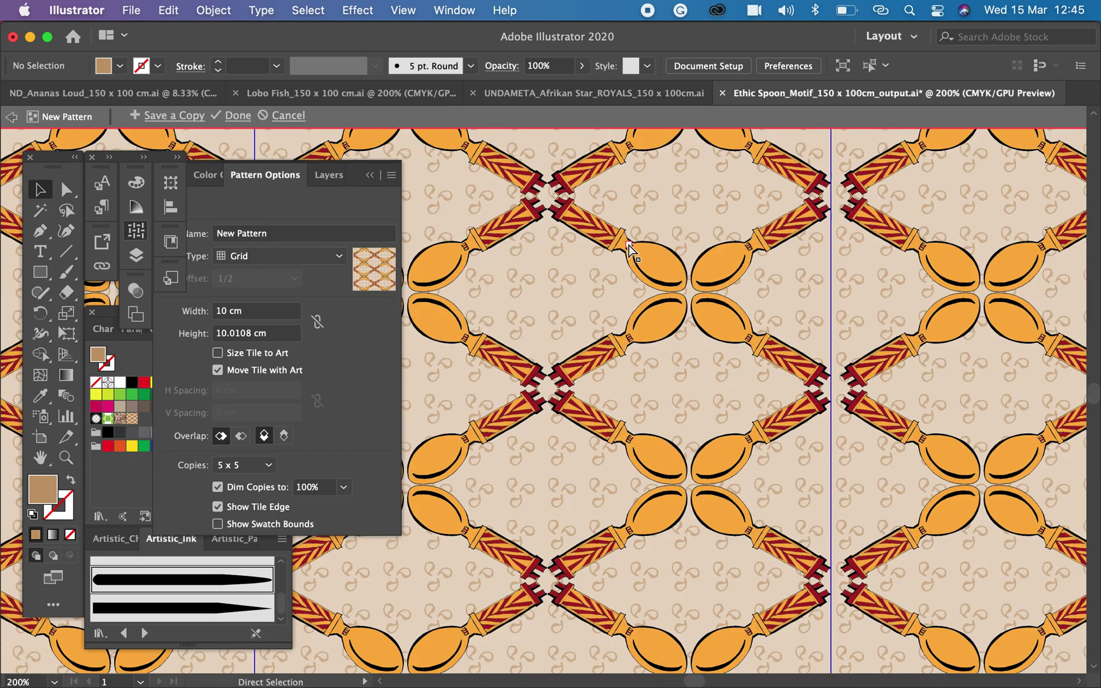
key(super+minus)
drag(635, 249, 771, 411)
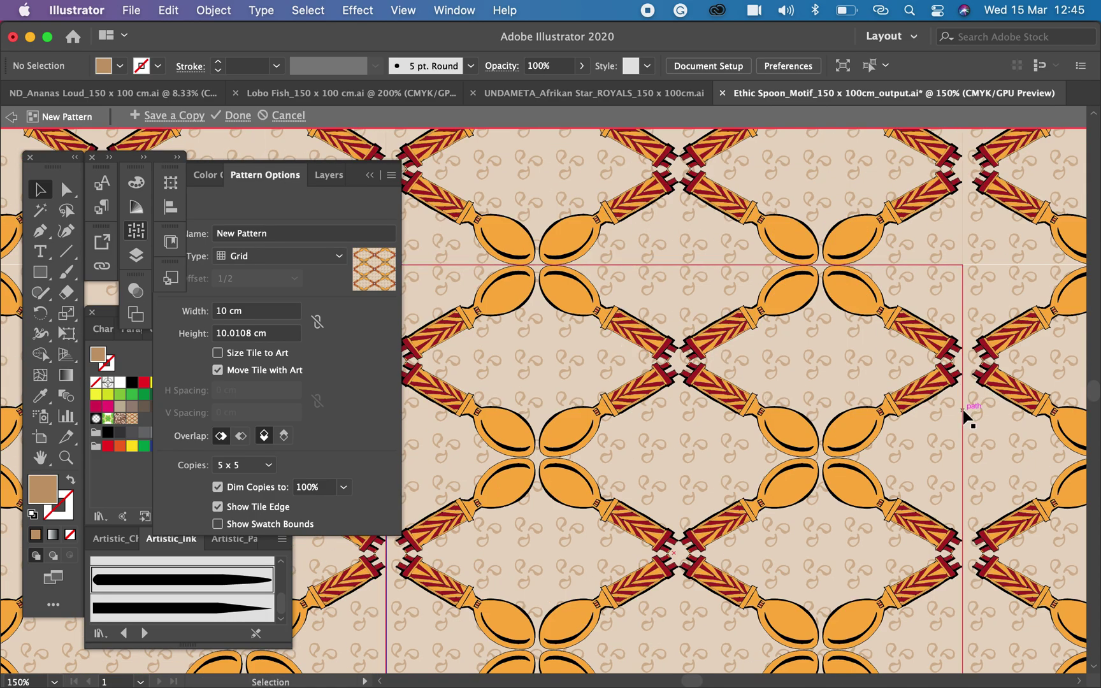
click(260, 210)
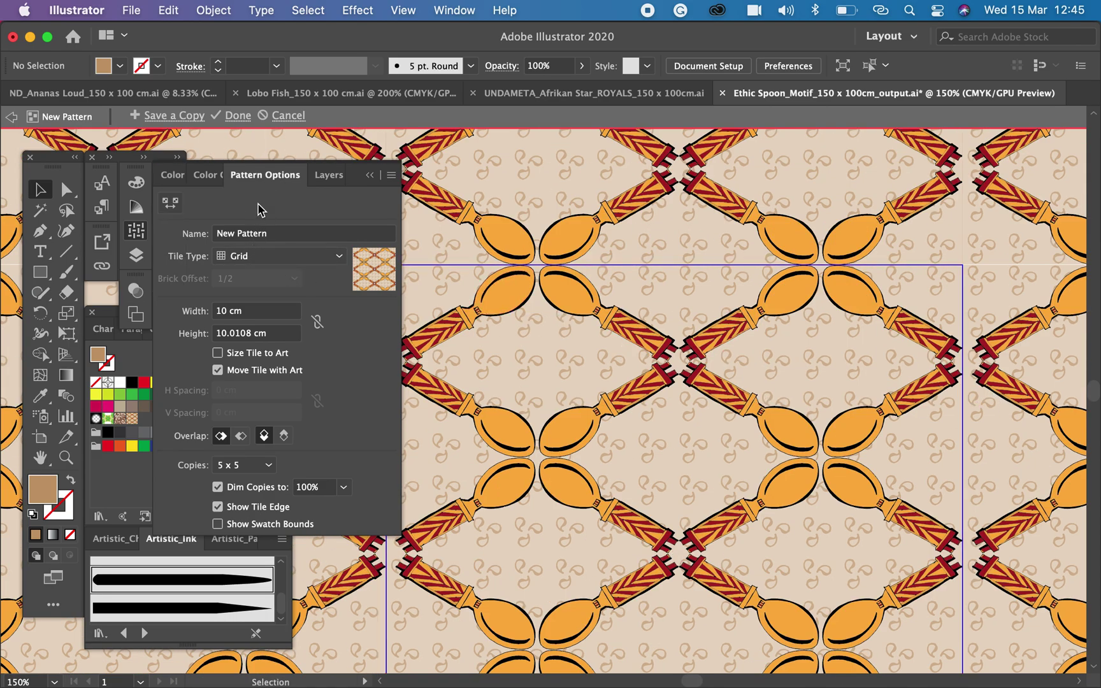
click(171, 205)
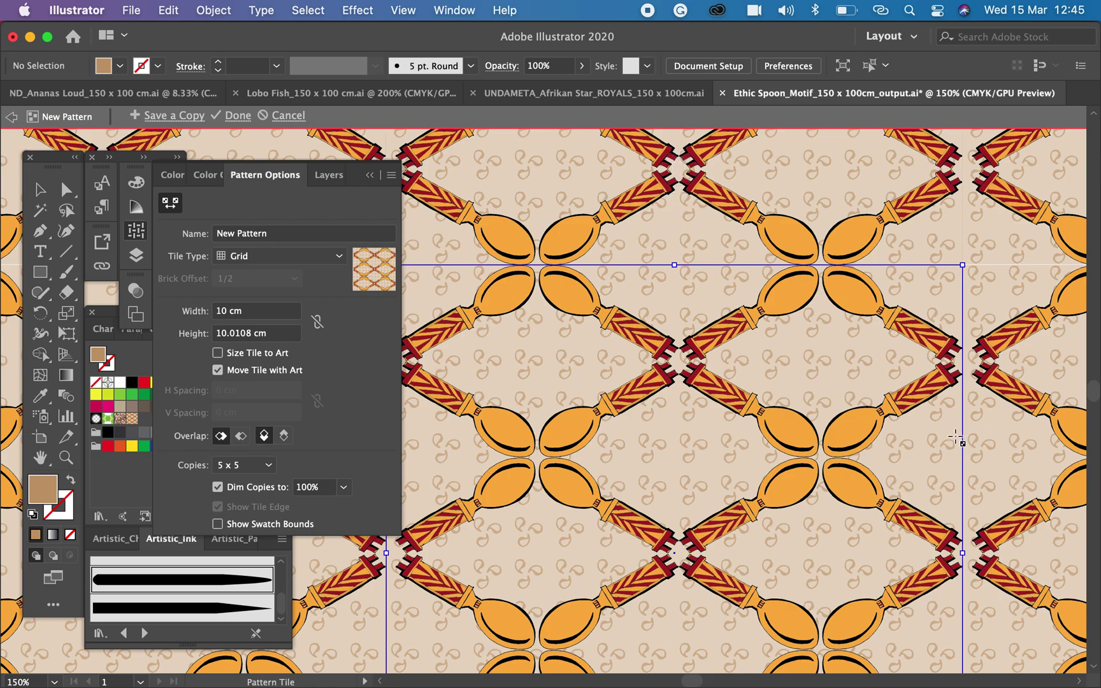
Try narrowing the pattern tile to about 9.83 cm from its right edge, and undo the change
click(962, 413)
drag(962, 413, 959, 411)
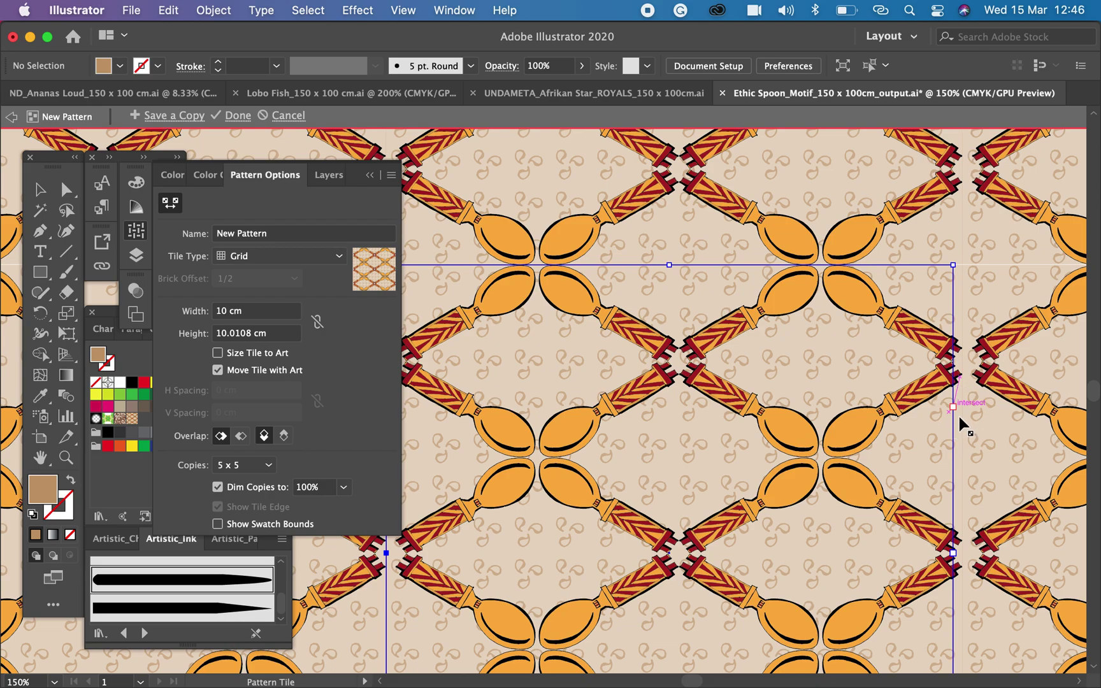
click(950, 420)
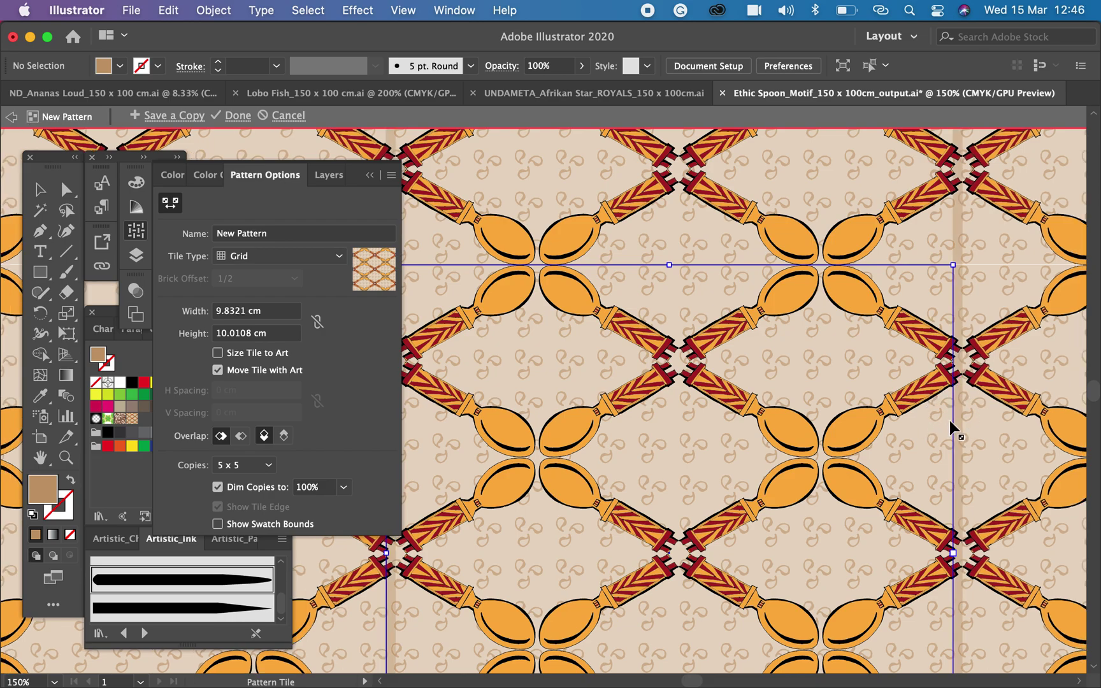
key(v)
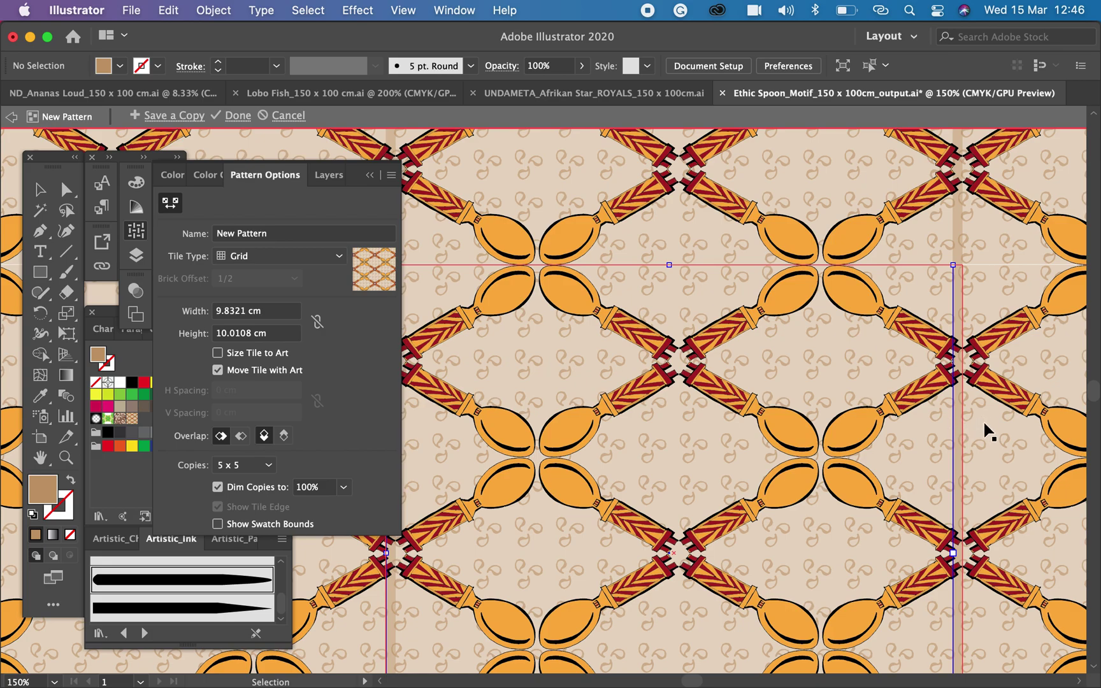
key(super+z)
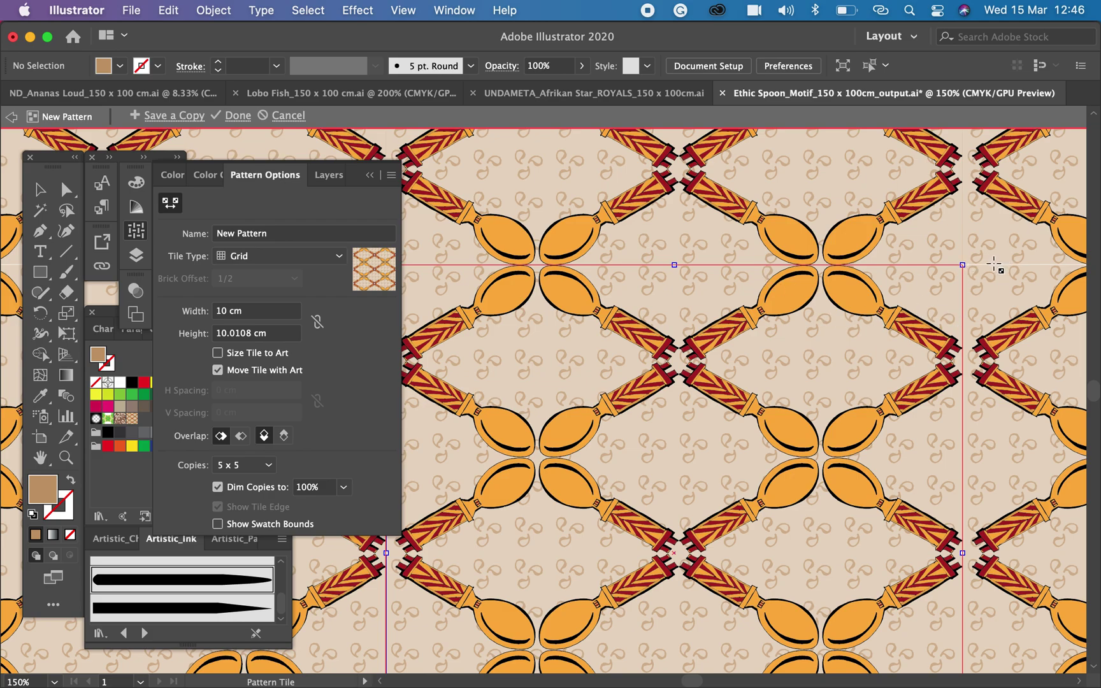
Adjust the pattern tile's upper edge to close the horizontal seam, making the tile about 9.997 cm high
key(super+equal)
scroll(863, 294, up, 5)
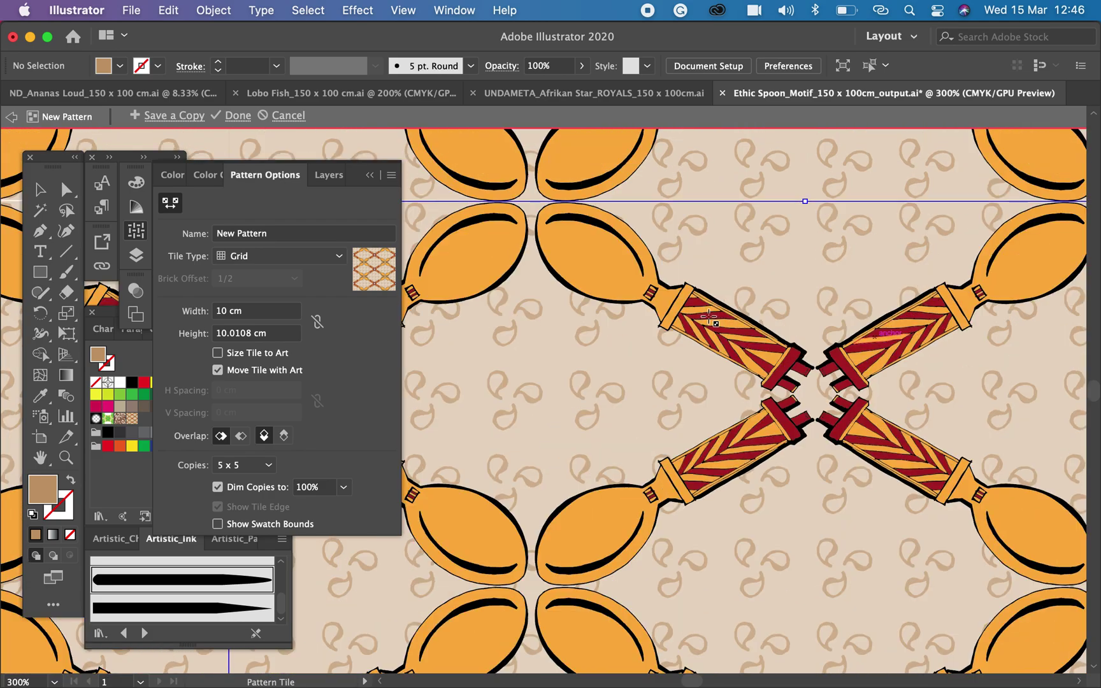
drag(657, 292, 649, 295)
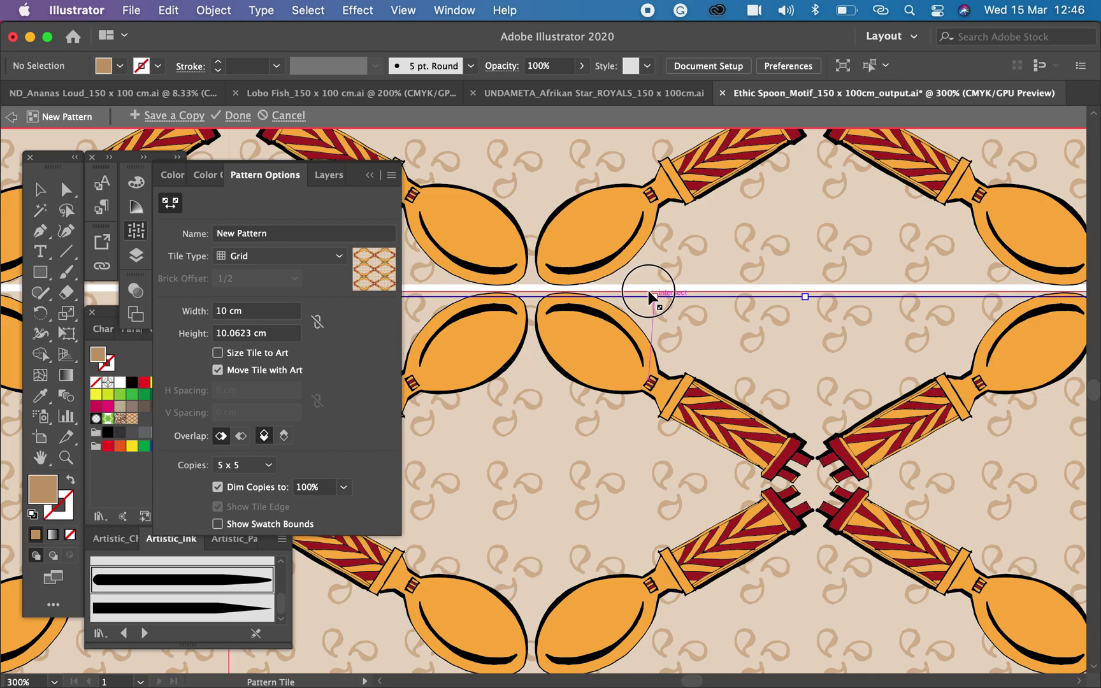
drag(648, 292, 637, 294)
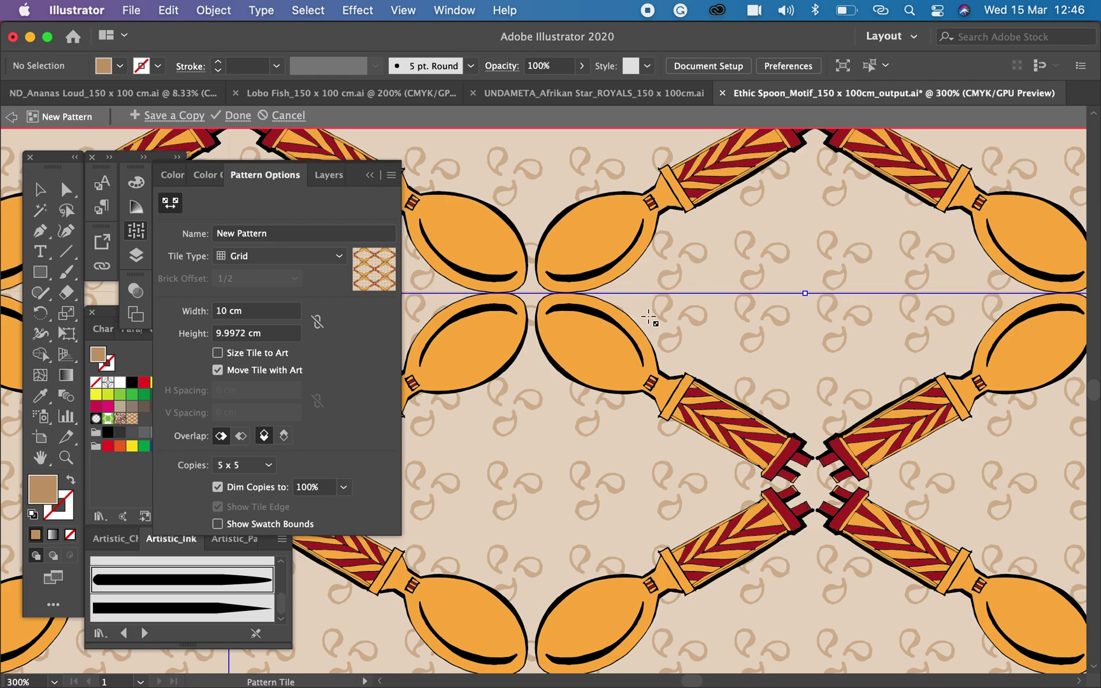
Select the tan background rectangle with 40% opacity inside the pattern tile and delete it
scroll(719, 323, right, 6)
scroll(719, 323, right, 8)
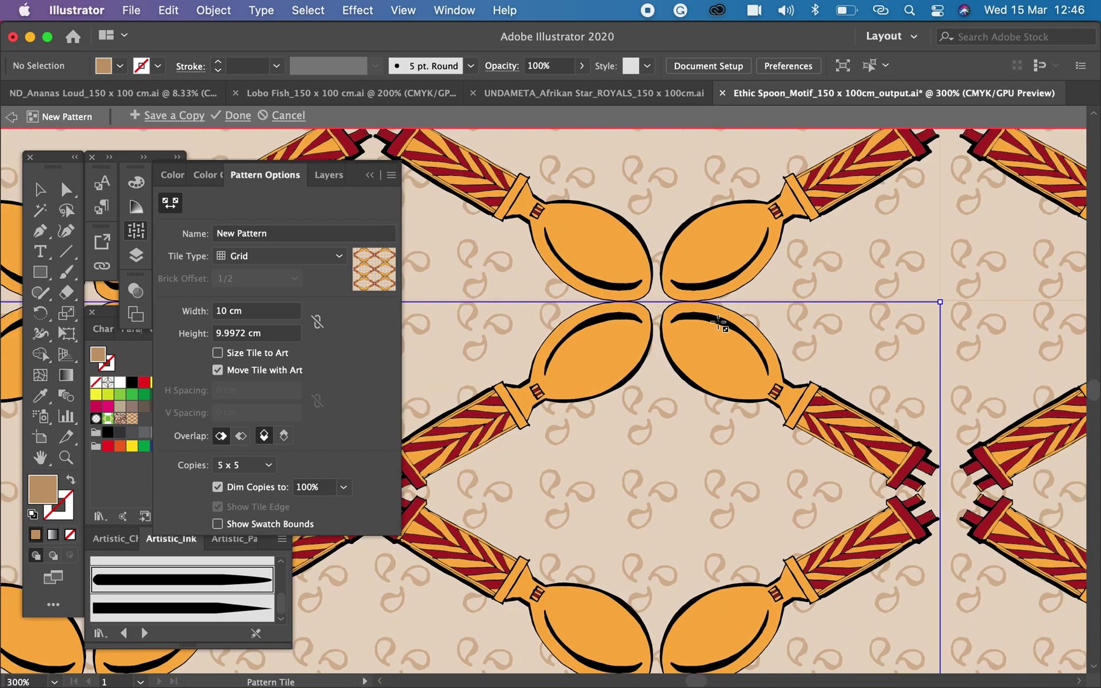
scroll(718, 323, right, 6)
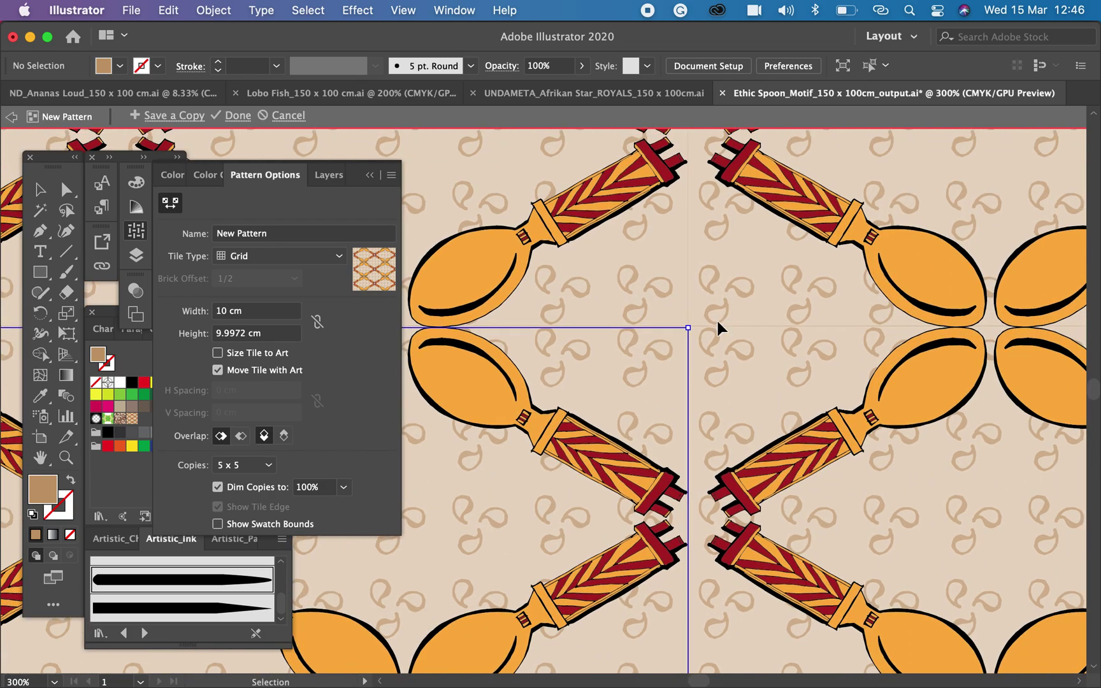
scroll(719, 323, up, 3)
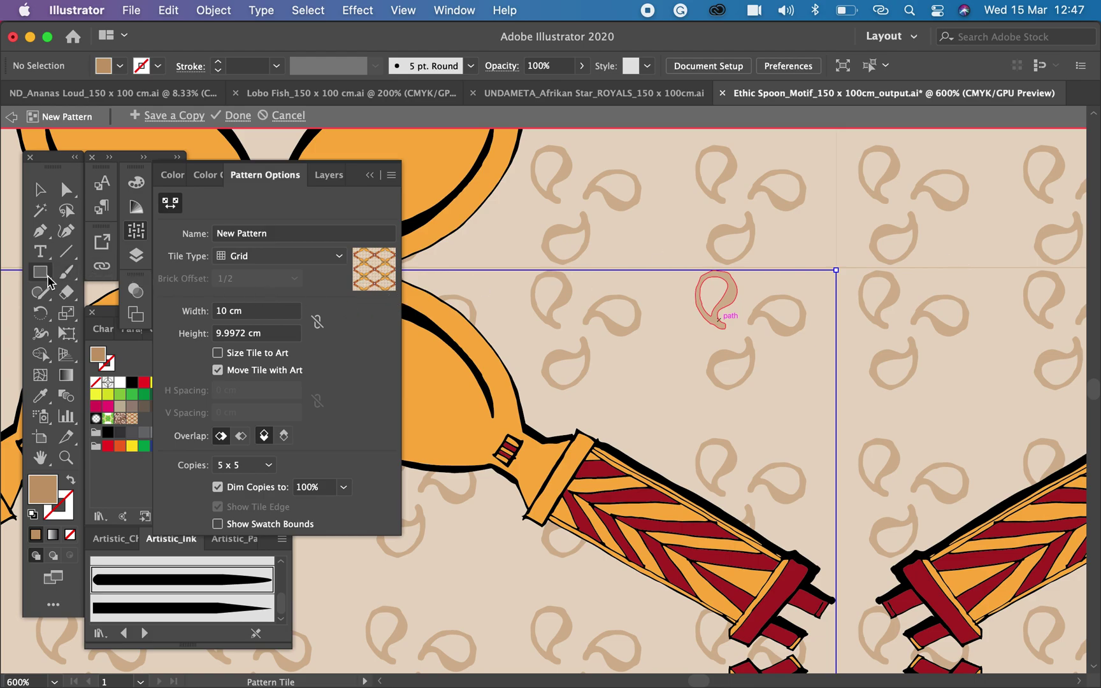
click(69, 194)
click(664, 380)
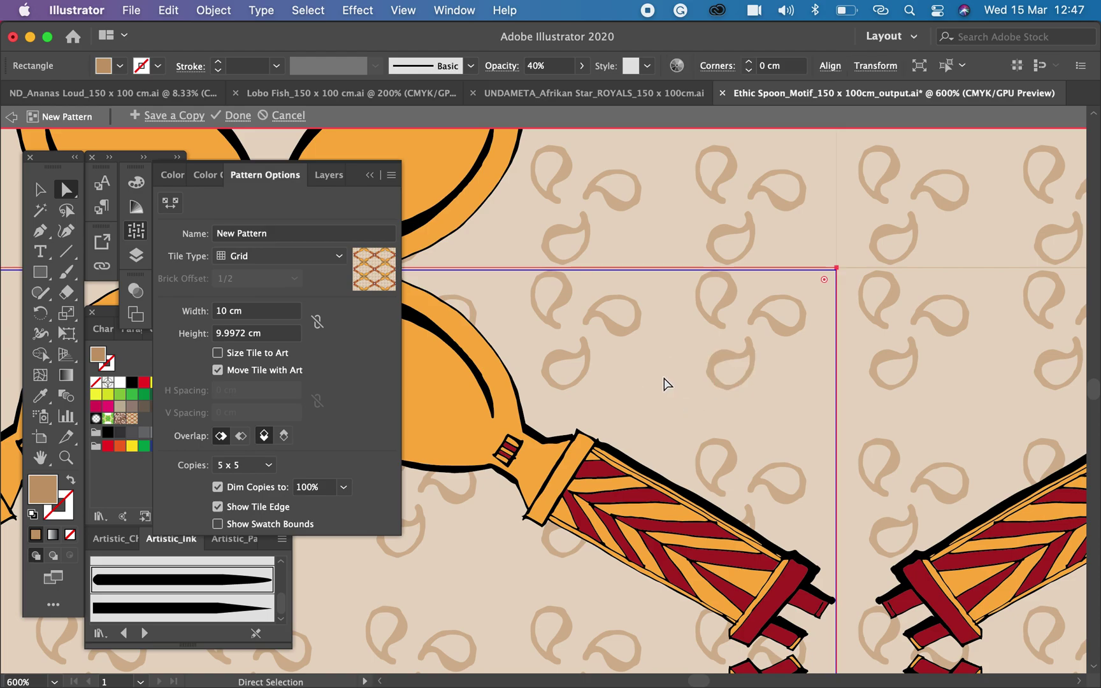
key(super)
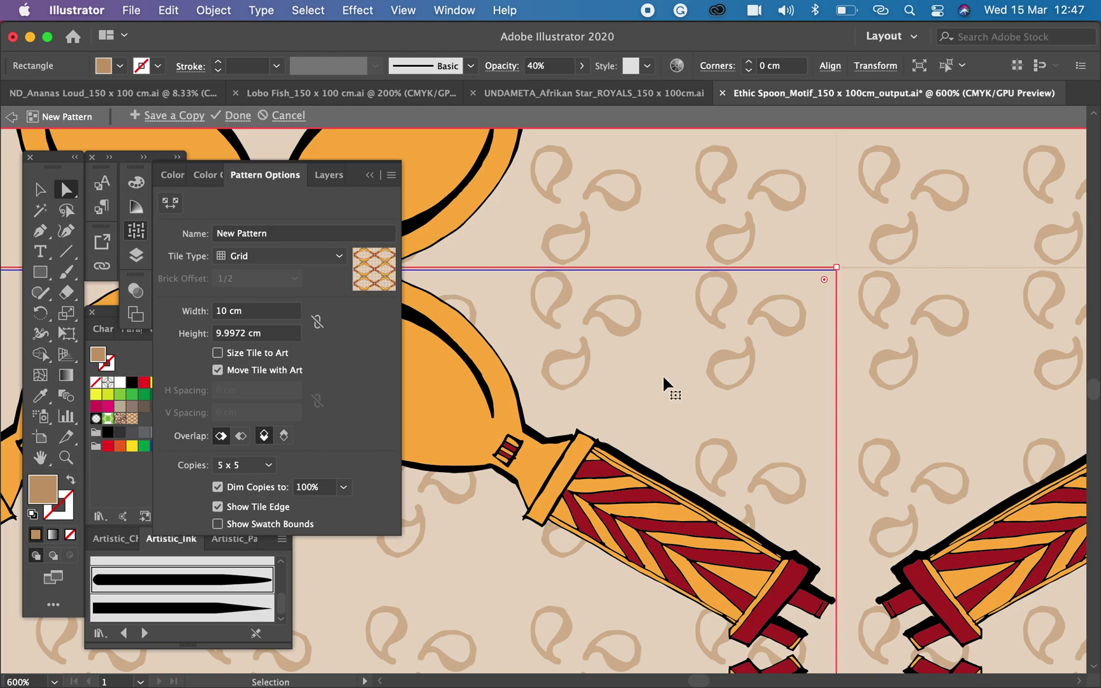
click(677, 385)
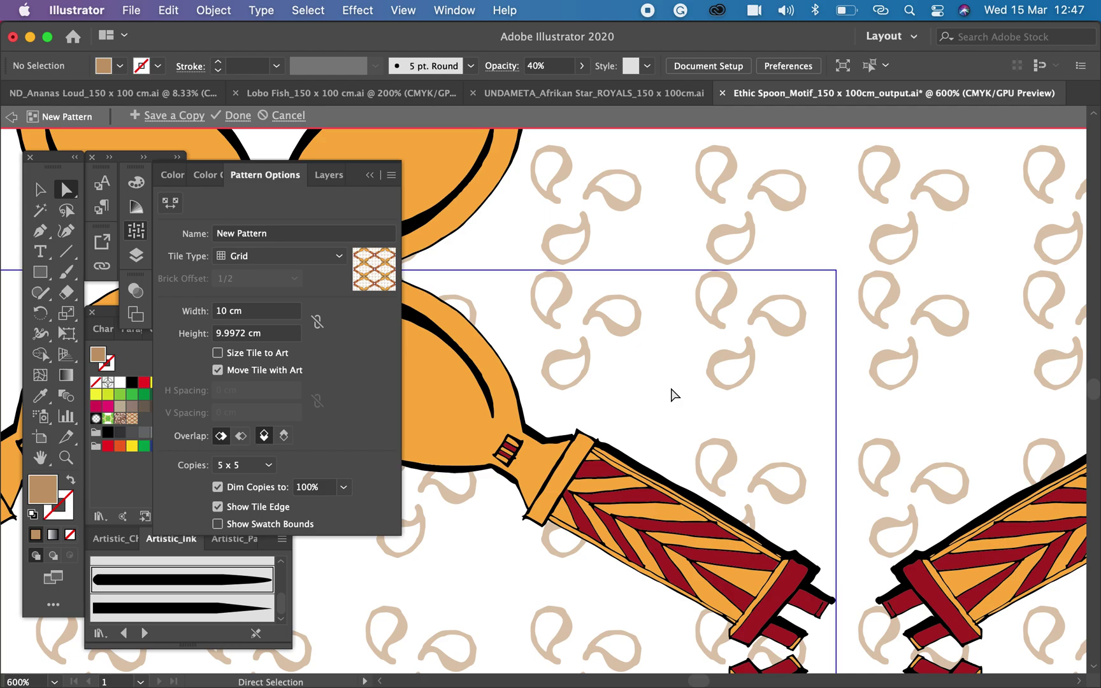
Narrow the pattern tile from its right edge to about 9.91 cm wide, bringing the neighbouring spoon handles closer together
key(super+minus)
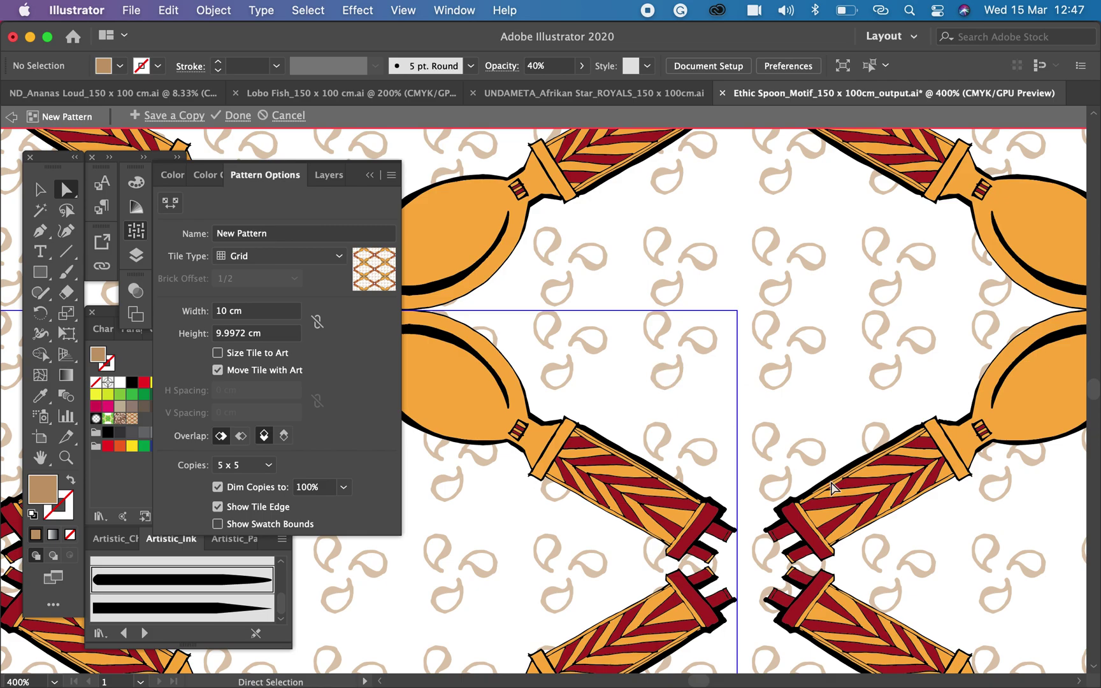
drag(739, 472, 715, 460)
drag(728, 401, 729, 402)
click(169, 205)
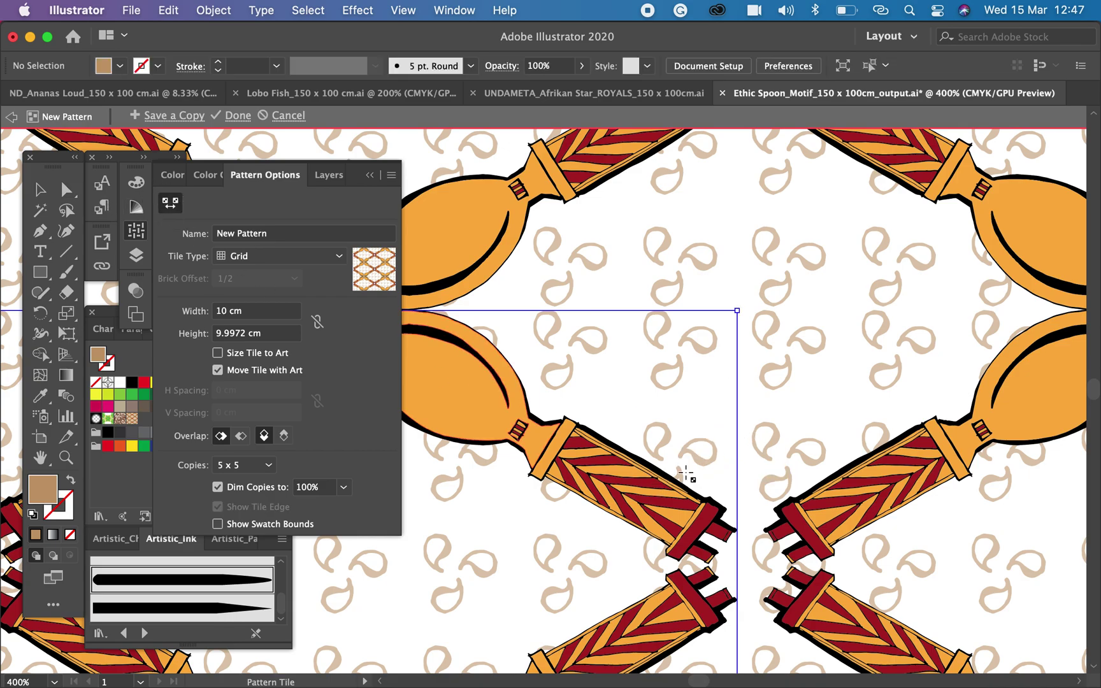
drag(739, 470, 712, 464)
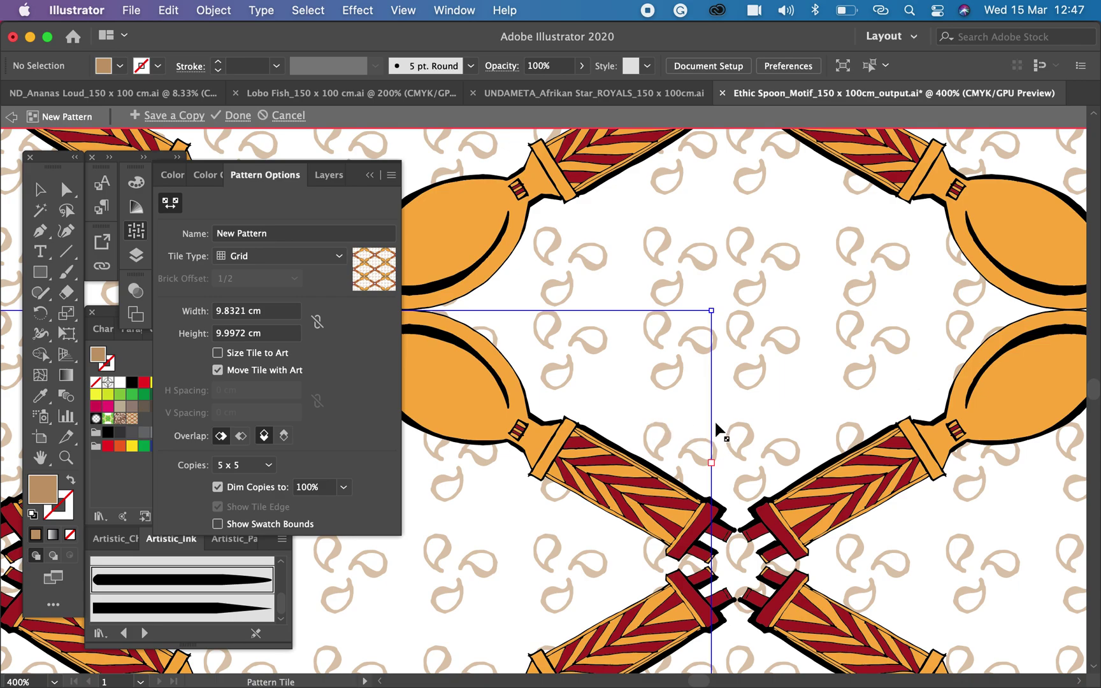
key(a)
key(super+z)
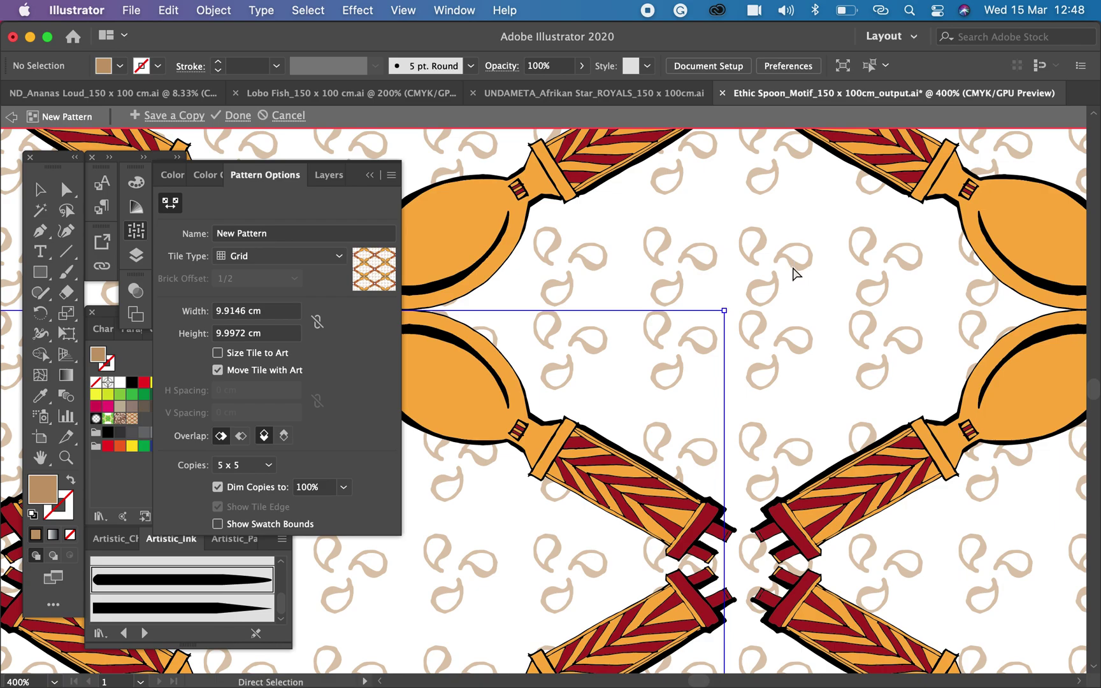
Examine the repeat of the spoons and swirls across the whole pattern preview and along the tile's edges
key(super+minus)
key(super+minus)
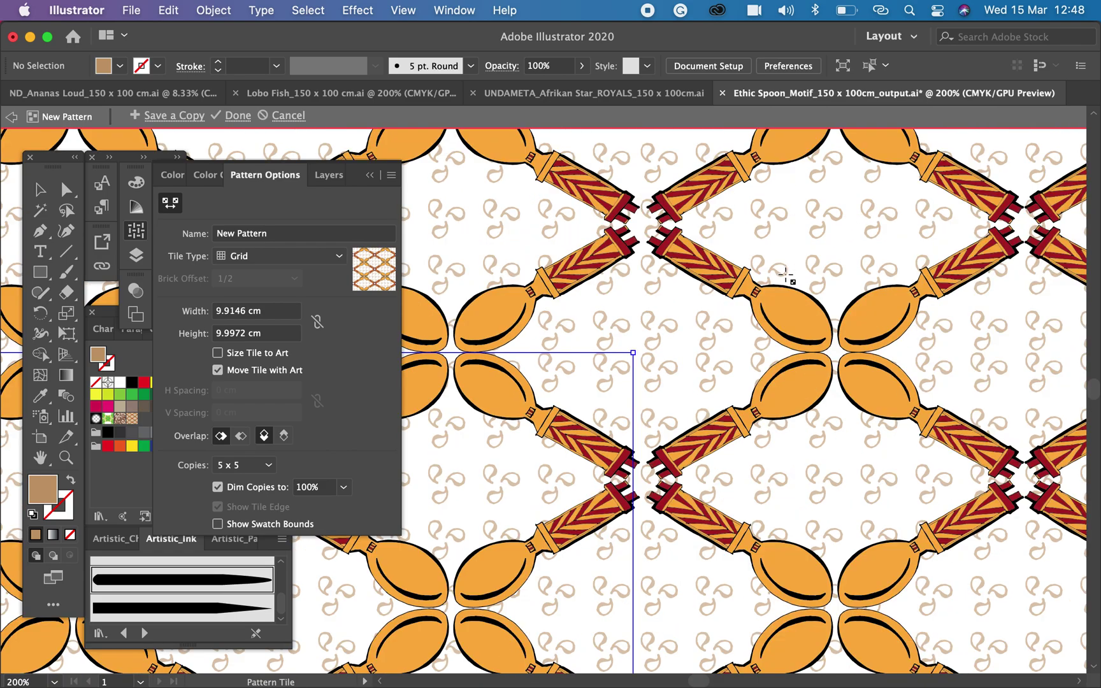
key(super+minus)
key(super+minus)
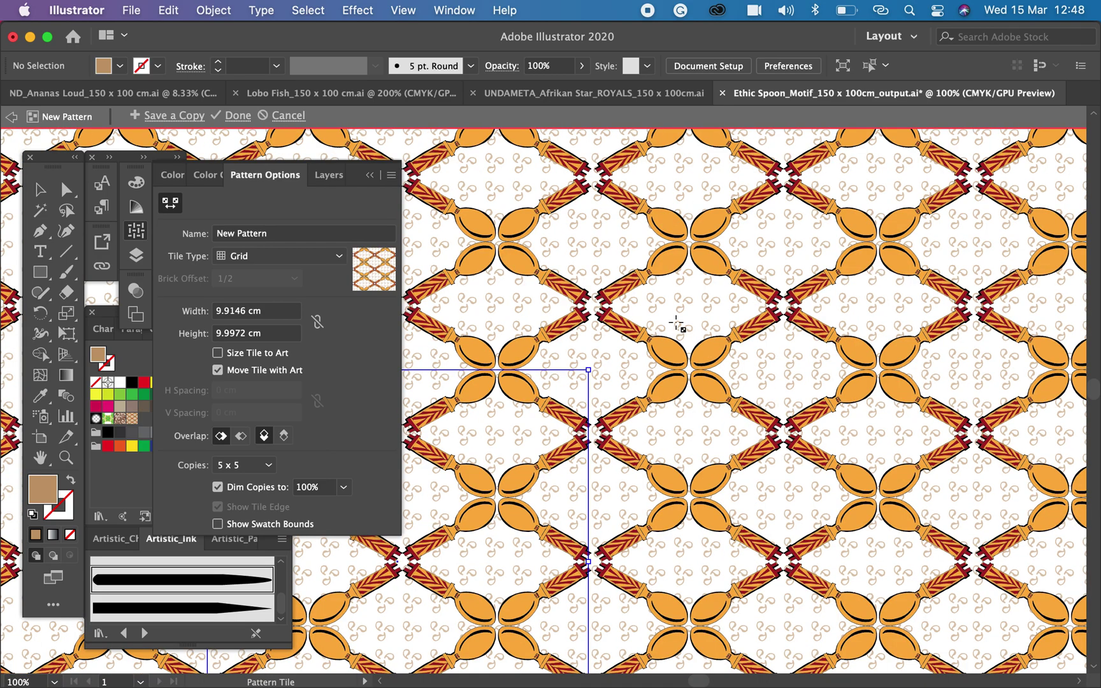
key(super+minus)
key(super+minus)
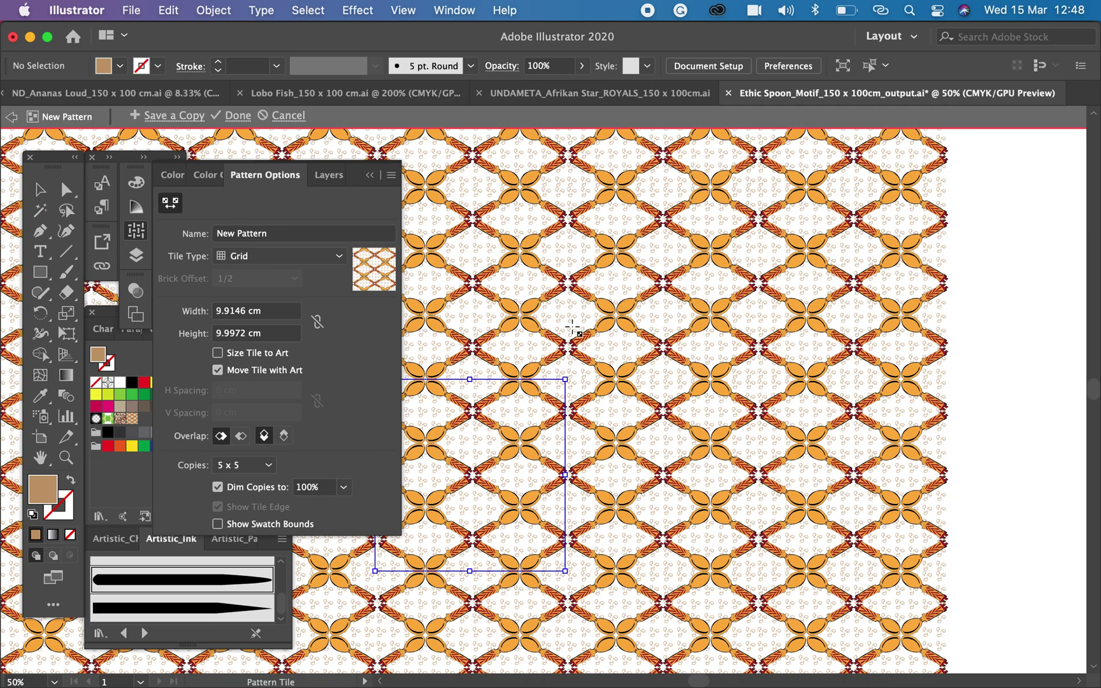
key(super+equal)
key(super+equal)
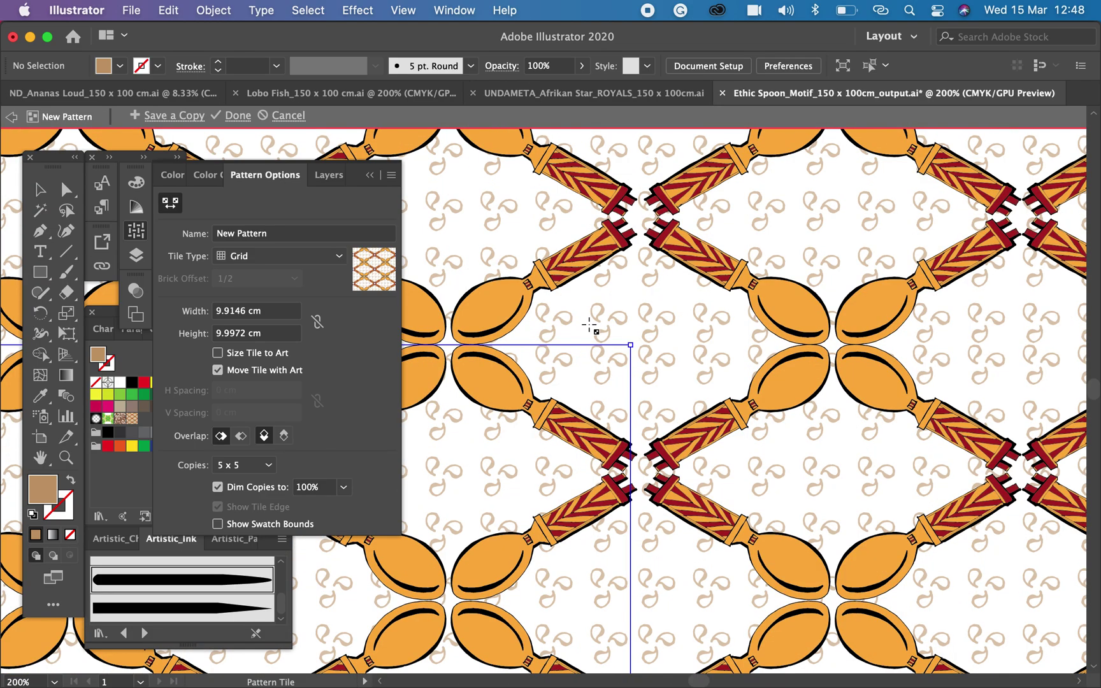
Select the grouped spoon pair in the tile's upper right corner and rotate it clockwise by about 10 degrees
key(v)
click(516, 381)
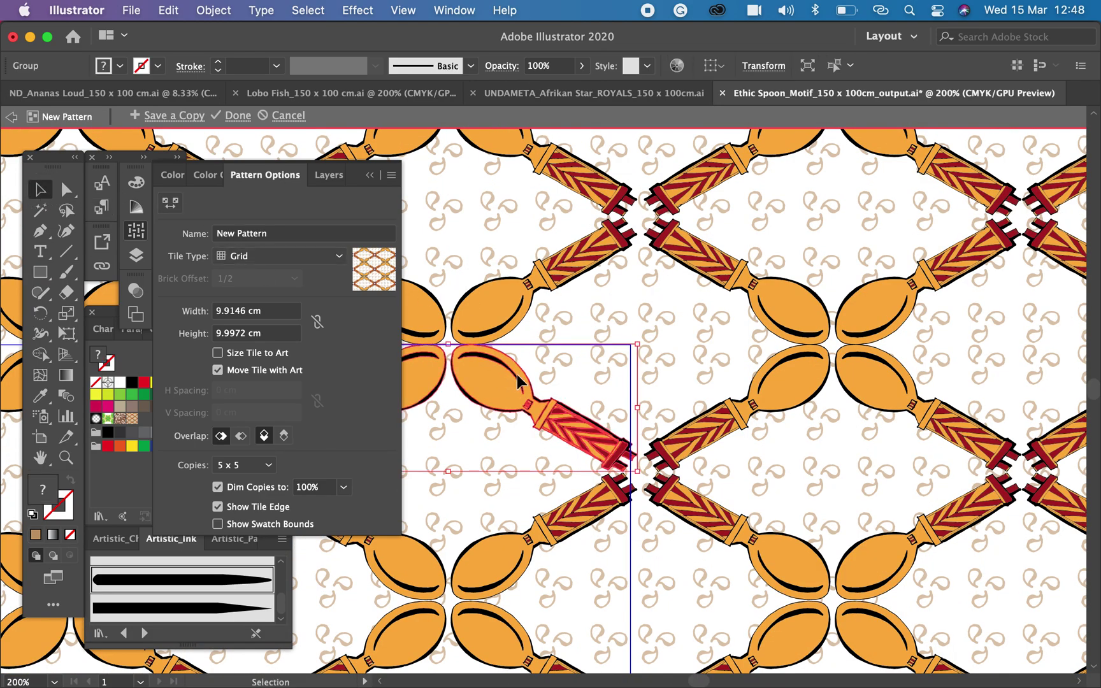
drag(644, 343, 645, 368)
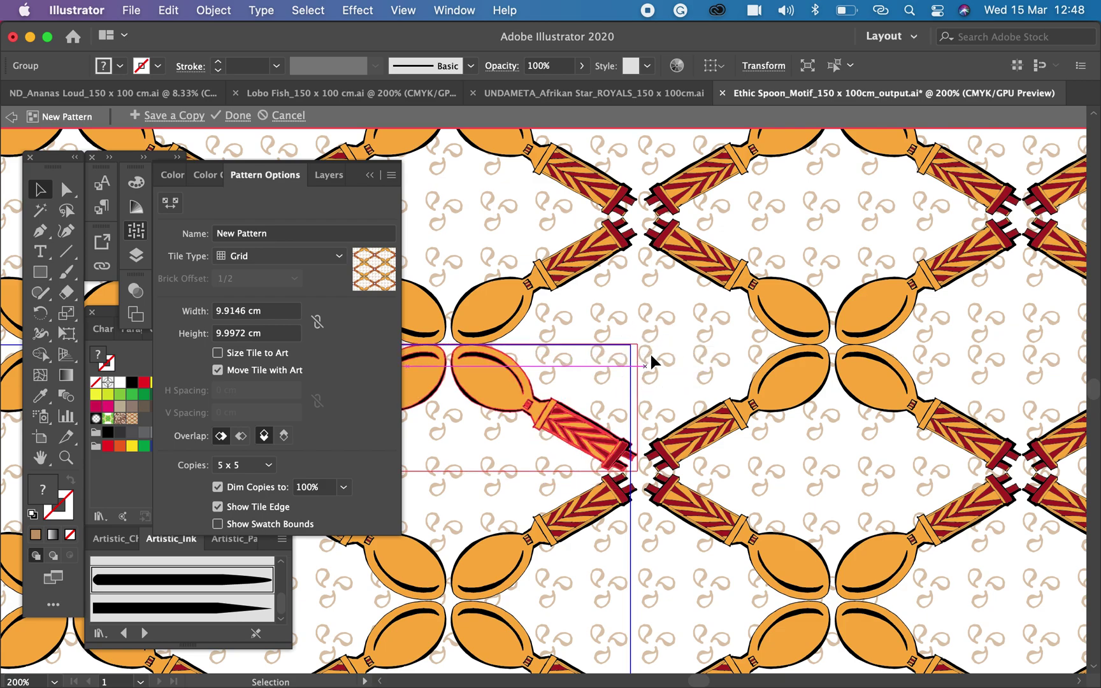
click(650, 352)
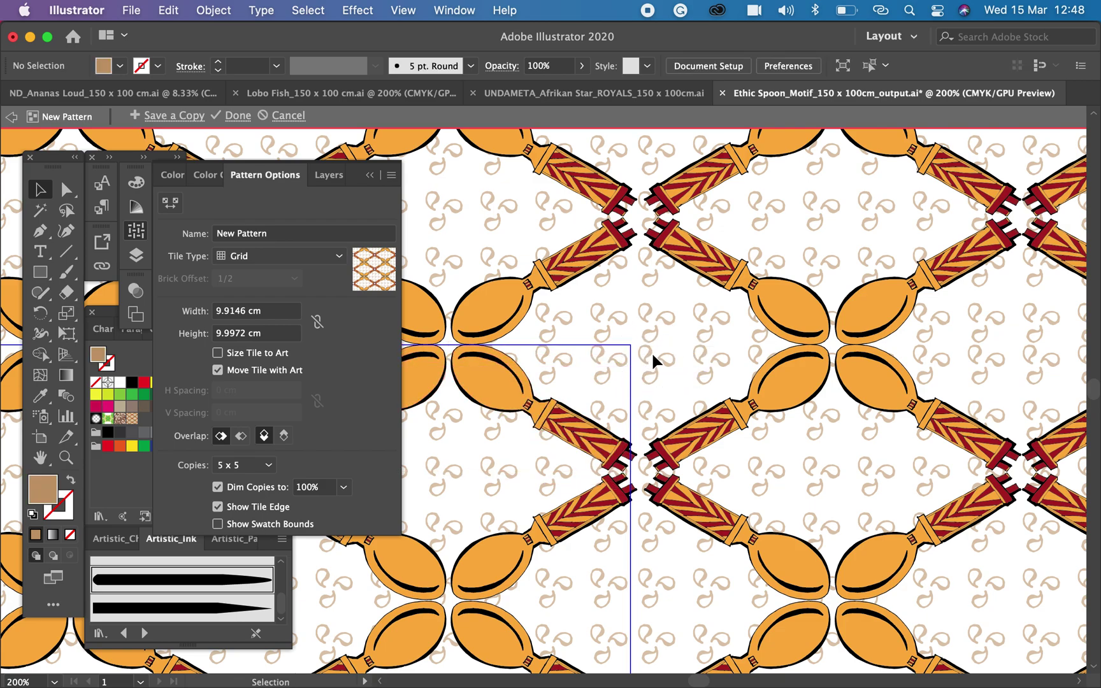
click(619, 383)
drag(645, 336, 649, 376)
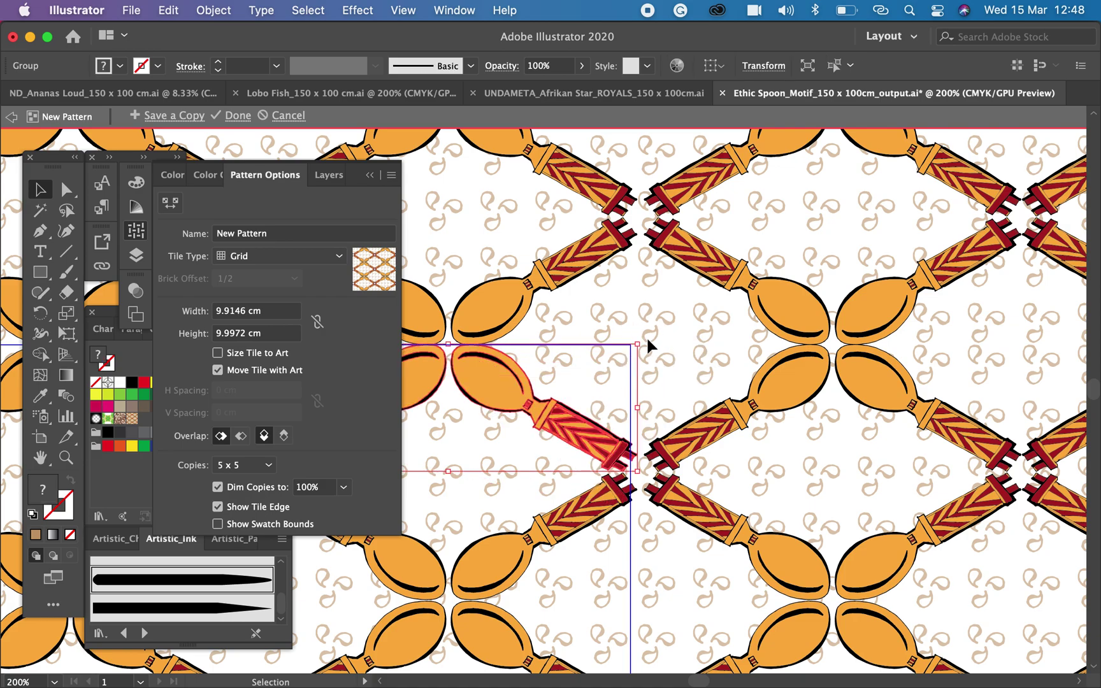
drag(651, 342, 656, 367)
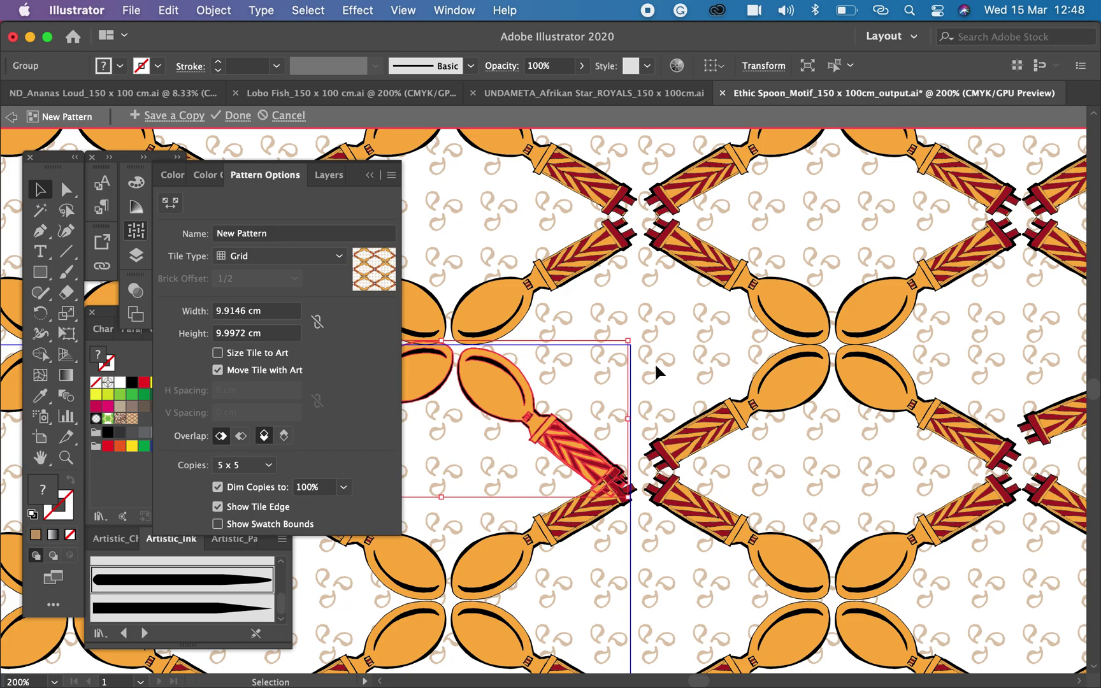
Readjust the spoon pair's angle by rotating it counterclockwise and back again, leaving it tilted slightly clockwise
scroll(656, 367, down, 2)
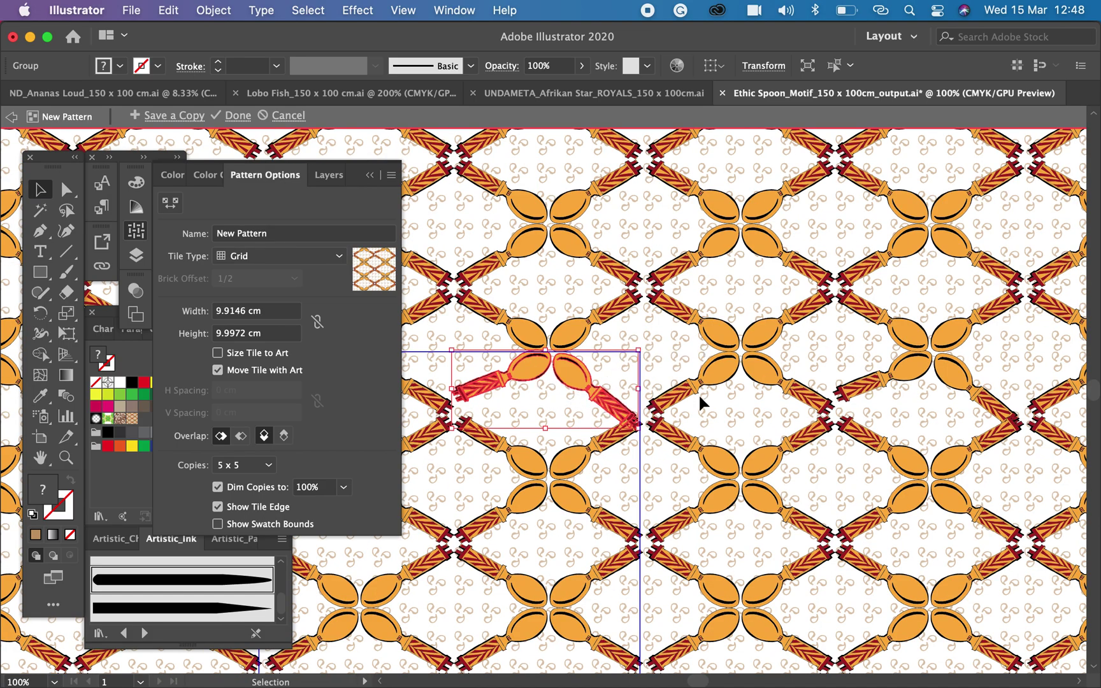
drag(645, 343, 615, 313)
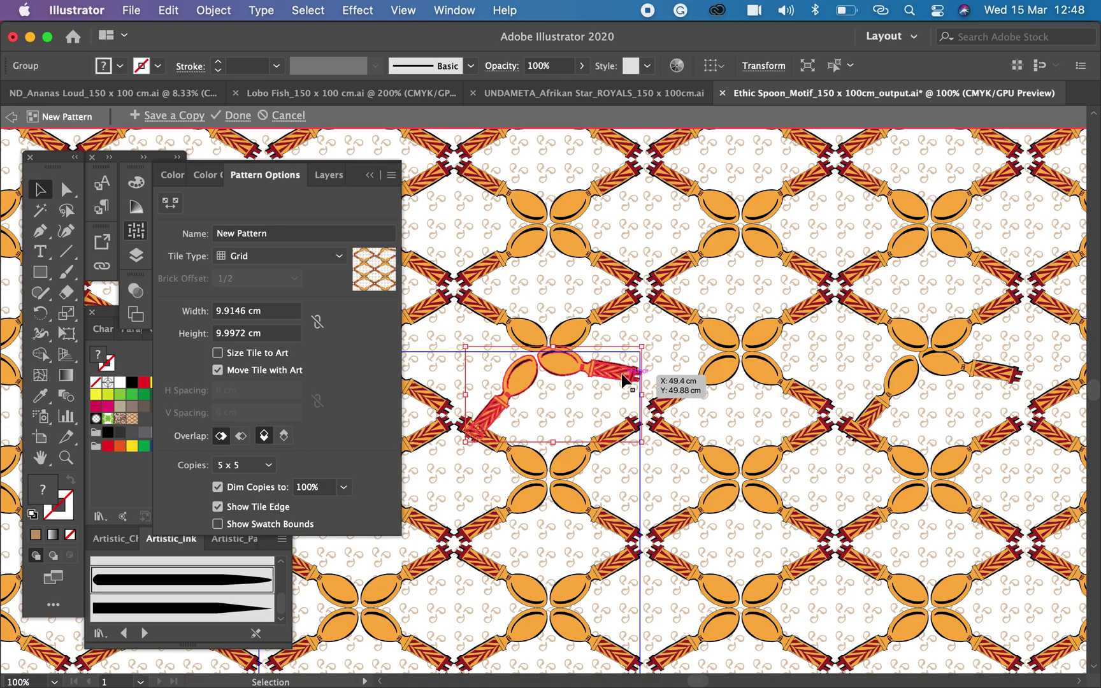
scroll(622, 374, right, 5)
scroll(622, 374, left, 5)
scroll(622, 373, left, 6)
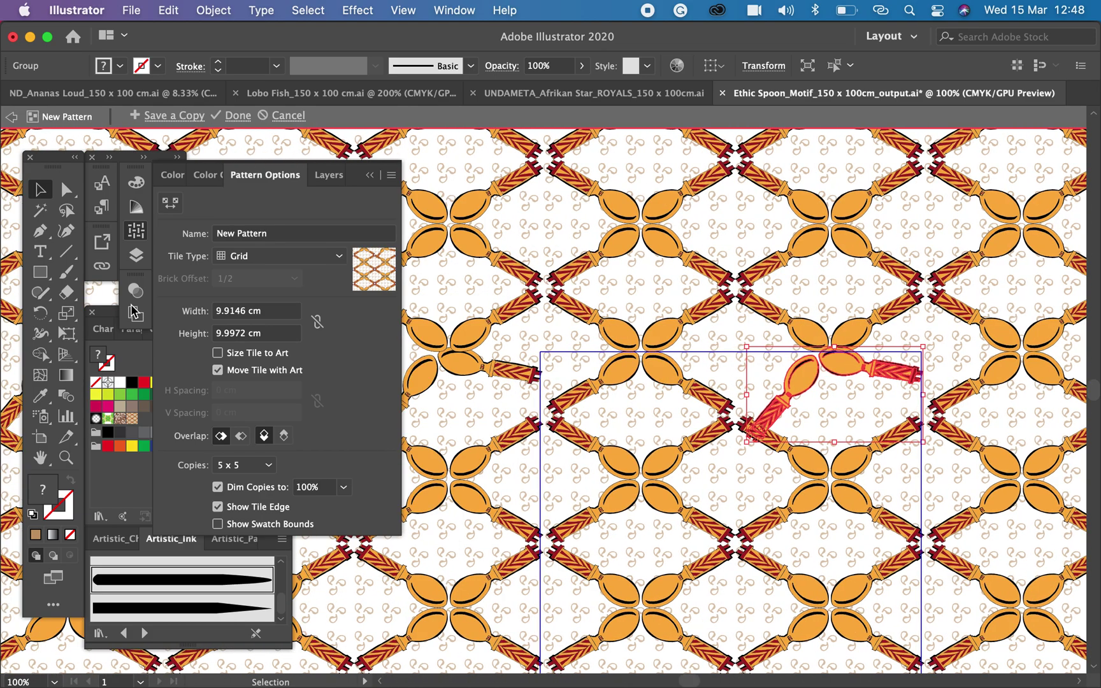
drag(743, 343, 772, 303)
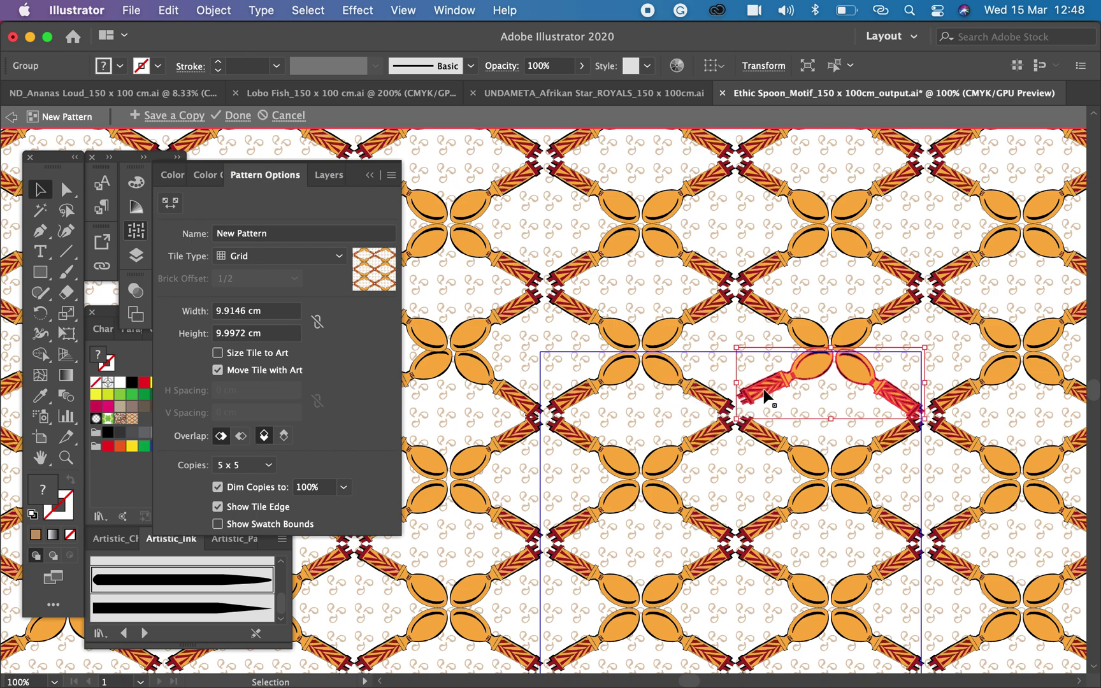
key(a)
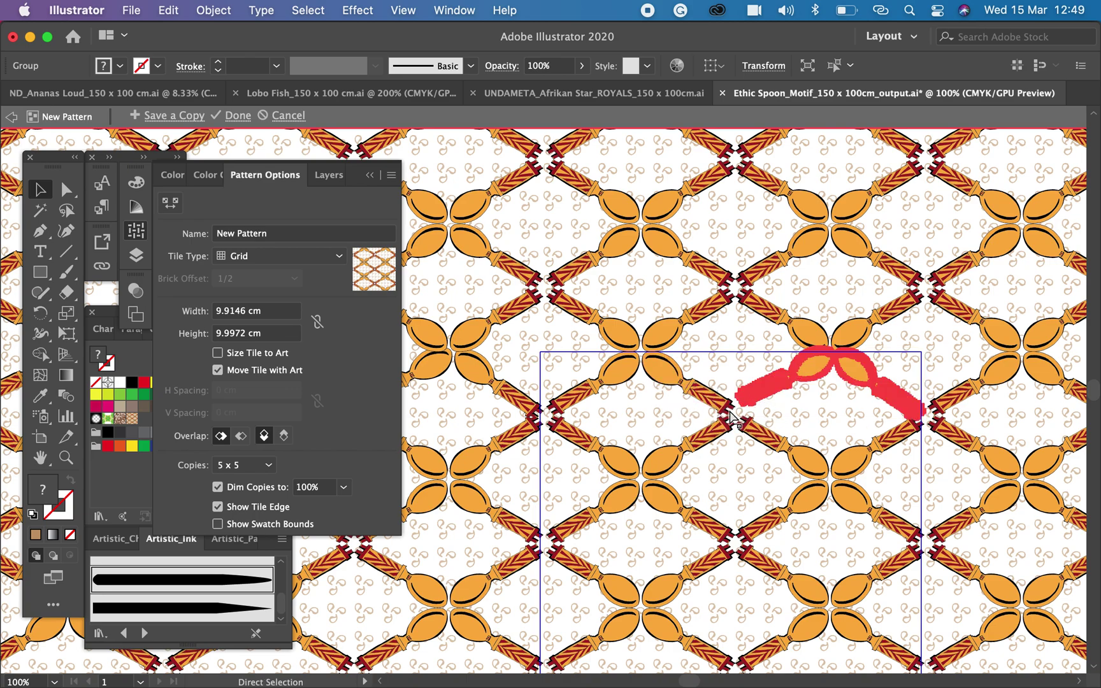
Try to rotate the tile's two upper spoon pairs together counterclockwise
key(super+z)
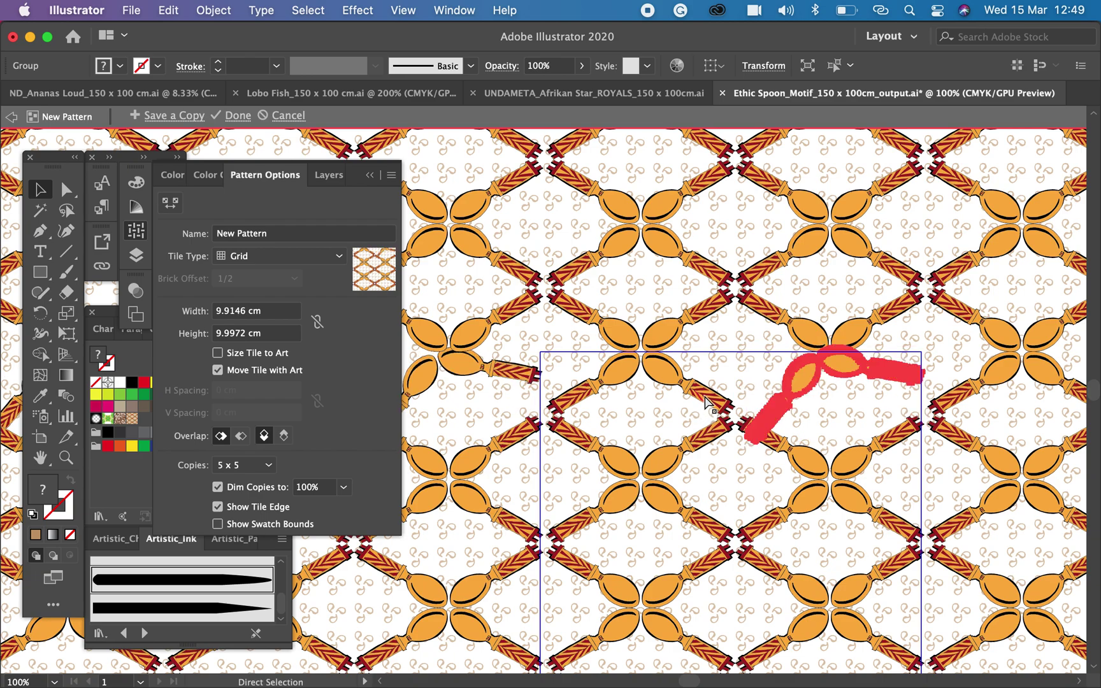
key(super+z)
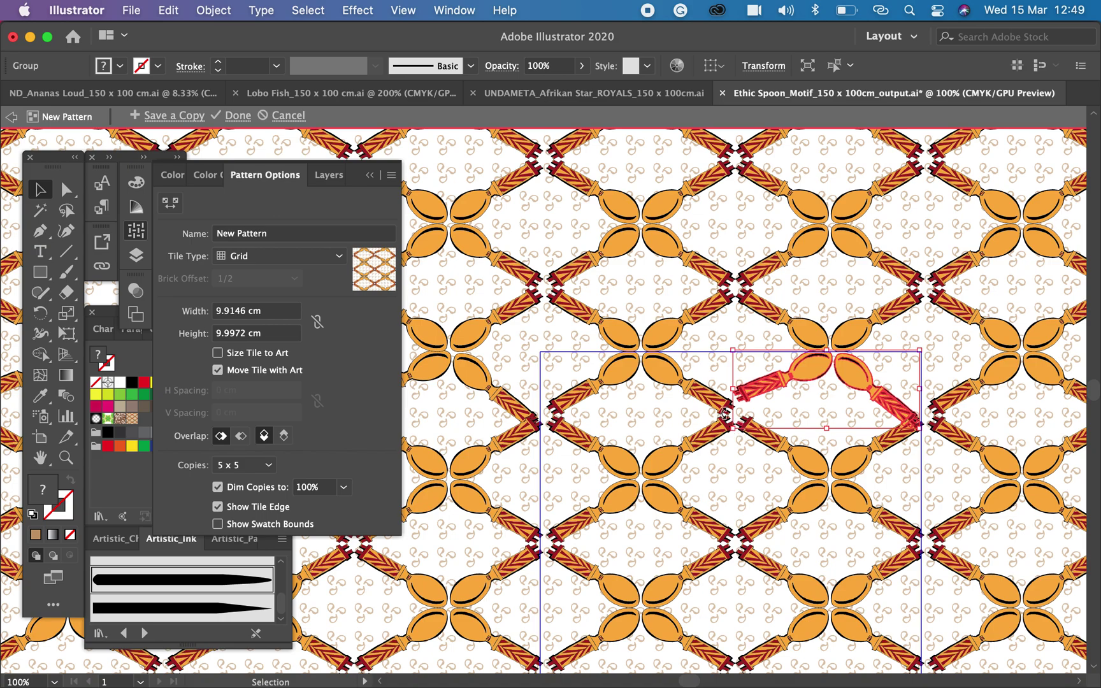
shift+click(691, 392)
drag(547, 343, 594, 384)
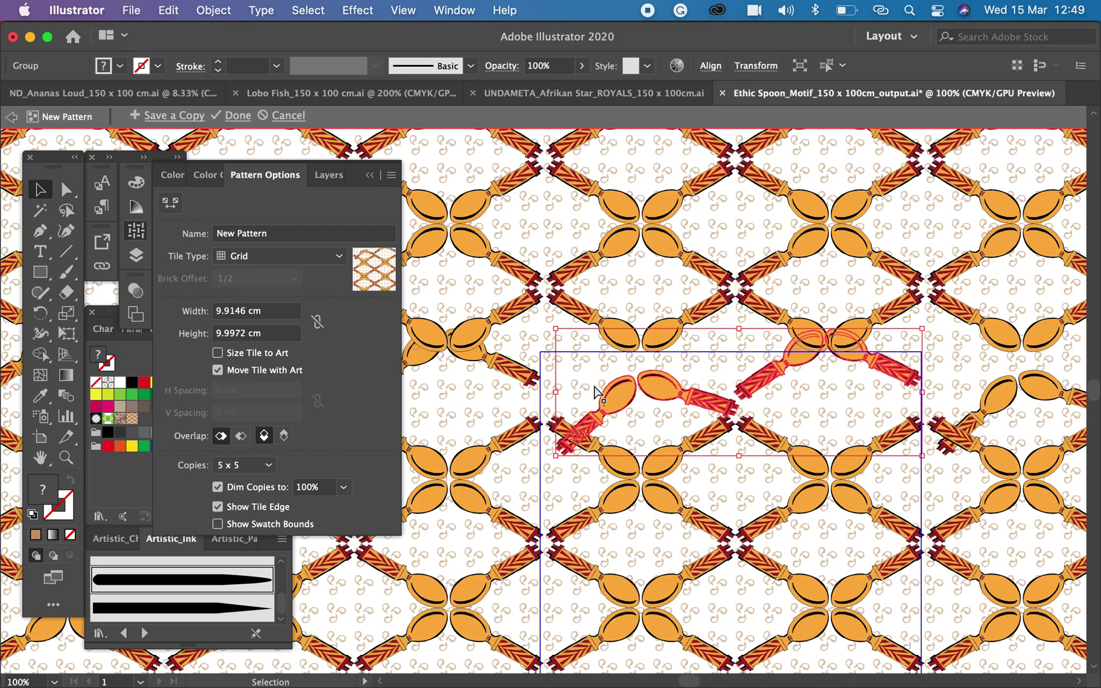
key(a)
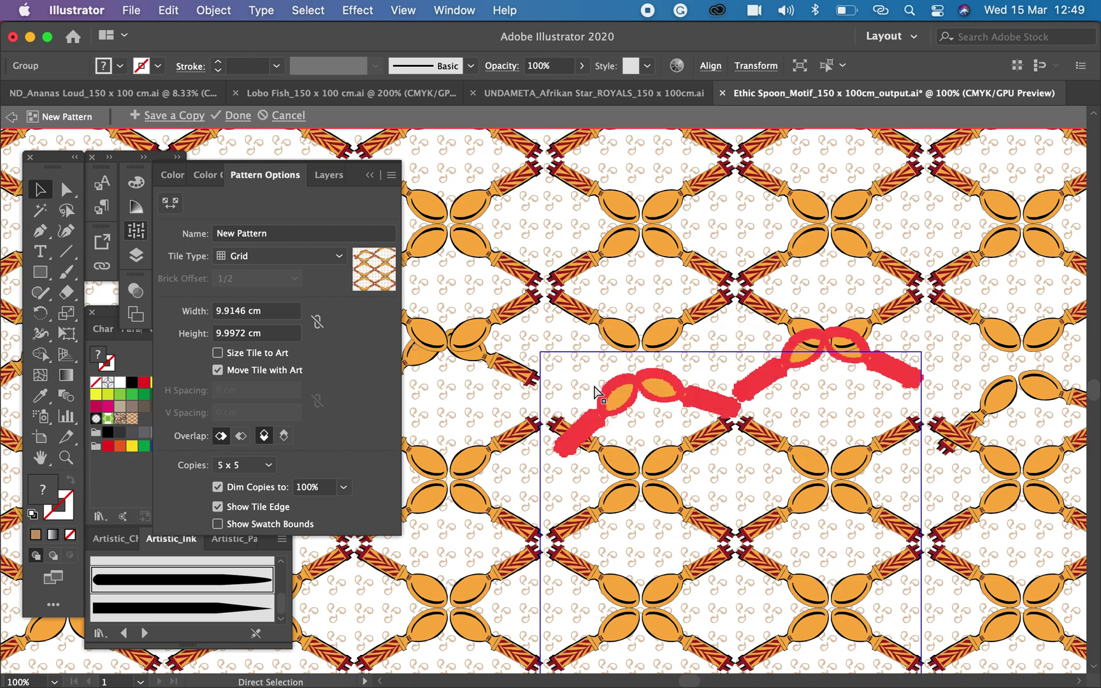
key(v)
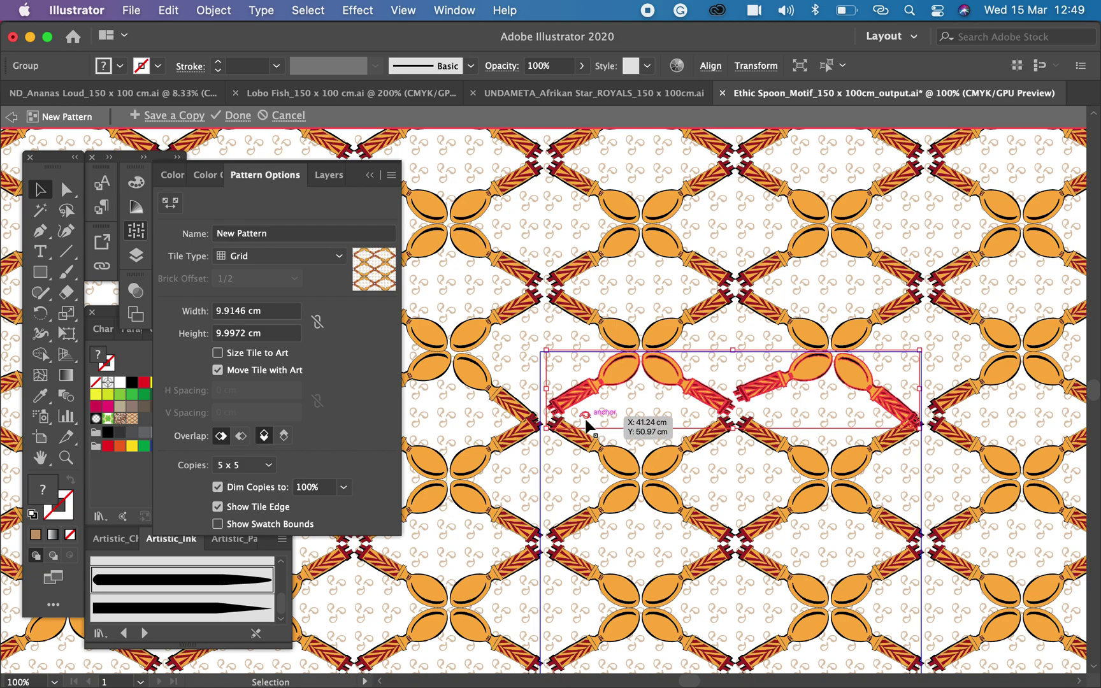
Finish editing the pattern and inspect the original motif tile on the artboard
click(237, 116)
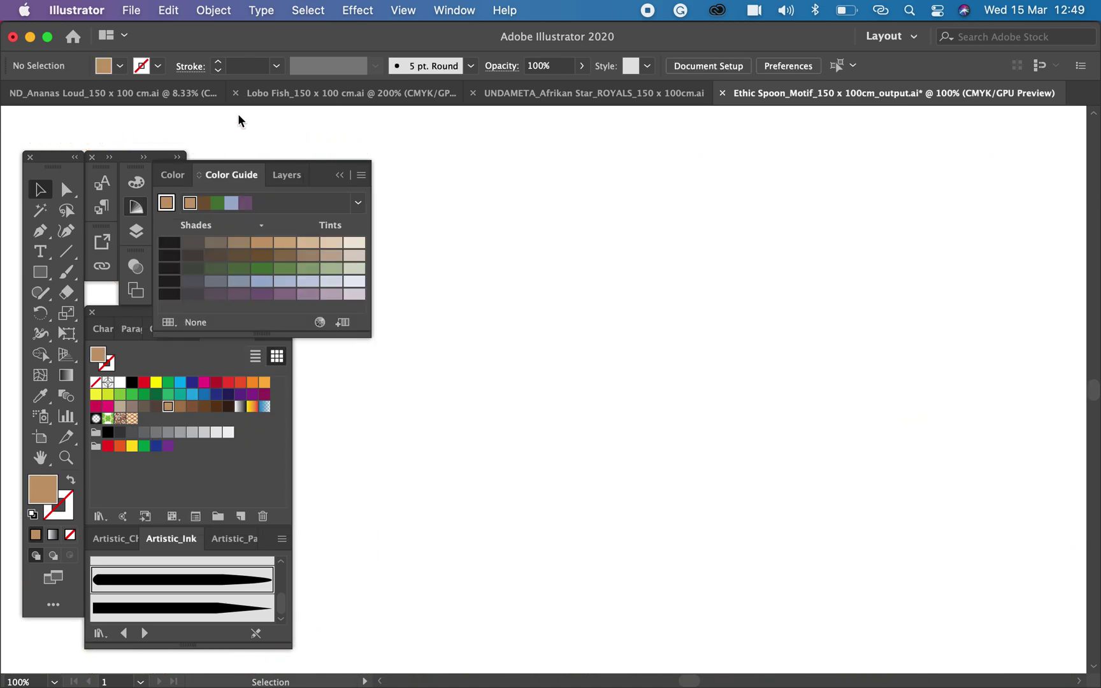
key(super+0)
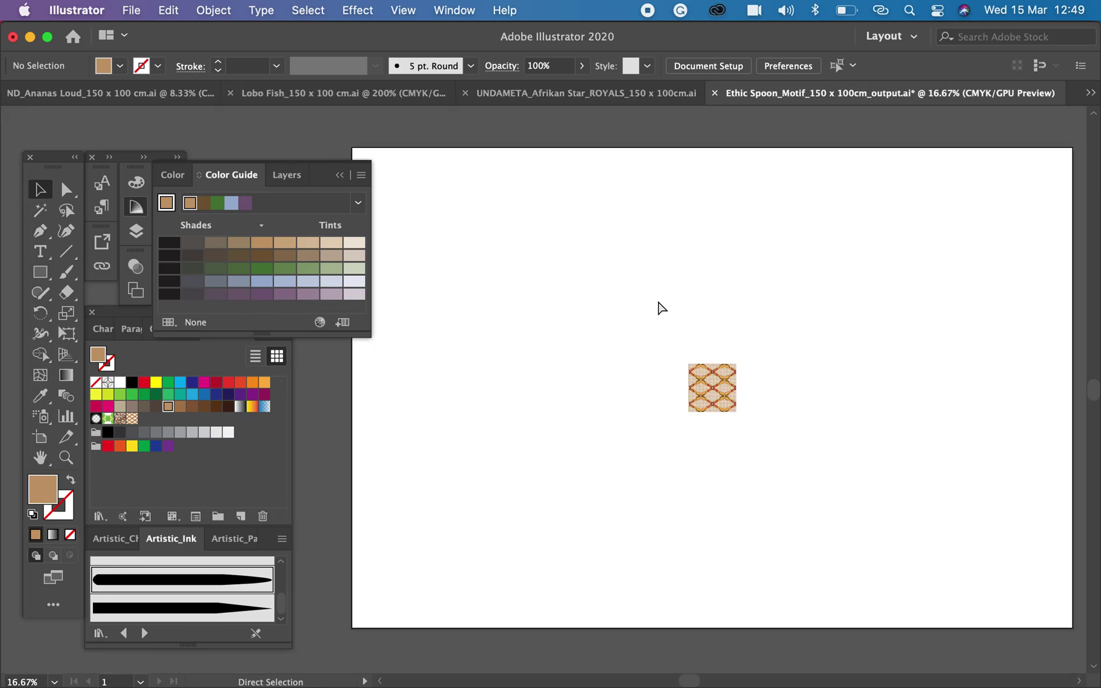
key(super+equal)
key(super+equal)
key(super+equal)
key(super+equal)
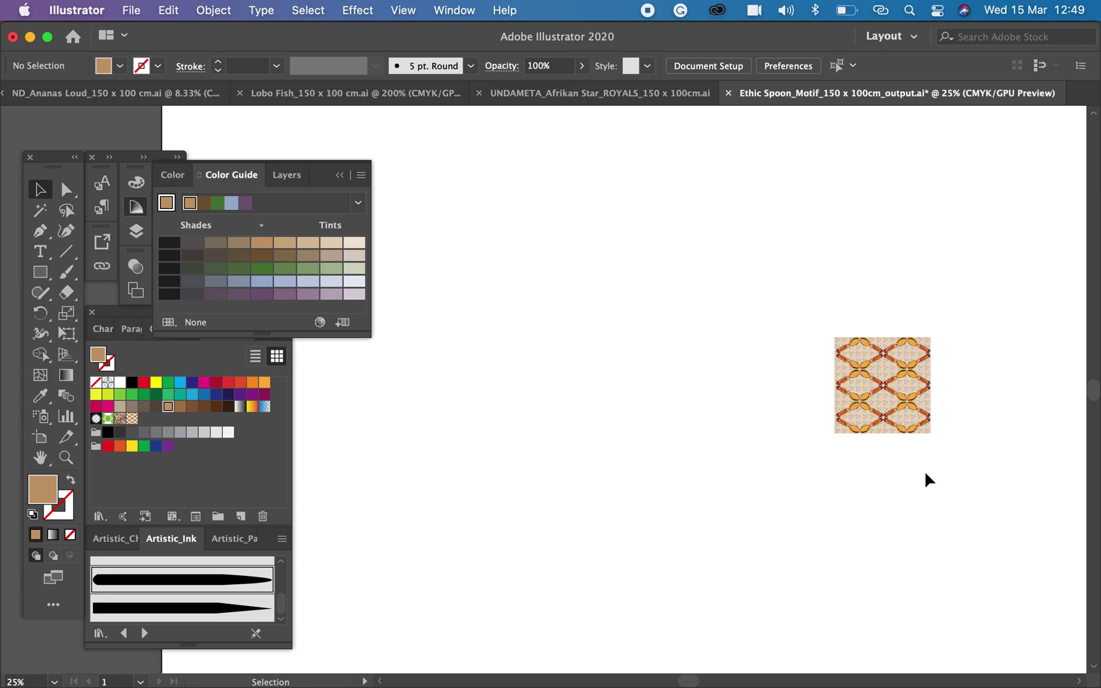
click(878, 400)
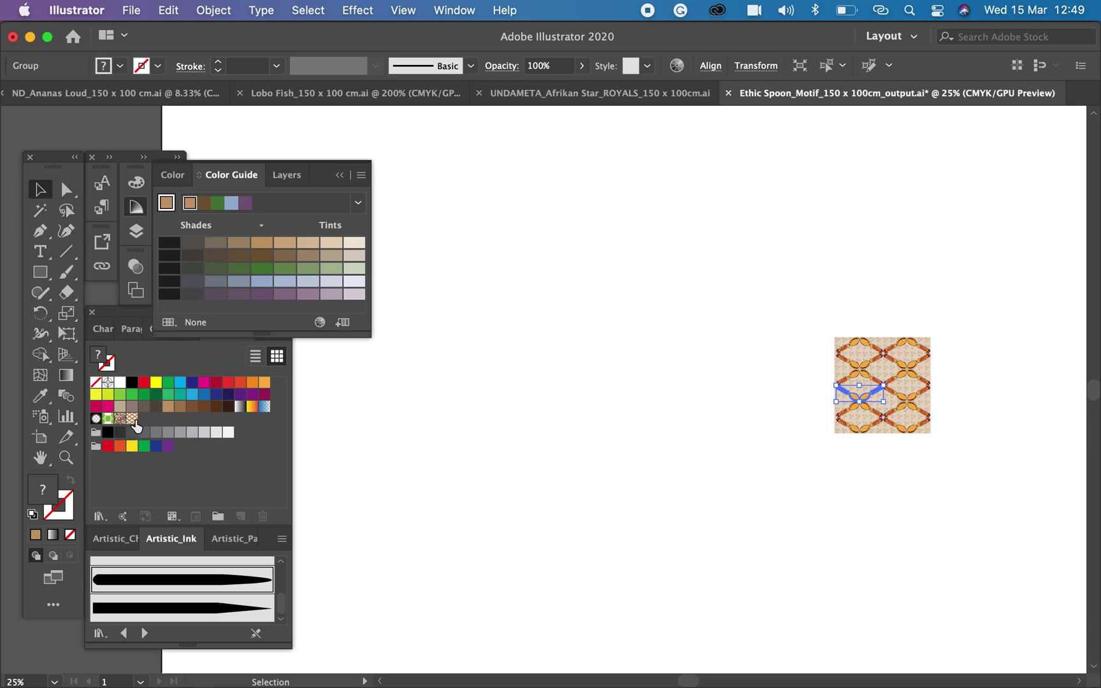
drag(818, 312, 1011, 491)
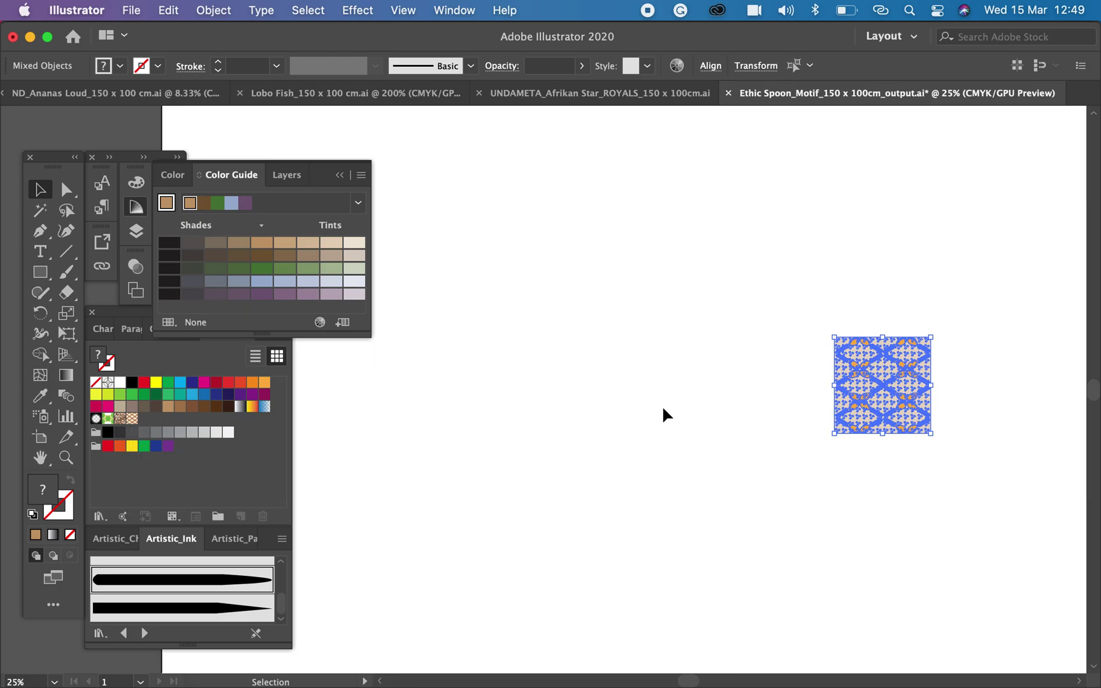
click(688, 401)
key(super+minus)
key(super+minus)
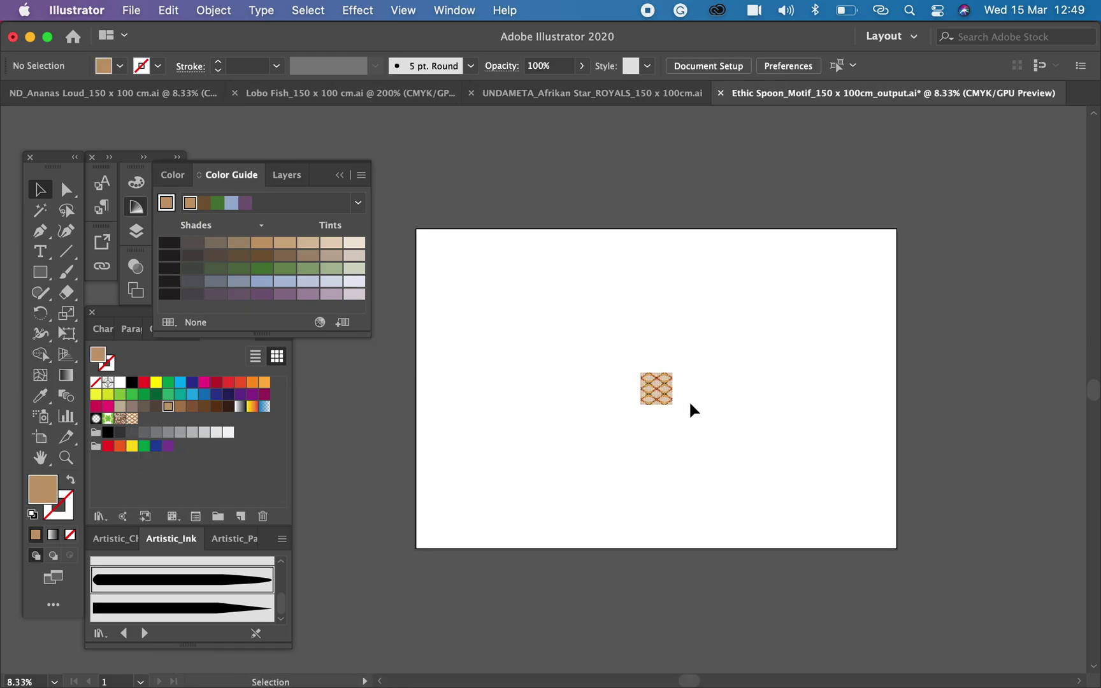
drag(616, 353, 710, 441)
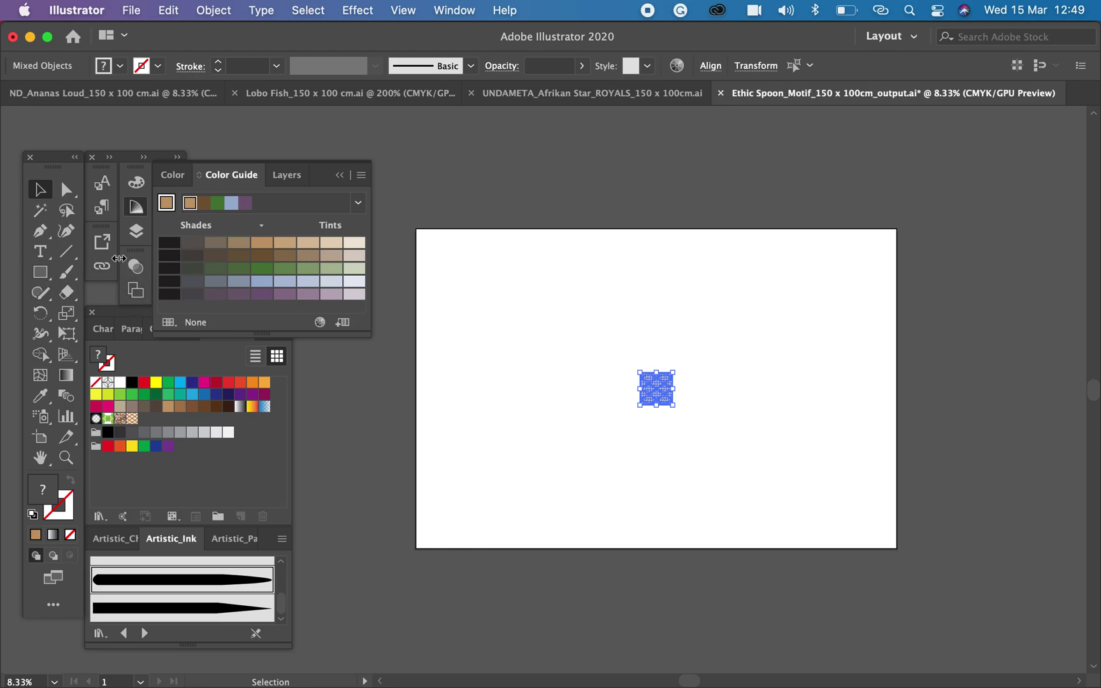
click(445, 245)
Create a 150 x 100 cm rectangle and align it with the artboard
click(40, 272)
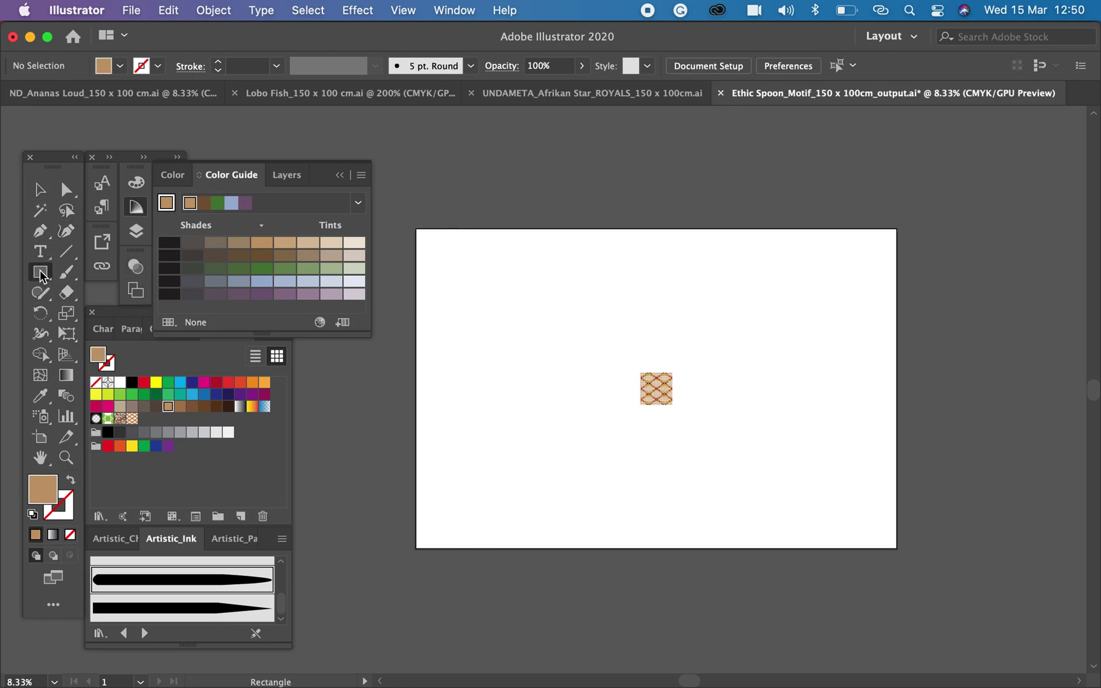
click(425, 223)
text(150)
key(Tab)
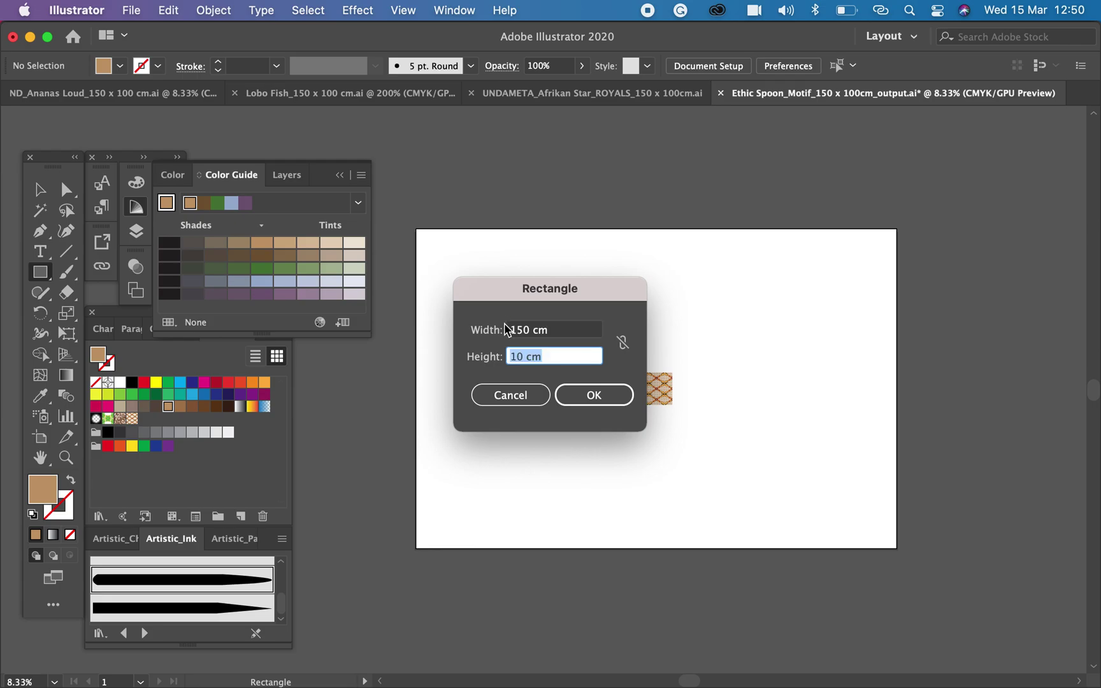
text(100)
key(Return)
key(v)
drag(513, 240, 508, 253)
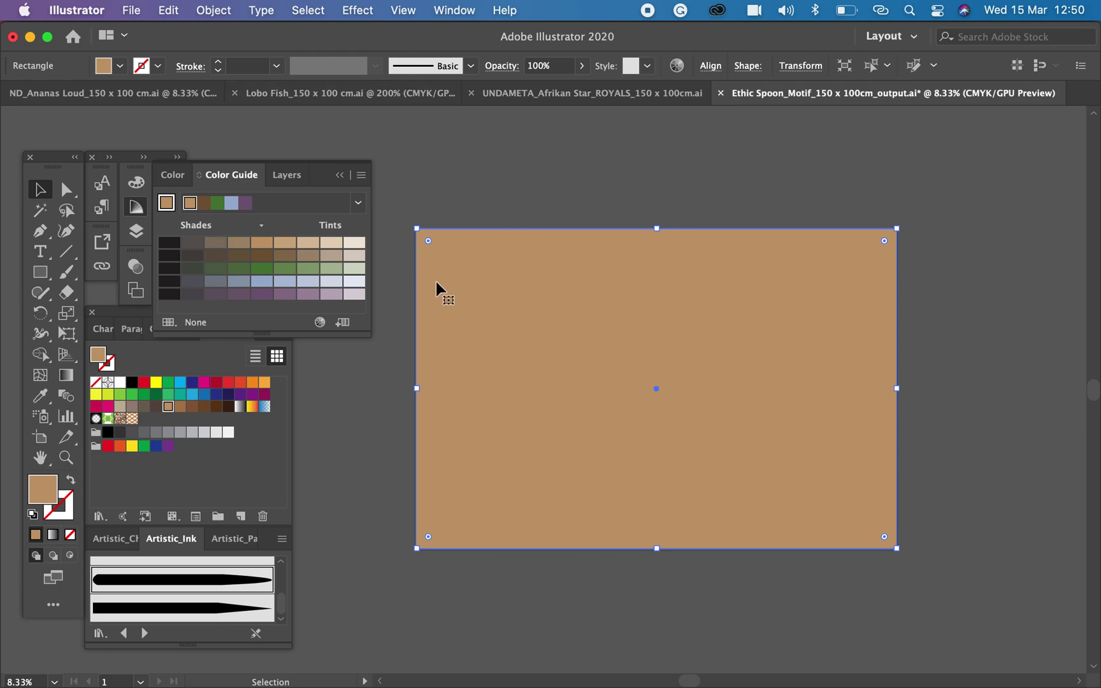
Send the rectangle to the back with no fill, and delete the original motif tile from the artboard's centre
key(shift+super+bracketleft)
click(70, 535)
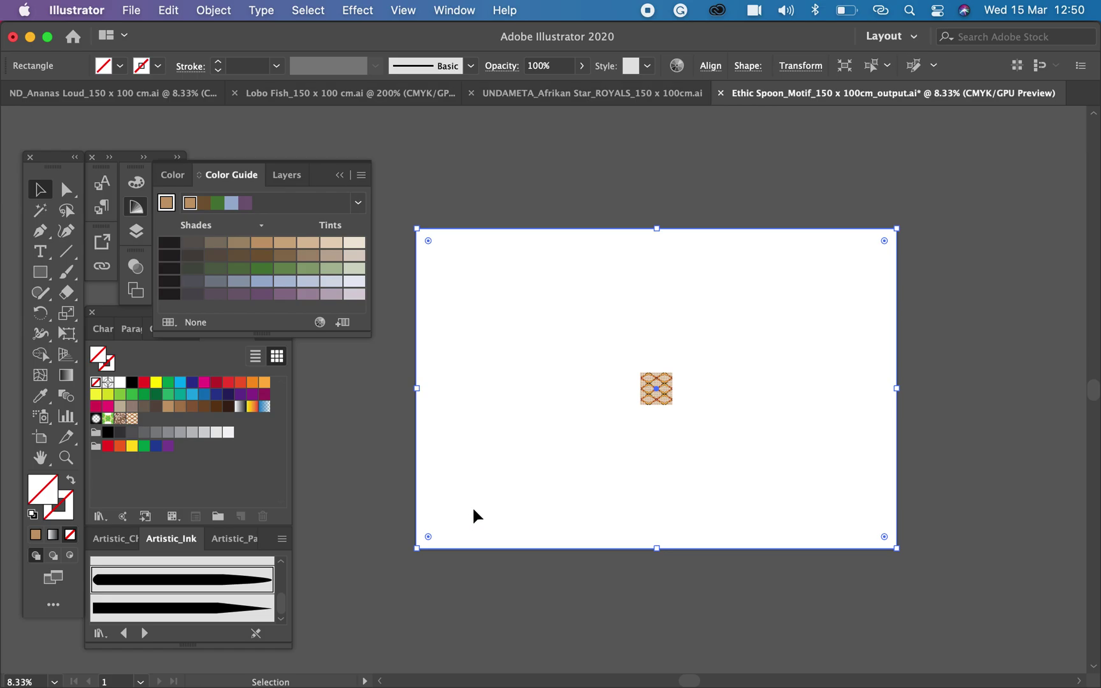
click(488, 297)
drag(599, 352, 703, 427)
key(Delete)
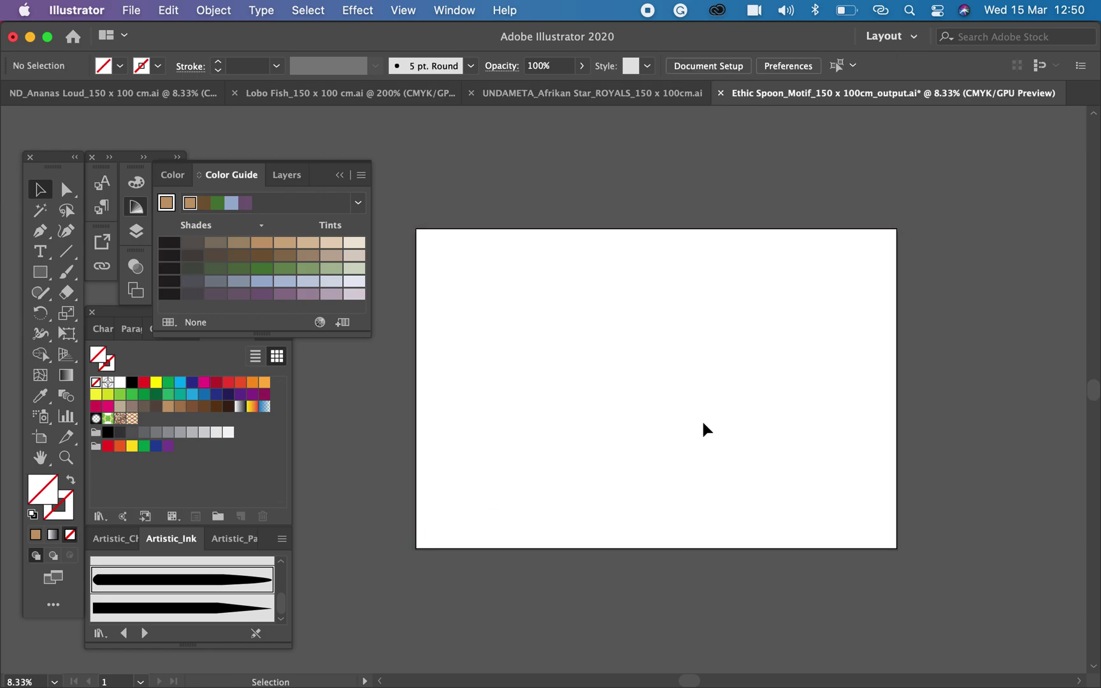
Fill the artboard-sized rectangle with the new spoon pattern swatch
click(705, 430)
click(554, 191)
click(540, 233)
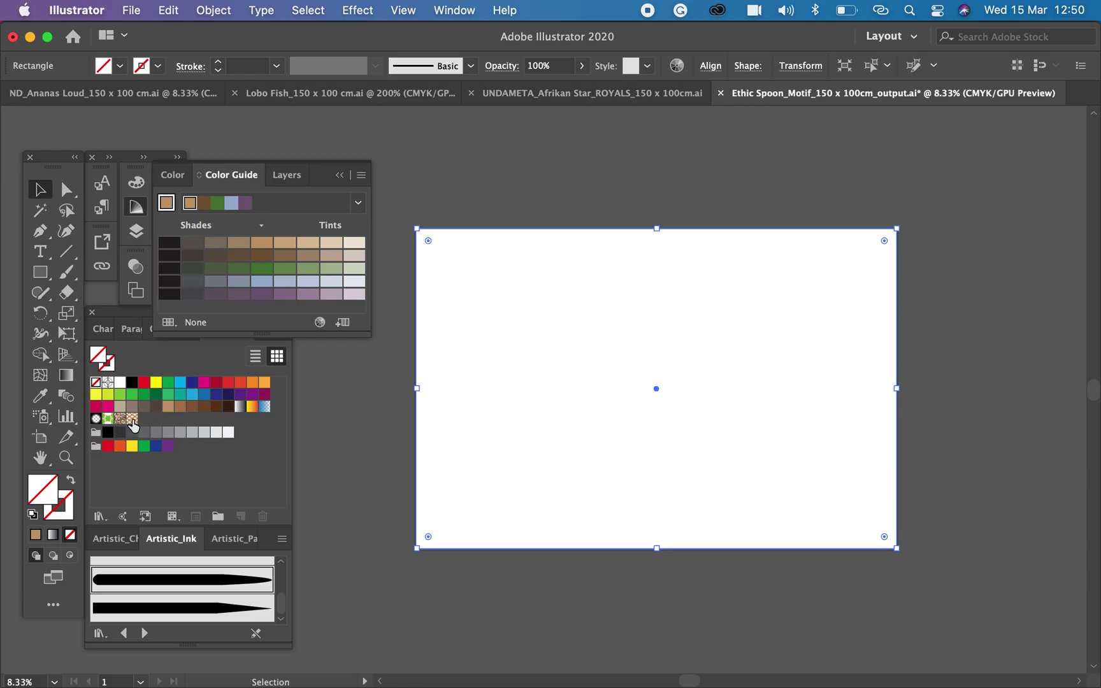
click(132, 420)
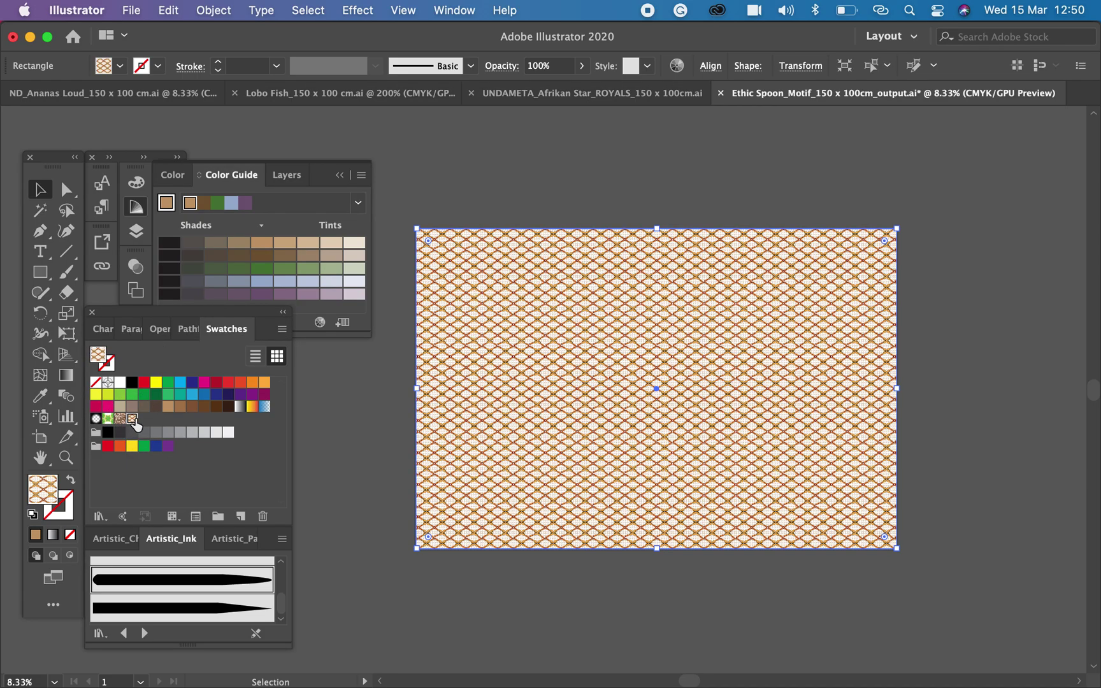
click(495, 204)
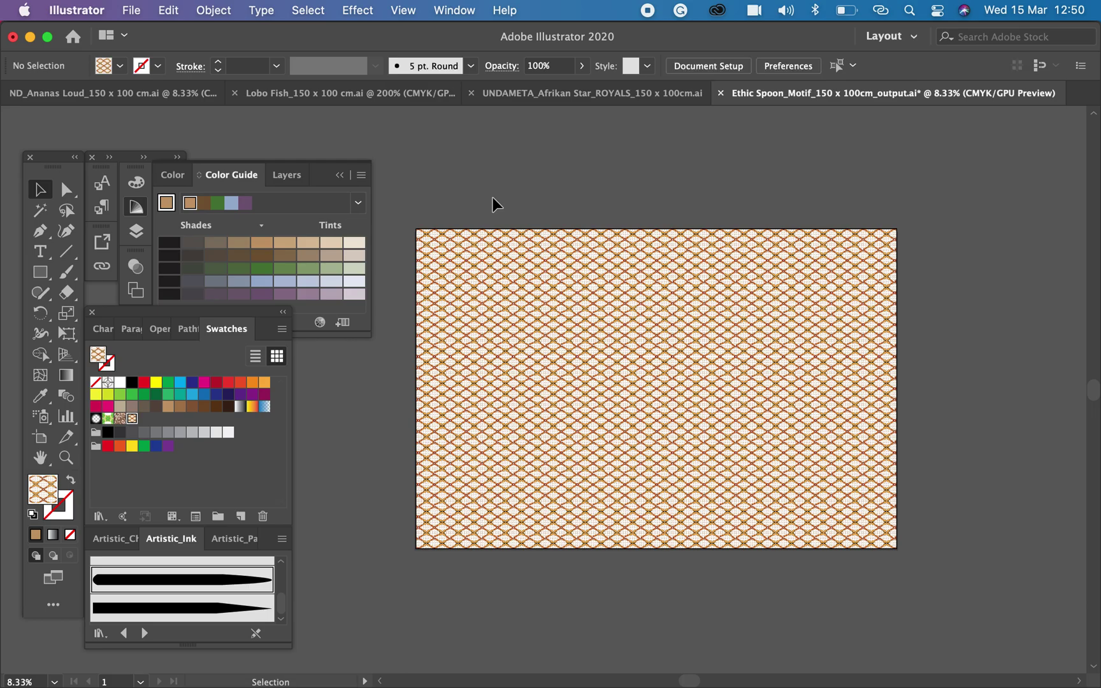
Examine the repeating spoon pattern up close and as a whole on the filled artboard
key(super+equal)
key(super+equal)
key(super+equal)
key(super+equal)
key(super+equal)
key(super+equal)
key(super+equal)
key(super+equal)
key(super+equal)
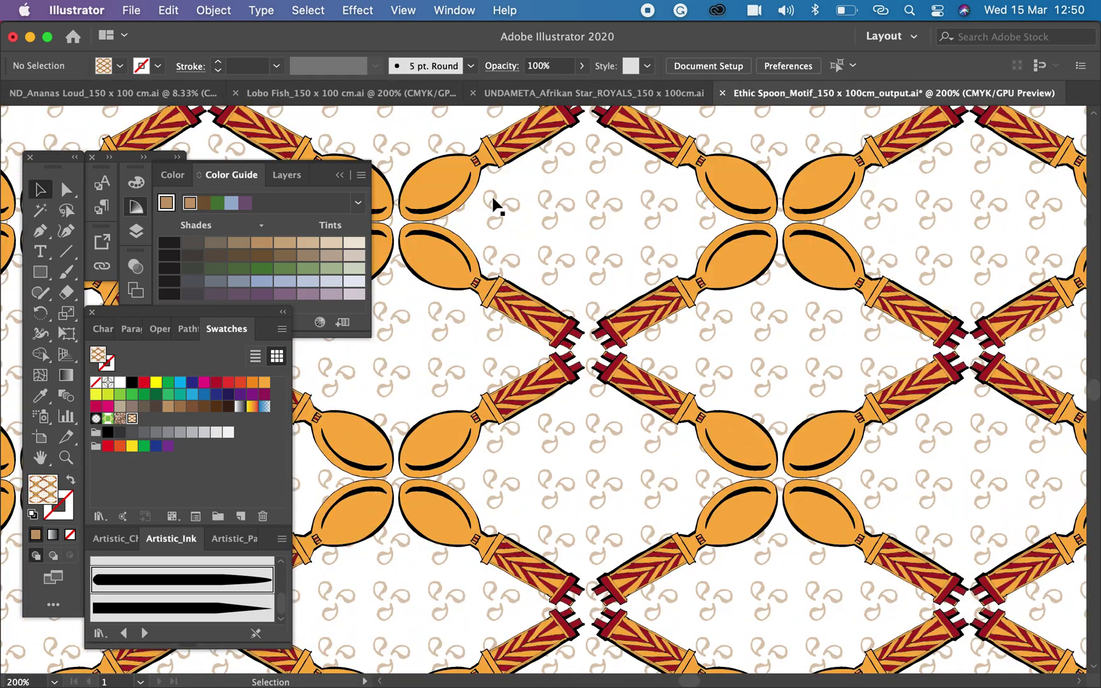
key(super+minus)
key(super+minus)
key(super+minus)
key(super+minus)
key(super+minus)
key(super+minus)
key(super+minus)
key(super+minus)
key(super+minus)
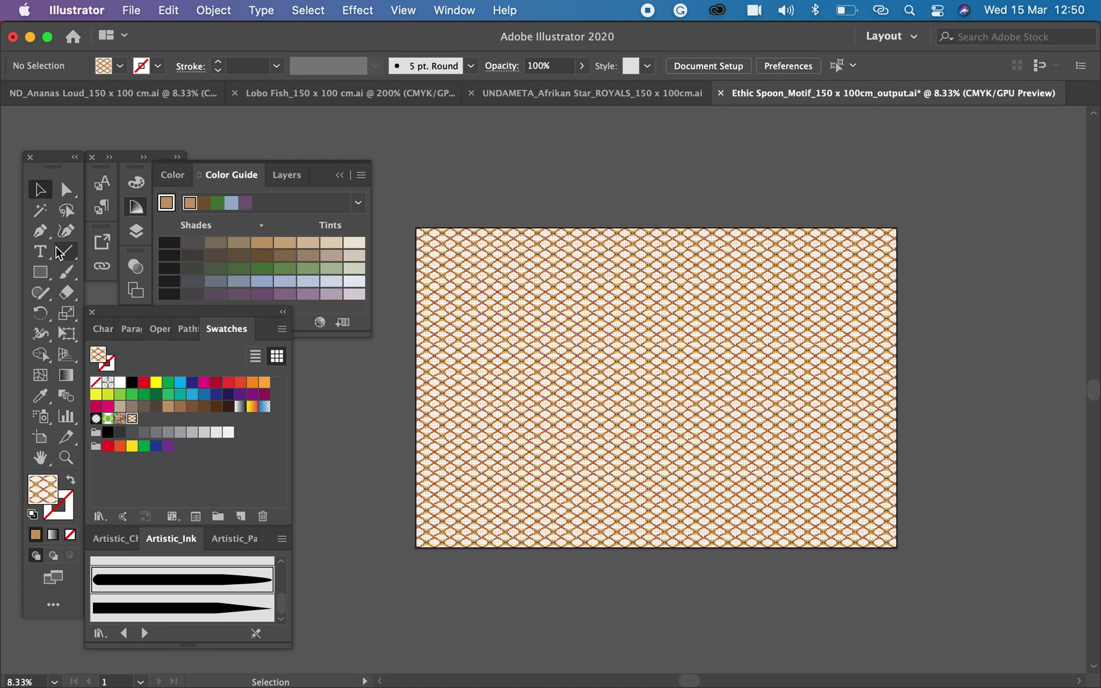
Open Ethic Spoon_Motif_10 x 10cm.ai and bring its tan background square into the 150 x 100 cm output file, above the artboard
click(131, 10)
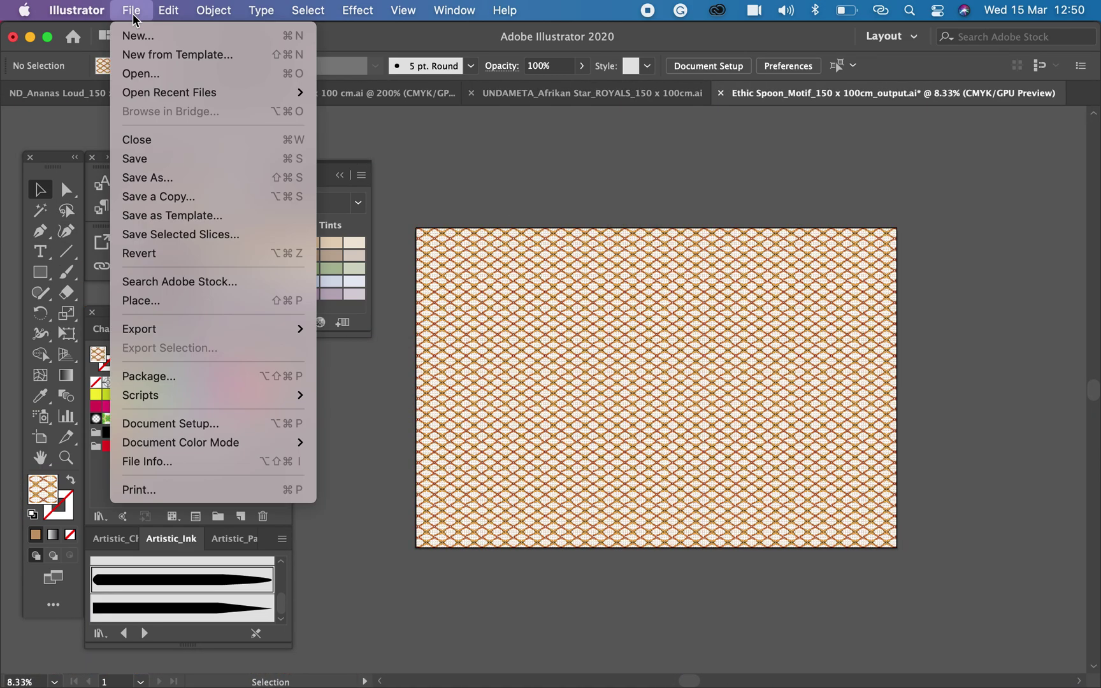
mouse_move(178, 91)
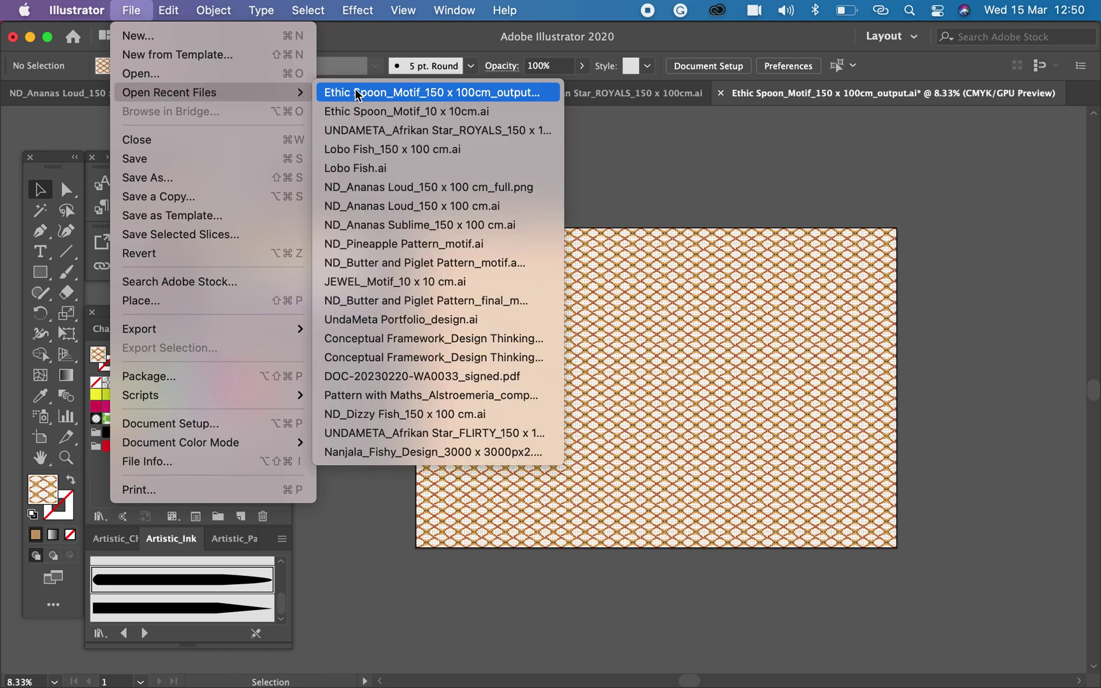
click(419, 113)
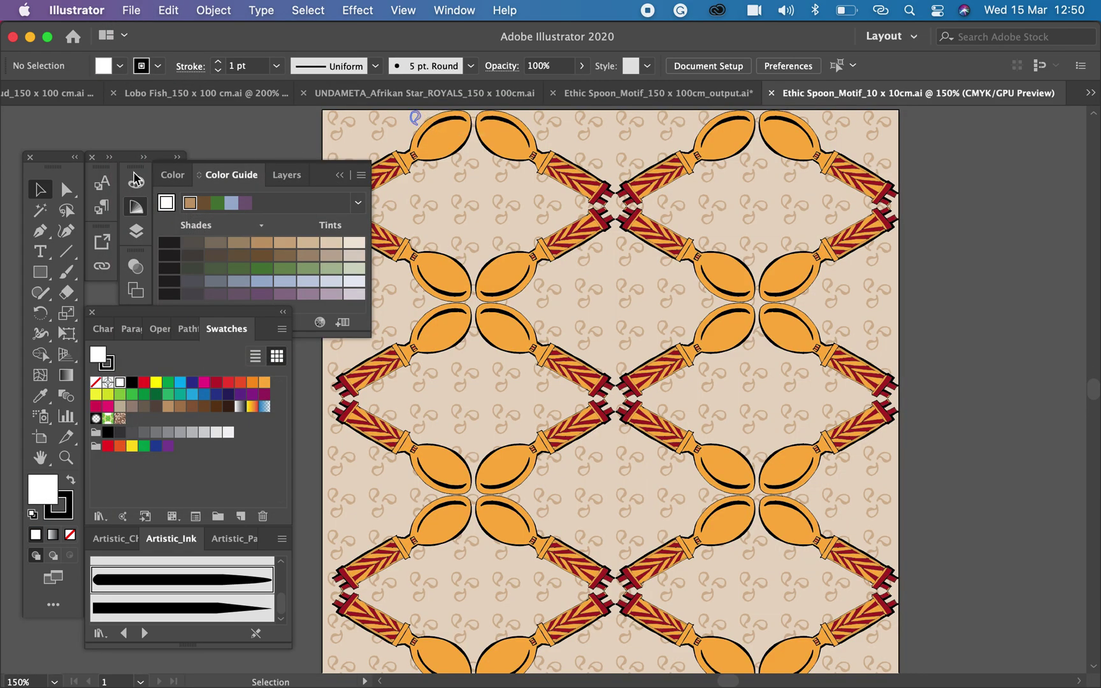
click(364, 150)
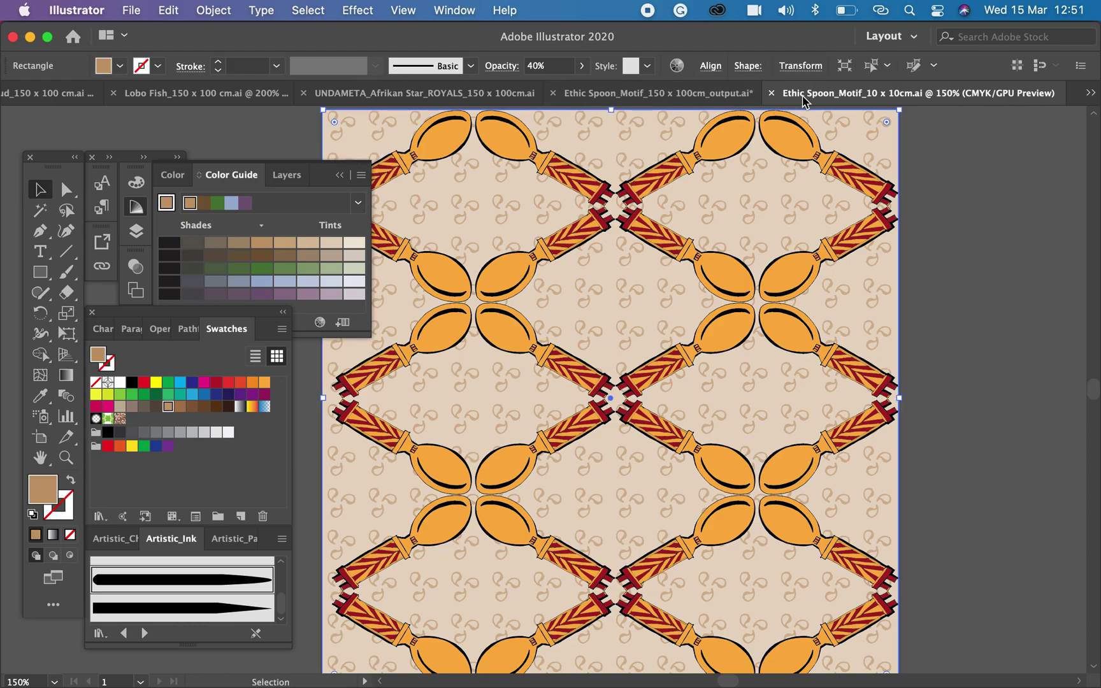
click(767, 96)
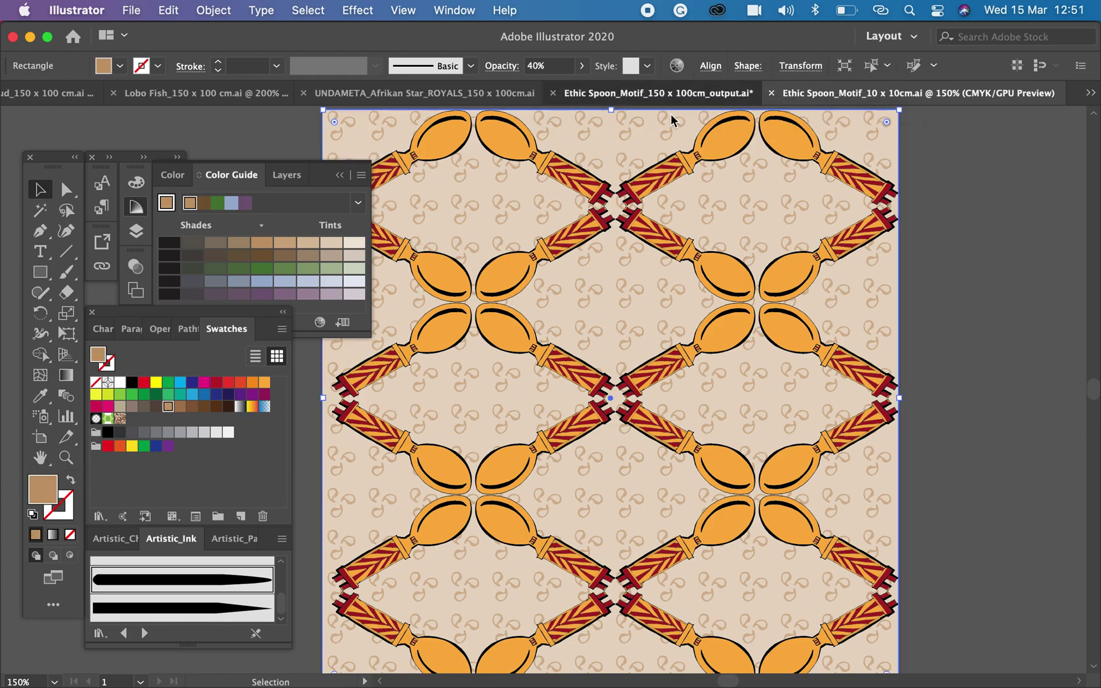
drag(545, 390, 446, 178)
click(522, 216)
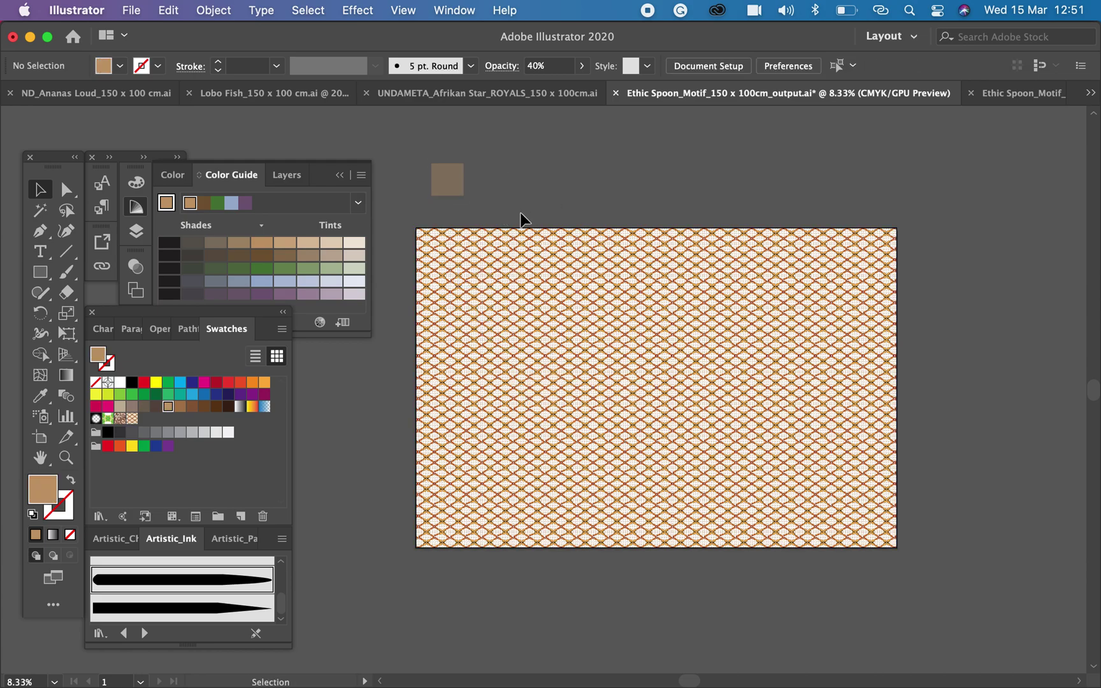
Create a 150 x 100 cm rectangle and sample the tan square's fill and 40% opacity onto it
click(45, 274)
click(398, 331)
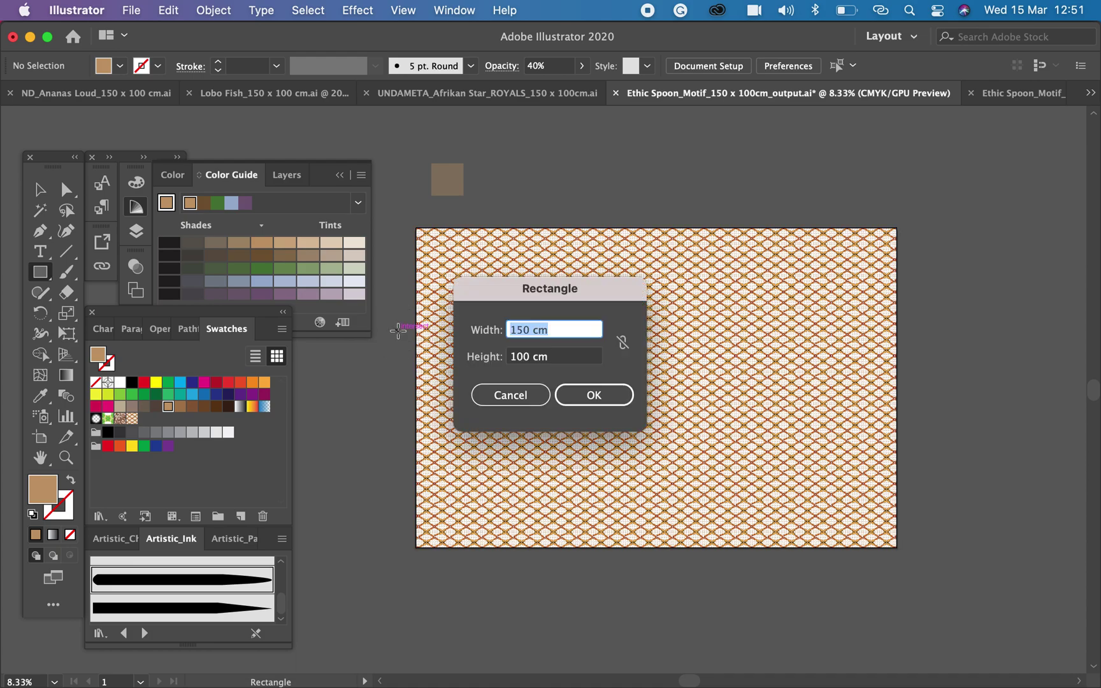
key(Return)
key(i)
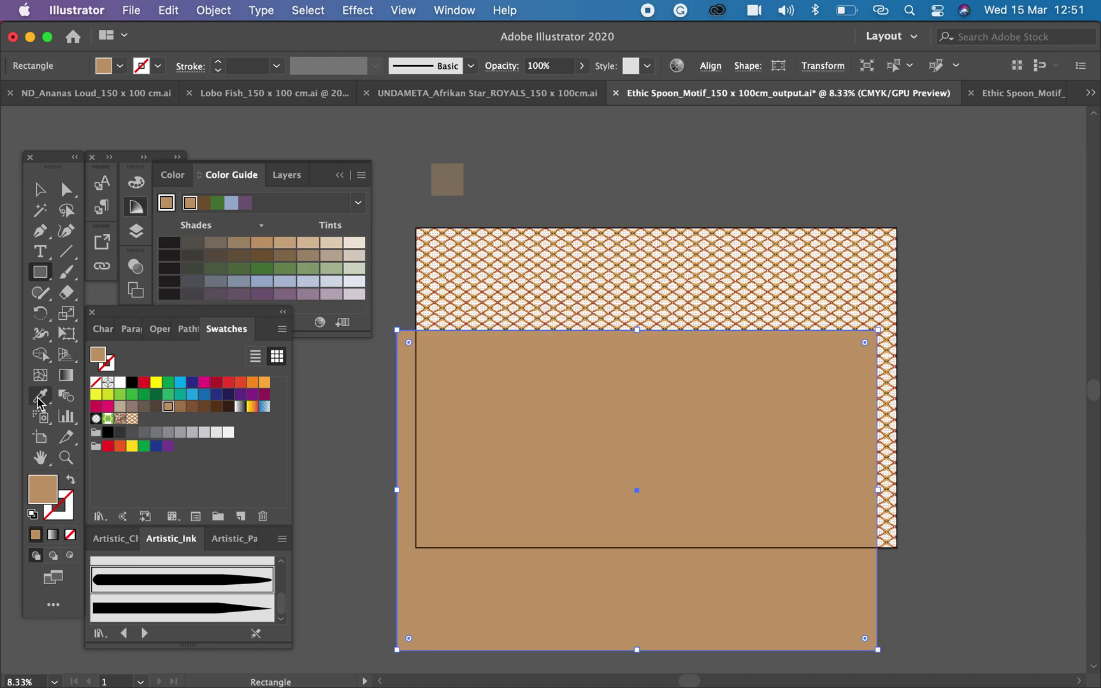
click(458, 177)
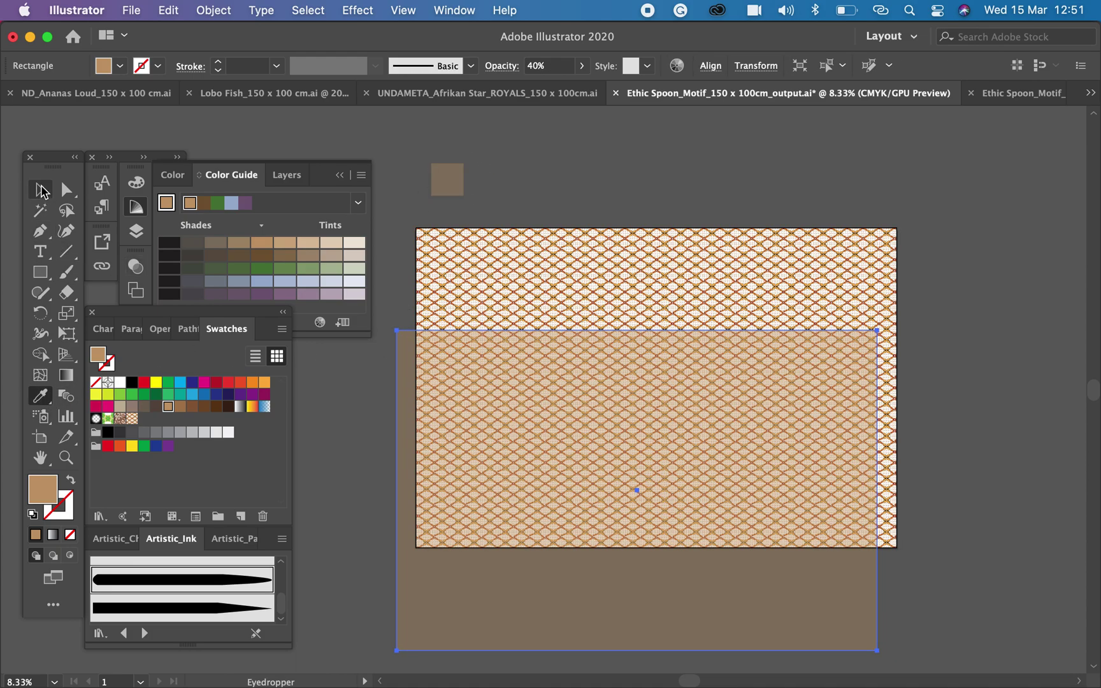
Align the tan rectangle with the artboard behind the spoon pattern, and delete the small tan sample square
key(v)
drag(426, 332, 428, 275)
click(443, 172)
key(Delete)
Examine the spoon pattern on its tan background up close and along the artboard's upper edge
key(super+equal)
key(super+equal)
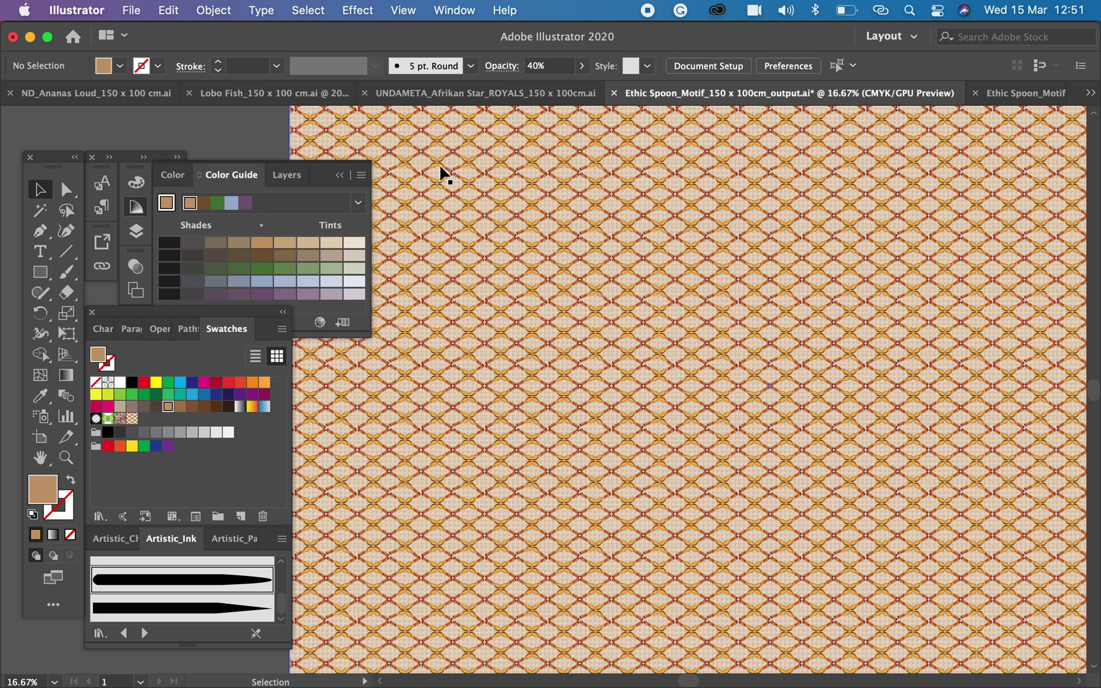
key(Tab)
key(super+equal)
key(super+equal)
key(super+equal)
key(super+equal)
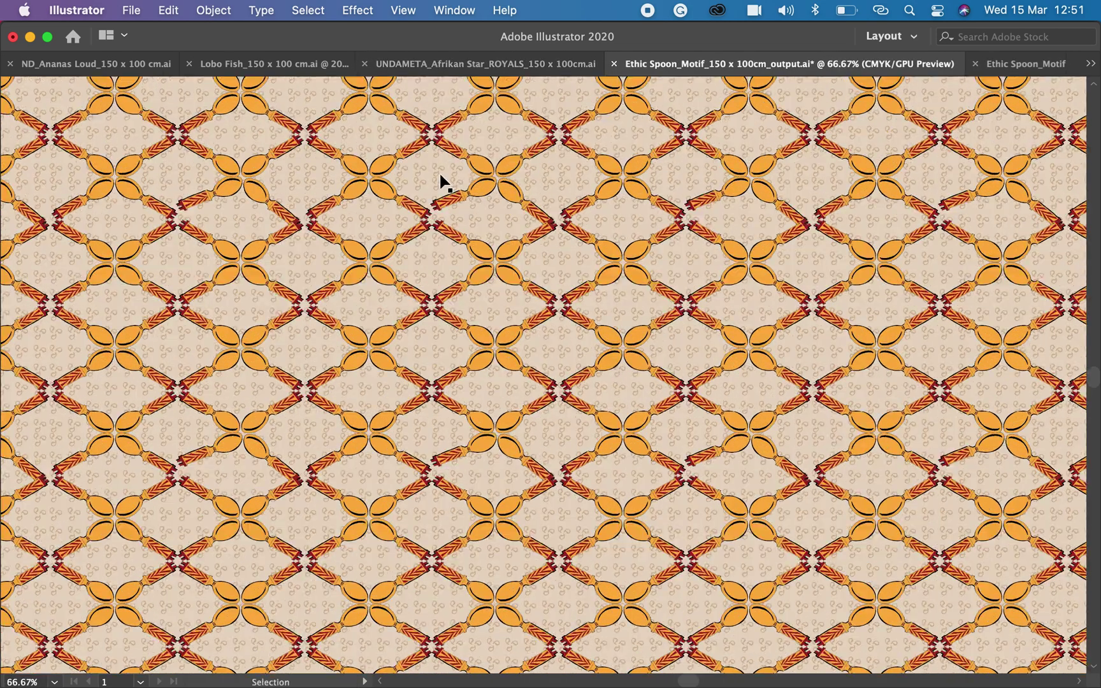
scroll(433, 188, up, 3)
scroll(419, 188, up, 5)
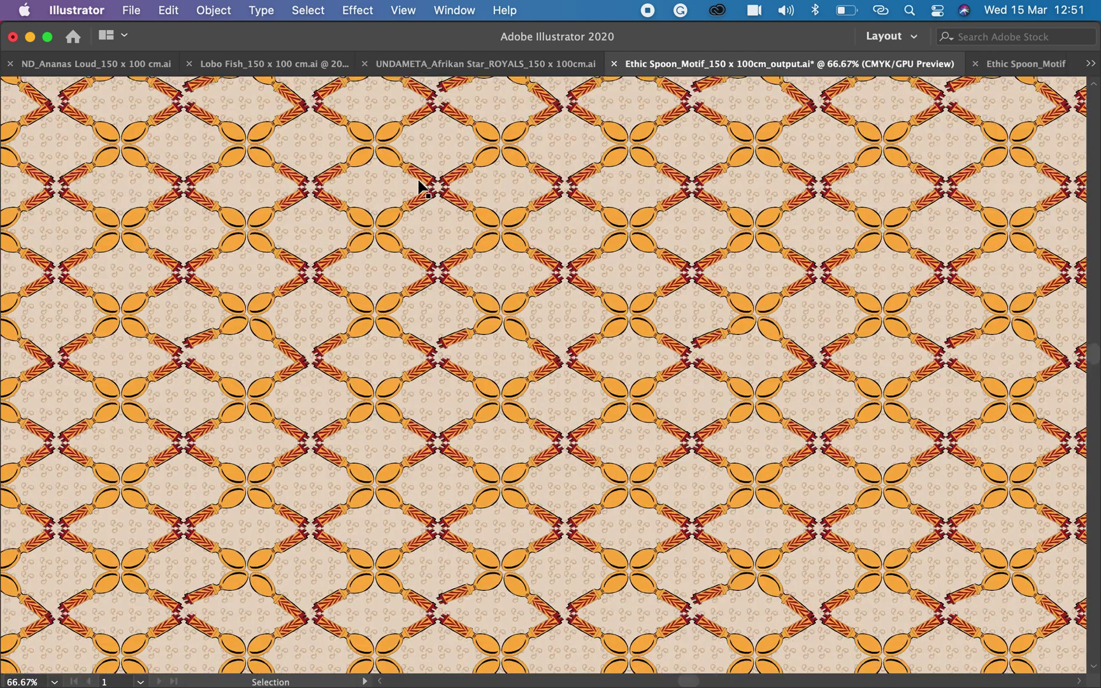
scroll(418, 185, up, 5)
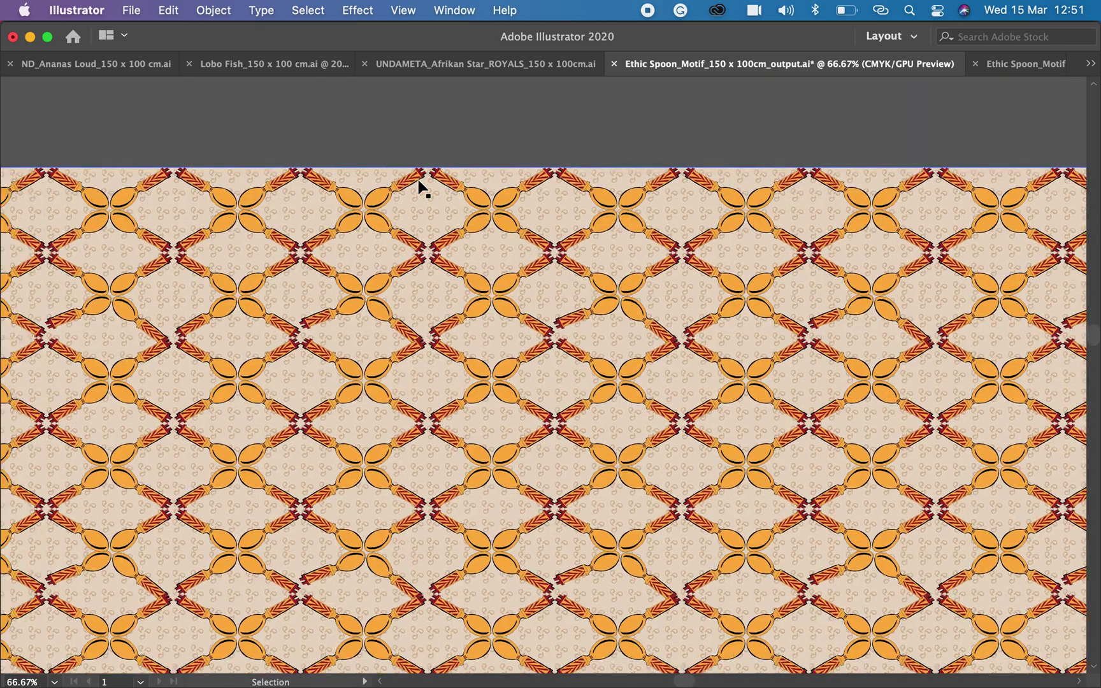
scroll(418, 188, down, 3)
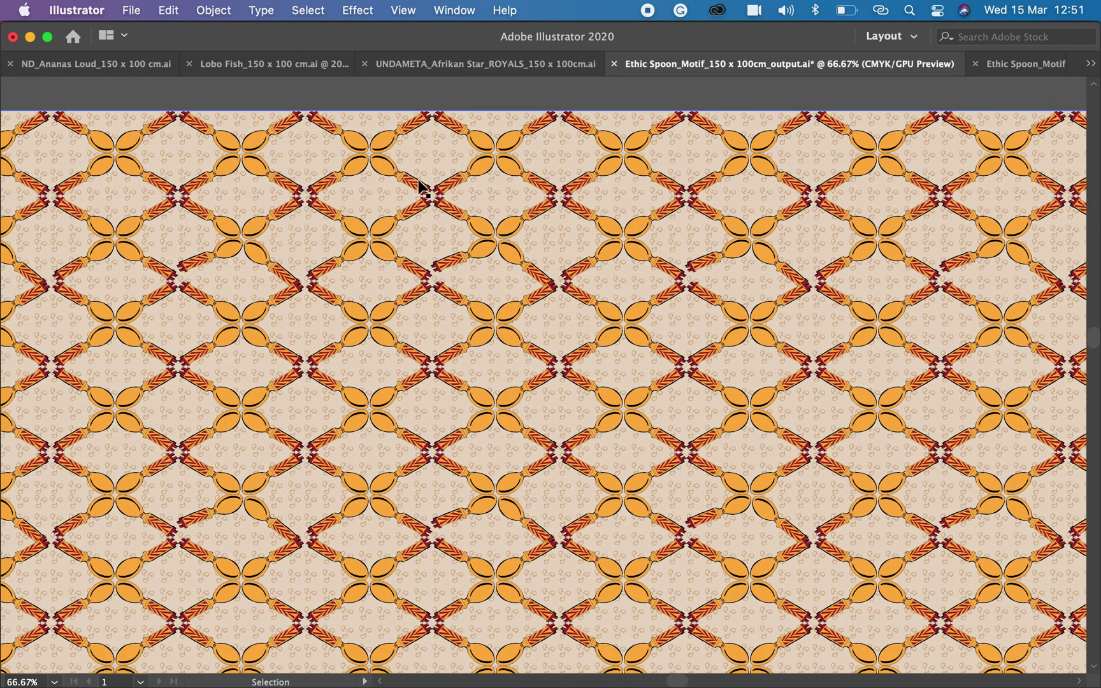
Save the 150 x 100 cm output file with the finished pattern and background
key(super+1)
key(a)
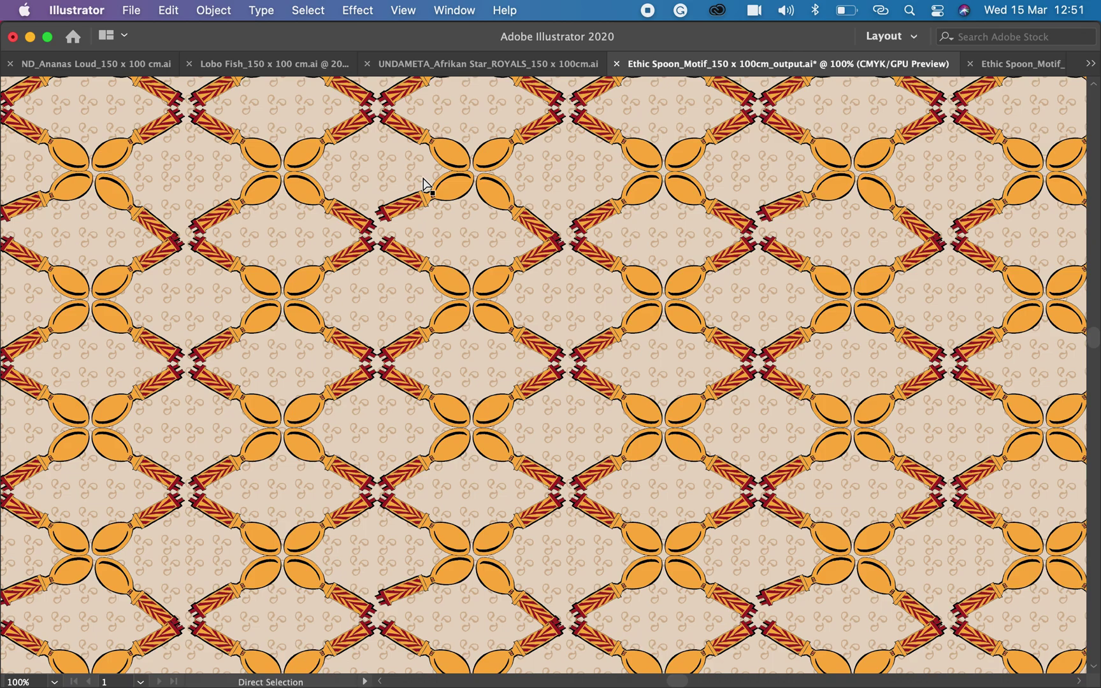
key(super+s)
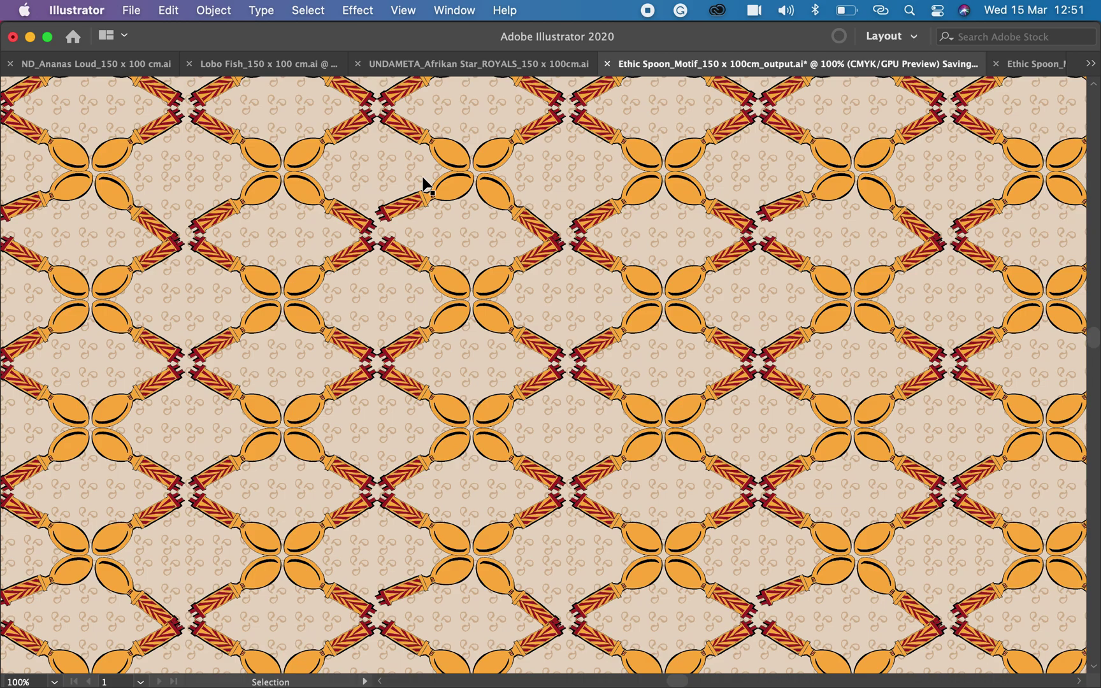